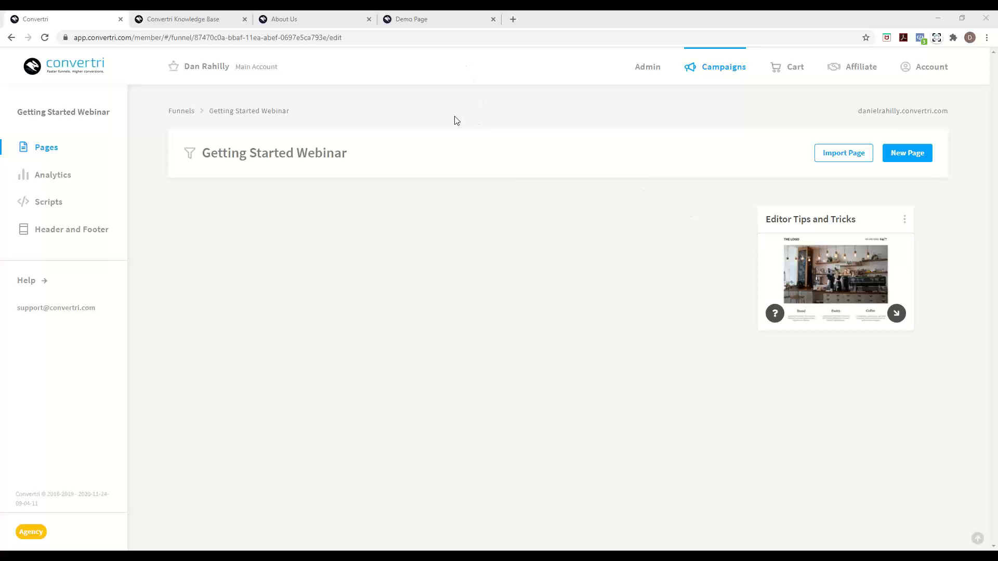
Review the team section of the About Us page and the full slimming-tips demo page.
click(348, 26)
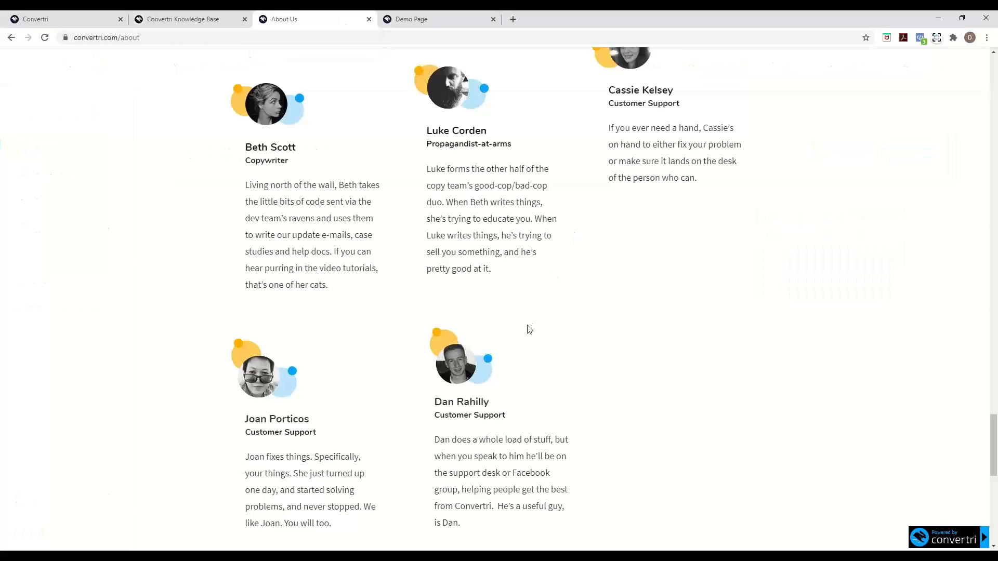
scroll(522, 403, down, 1)
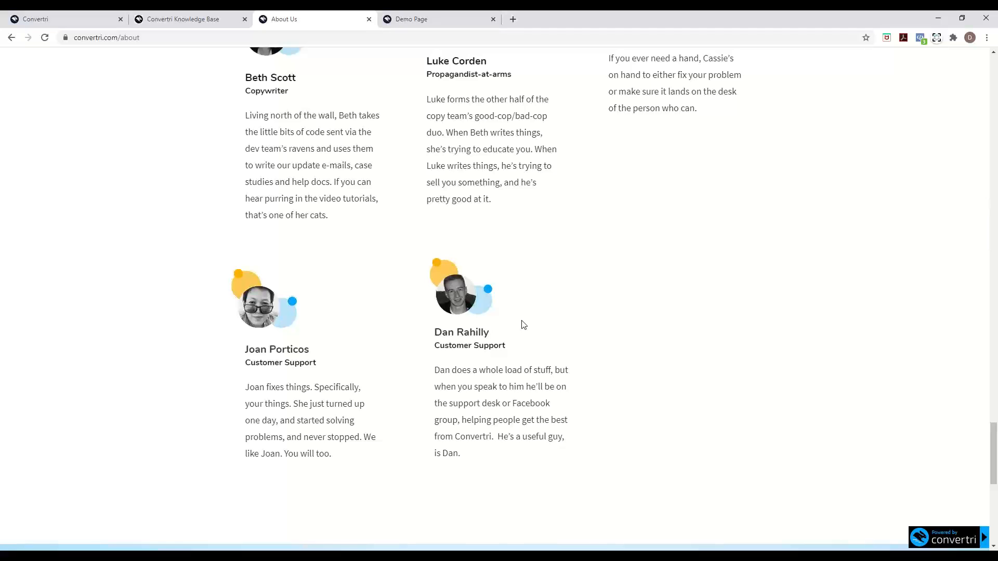
click(445, 19)
scroll(397, 255, down, 2)
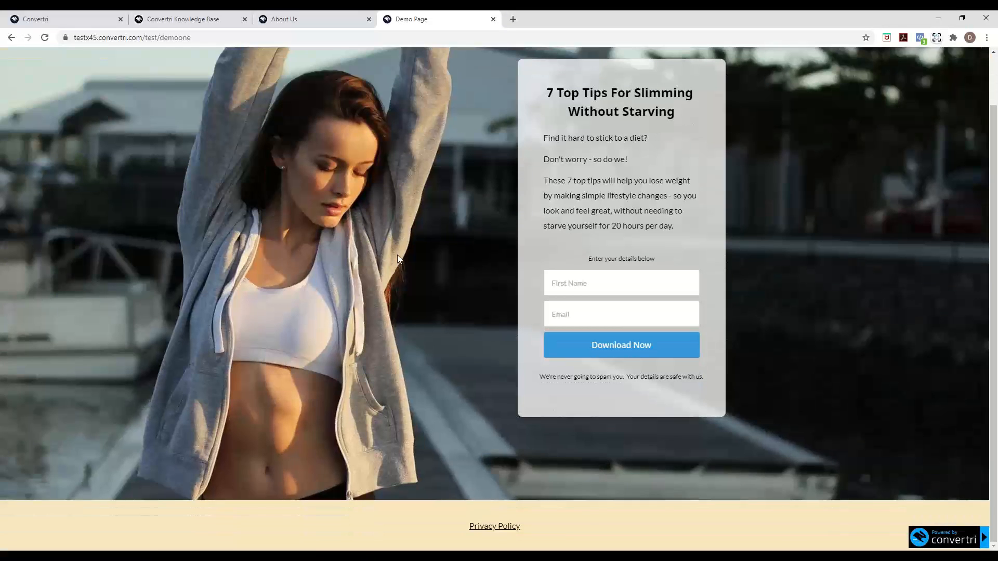
scroll(397, 254, up, 2)
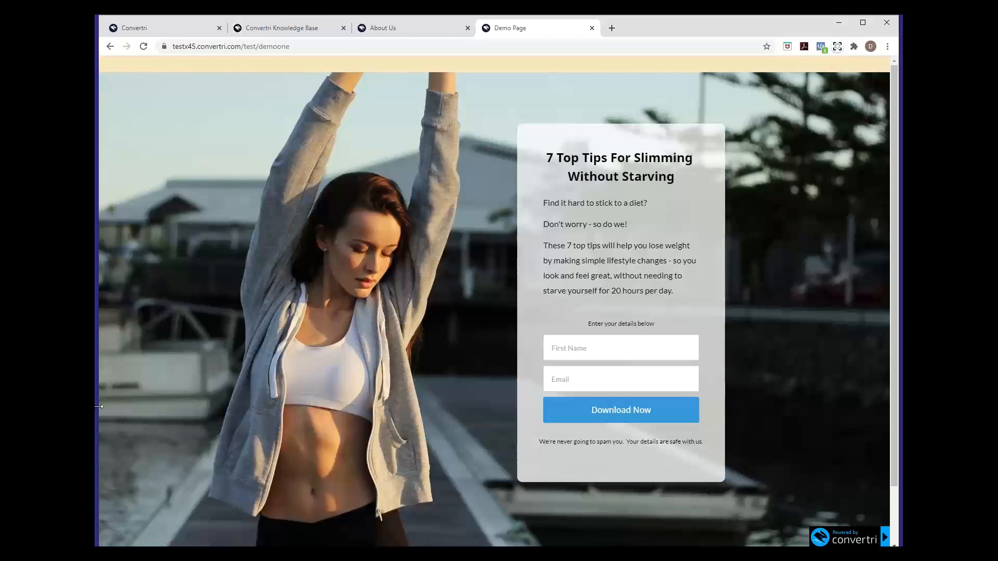
Resize and reposition the browser window so it is wider and slightly taller.
drag(98, 406, 70, 407)
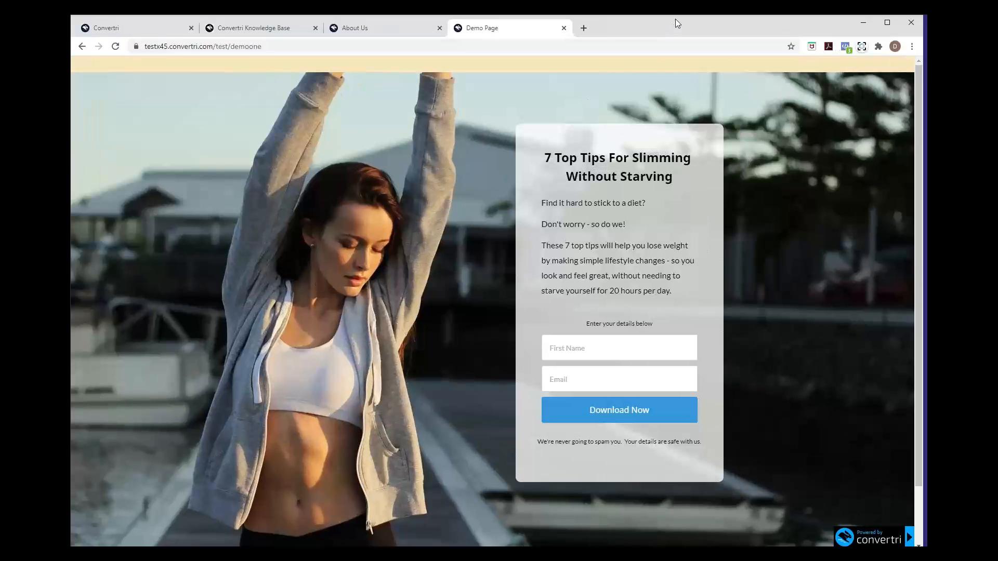
drag(675, 19, 676, 15)
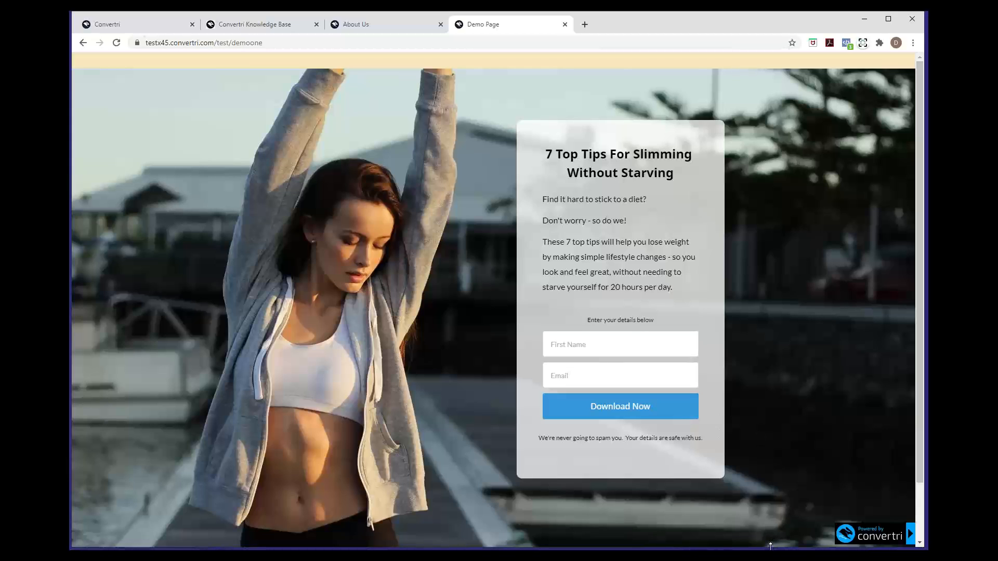
drag(770, 545, 771, 548)
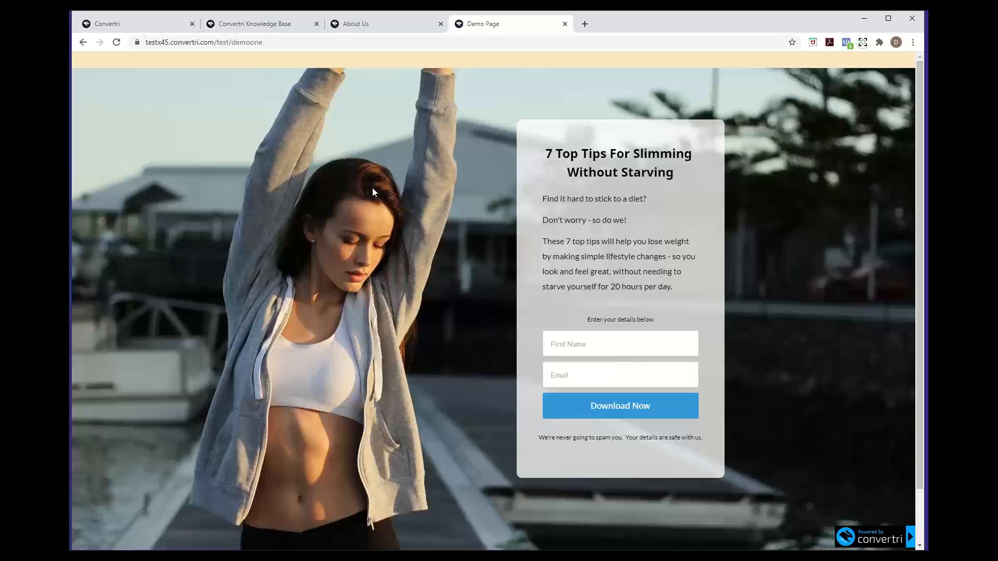
Start a new page in the Getting Started Webinar funnel and browse the available page templates.
click(153, 27)
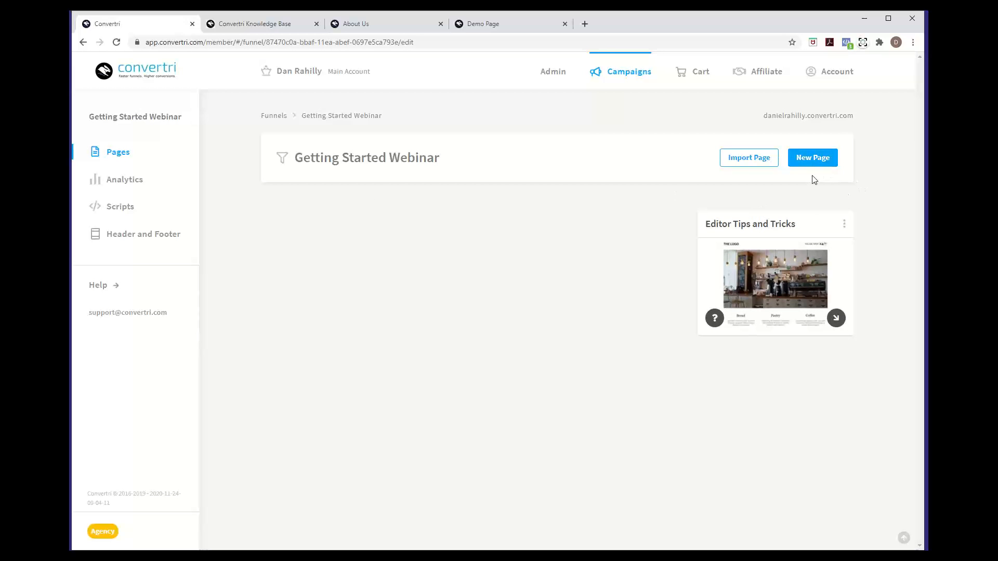
click(805, 162)
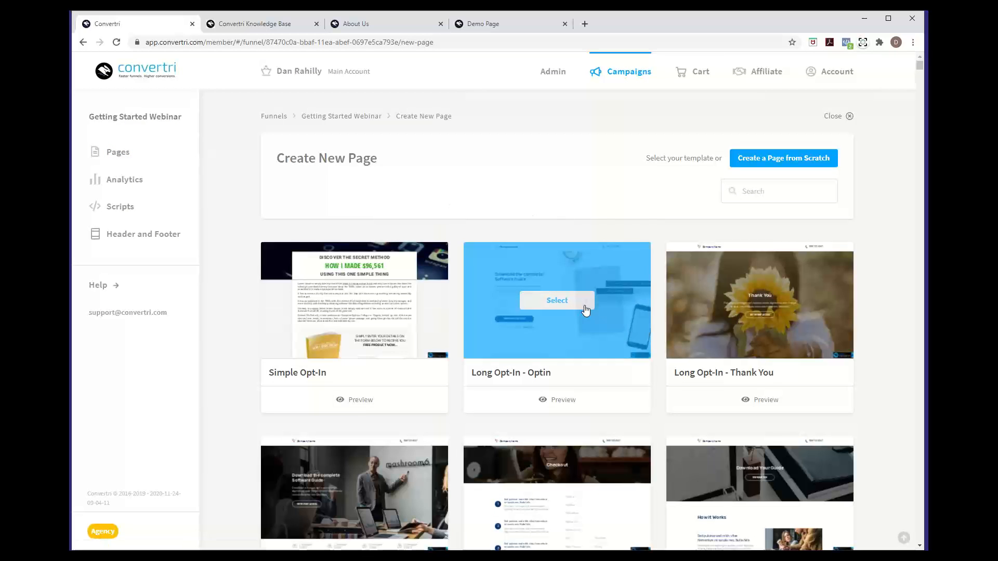
scroll(617, 431, down, 15)
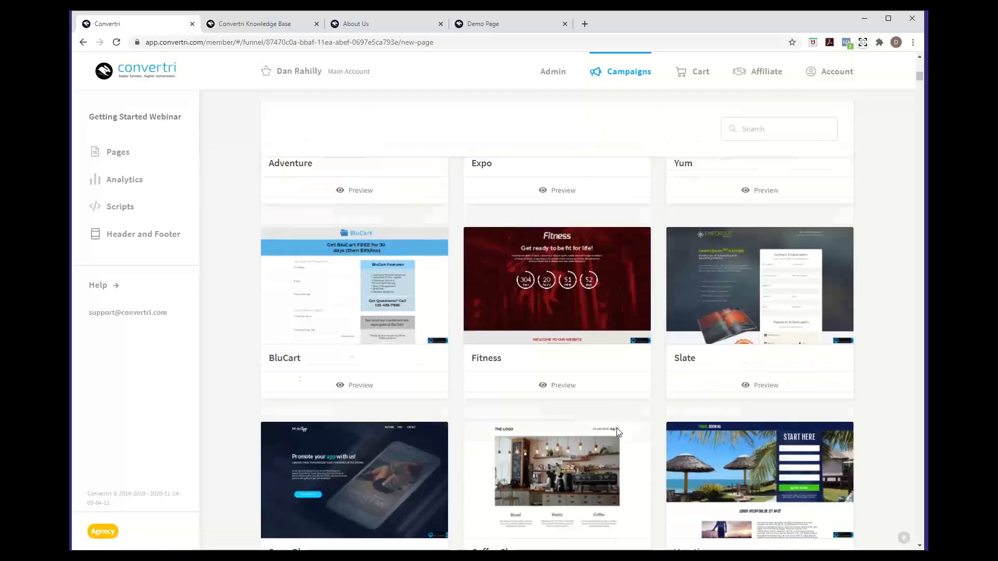
scroll(618, 432, down, 20)
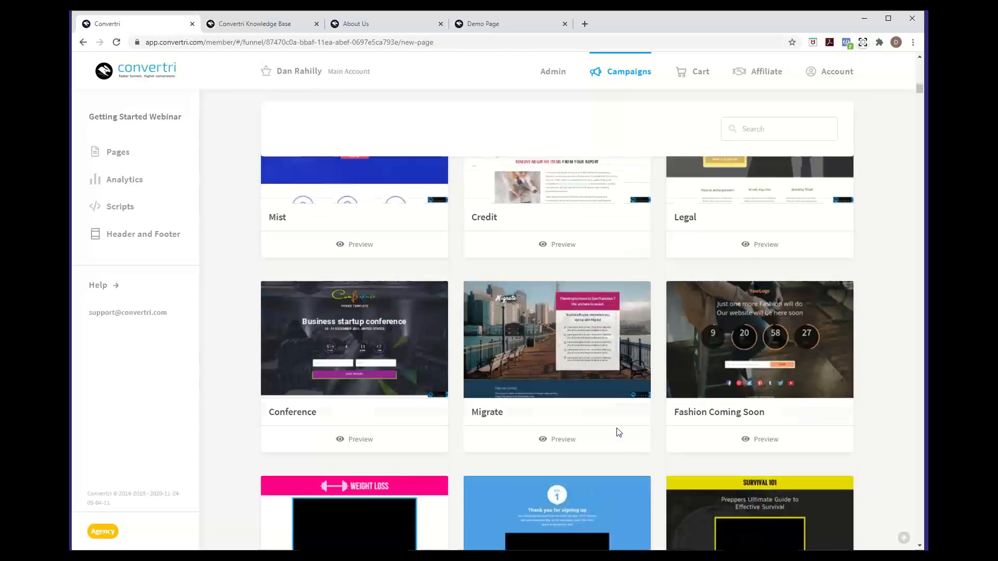
scroll(618, 433, down, 3)
scroll(619, 432, up, 20)
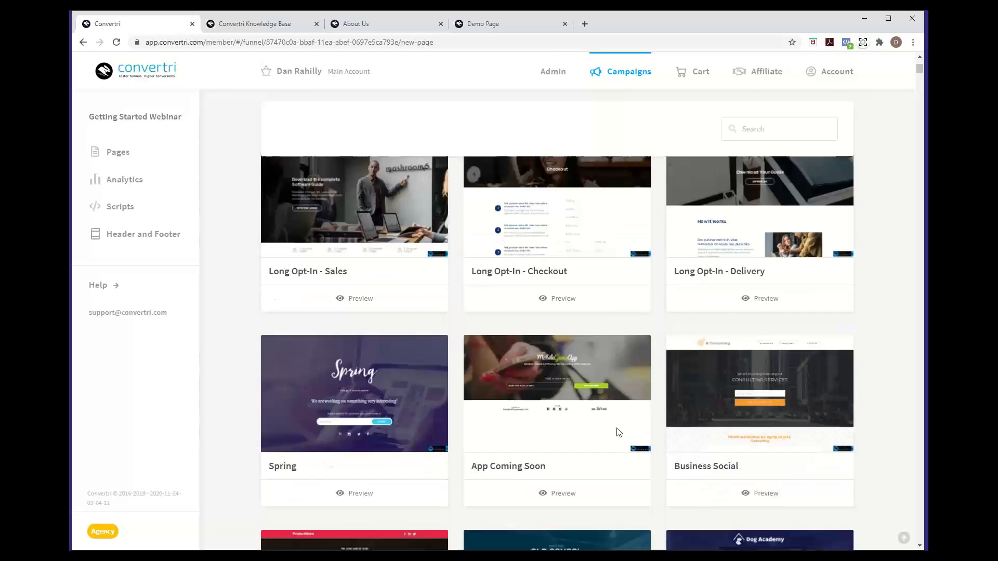
scroll(618, 432, up, 5)
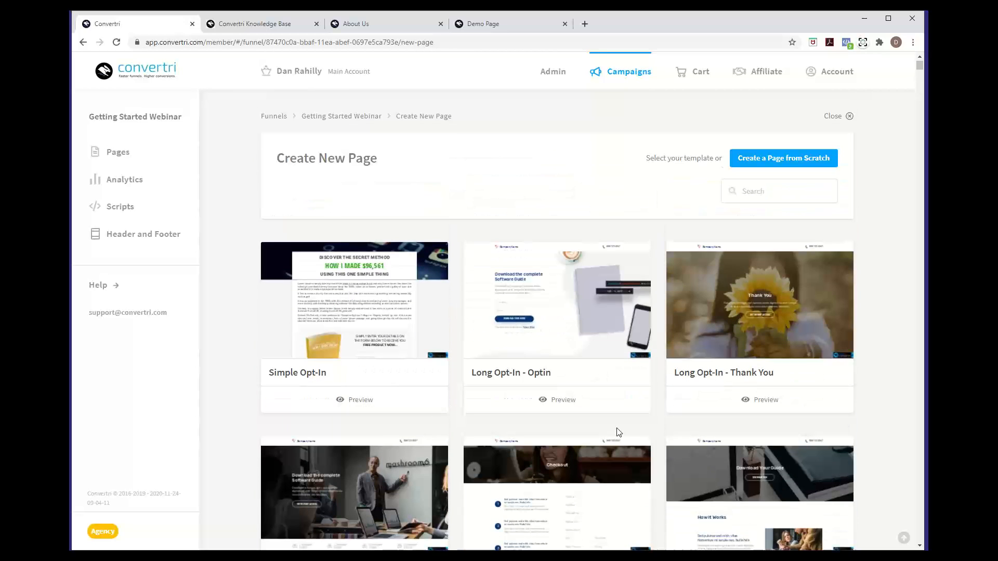
Create a page from scratch named "Opt In" and open it in the page editor.
click(780, 164)
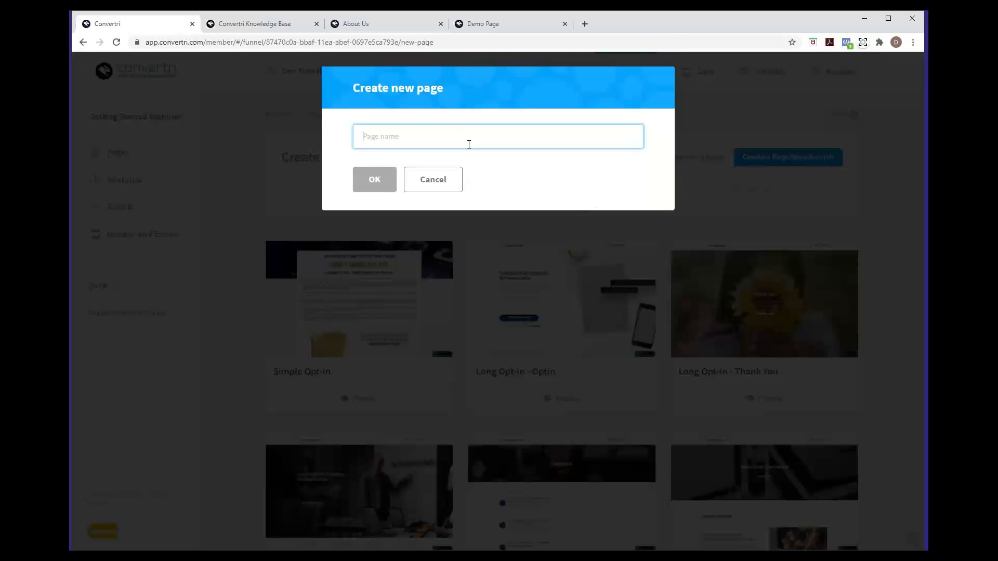
text(Op)
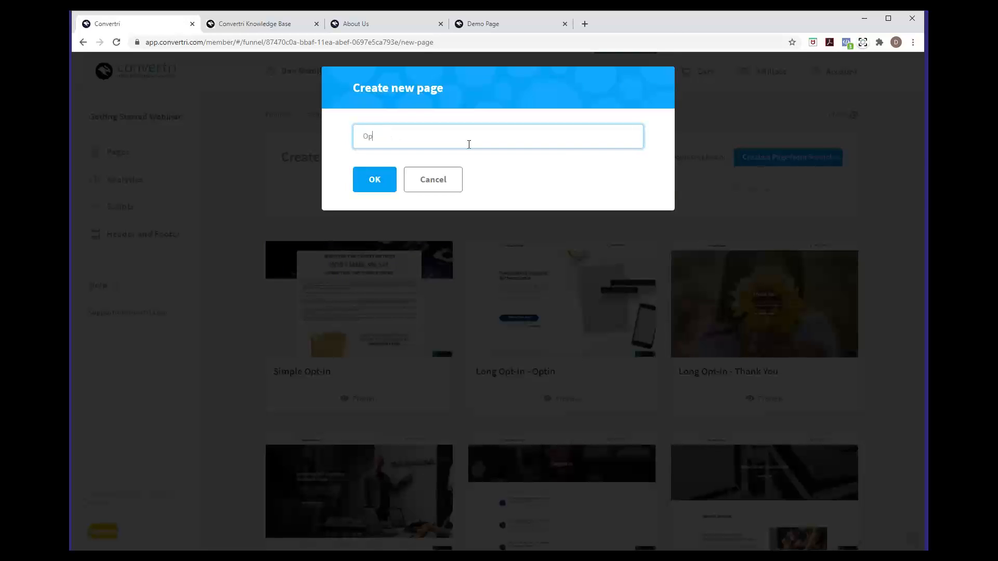
text(t In)
click(365, 181)
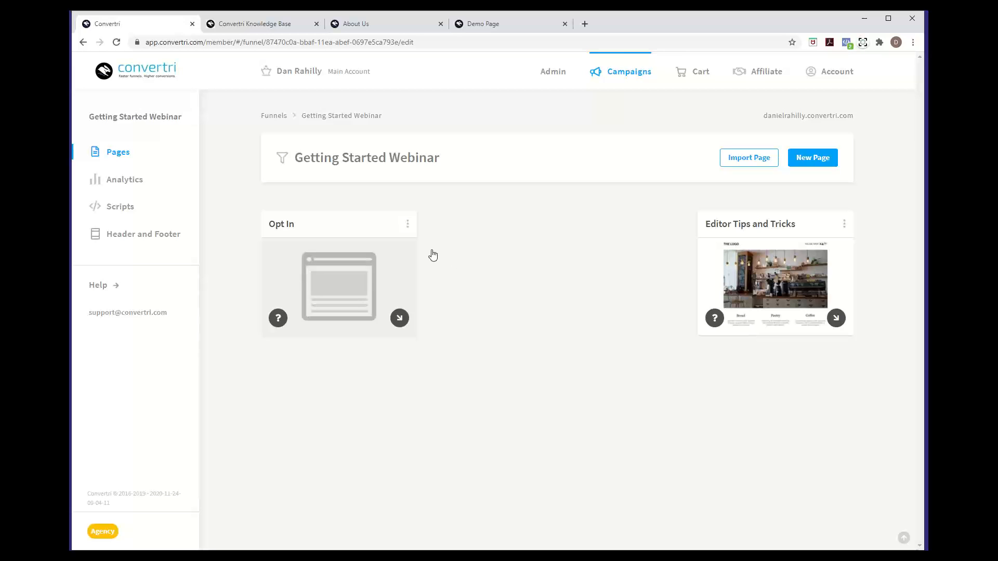
click(319, 262)
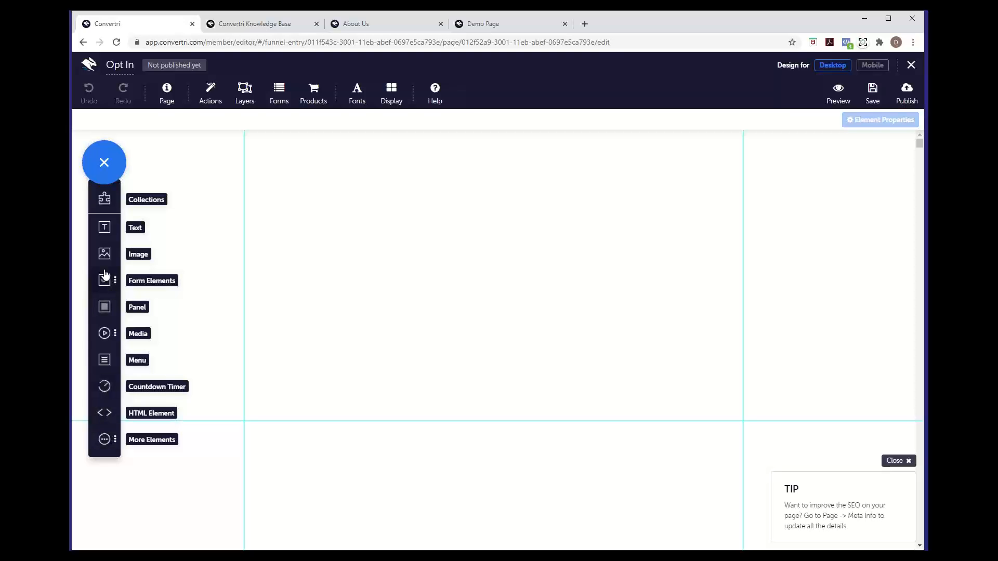
Start adding an image, search Pixabay for "city" and look through the pictures.
click(105, 257)
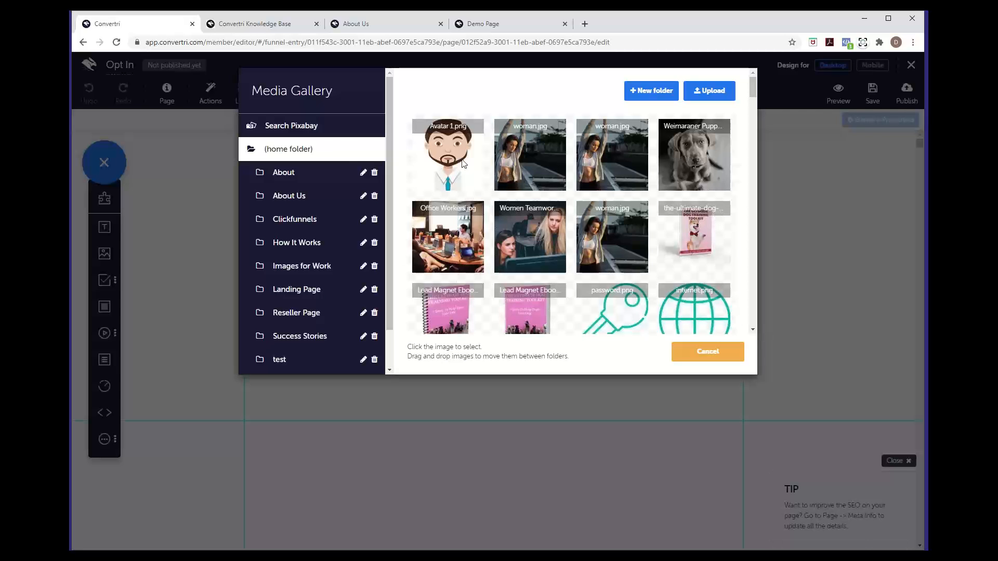
click(333, 129)
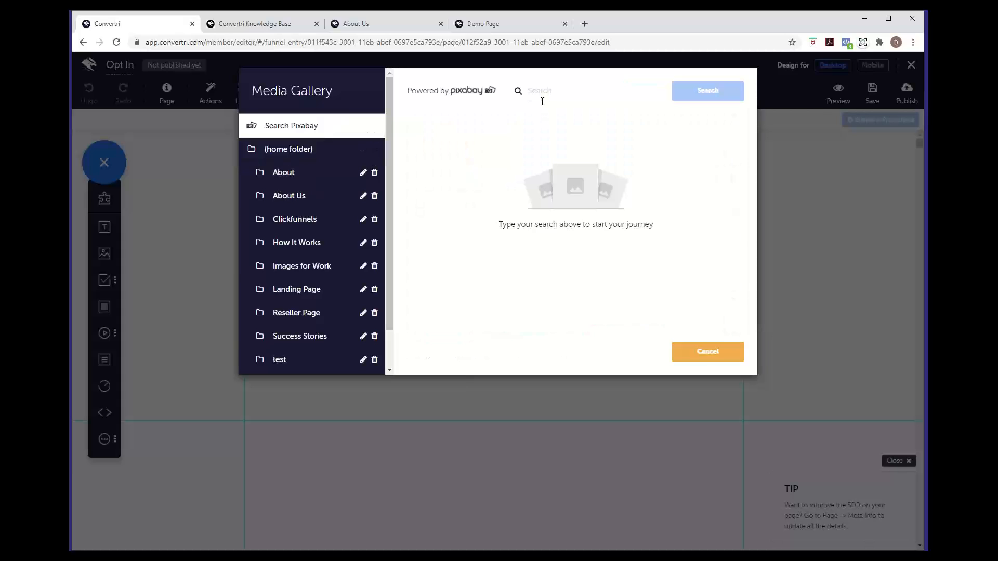
click(546, 96)
click(545, 97)
text(city)
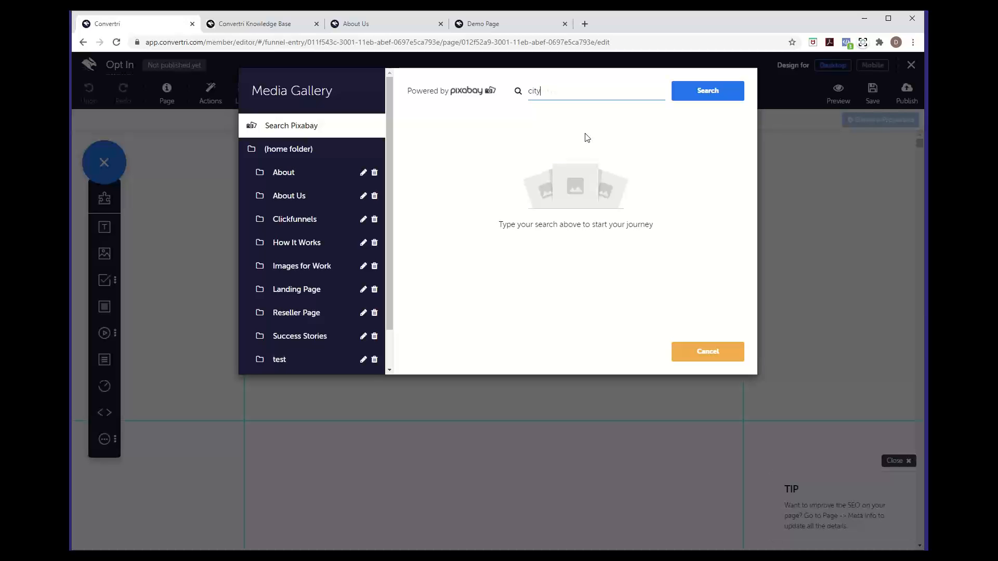
click(708, 99)
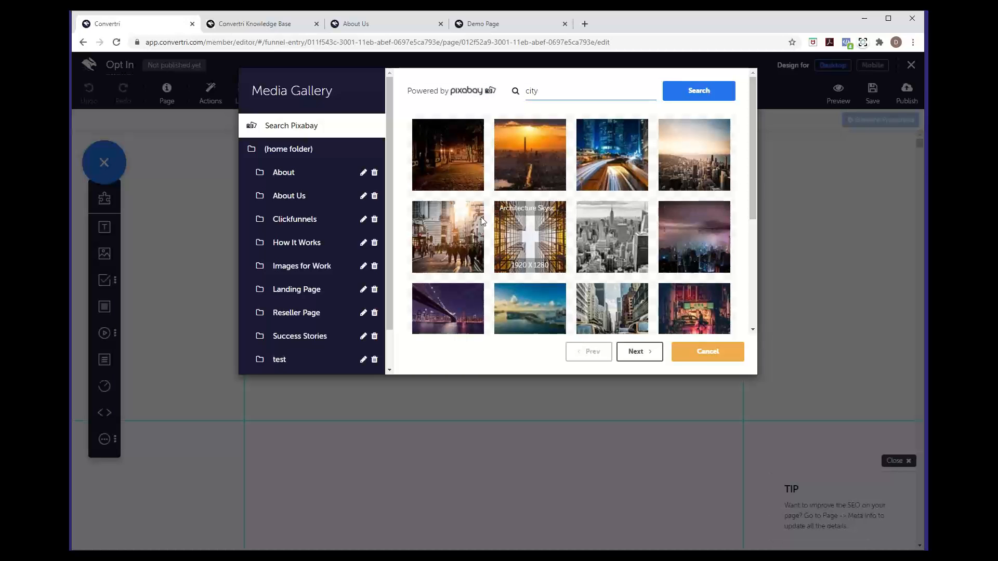
scroll(467, 230, down, 4)
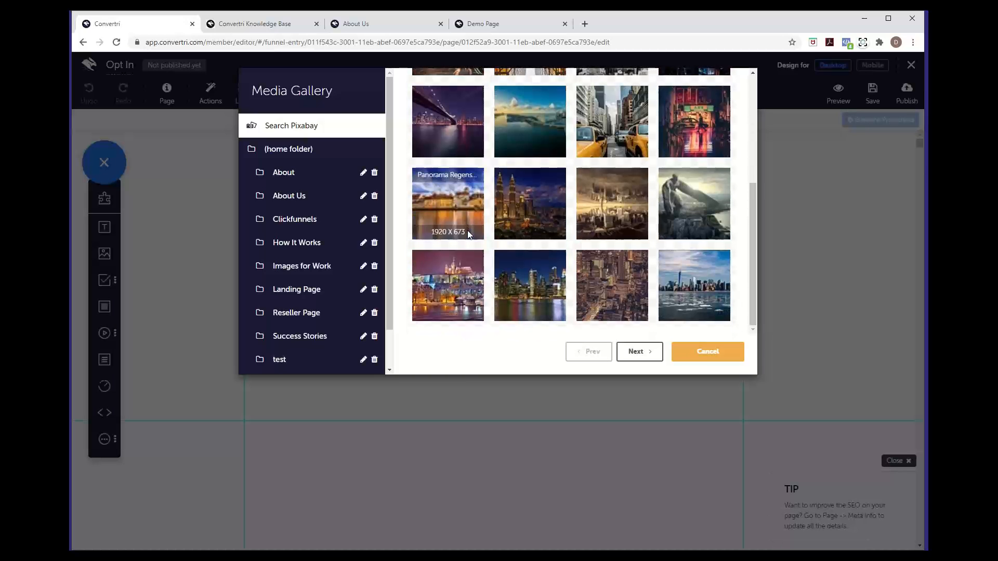
scroll(467, 230, up, 4)
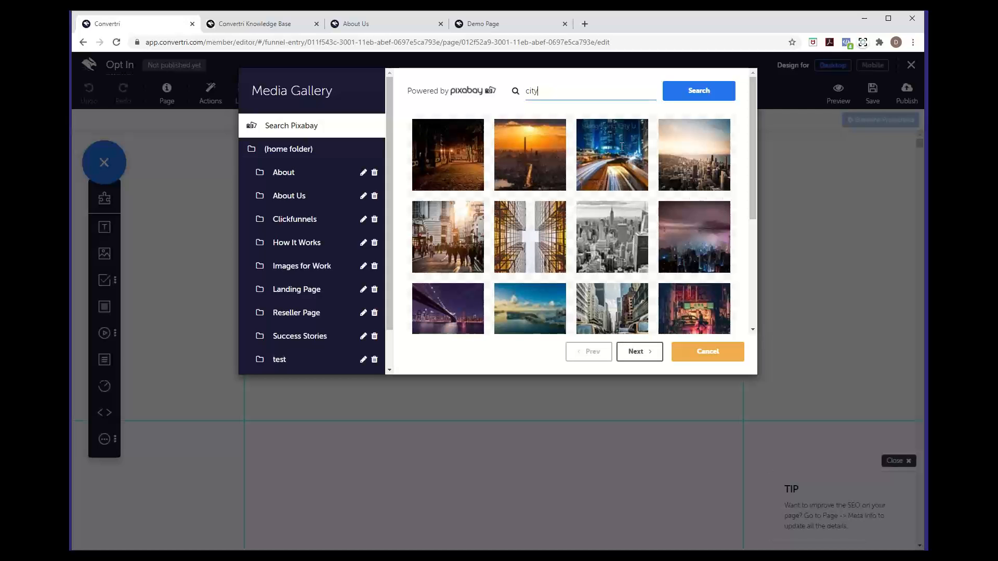
Insert woman.jpg from the gallery's home folder and move it slightly down the page.
click(336, 150)
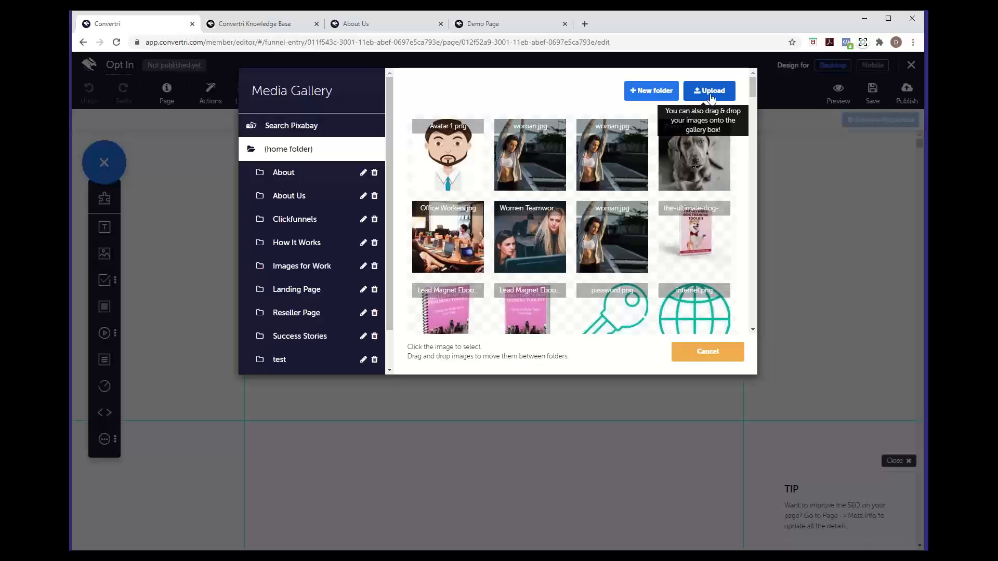
click(523, 178)
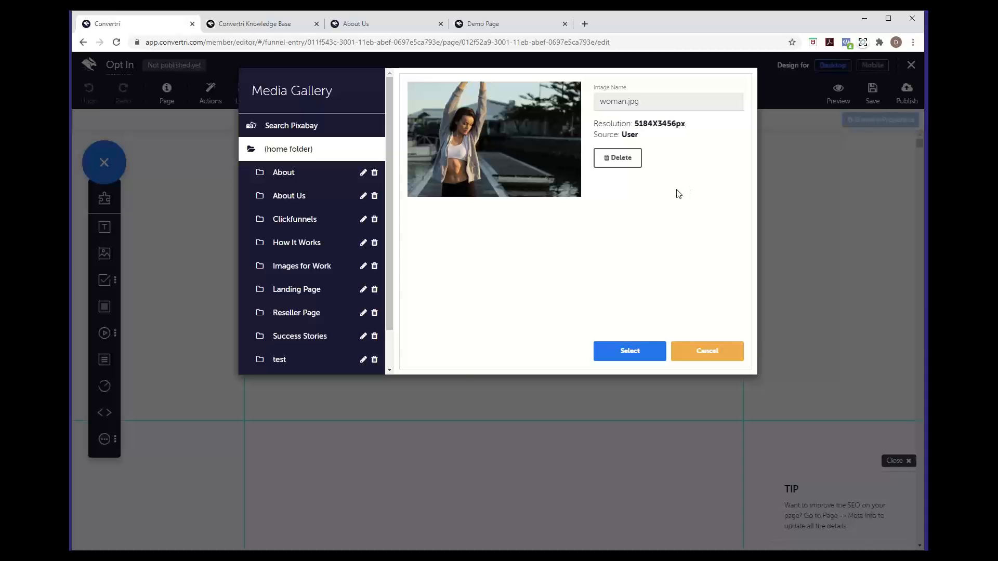
click(642, 356)
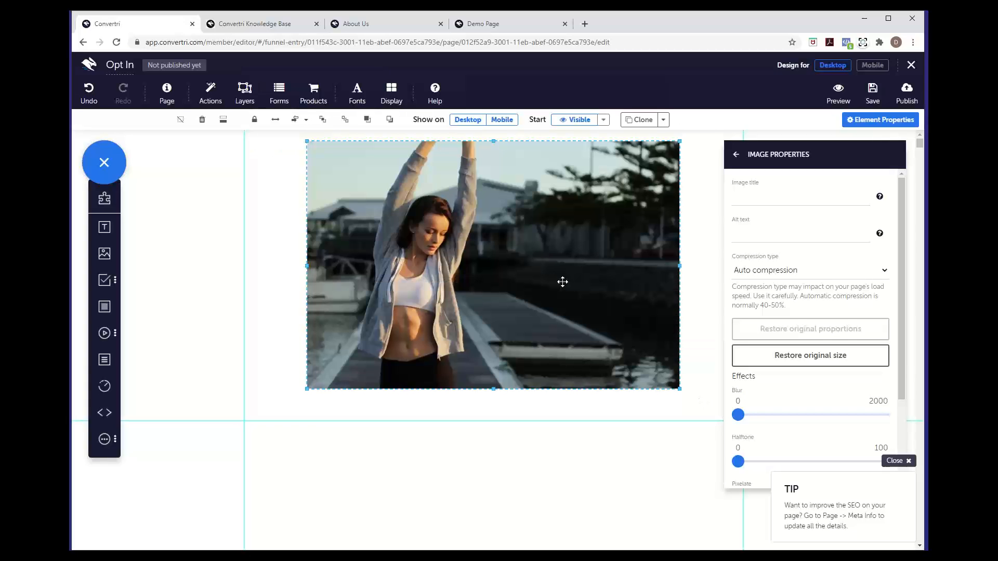
drag(562, 282, 562, 337)
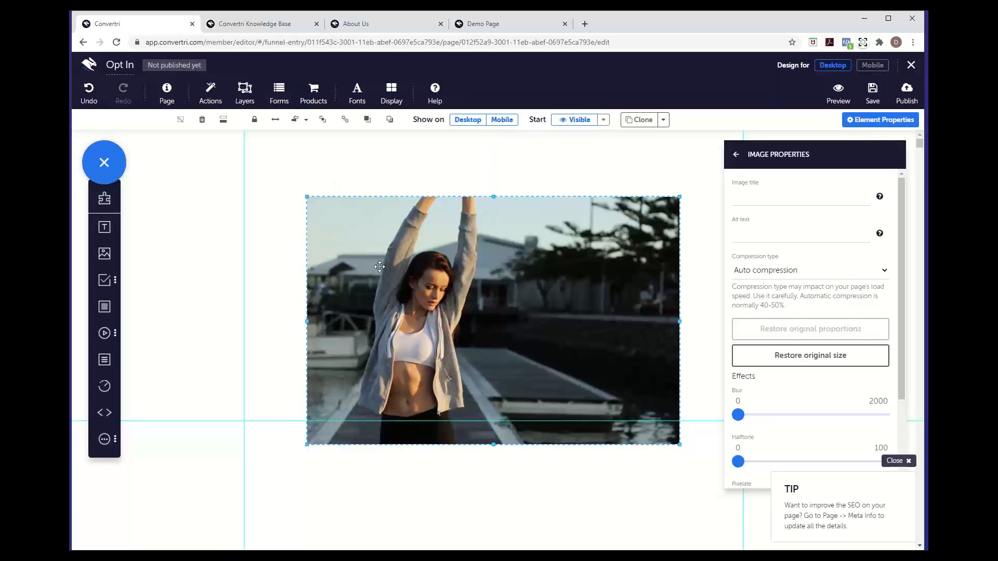
Stretch the woman image to full page width, extending it up to the page's top edge and further down.
click(276, 119)
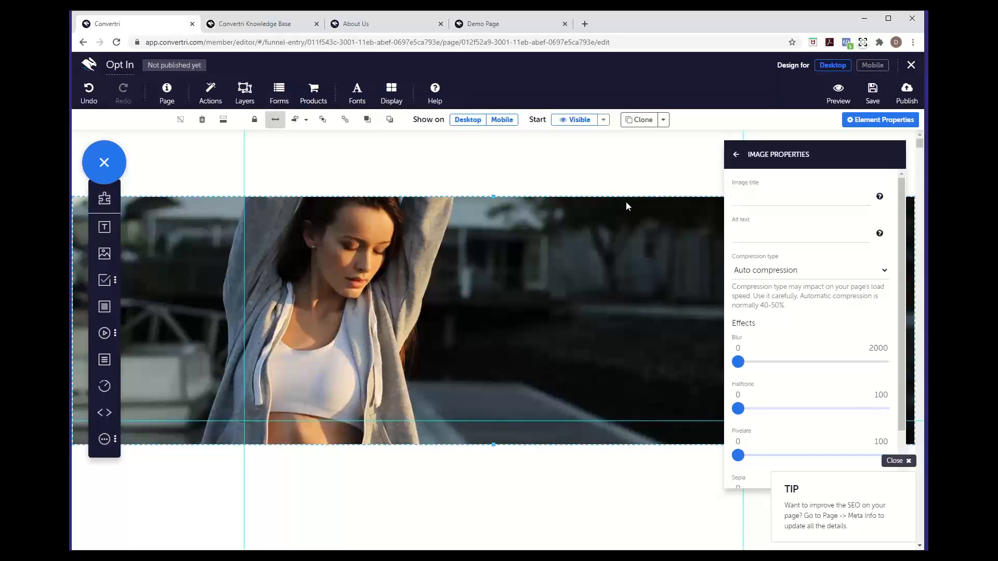
drag(494, 196, 485, 131)
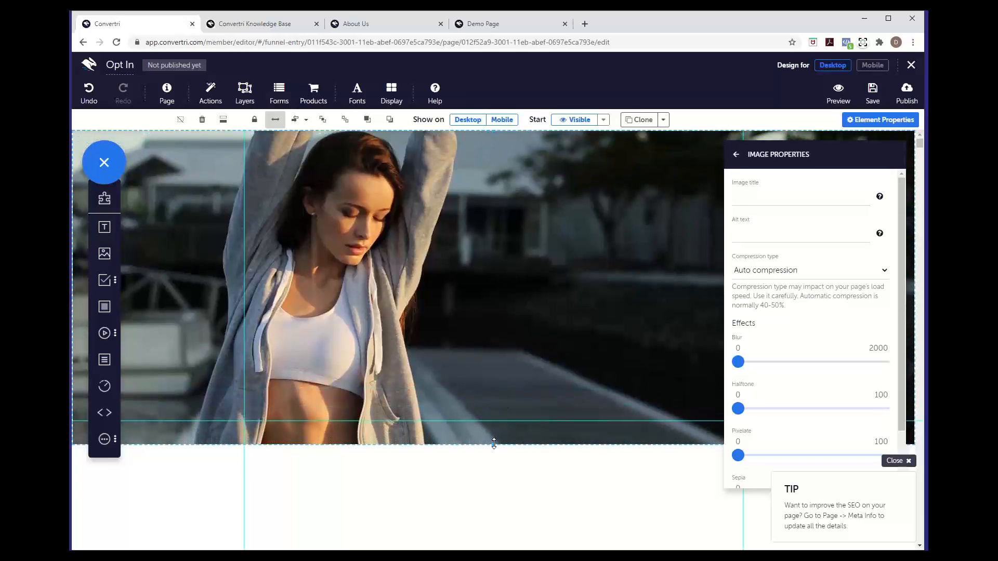
drag(494, 443, 495, 546)
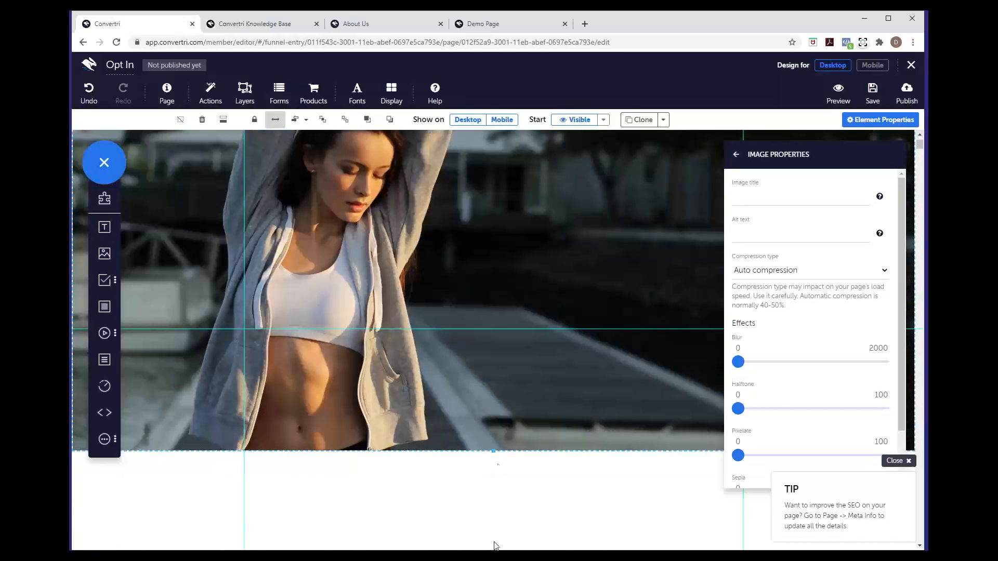
drag(493, 451, 504, 545)
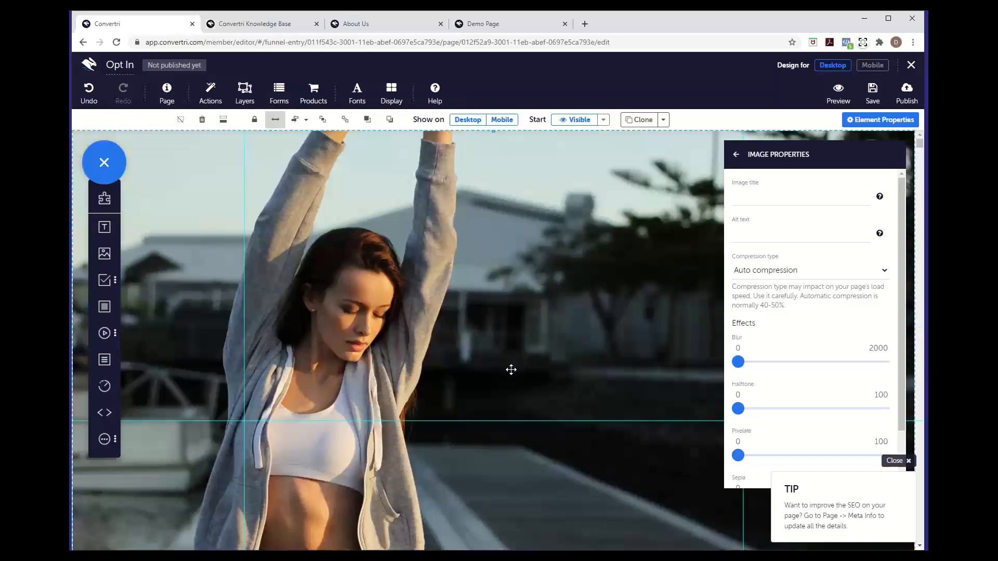
Close the image properties and the SEO tip to clear the canvas.
click(736, 154)
click(736, 155)
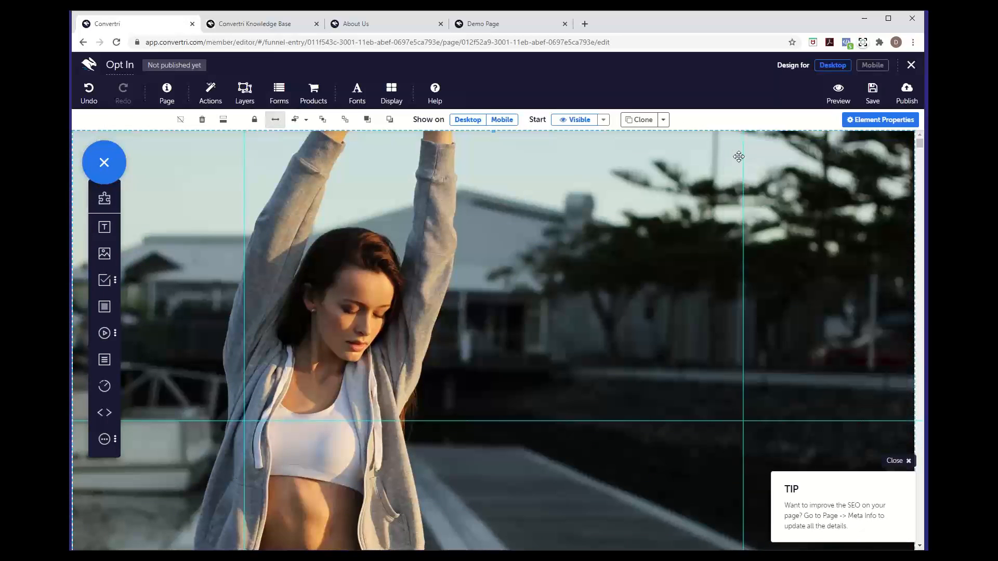
click(907, 463)
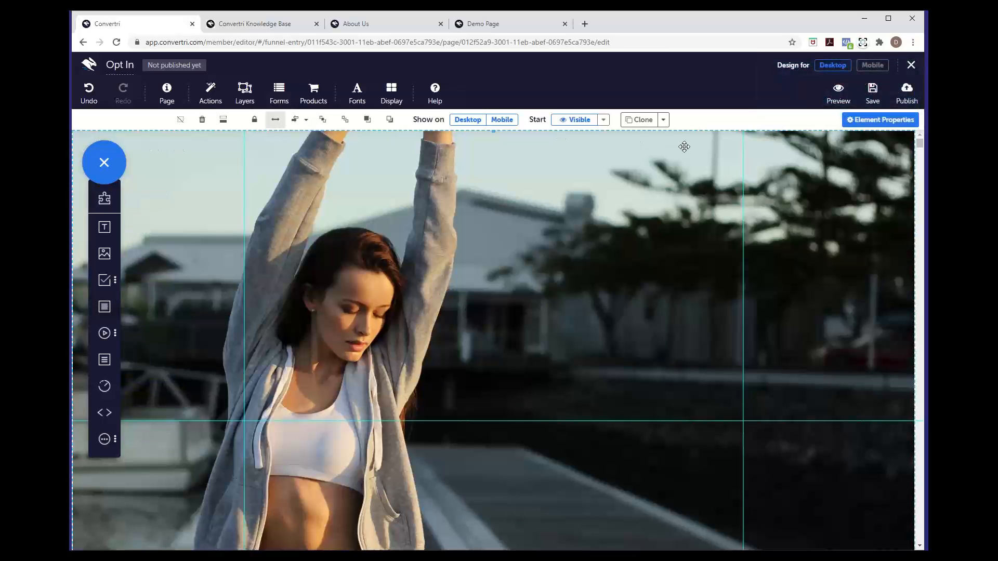
Check the image's extent on the canvas and compare it with the demo page down to its Privacy Policy footer.
scroll(466, 447, down, 3)
scroll(466, 448, up, 3)
click(504, 24)
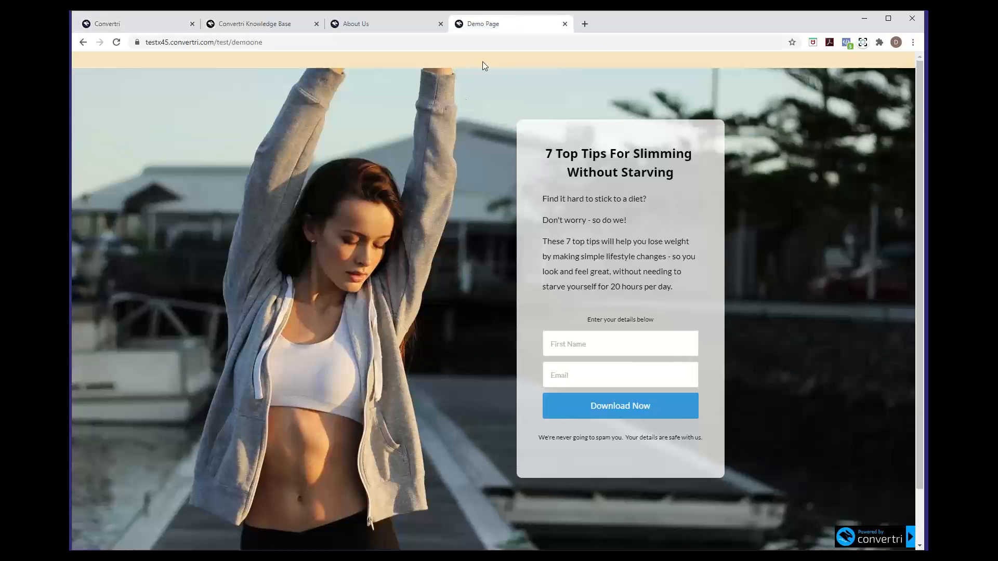
scroll(395, 341, down, 2)
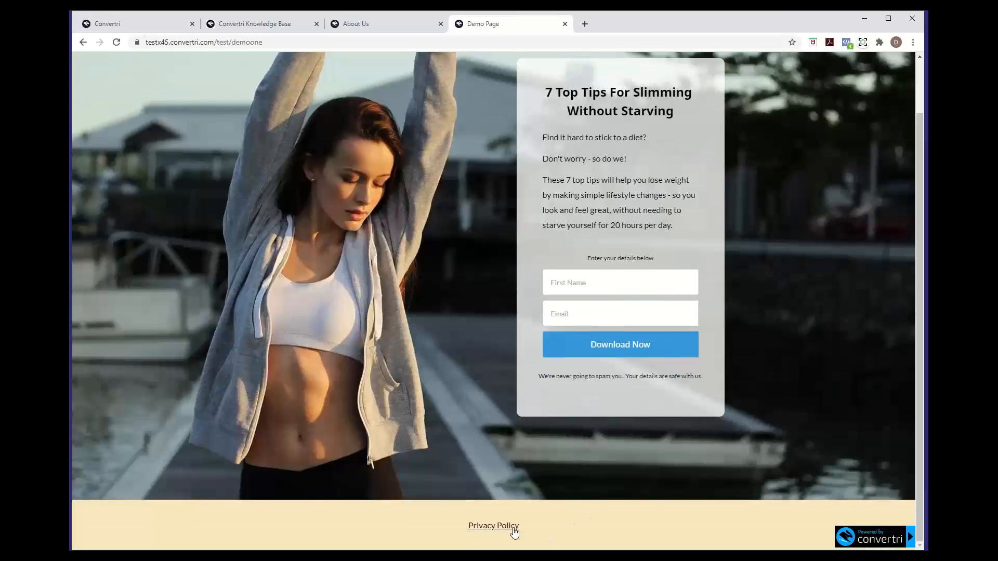
Add a full-width panel along the Opt In page's top edge and reduce its height to a thin header strip.
scroll(452, 395, up, 2)
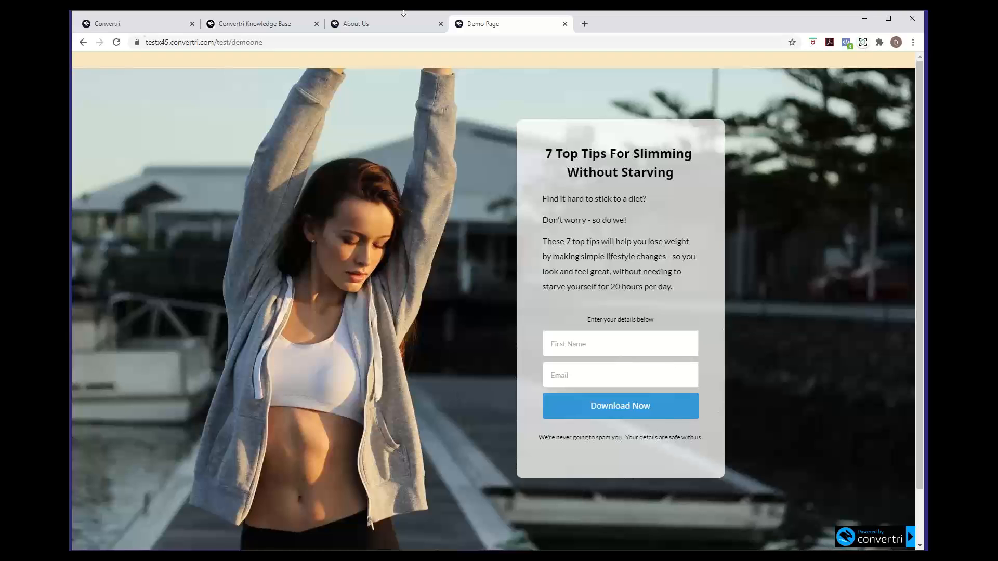
click(151, 21)
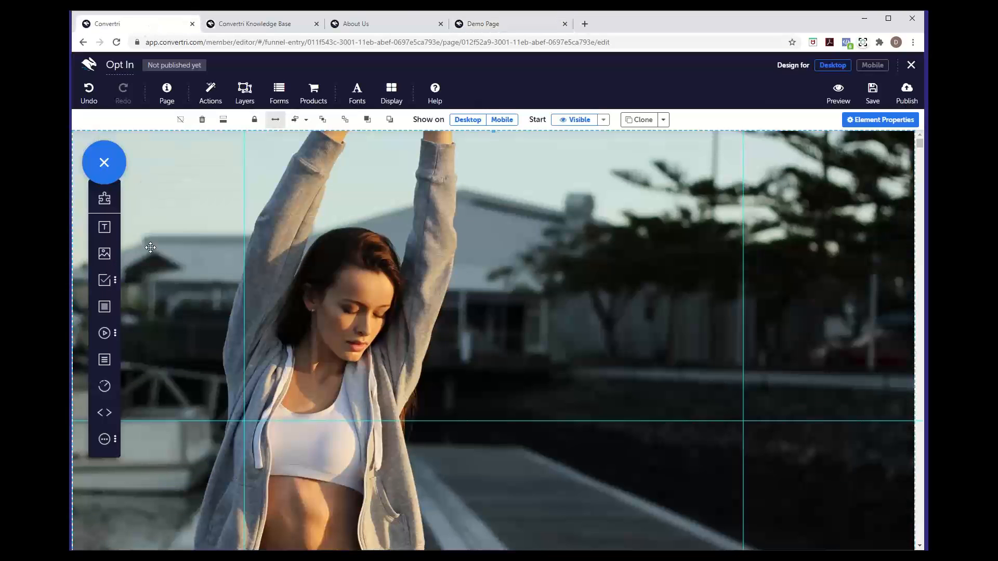
click(114, 314)
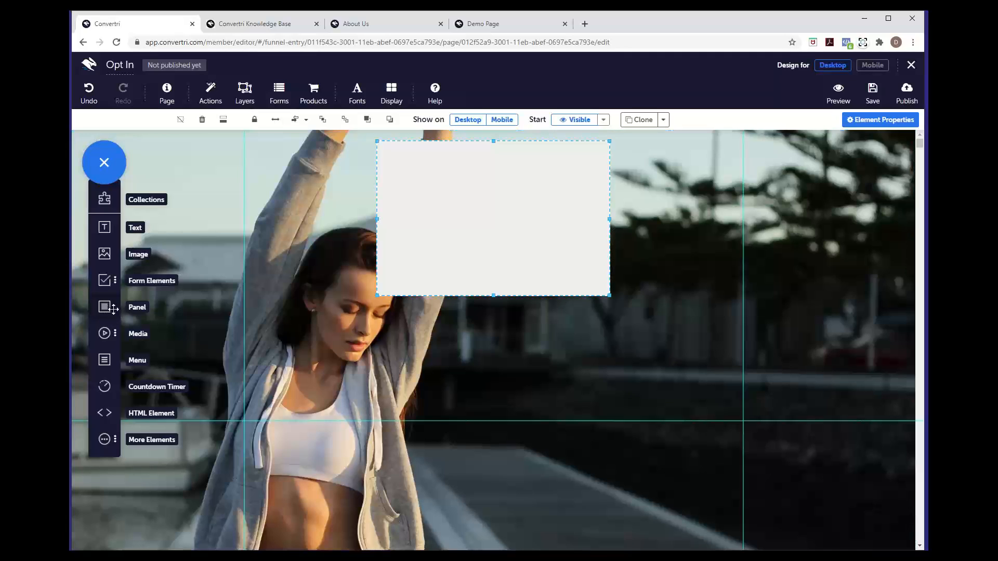
click(506, 244)
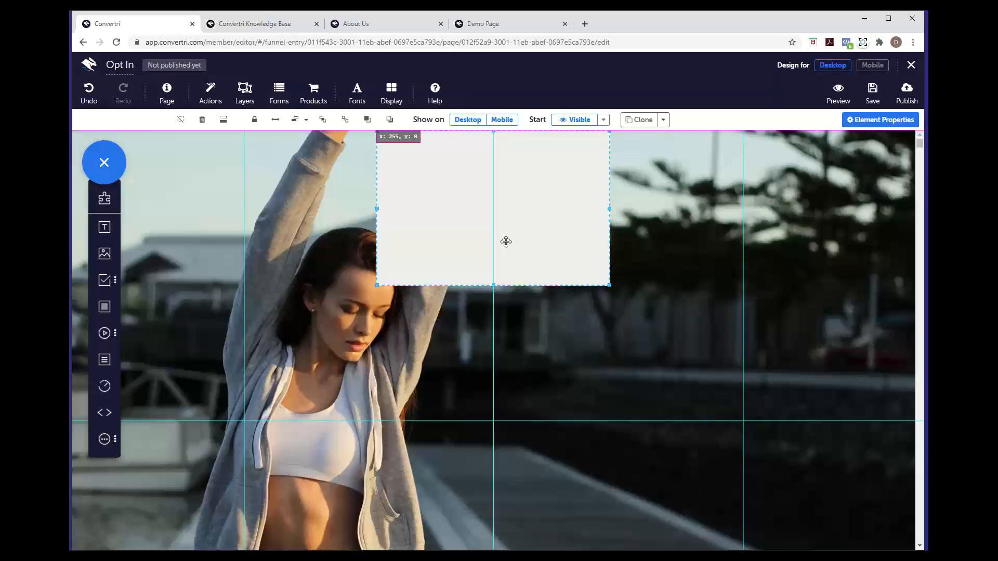
click(275, 121)
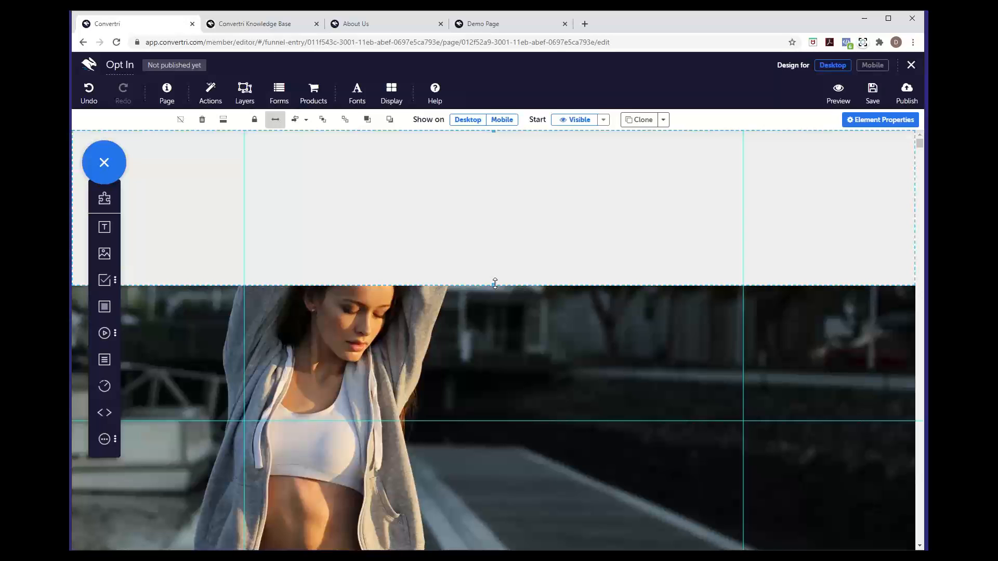
drag(495, 283, 485, 161)
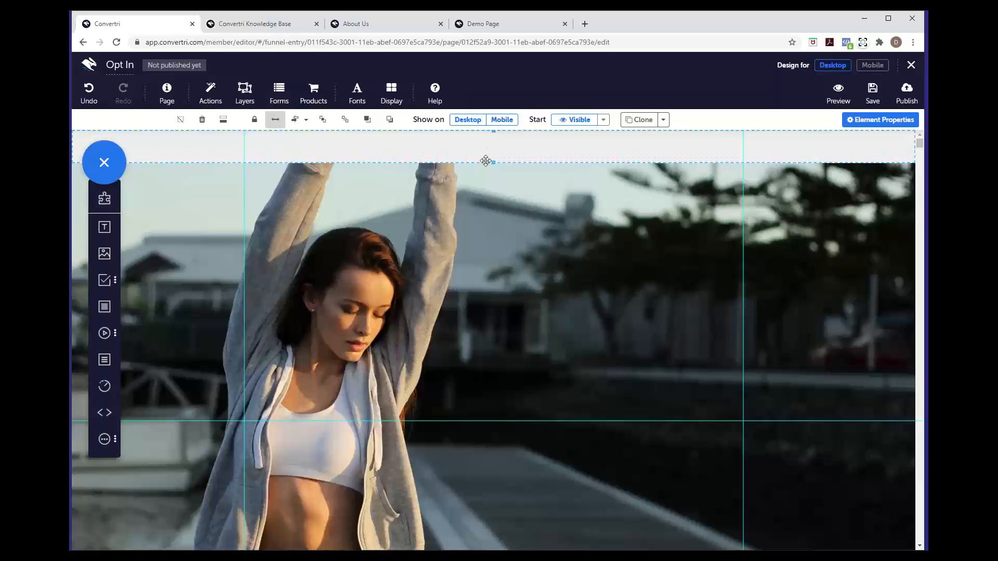
Set the header strip's background fill to the pale yellow rgb(254, 247, 206) and close its properties.
click(870, 120)
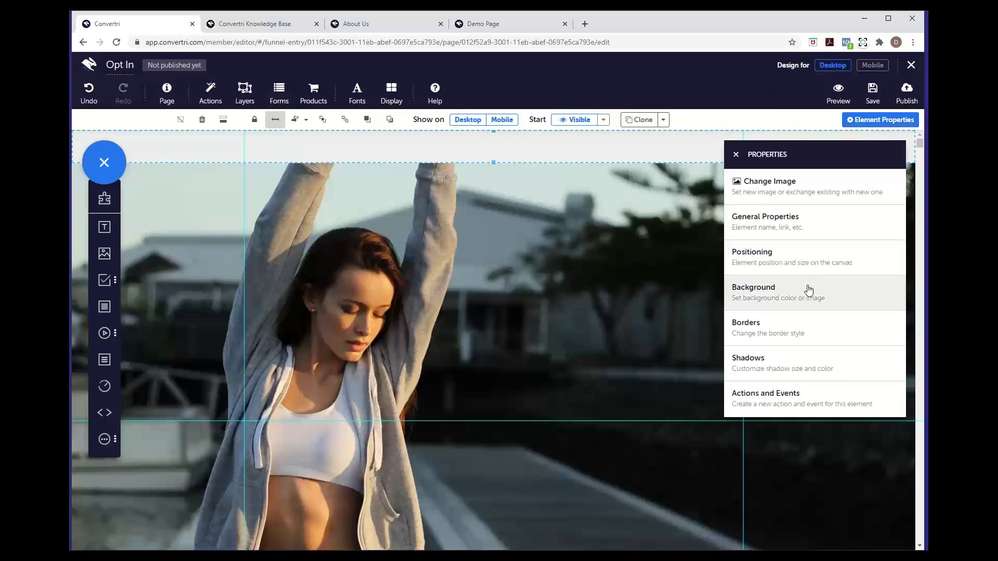
click(803, 289)
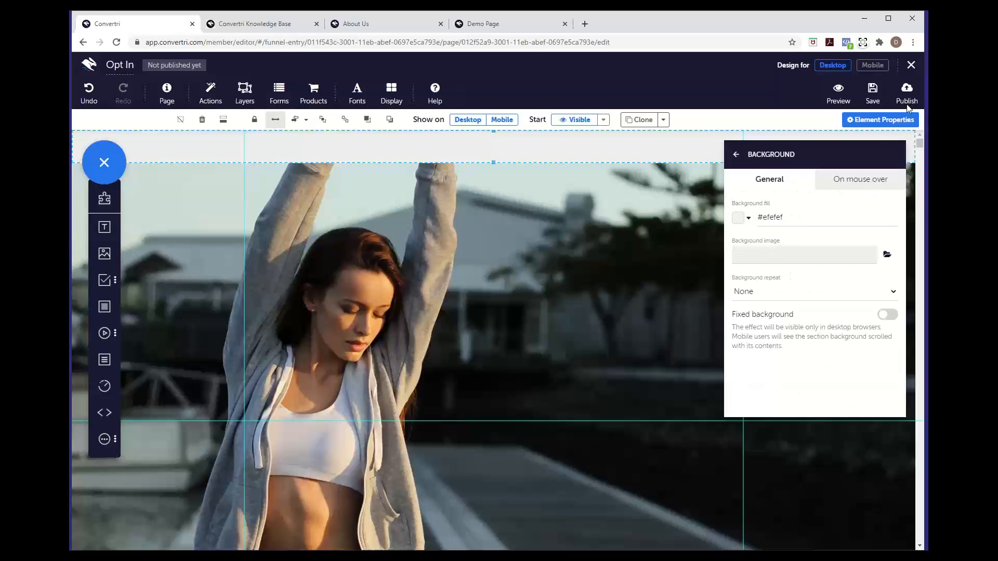
click(927, 54)
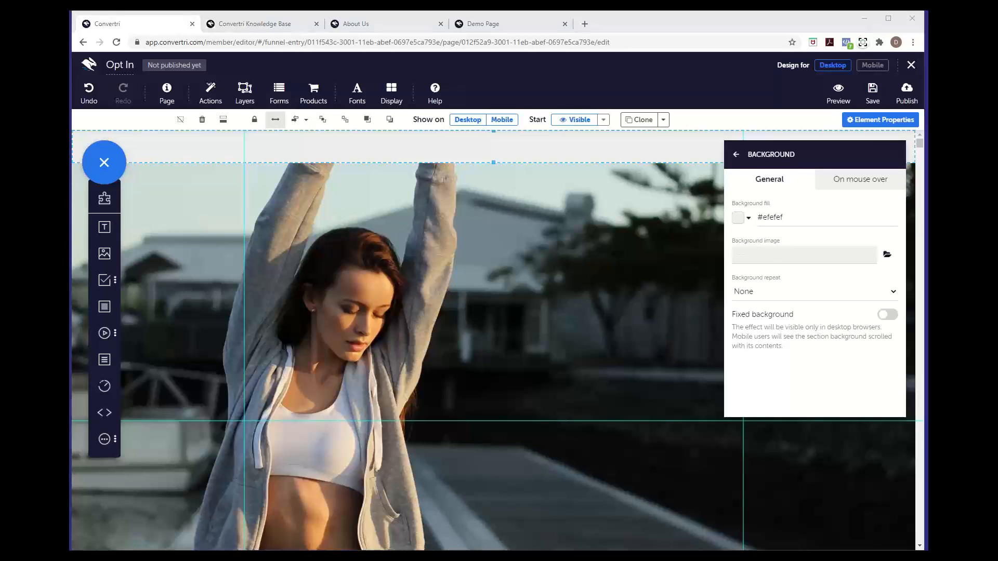
click(738, 218)
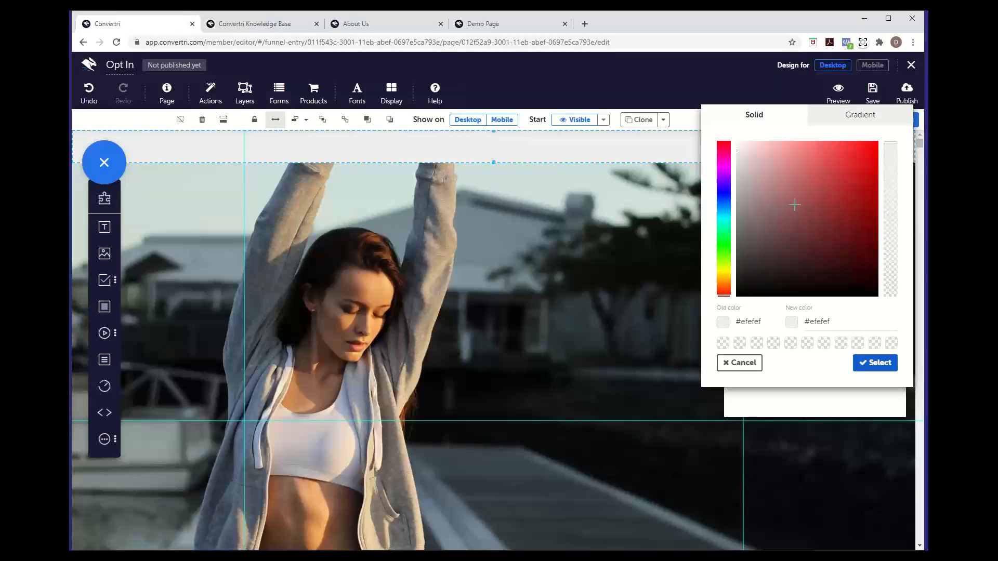
mouse_move(758, 153)
mouse_down()
mouse_move(766, 161)
mouse_move(761, 149)
mouse_move(747, 154)
mouse_move(778, 178)
mouse_move(789, 165)
mouse_move(753, 147)
mouse_move(785, 151)
mouse_move(802, 170)
mouse_move(750, 151)
mouse_move(778, 145)
mouse_move(790, 151)
mouse_move(744, 147)
mouse_move(753, 179)
mouse_move(744, 150)
mouse_move(778, 168)
mouse_move(763, 158)
mouse_move(780, 154)
mouse_move(750, 149)
mouse_move(846, 147)
mouse_move(754, 147)
mouse_move(802, 153)
mouse_move(756, 158)
mouse_move(812, 158)
mouse_move(778, 162)
mouse_move(748, 151)
mouse_move(814, 151)
mouse_move(753, 161)
mouse_move(800, 161)
mouse_move(804, 178)
mouse_move(764, 152)
mouse_up()
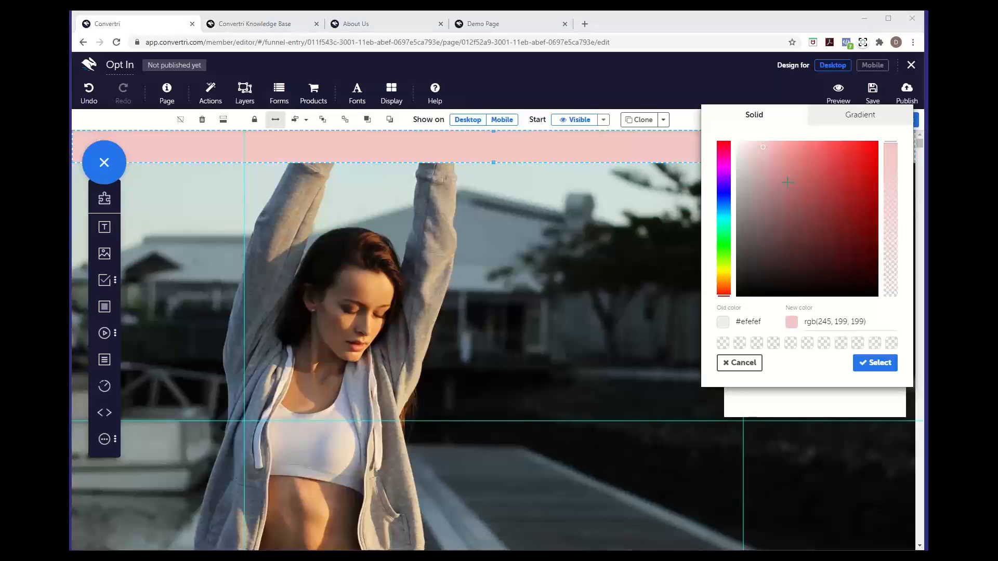
drag(787, 182, 745, 192)
mouse_move(723, 289)
mouse_down()
mouse_move(726, 267)
mouse_move(726, 281)
mouse_up()
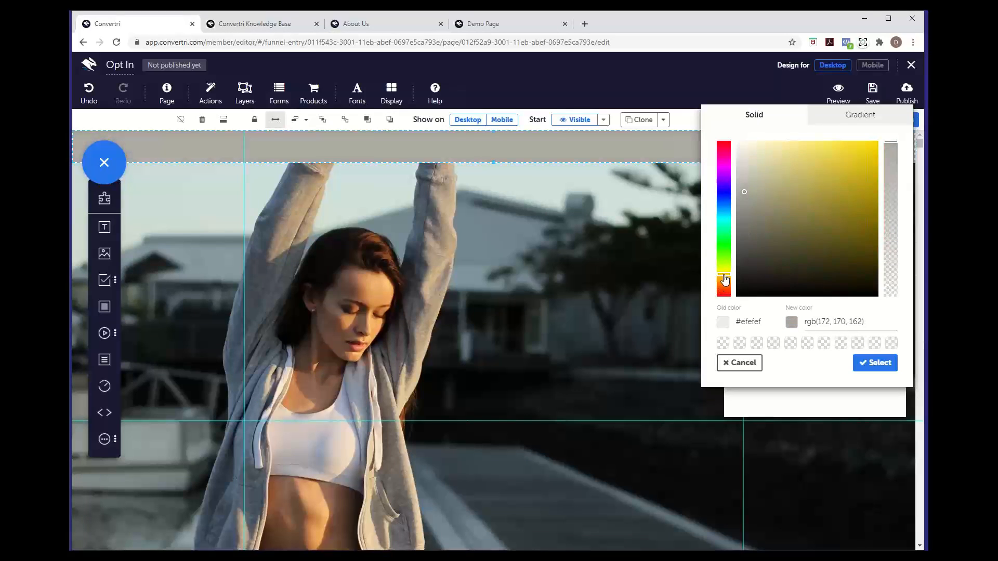
drag(747, 192, 764, 142)
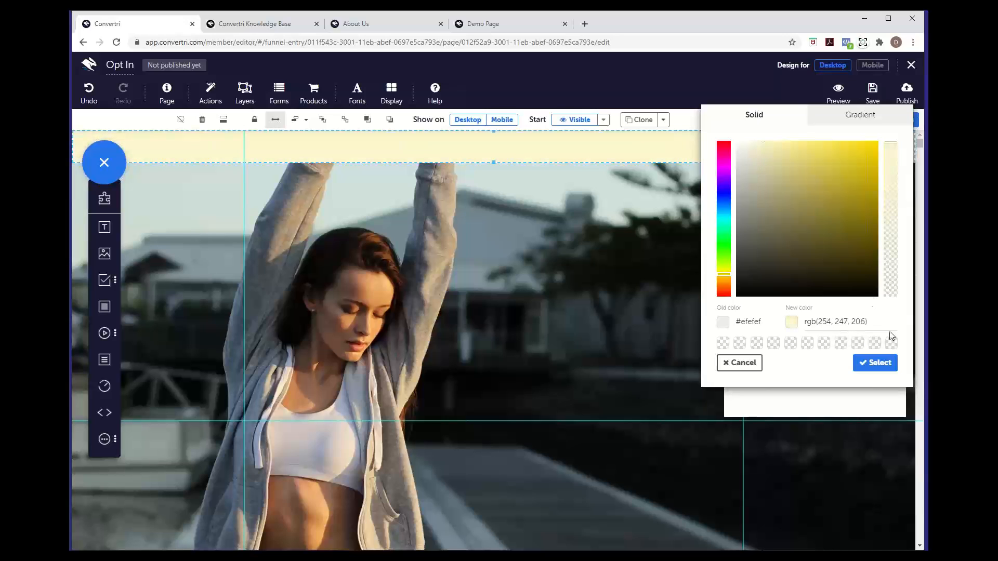
click(875, 364)
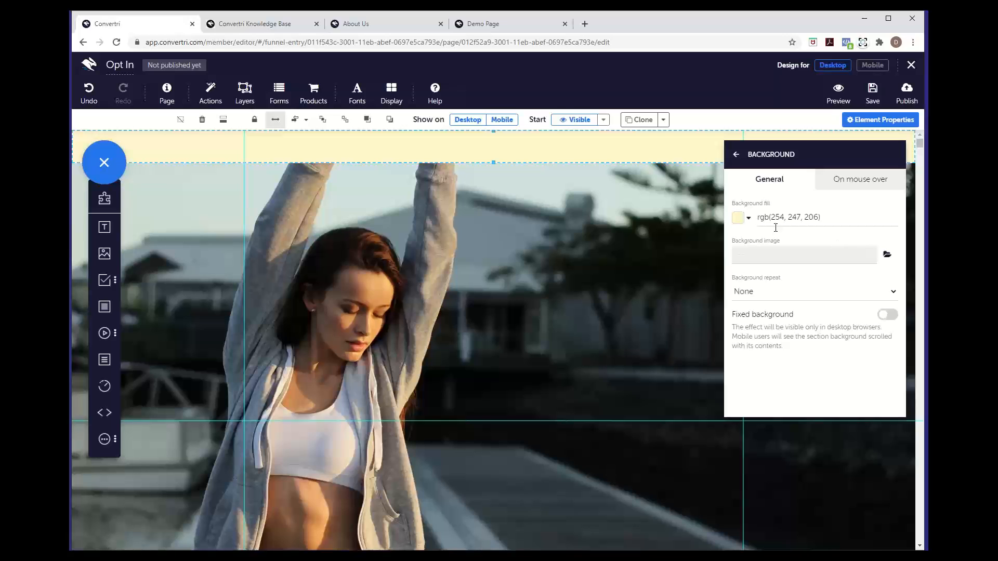
click(737, 159)
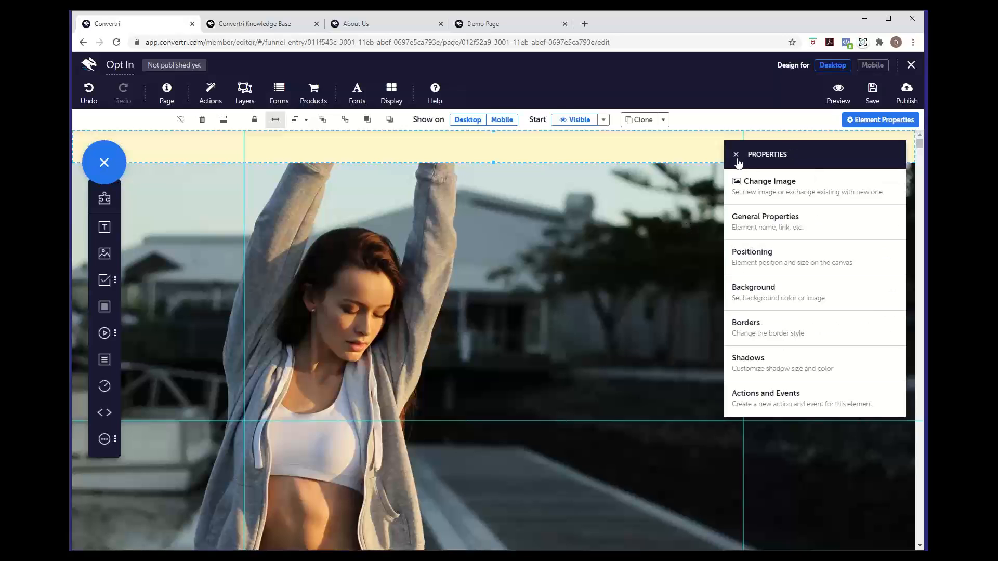
click(737, 156)
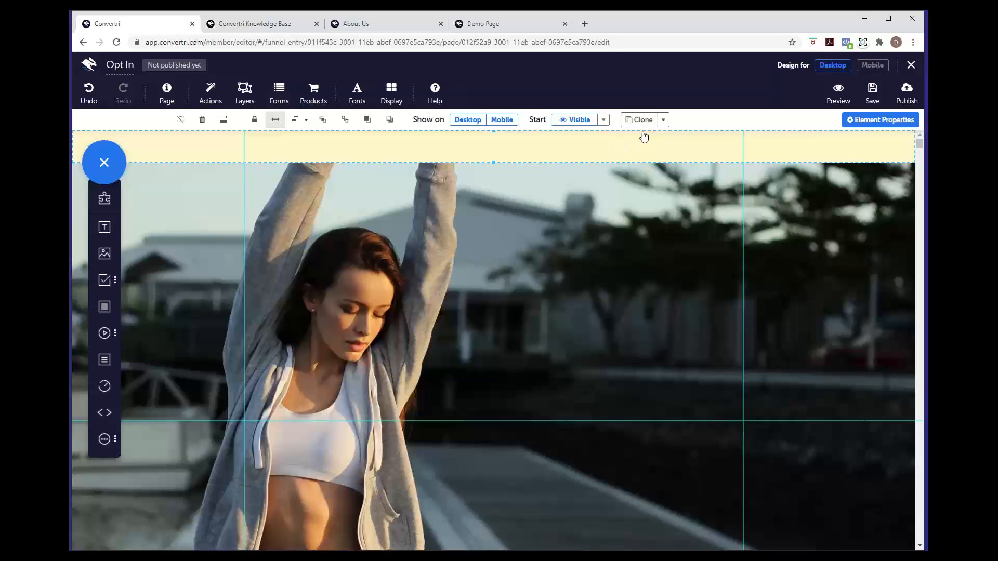
Clone the pale yellow header strip and place the slightly taller copy directly beneath the woman image as a footer.
drag(623, 154, 497, 469)
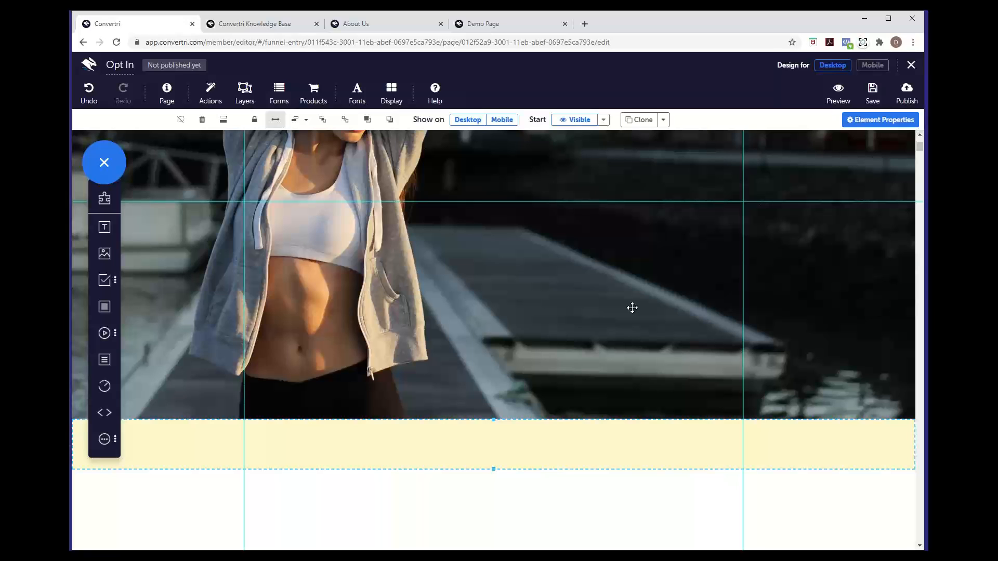
scroll(633, 319, up, 5)
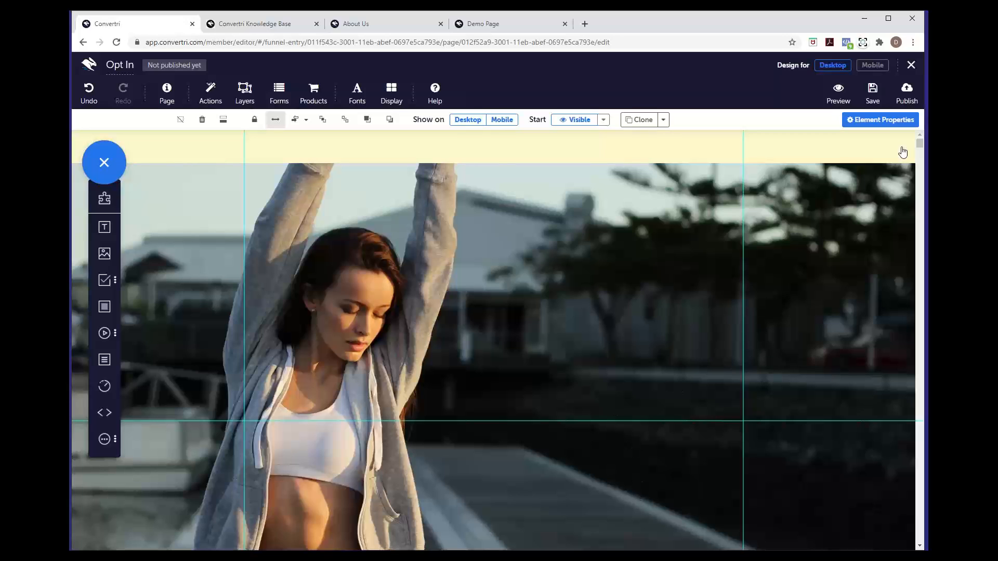
click(911, 68)
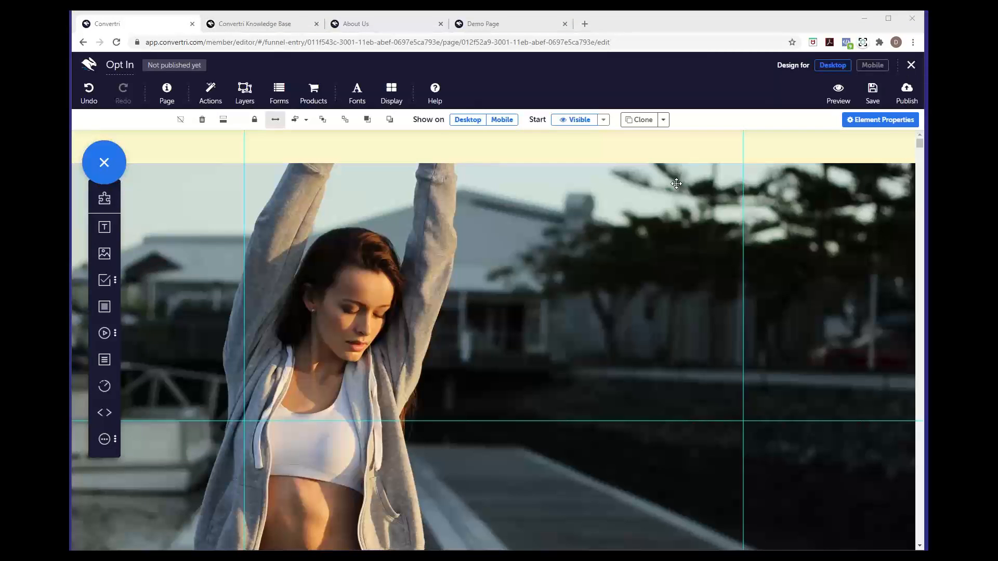
Add a new panel over the dark area beside the woman and enlarge it to a roughly square box.
drag(103, 311, 585, 367)
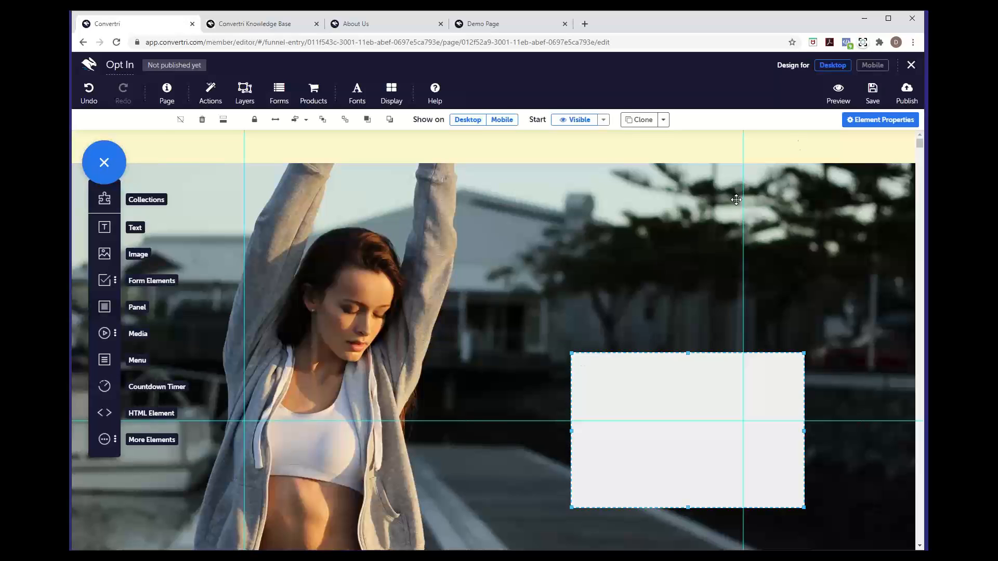
click(911, 66)
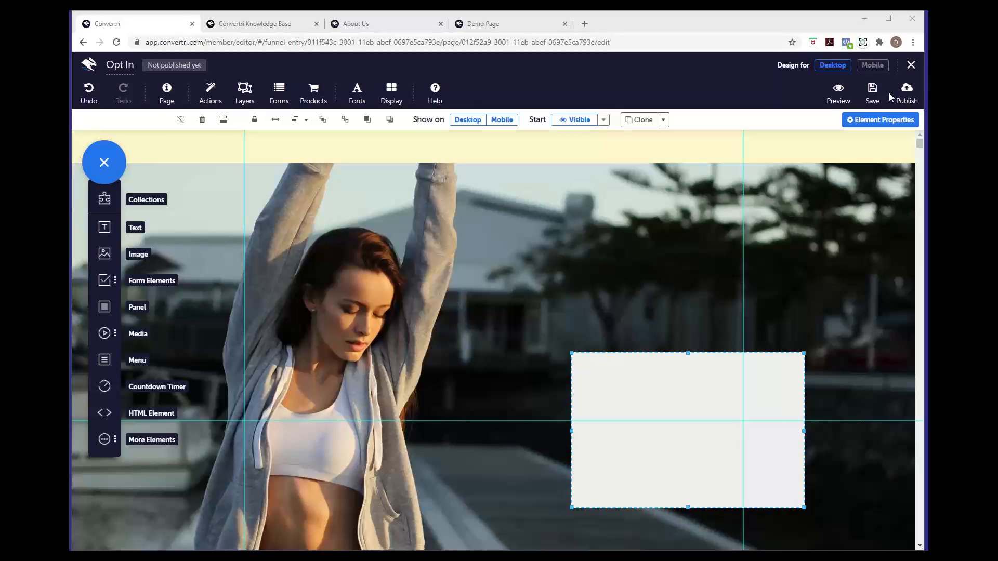
drag(684, 412, 600, 311)
drag(721, 408, 768, 514)
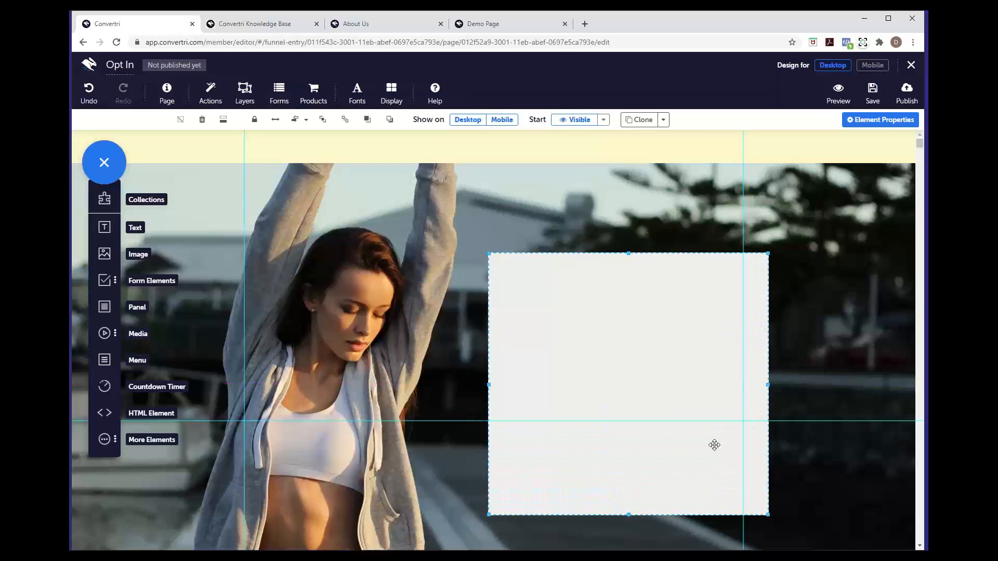
drag(715, 445, 720, 437)
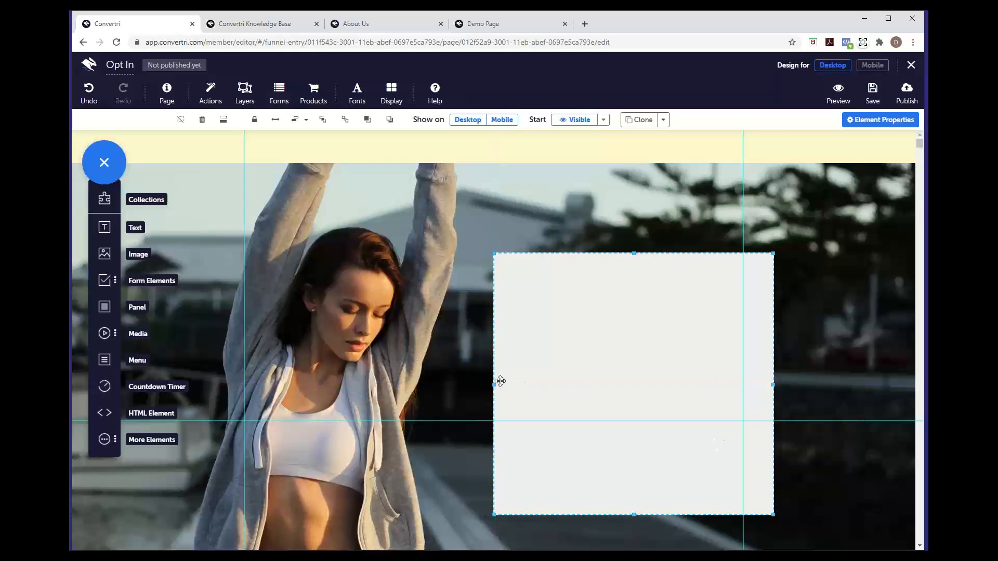
drag(500, 382, 511, 385)
Extend the box's lower edge to make it taller than wide and move the whole box slightly up.
scroll(668, 412, down, 1)
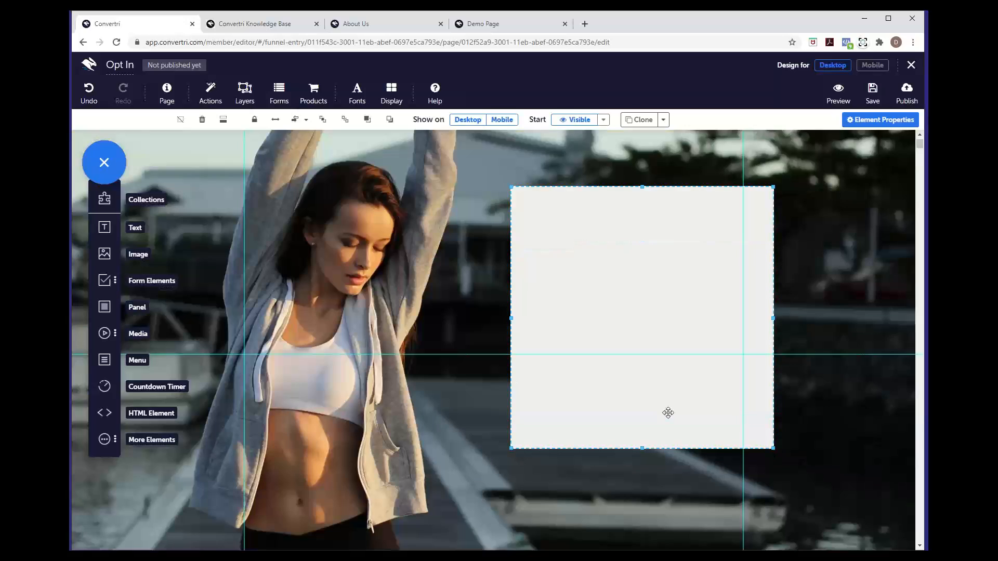
scroll(668, 413, down, 1)
drag(642, 408, 647, 448)
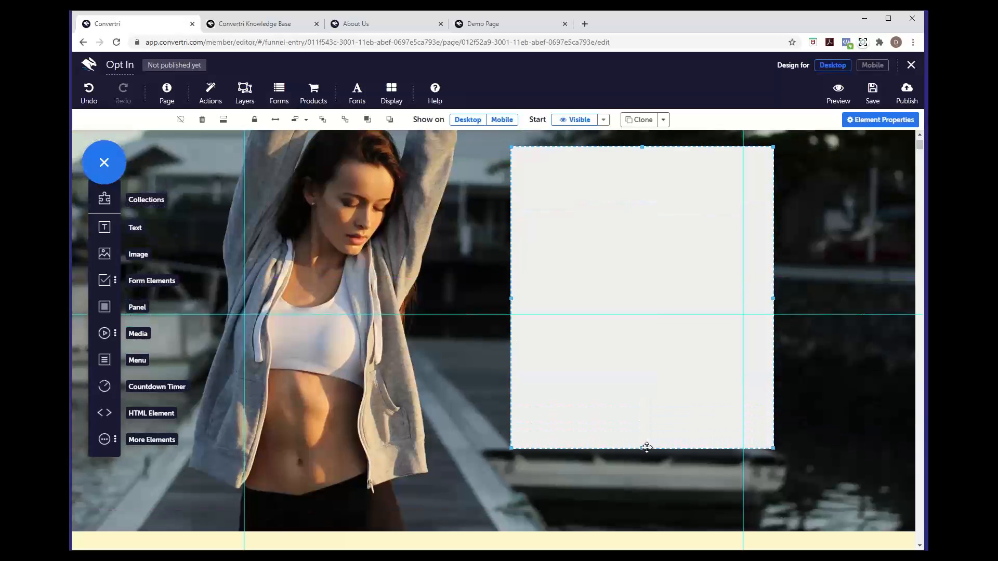
scroll(787, 385, down, 1)
scroll(786, 386, up, 1)
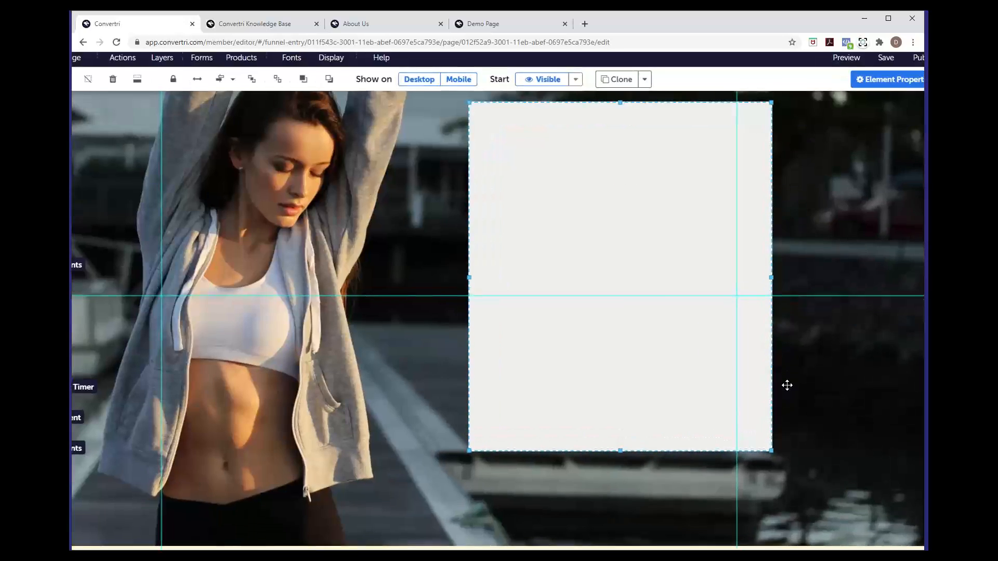
scroll(786, 385, down, 1)
scroll(784, 386, up, 2)
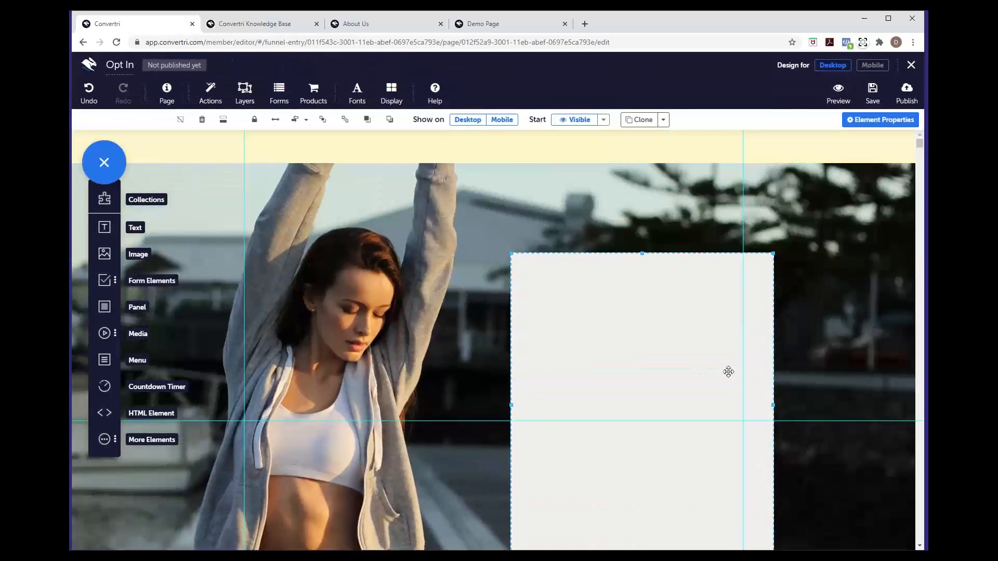
drag(700, 370, 699, 355)
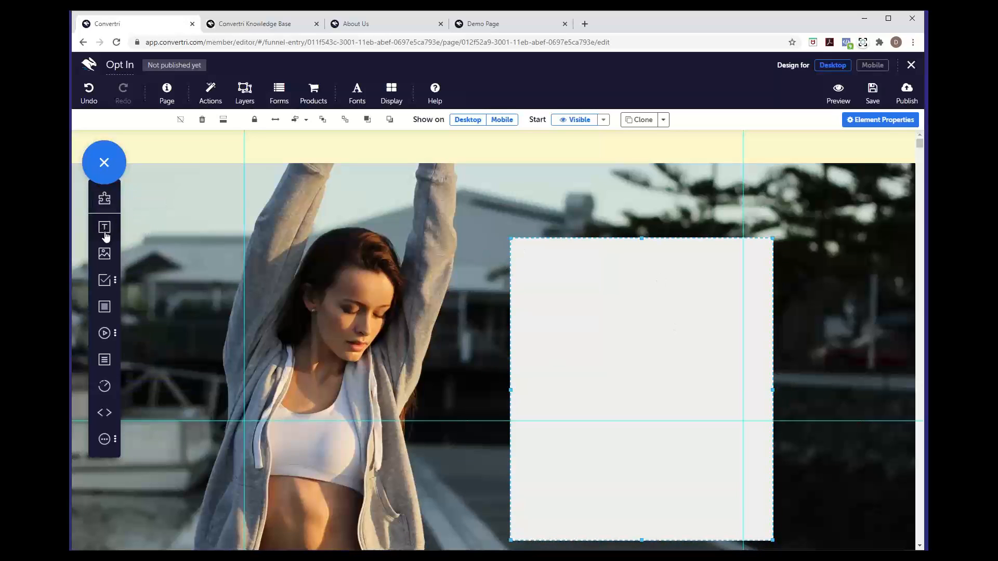
Add a text element near the top of the box reading "7 Top Tips For Slimming Without Starving".
drag(103, 235, 584, 290)
click(665, 287)
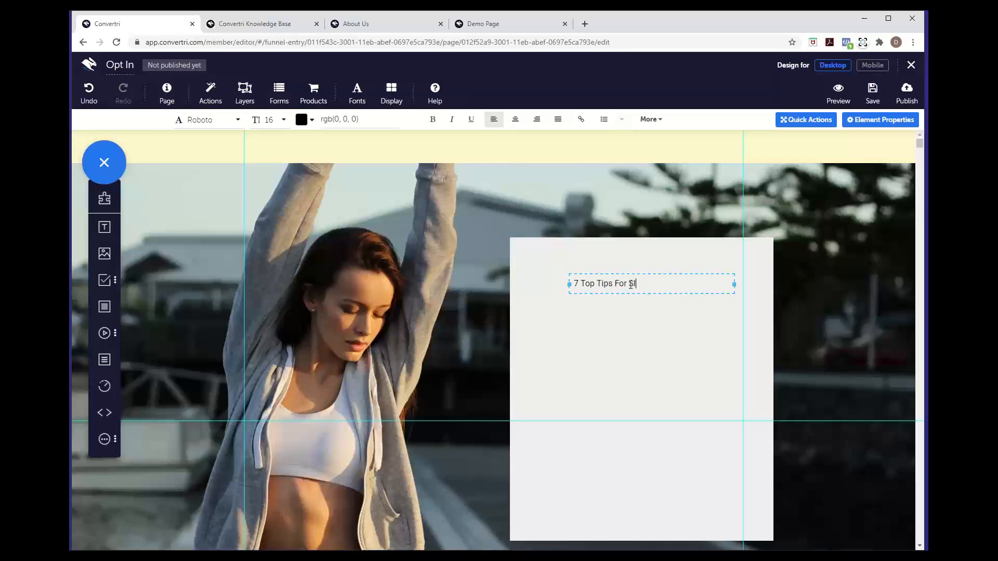
text(ming Without Starving)
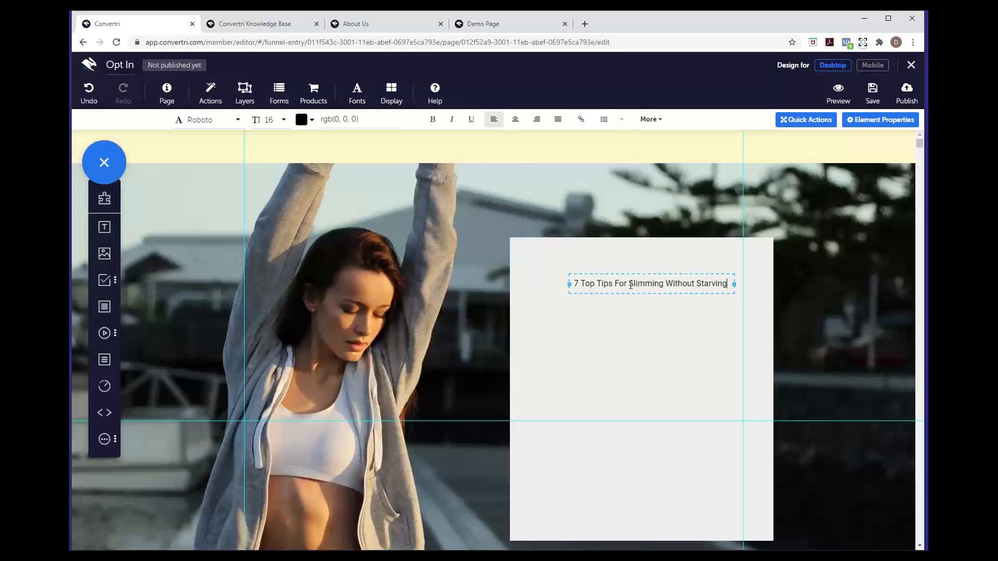
click(593, 405)
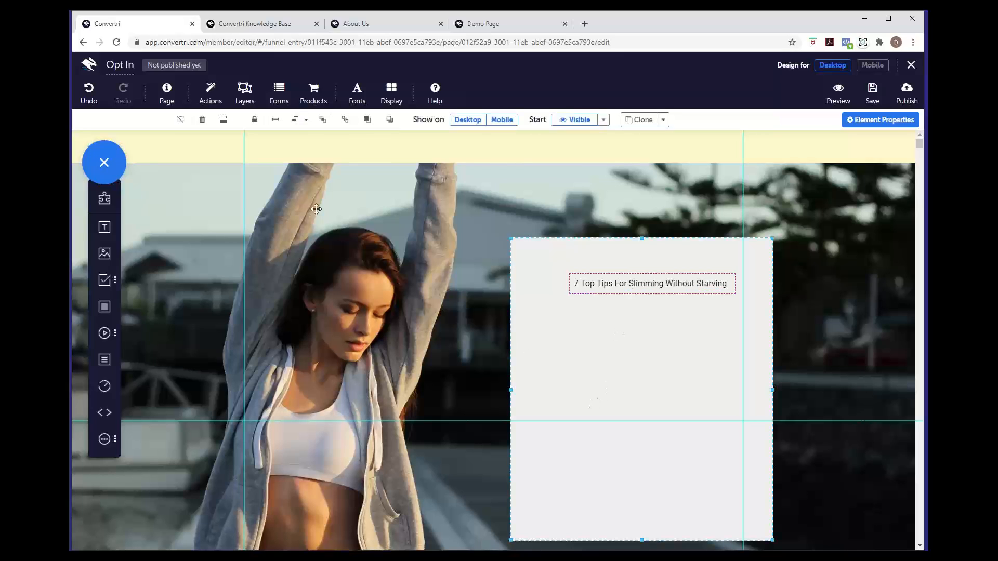
Add a text element below the box's title and fill it with the body copy from the demo page, starting "Find it hard to stick to a diet?".
drag(104, 227, 591, 341)
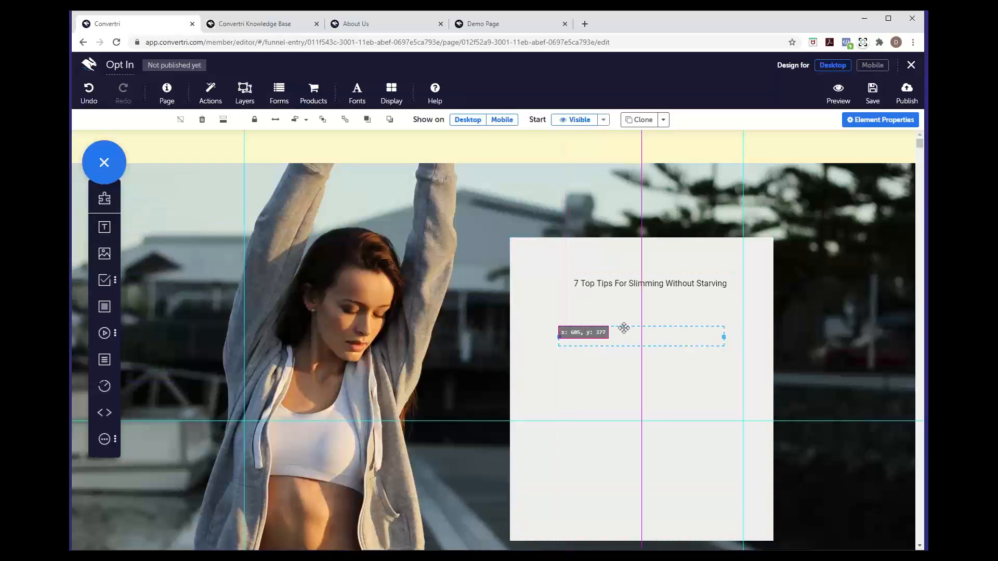
click(498, 26)
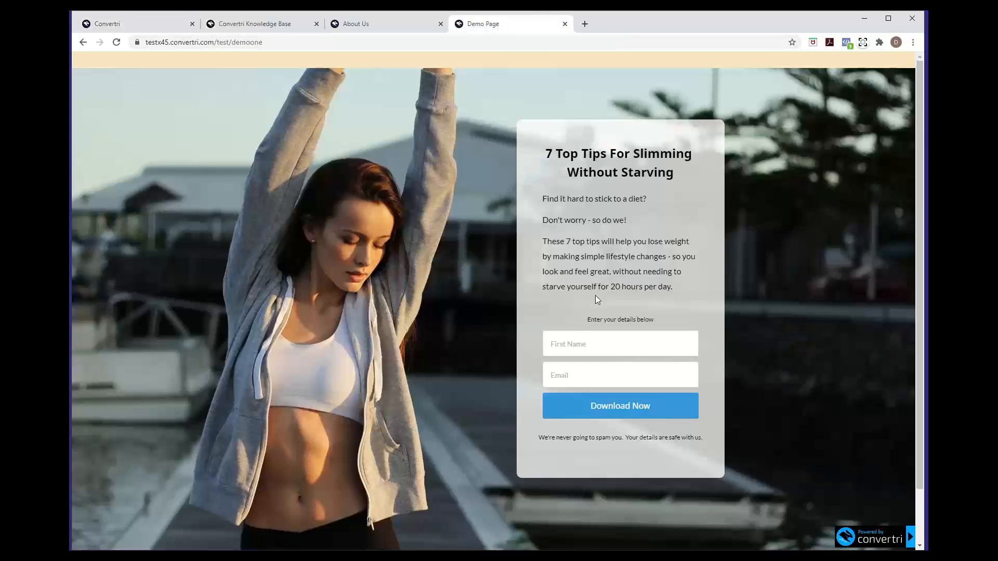
drag(676, 288, 541, 201)
key(ctrl+c)
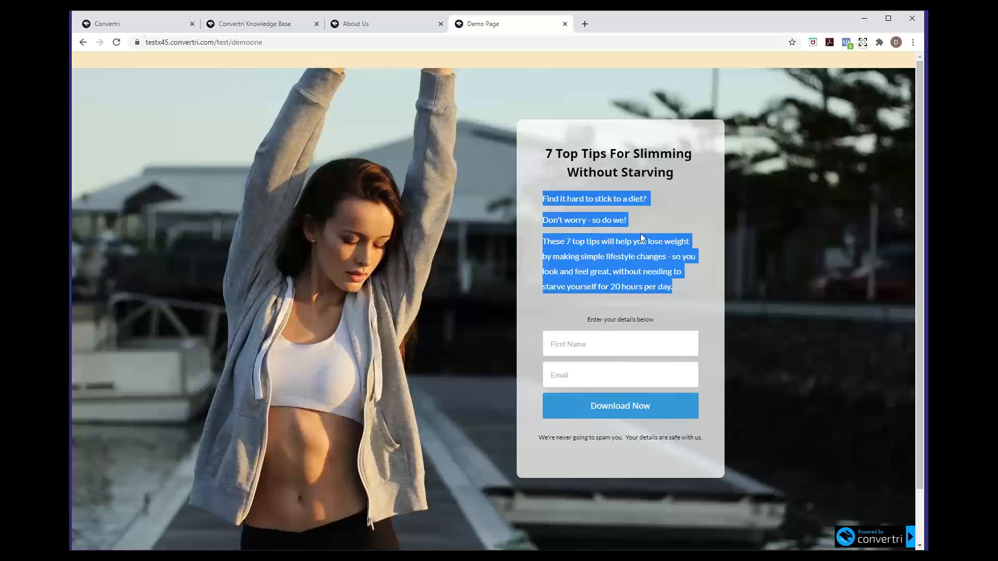
click(156, 25)
click(632, 339)
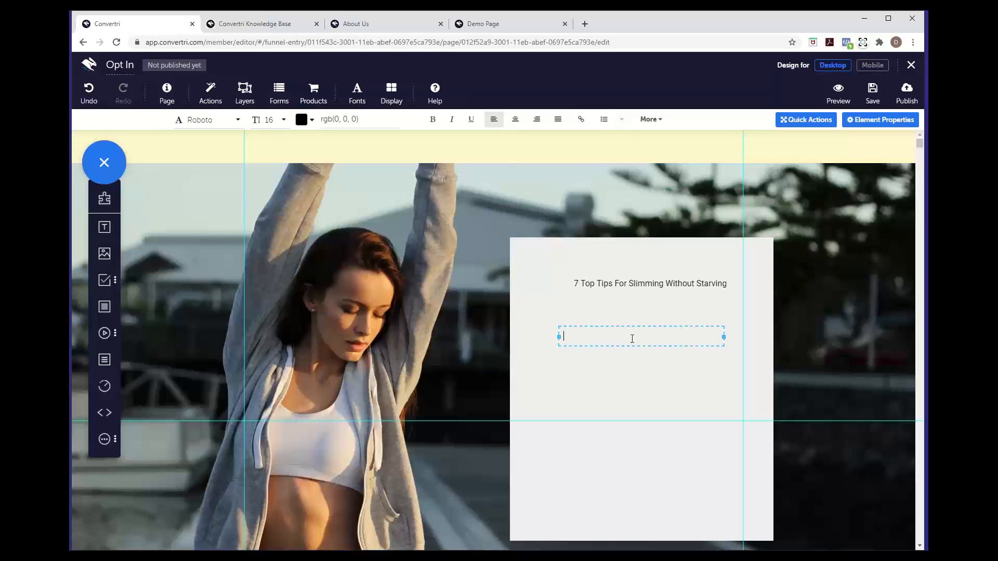
key(ctrl+v)
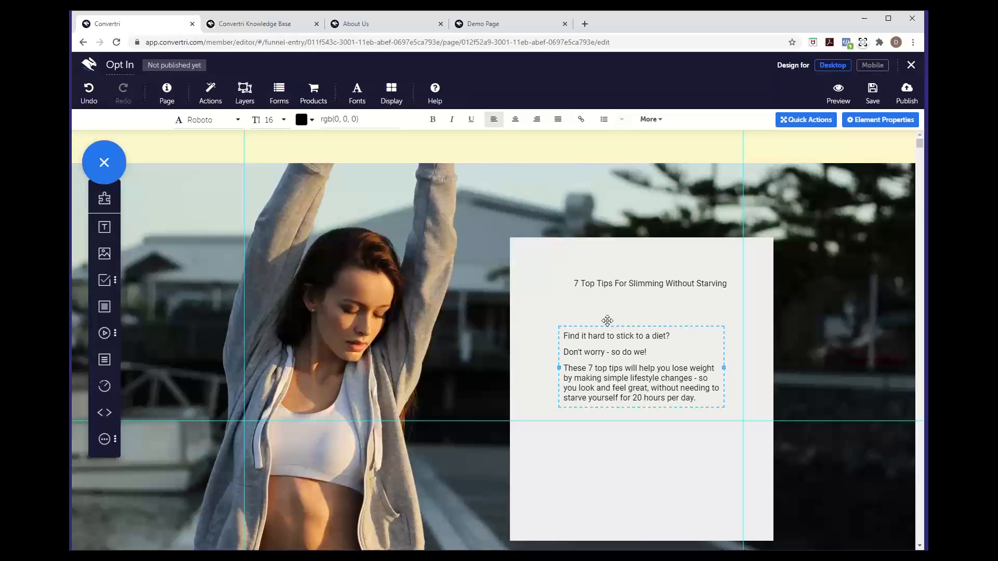
drag(621, 325, 622, 319)
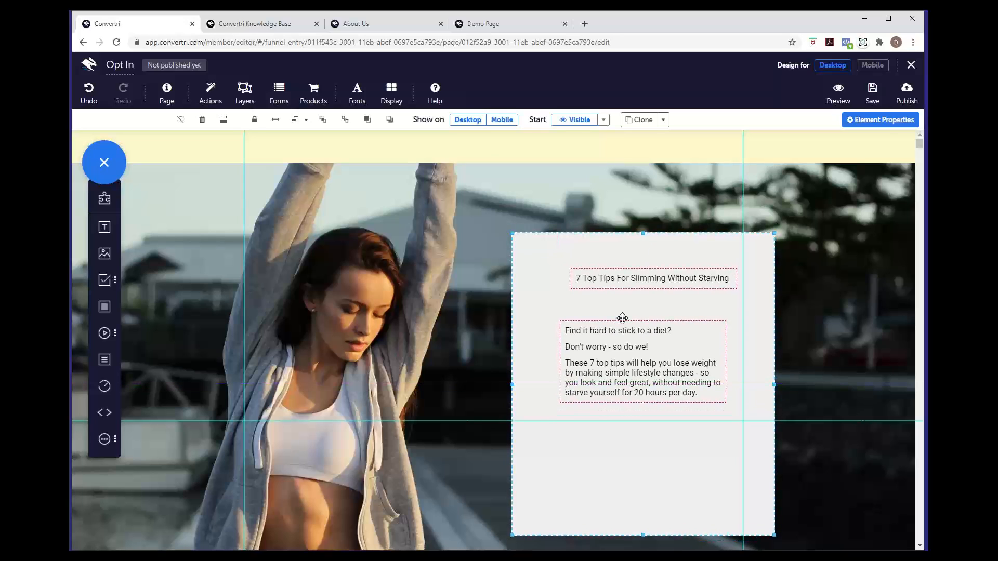
Add a text element beneath the body copy reading "Enter your details below.".
drag(105, 227, 615, 456)
double_click(652, 446)
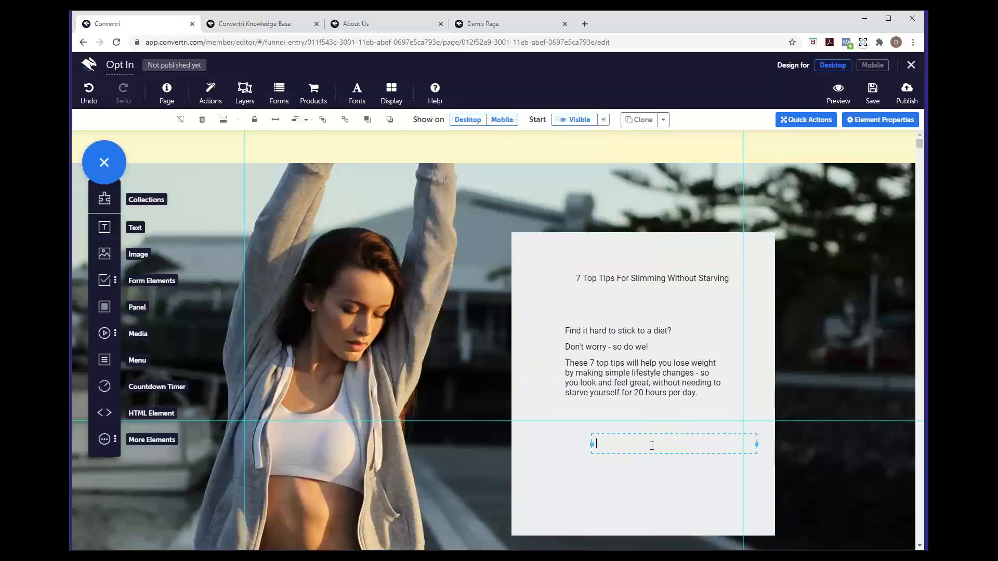
text(Enter your det)
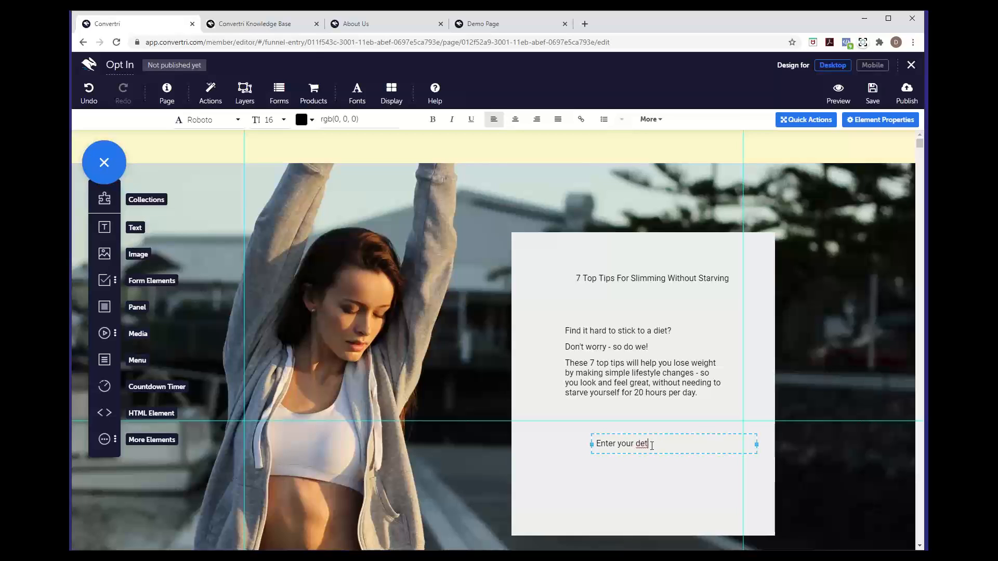
text(ails below.)
Add a text element near the bottom of the box reading "We're never going to spam you, your details are safe with us.".
drag(105, 227, 573, 485)
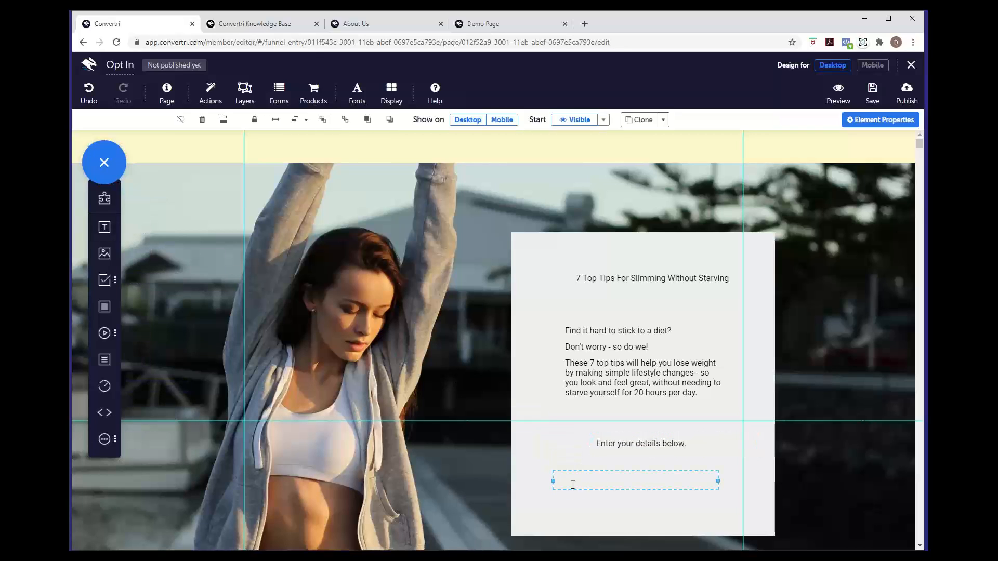
click(605, 481)
text(W)
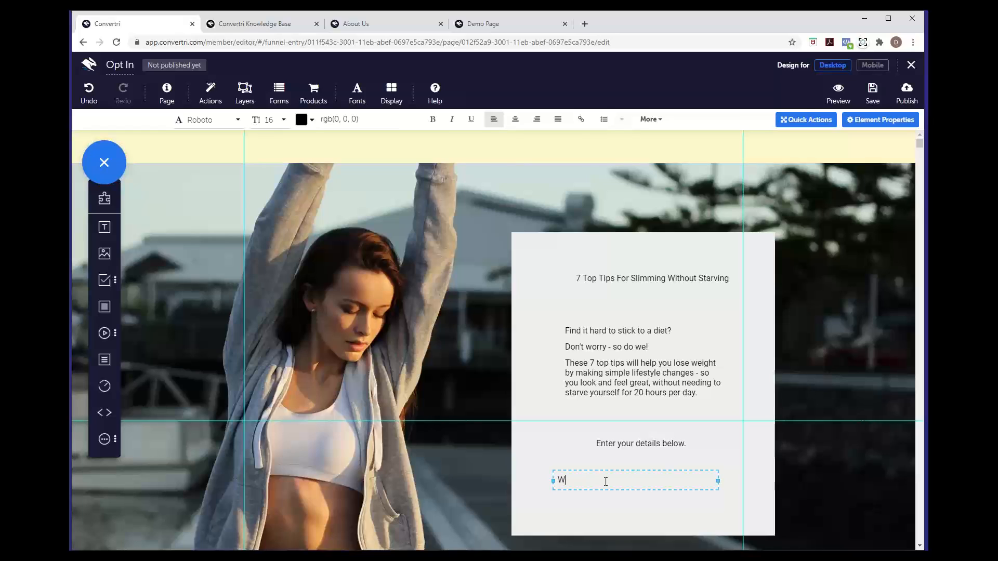
text(e're never going to spam )
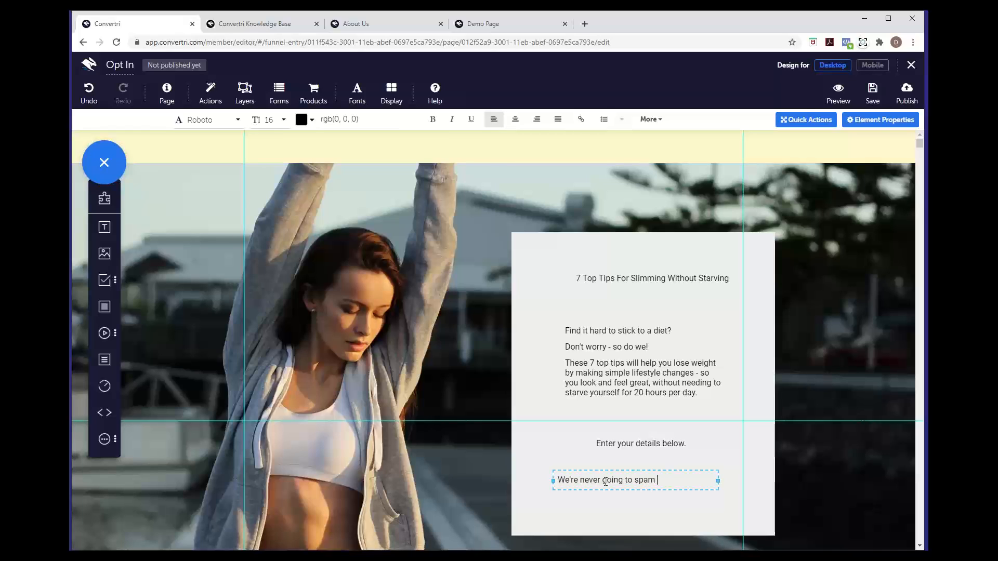
text(you, your details are safe with us.)
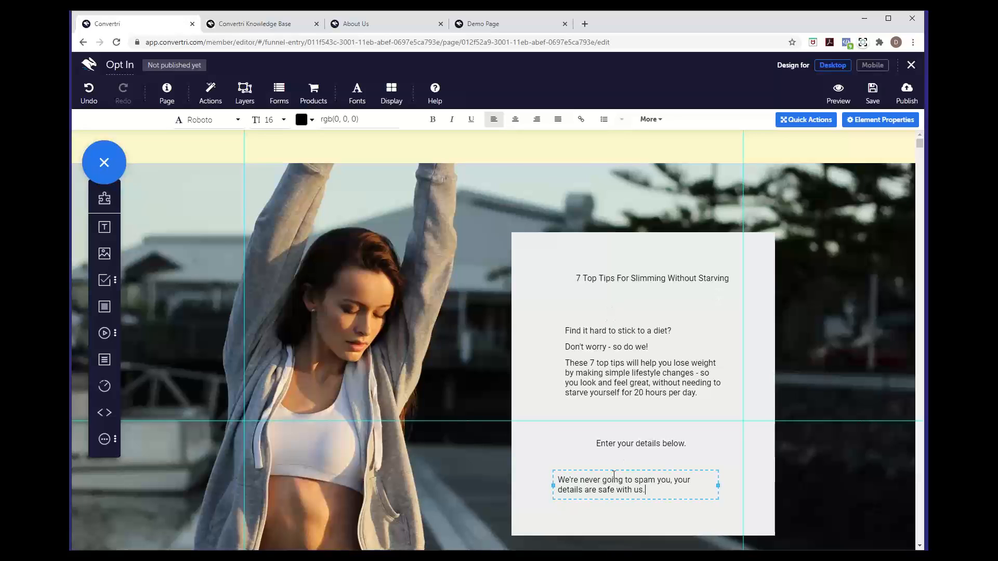
Shift the whole box with its text elements slightly left, closer to the woman.
drag(641, 474, 610, 430)
click(627, 441)
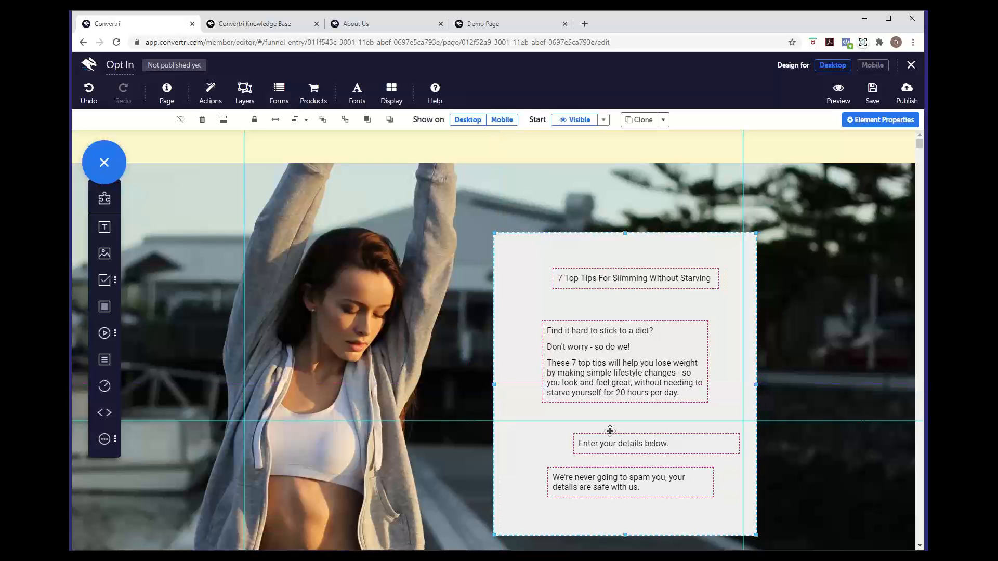
click(629, 358)
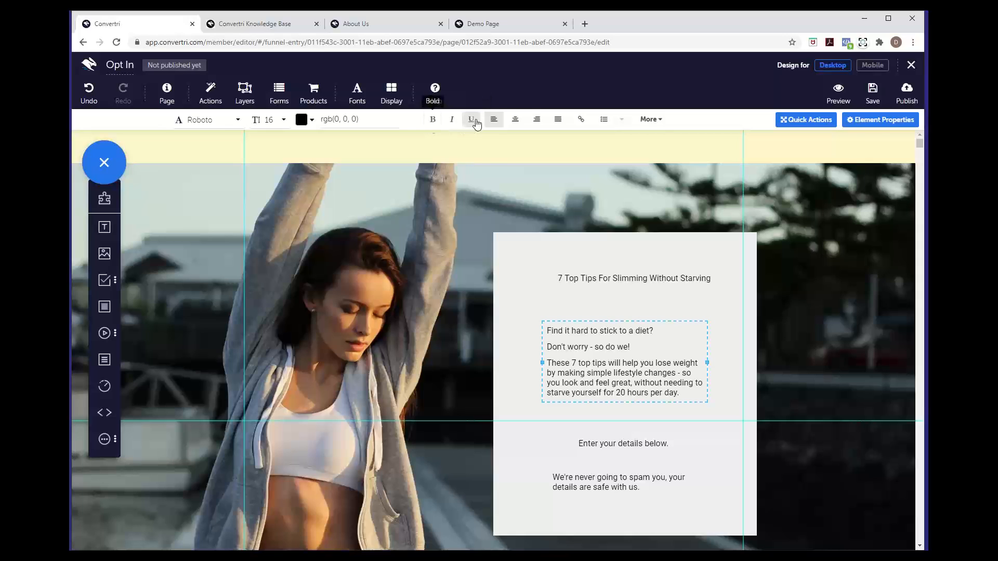
click(598, 308)
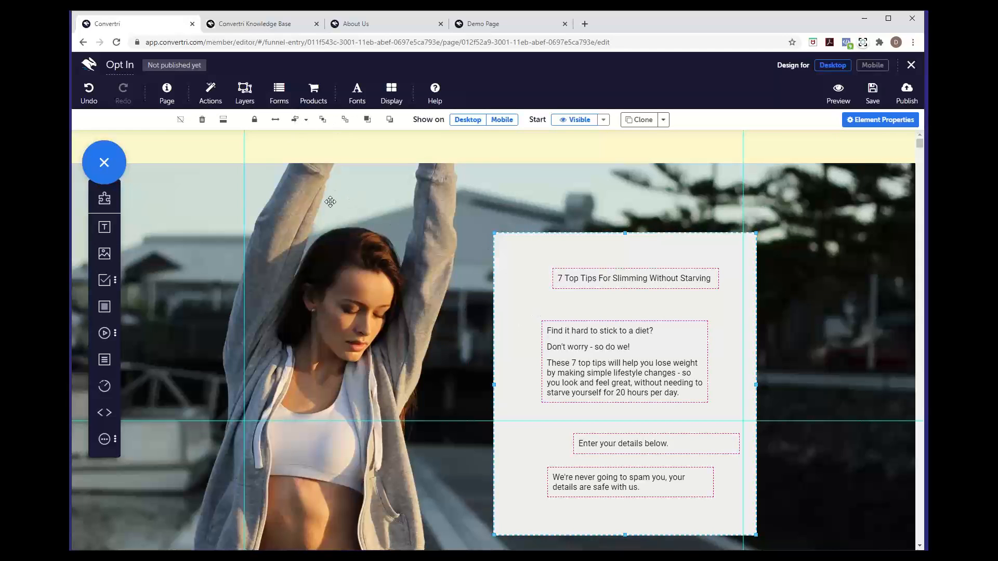
Set the page's default paragraph font family to Lato in the default text styles.
click(167, 104)
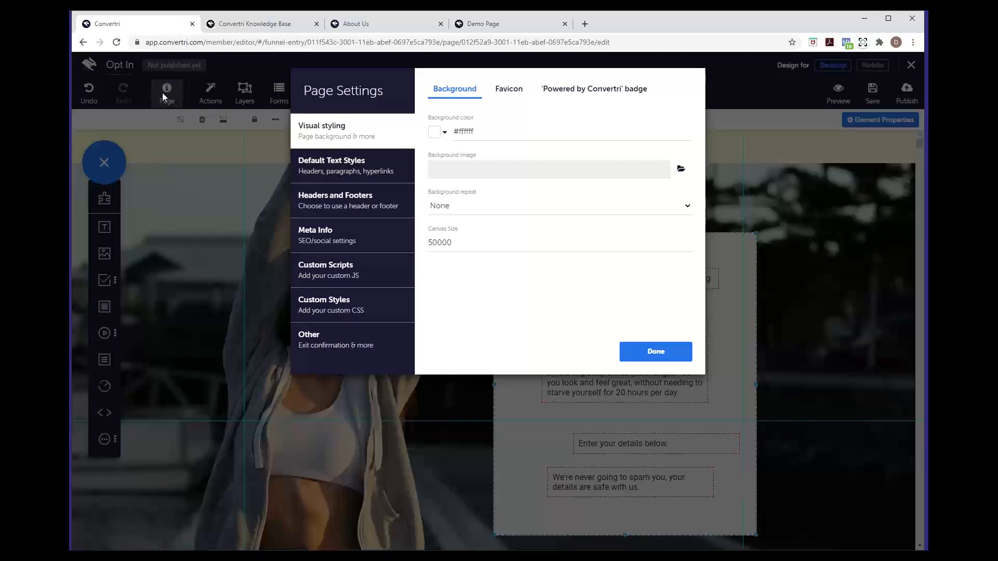
click(349, 172)
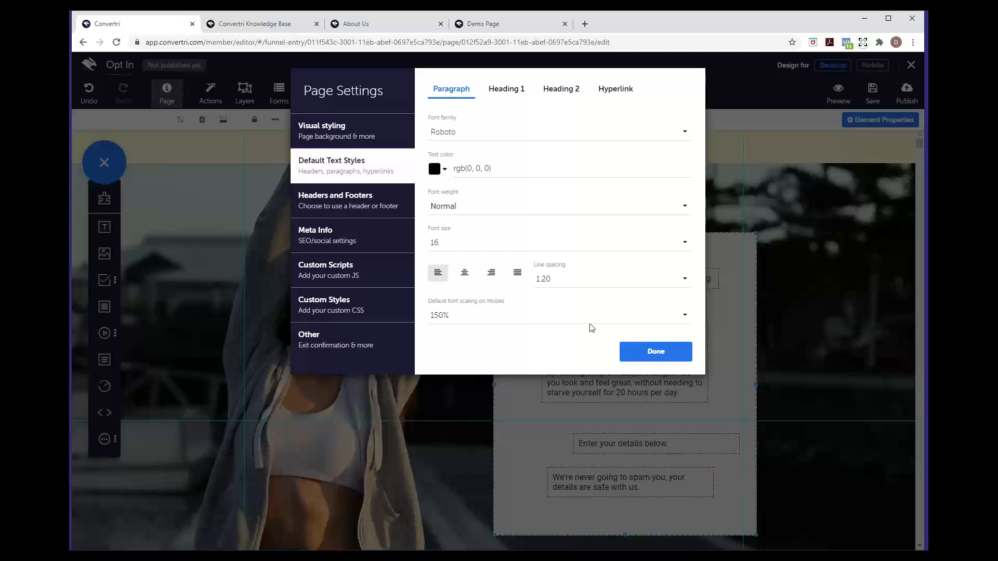
click(482, 136)
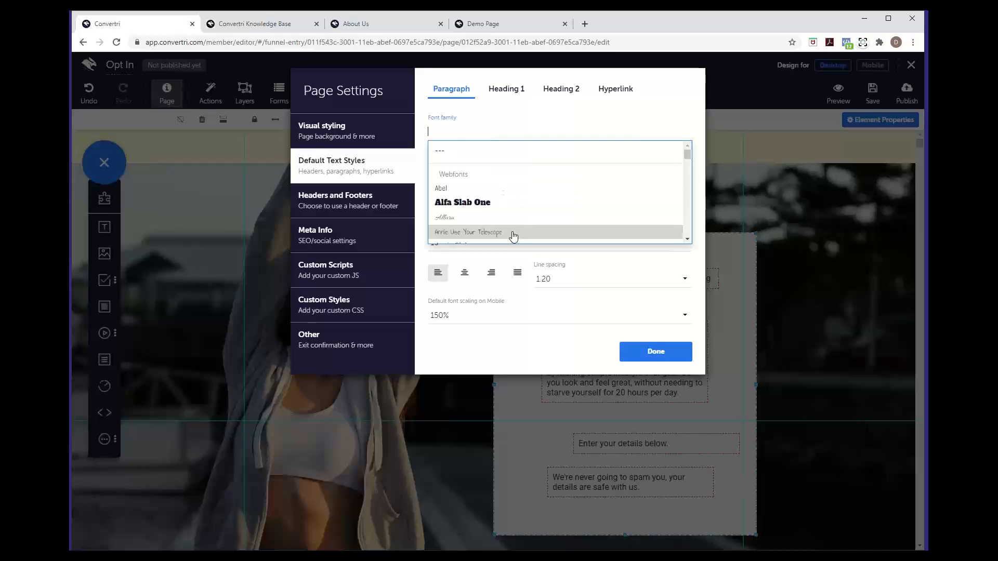
scroll(512, 237, down, 5)
scroll(513, 236, down, 5)
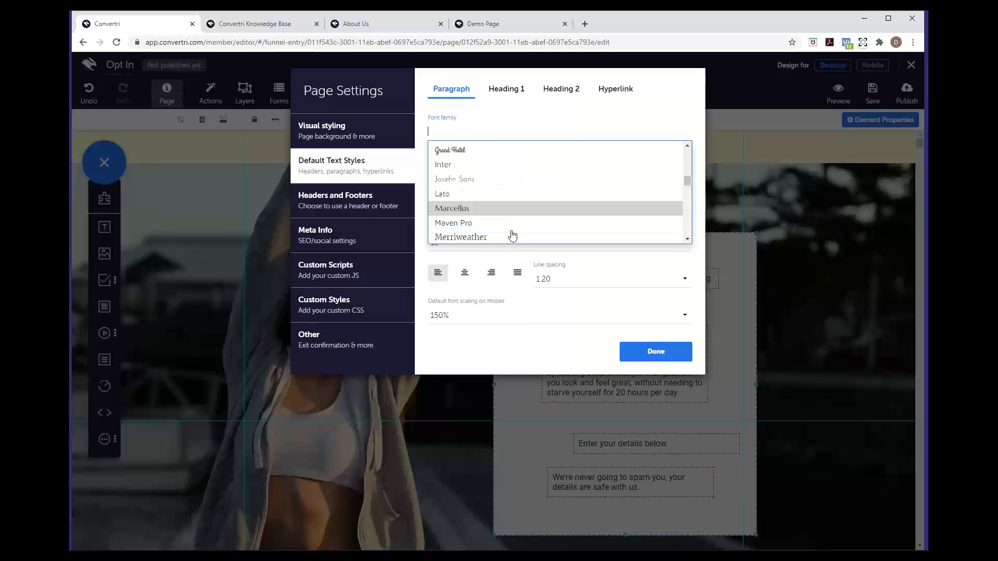
scroll(513, 237, up, 2)
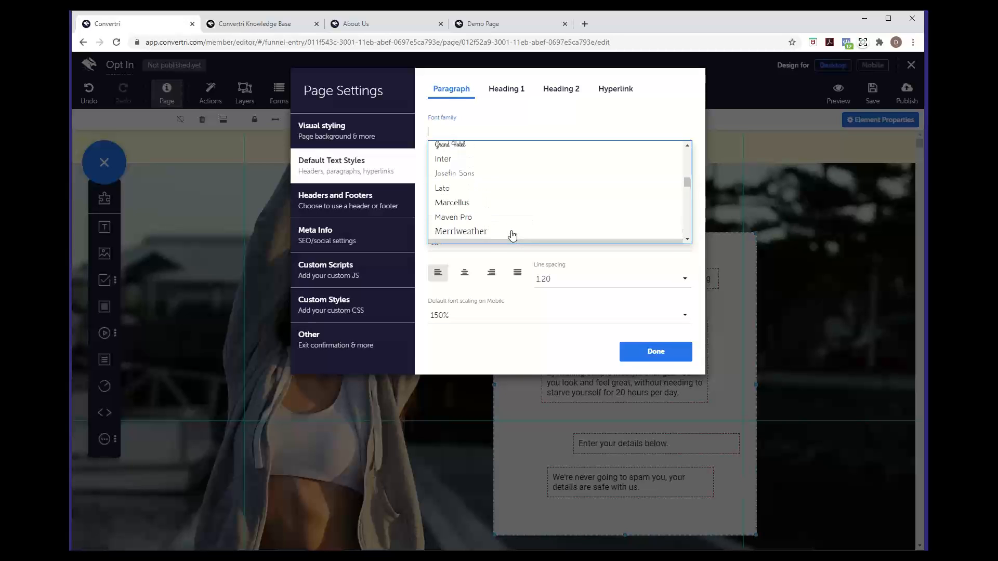
click(611, 191)
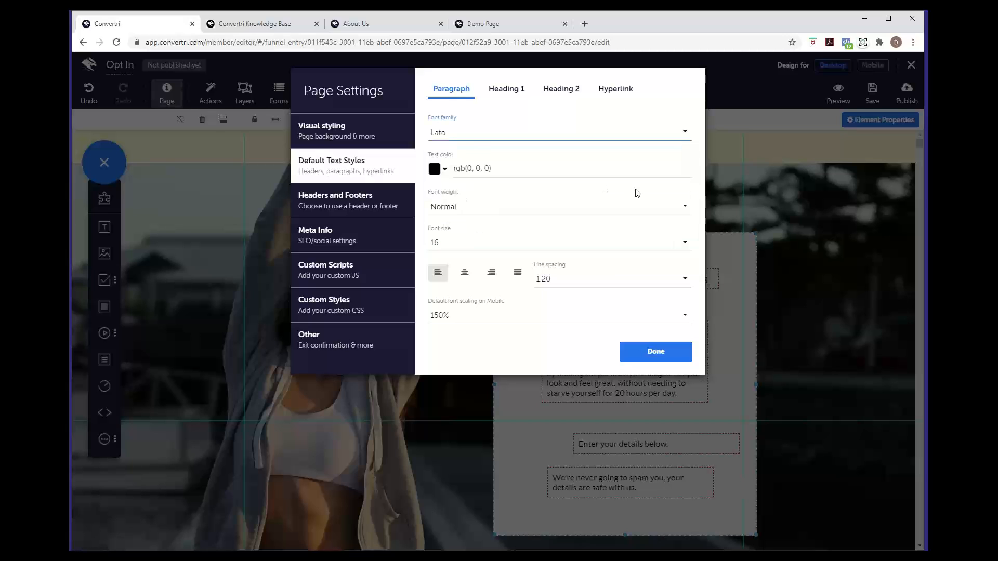
Set the default paragraph line spacing to 1.50 and close the page settings.
click(566, 290)
scroll(581, 238, down, 3)
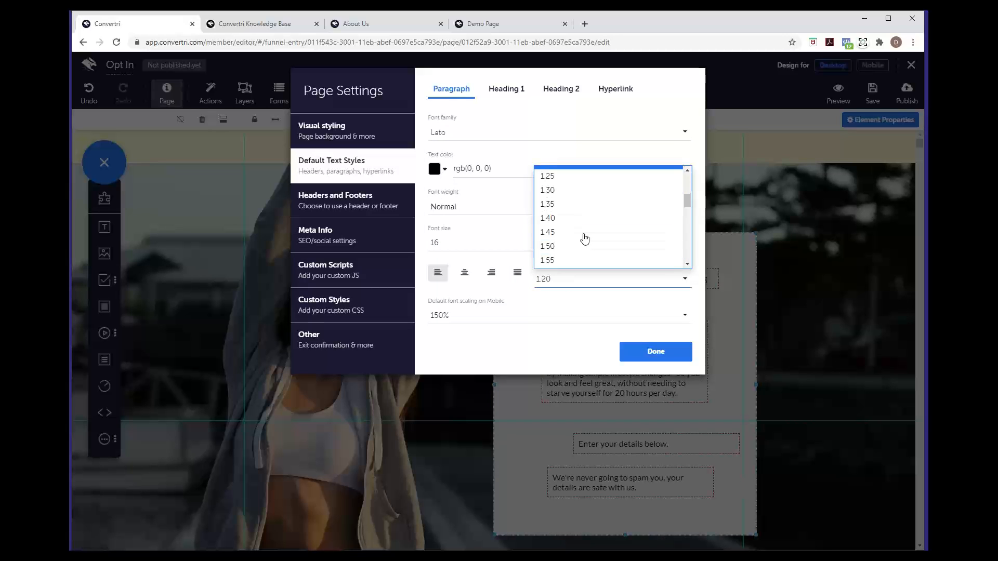
click(566, 247)
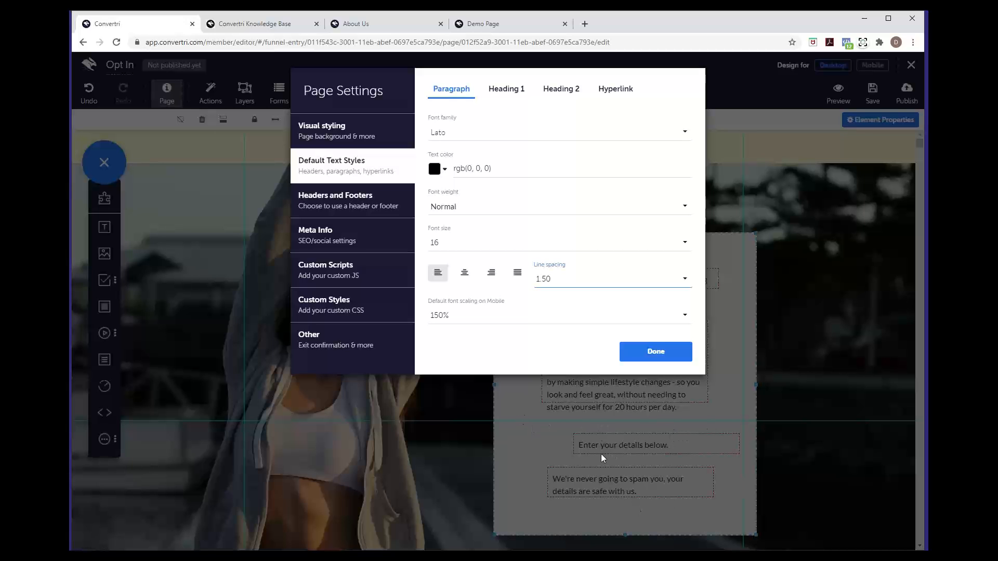
click(649, 356)
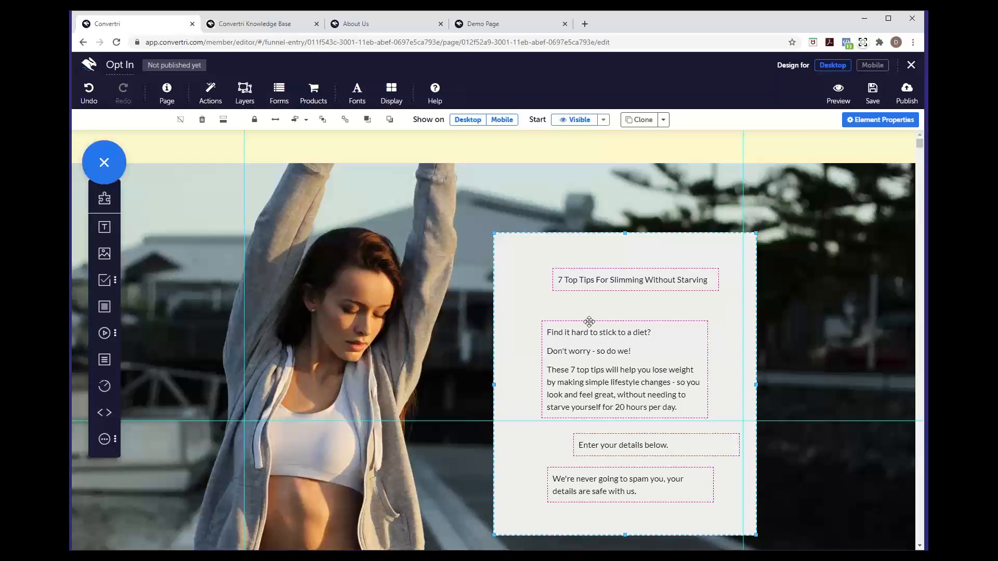
Move the body copy slightly up and shift the title up and left to line up with it.
drag(590, 320, 589, 306)
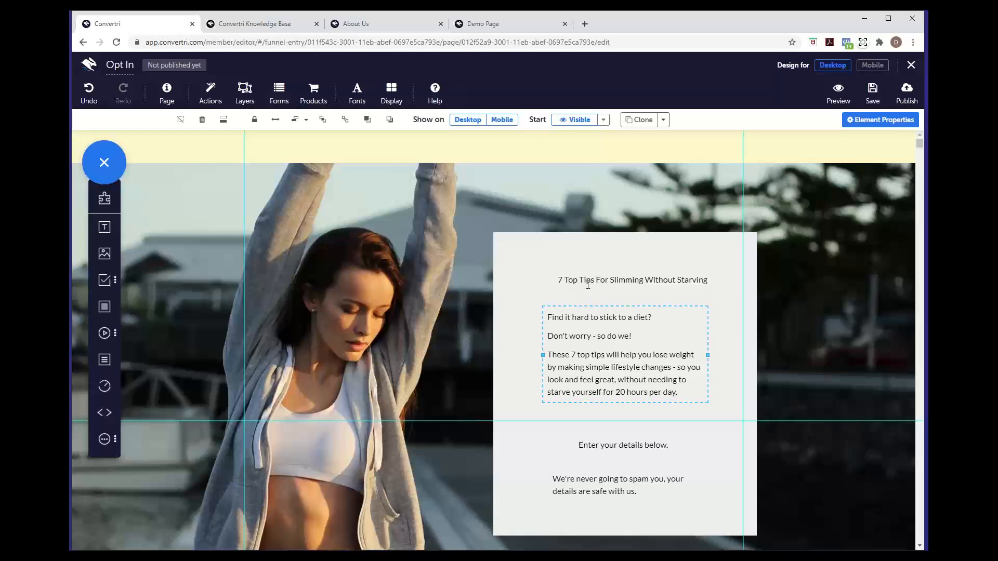
click(606, 279)
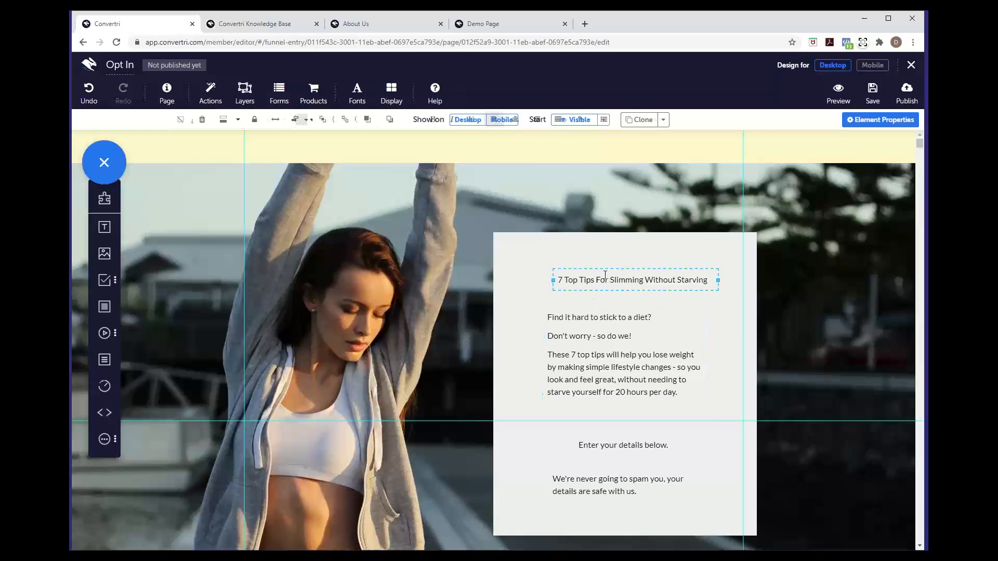
drag(599, 267, 587, 263)
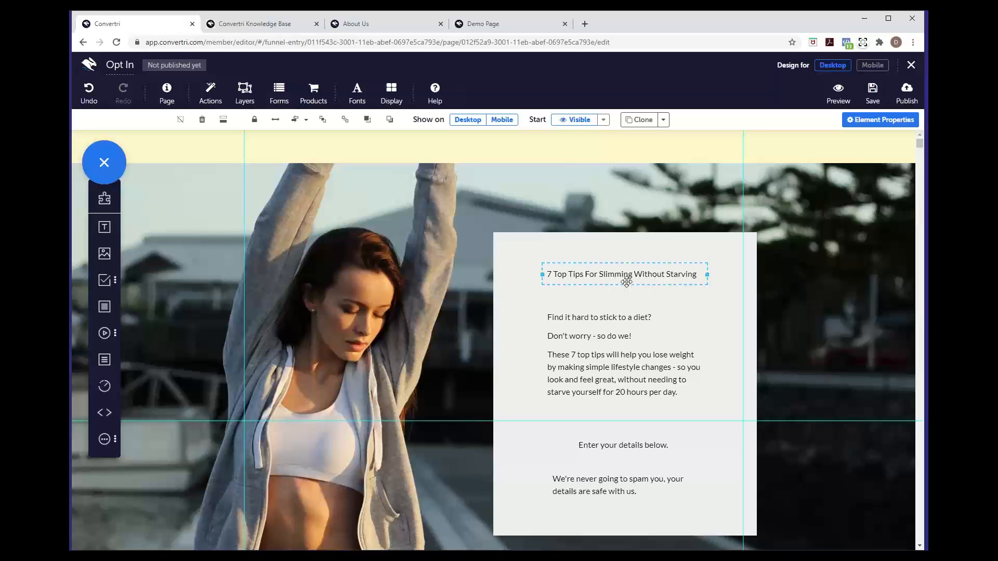
Set the page's default Heading 1 font family to Noto Sans in the default text styles.
click(166, 95)
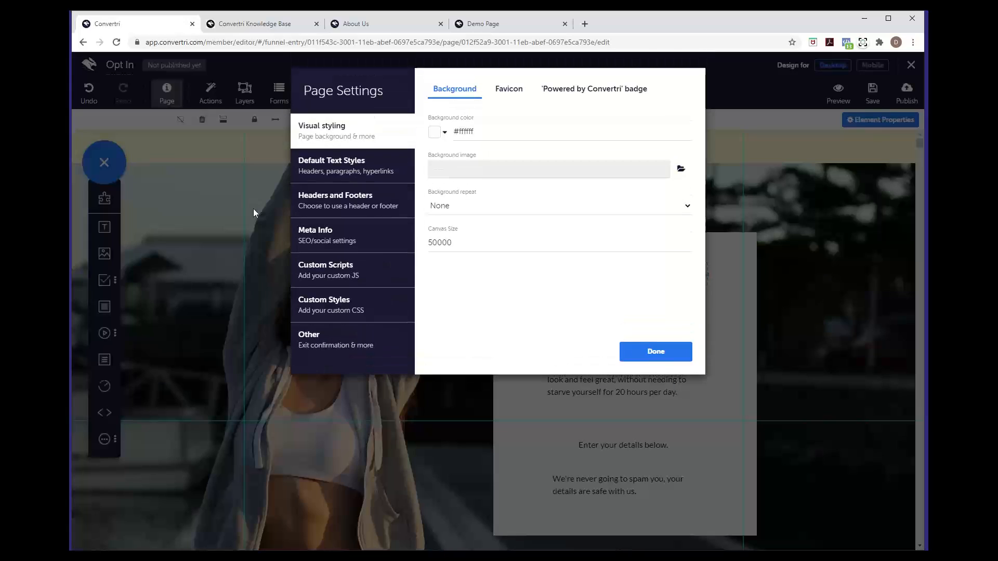
click(358, 175)
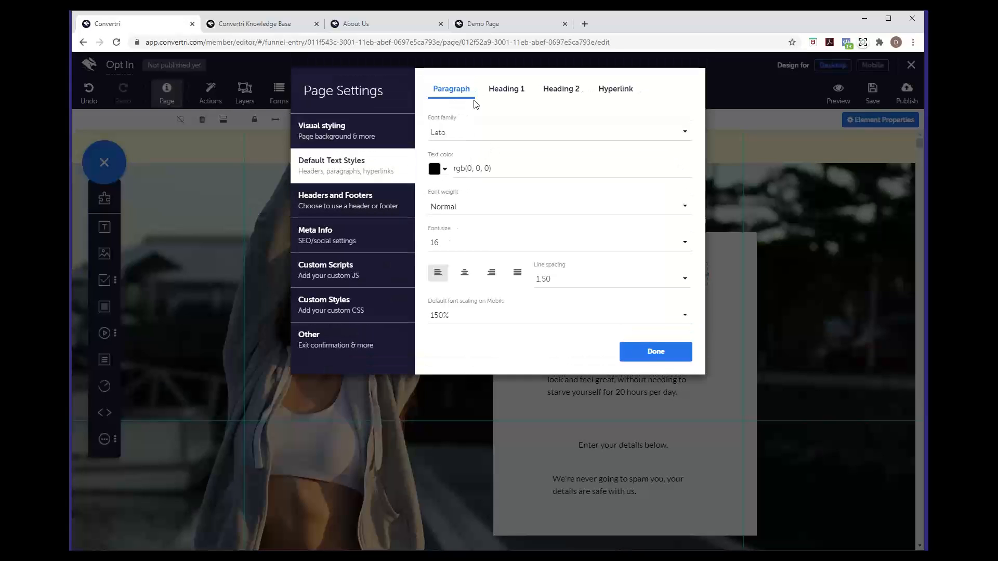
click(509, 97)
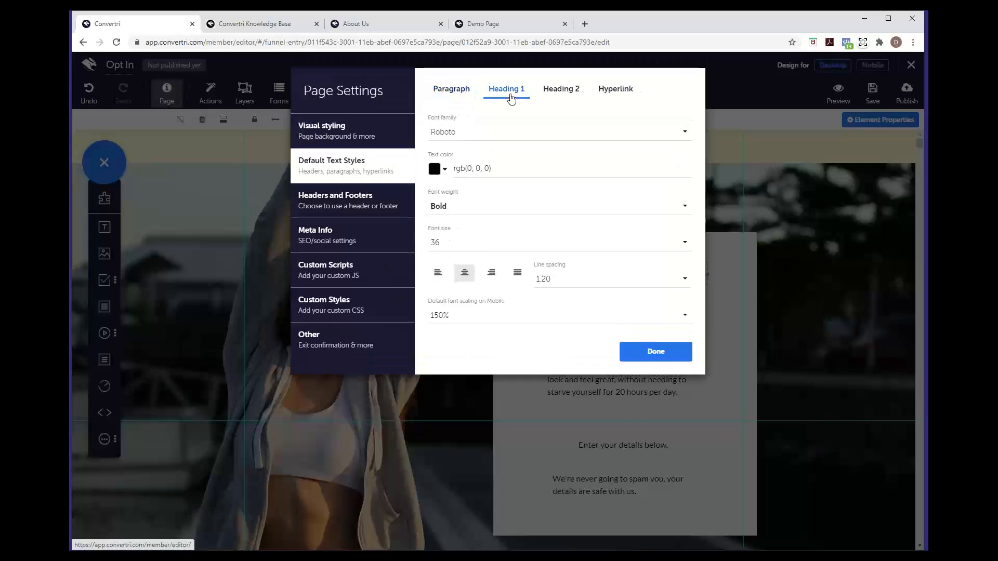
click(514, 134)
scroll(526, 182, down, 10)
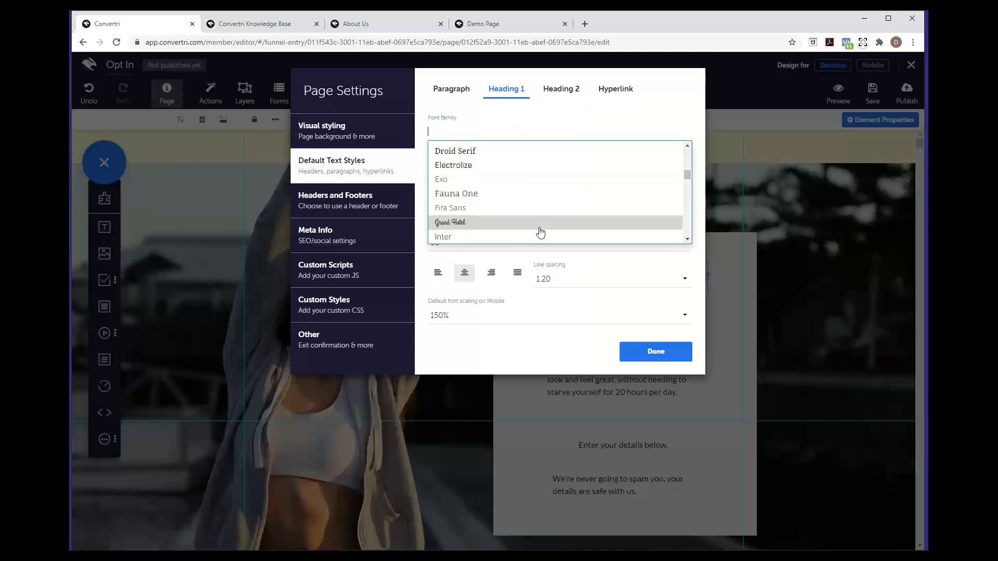
scroll(540, 233, down, 3)
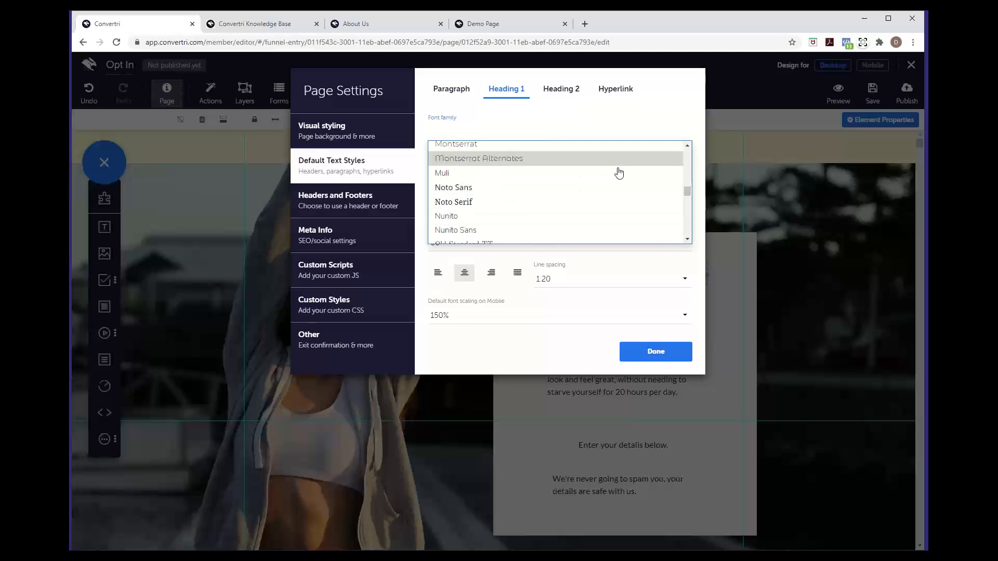
scroll(545, 234, down, 1)
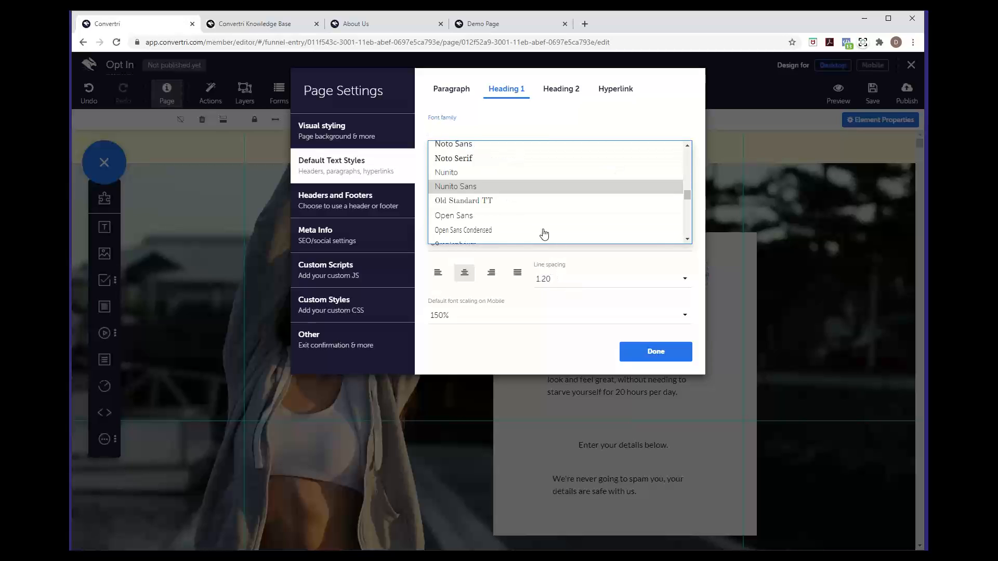
click(469, 158)
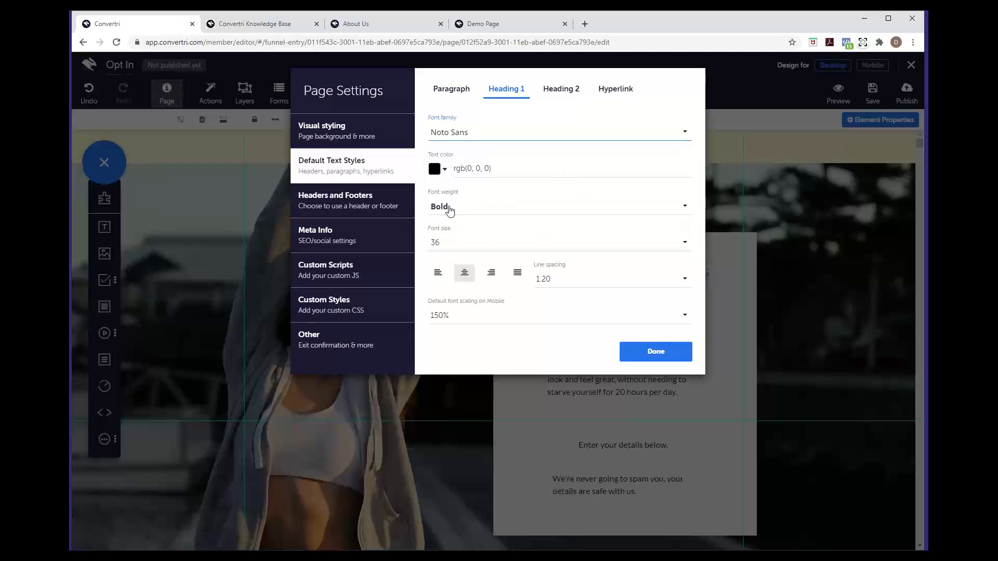
Set the page's default Heading 1 font size to 26 and close the page settings.
click(457, 243)
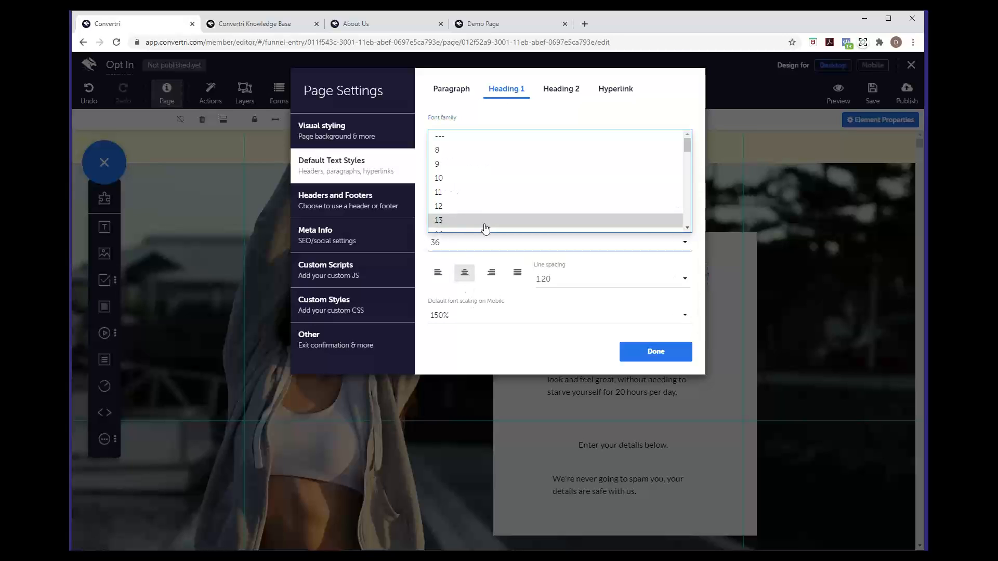
scroll(484, 225, down, 2)
scroll(484, 227, down, 3)
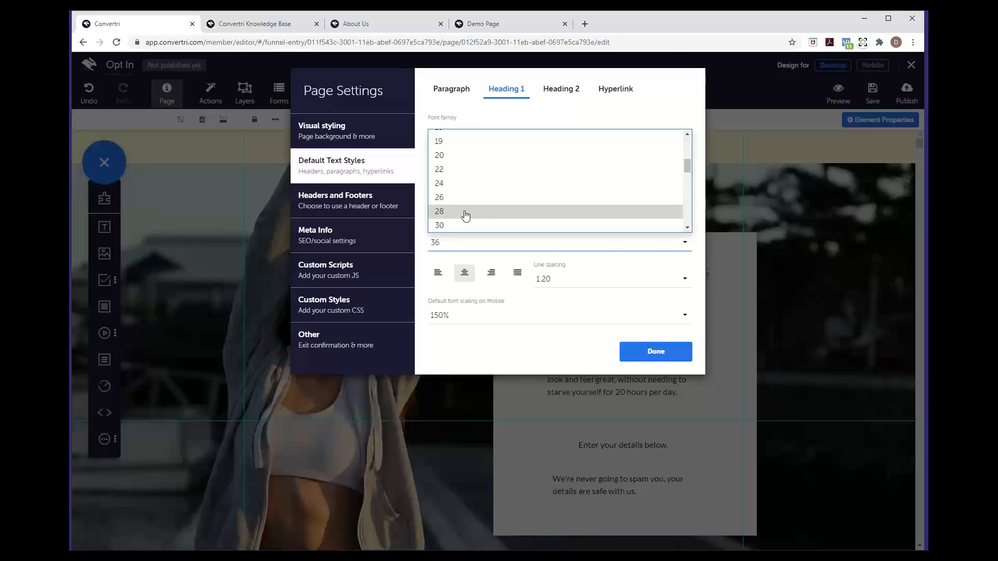
click(455, 197)
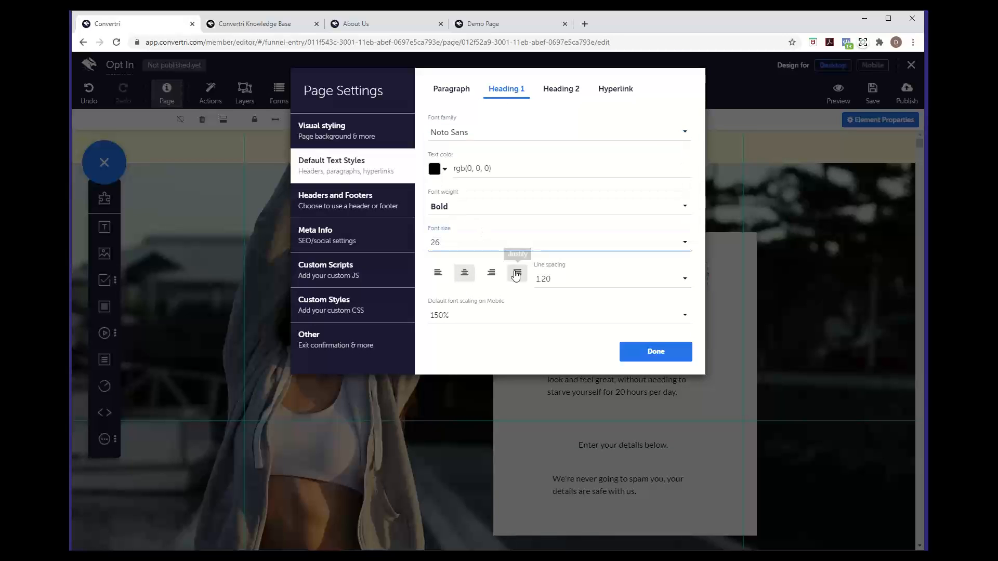
click(646, 357)
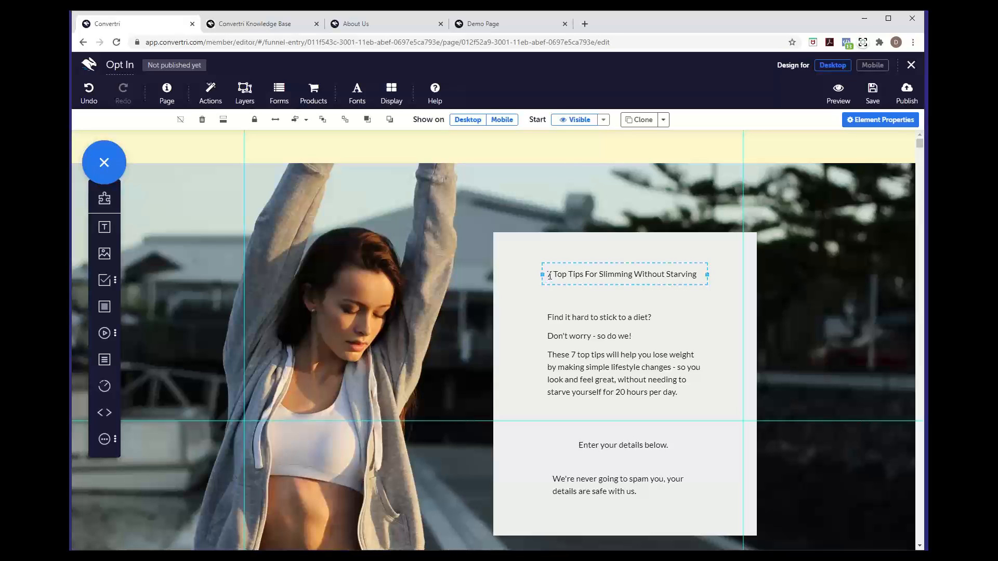
Apply the Heading 1 style to the title text "7 Top Tips For Slimming Without Starving".
drag(548, 273, 697, 274)
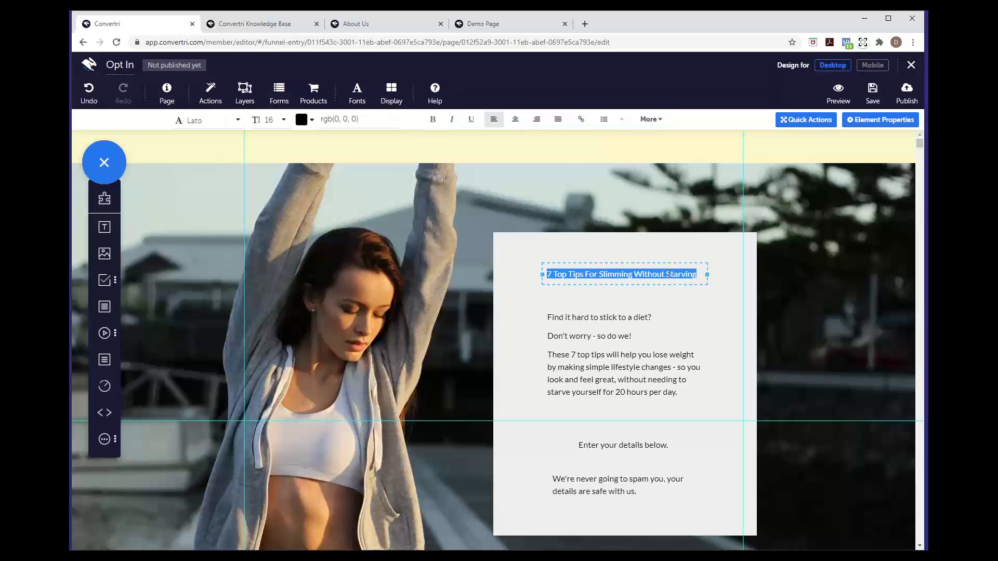
click(650, 120)
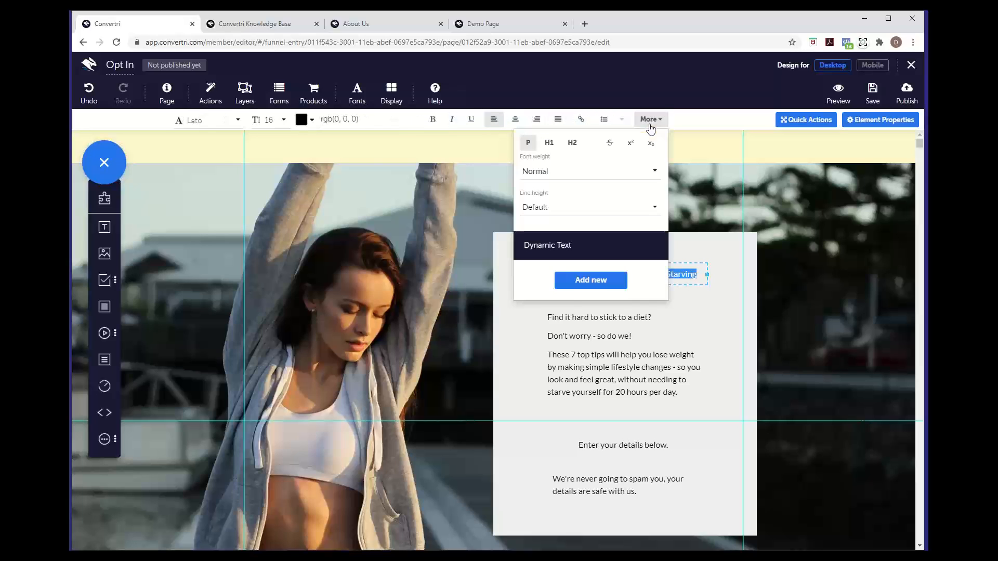
click(548, 144)
click(685, 319)
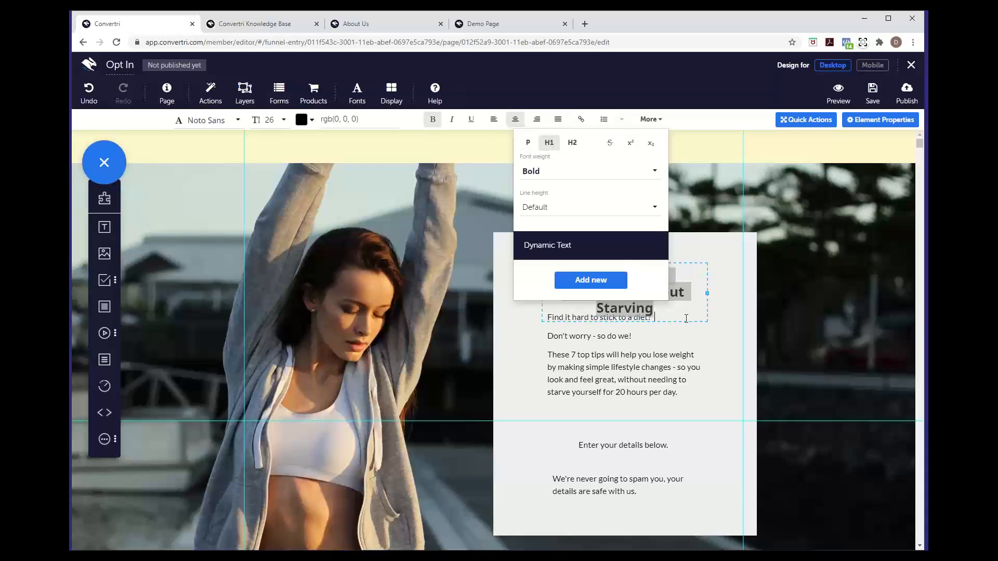
click(691, 300)
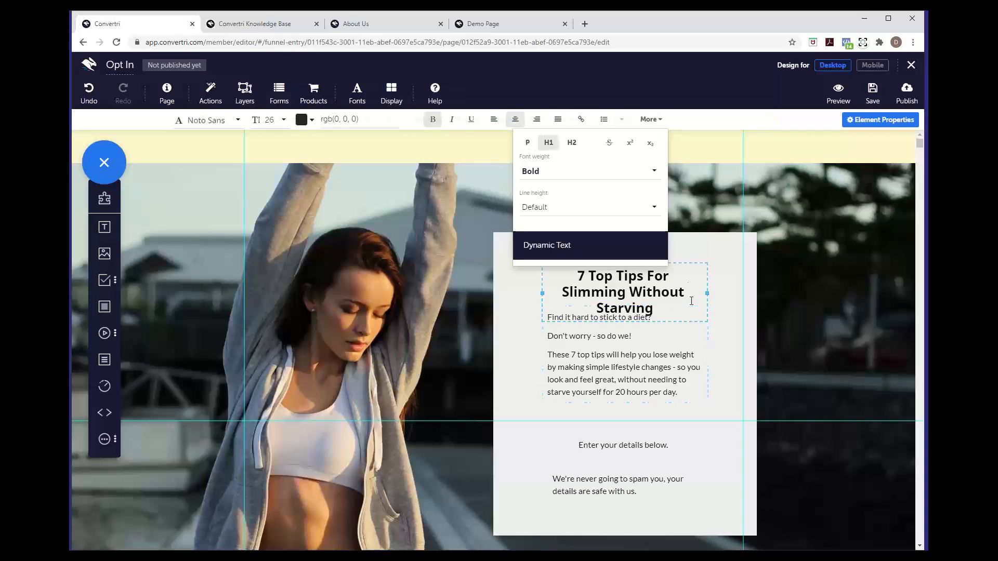
click(650, 119)
Widen the title's text box so the heading fits on two lines, and centre it above the body copy.
click(542, 293)
drag(542, 292, 524, 290)
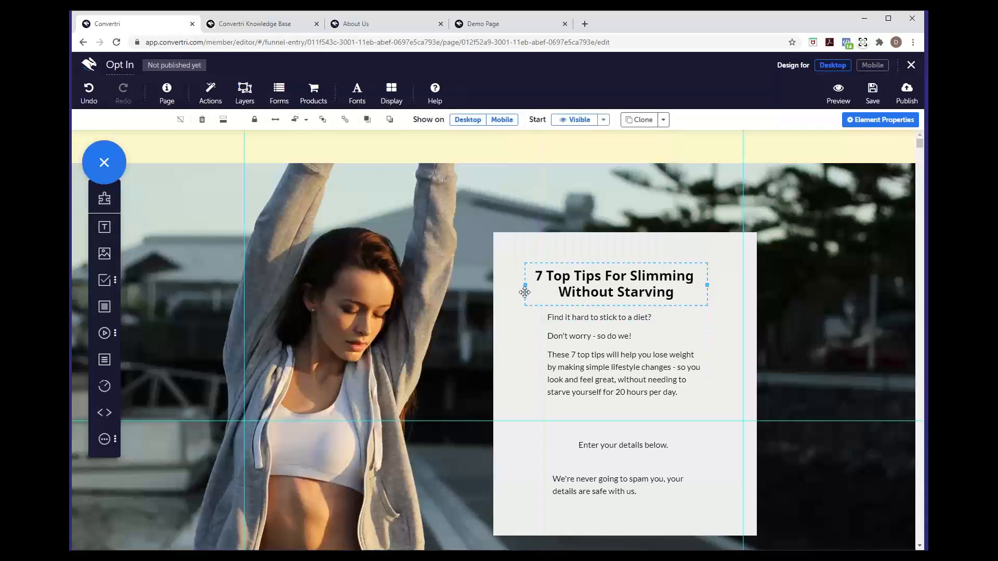
drag(602, 300, 611, 295)
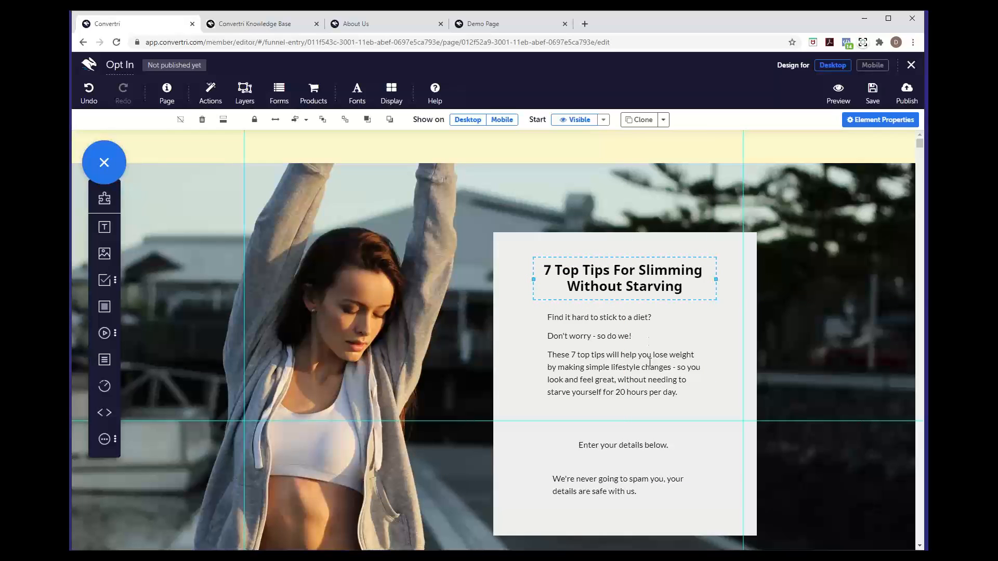
Set the font size of the "Enter your details below." line to 12.
click(656, 445)
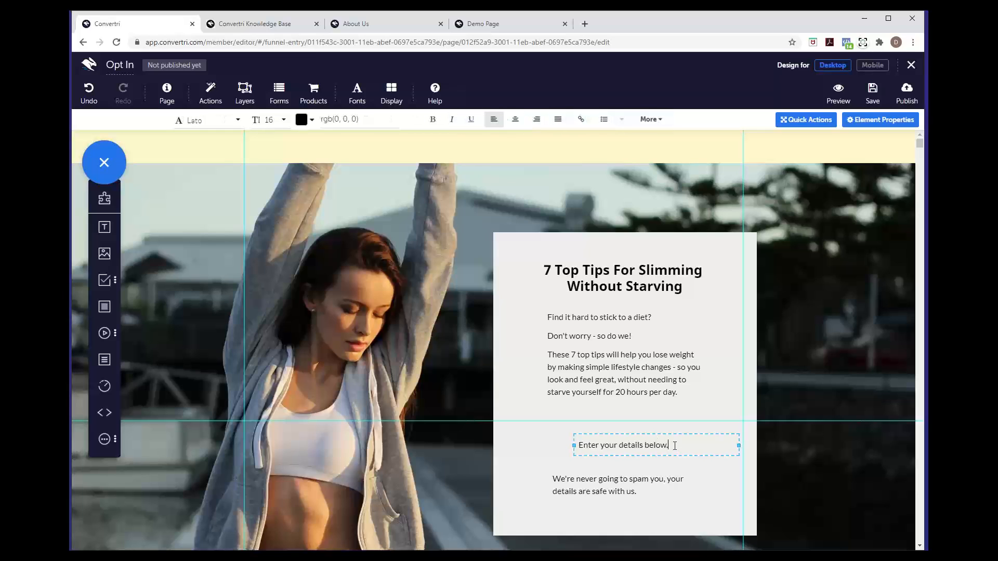
drag(675, 445, 580, 442)
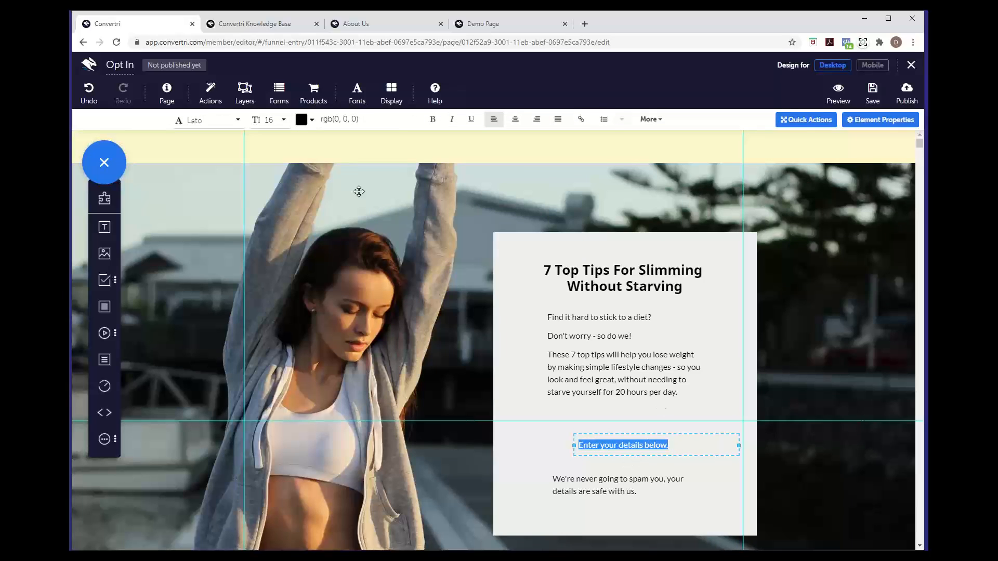
click(271, 122)
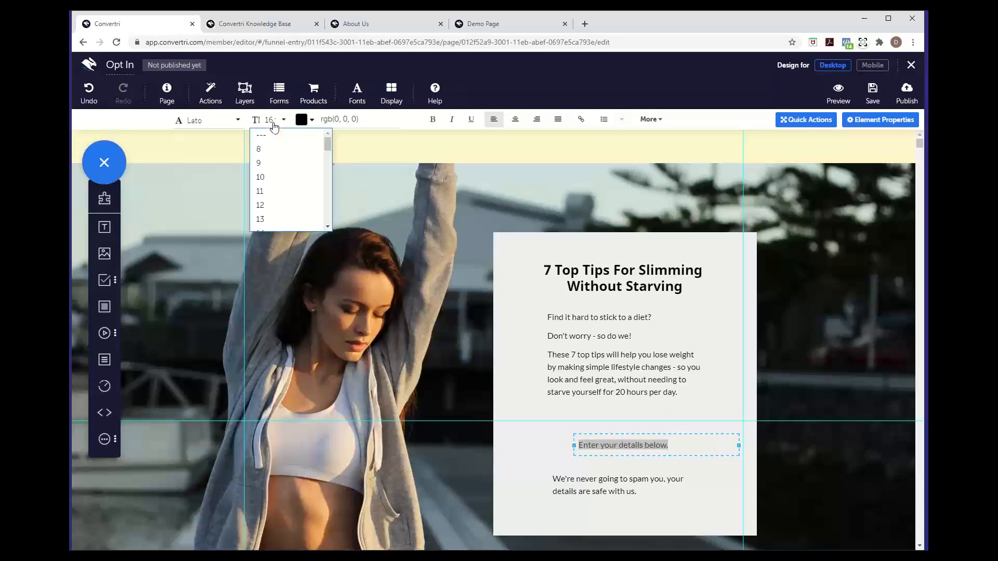
click(279, 206)
Set the no-spam note's font size to 12 and widen its text box so the sentence fits on one line.
click(643, 492)
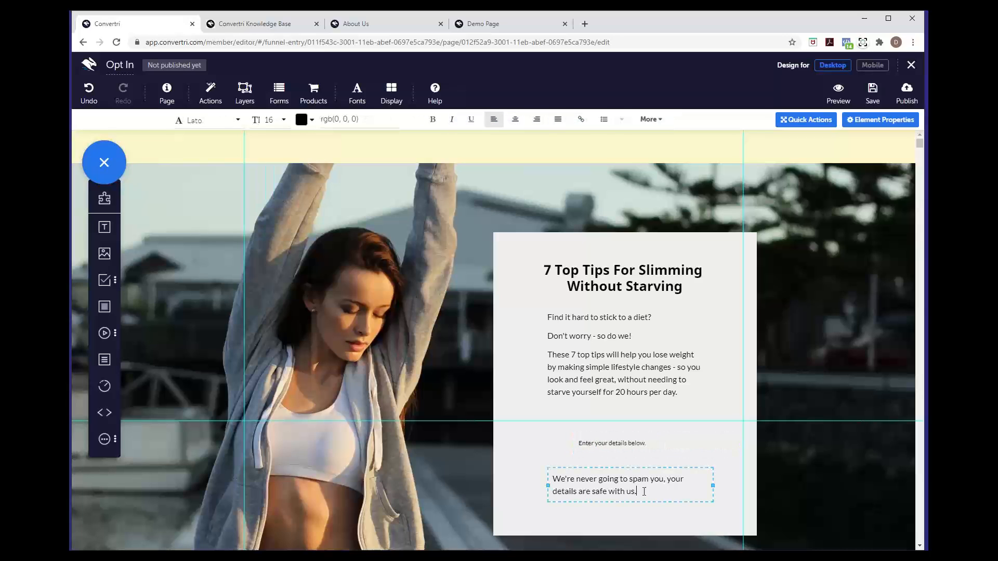
drag(644, 491, 554, 476)
click(283, 123)
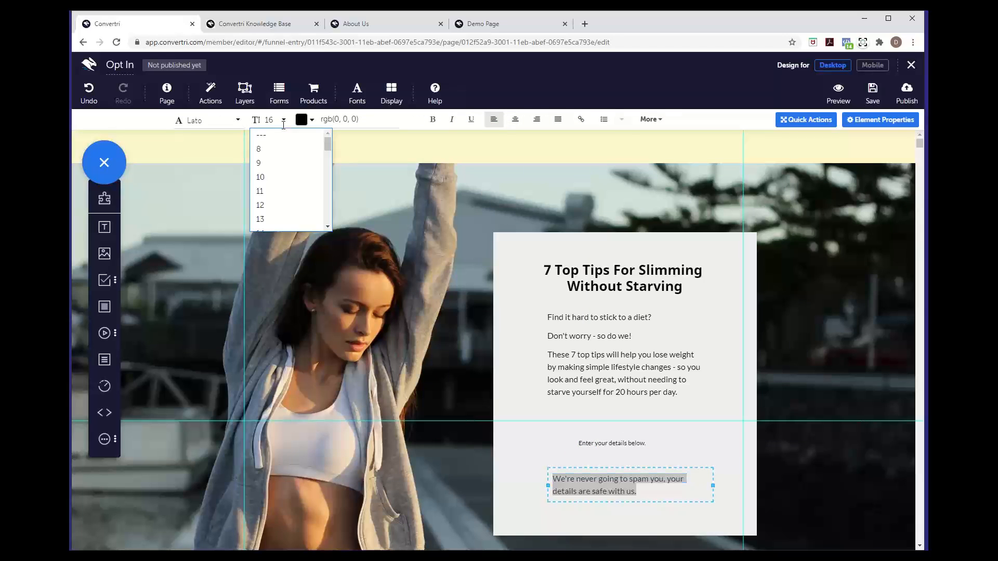
click(276, 205)
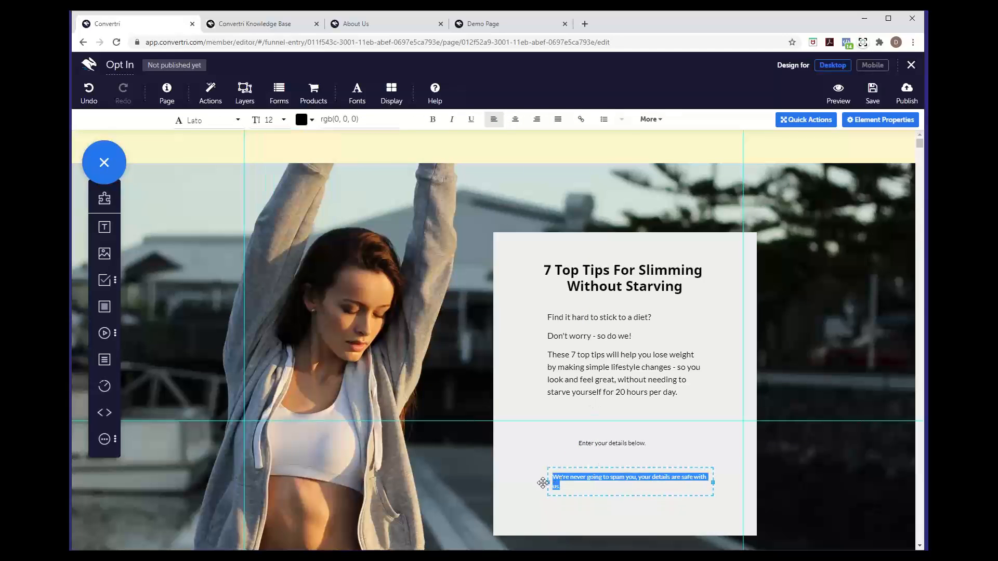
drag(542, 483, 558, 495)
click(558, 483)
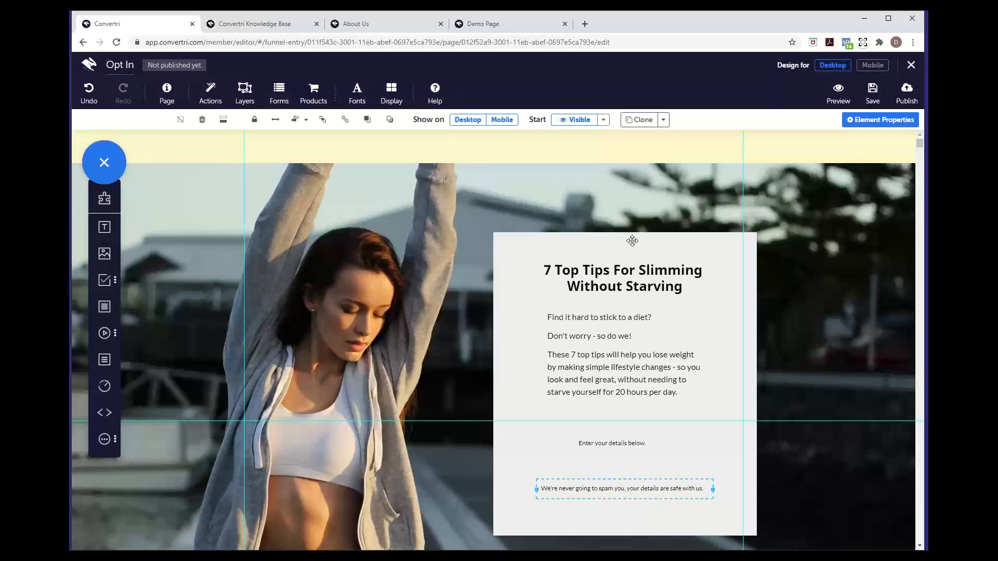
Move "Enter your details below." up under the body copy and the no-spam note down near the box's lower edge.
click(614, 440)
drag(613, 438, 585, 404)
click(558, 477)
drag(559, 476, 560, 506)
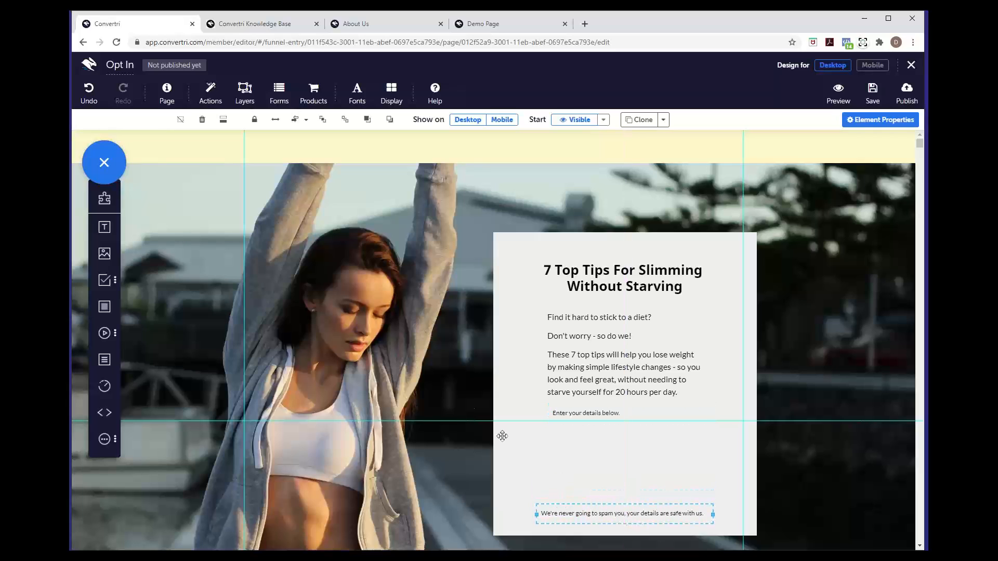
Add First Name and Email form fields and a Submit button, stacked between the details line and the no-spam note.
click(106, 282)
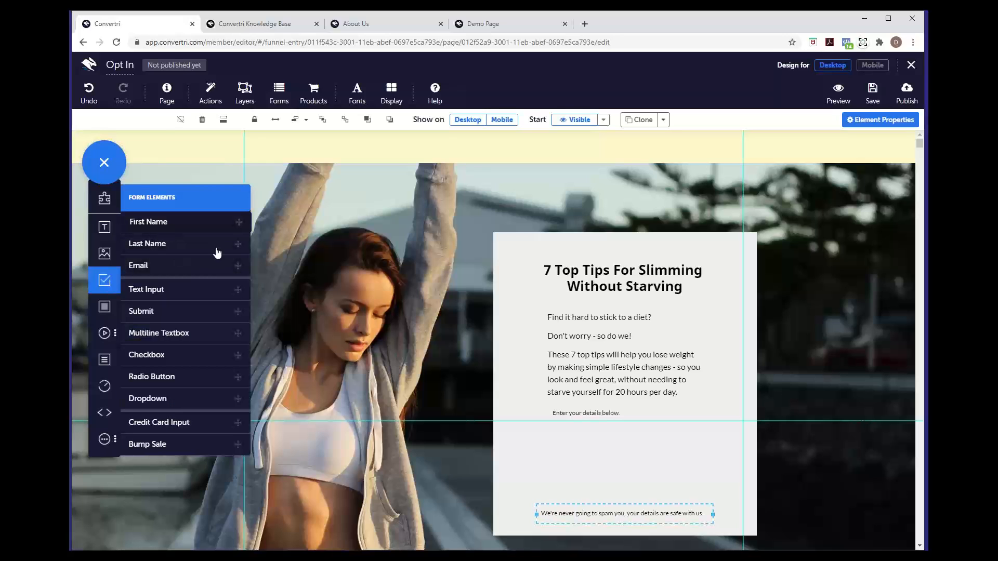
drag(208, 221, 564, 437)
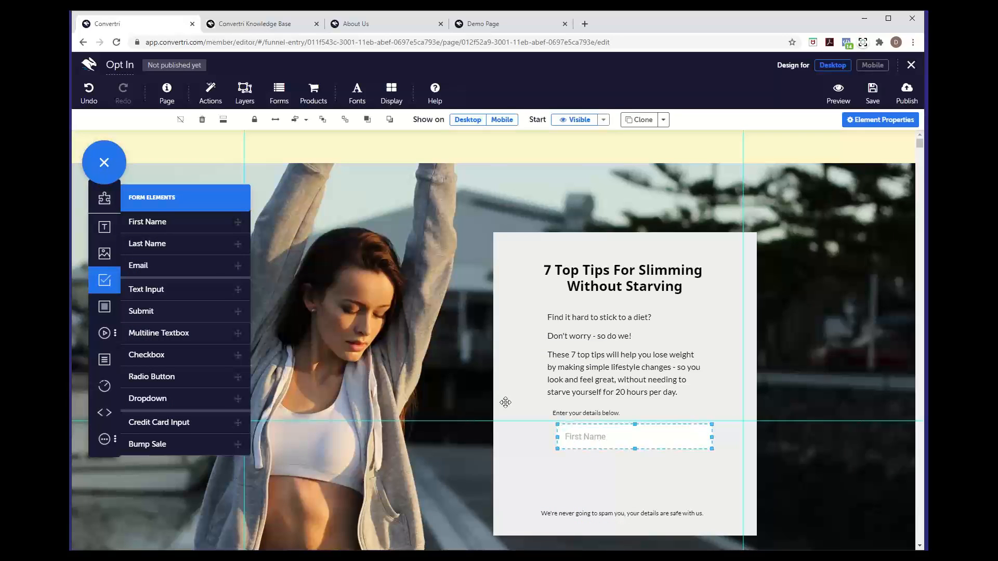
drag(178, 268, 603, 475)
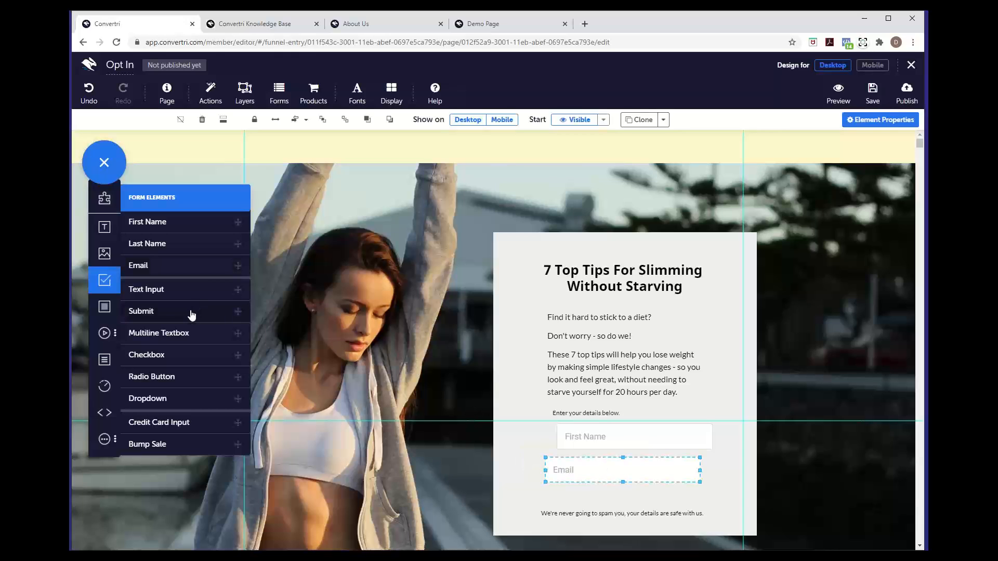
drag(192, 314, 601, 468)
click(620, 467)
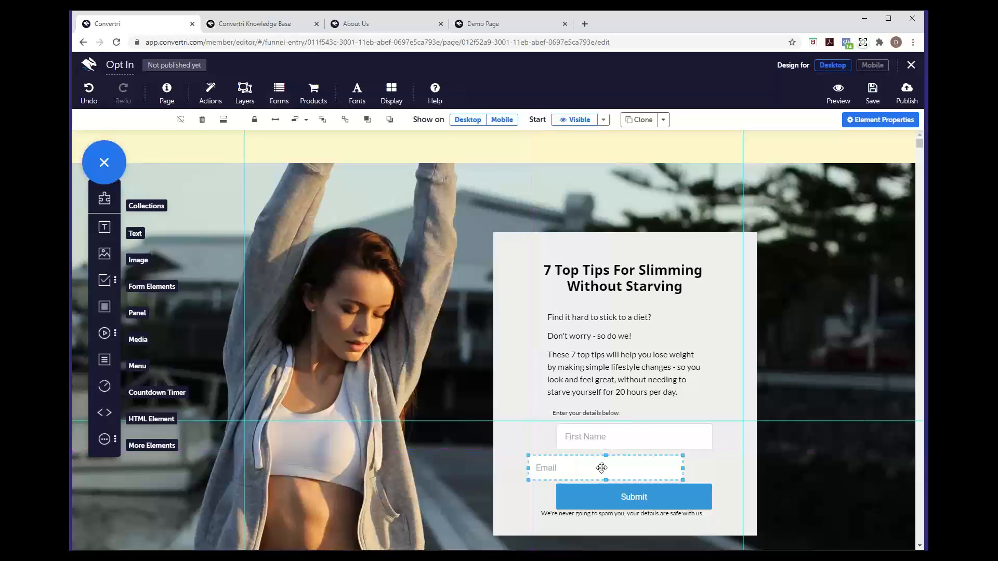
click(628, 493)
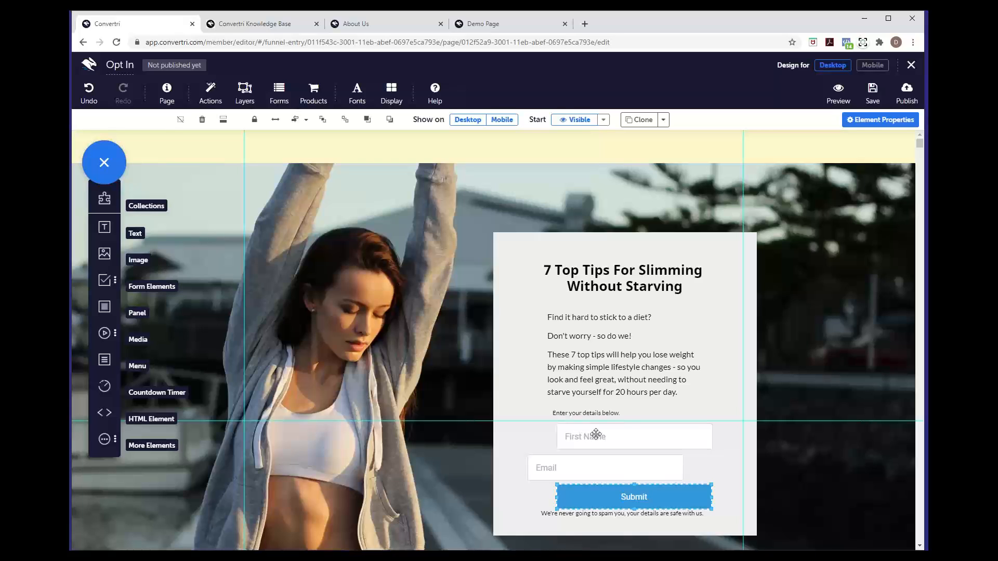
Open the input properties of the First Name field.
click(623, 434)
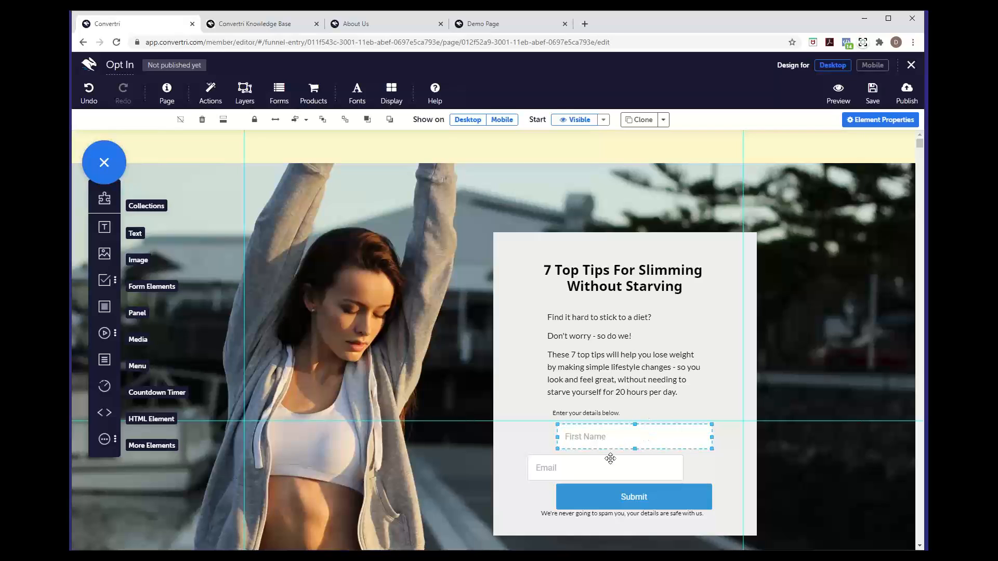
click(866, 124)
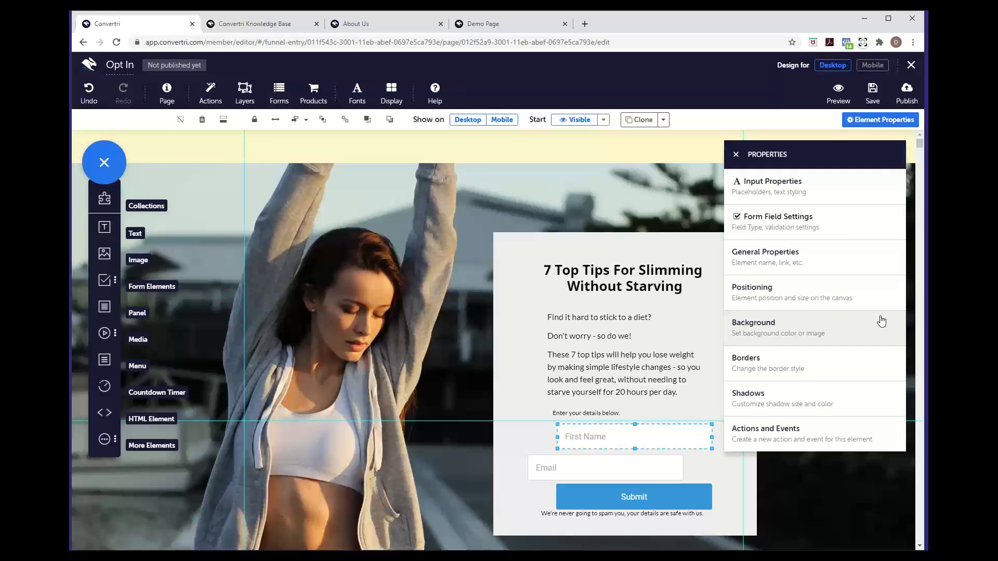
click(817, 196)
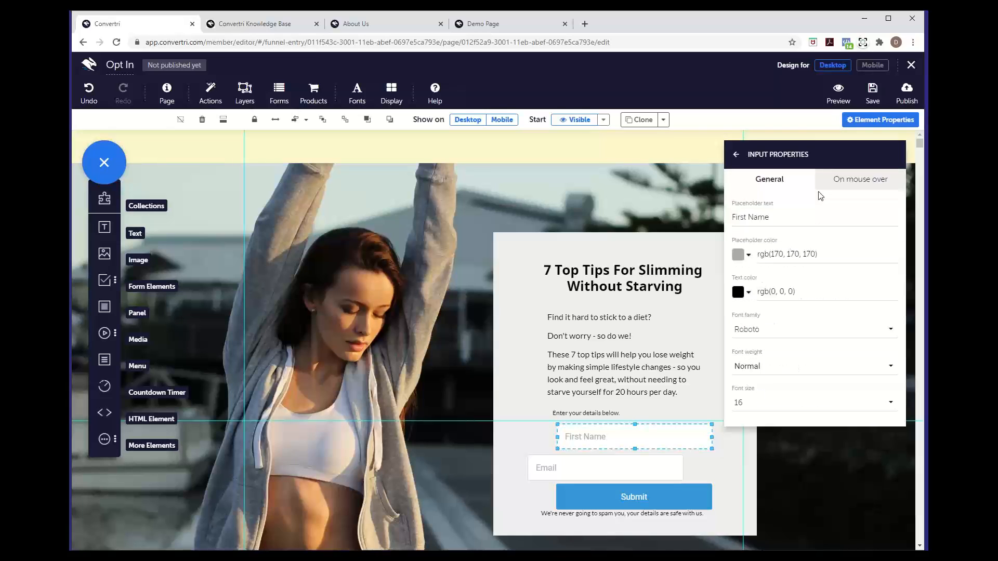
Try a different placeholder text in the First Name field and set it back to "First Name".
click(776, 218)
drag(776, 217, 731, 228)
text(Addres)
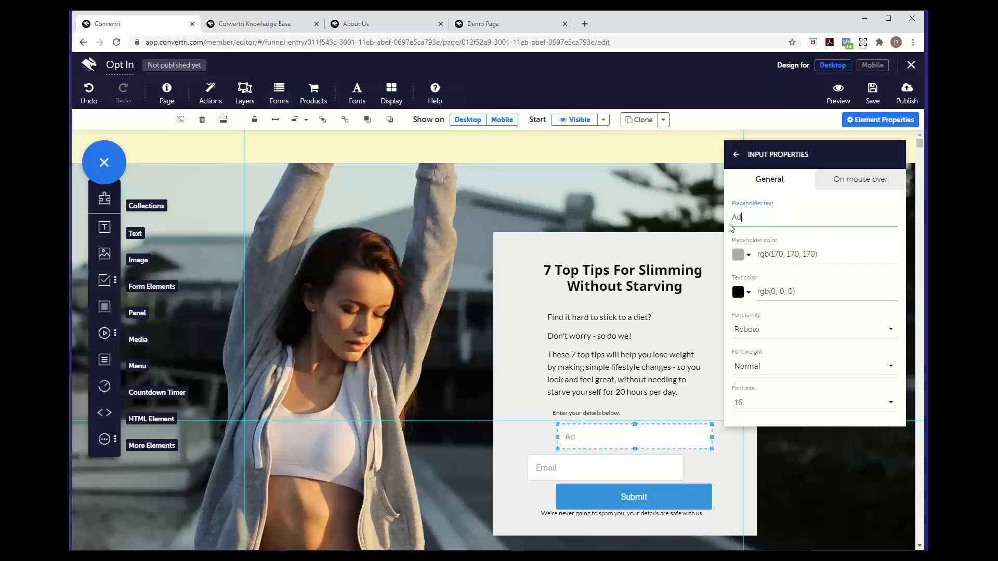
key(BackSpace)
key(BackSpace)
key(BackSpace)
key(BackSpace)
key(BackSpace)
key(BackSpace)
text(First Name)
Set the font family of the First Name field and the Email field to Lato.
click(771, 333)
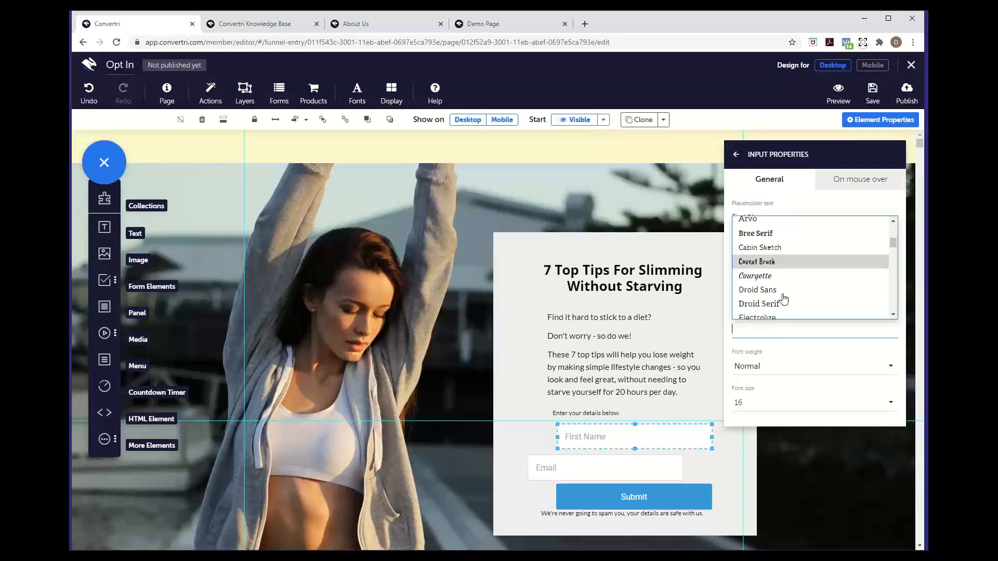
scroll(783, 298, down, 3)
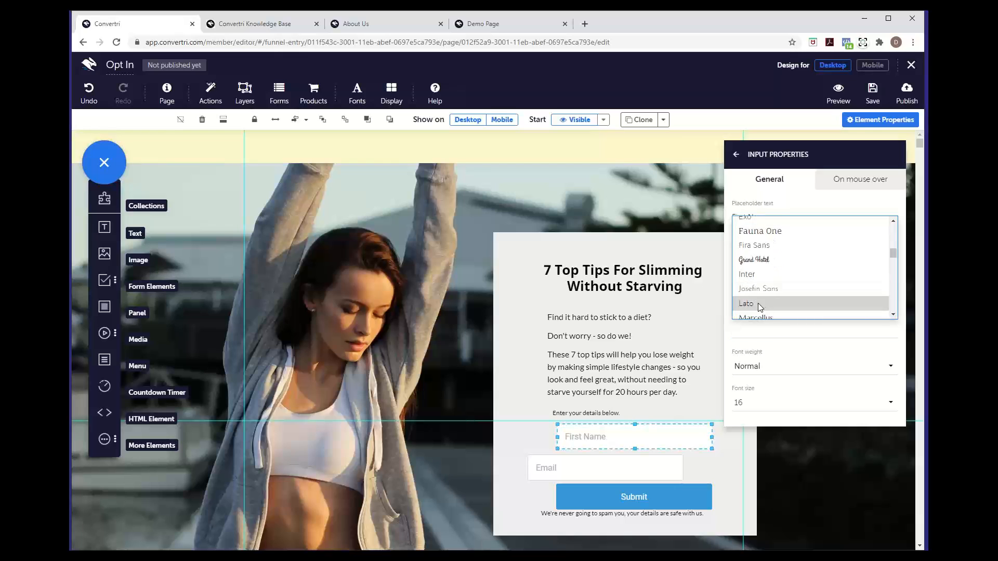
click(759, 305)
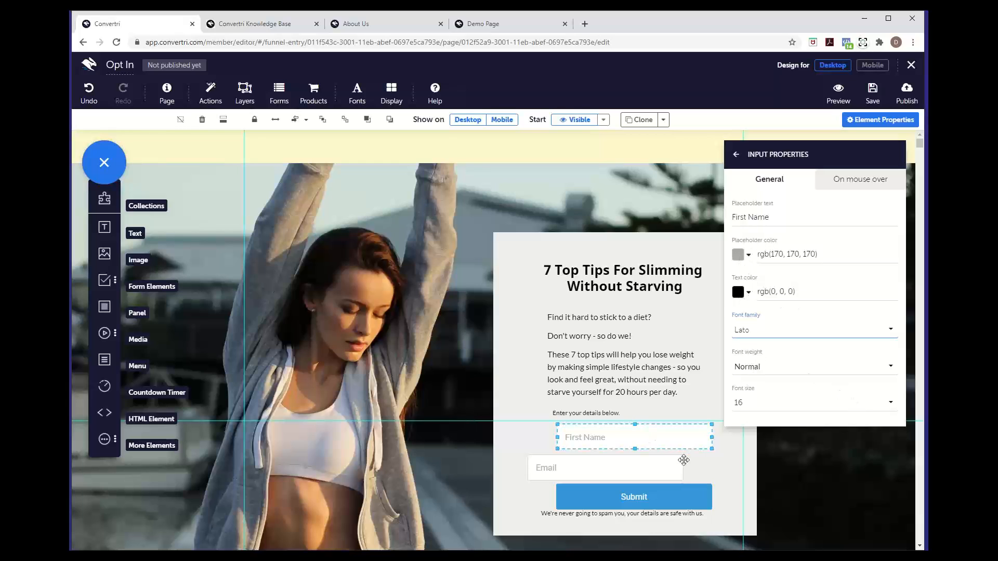
click(637, 472)
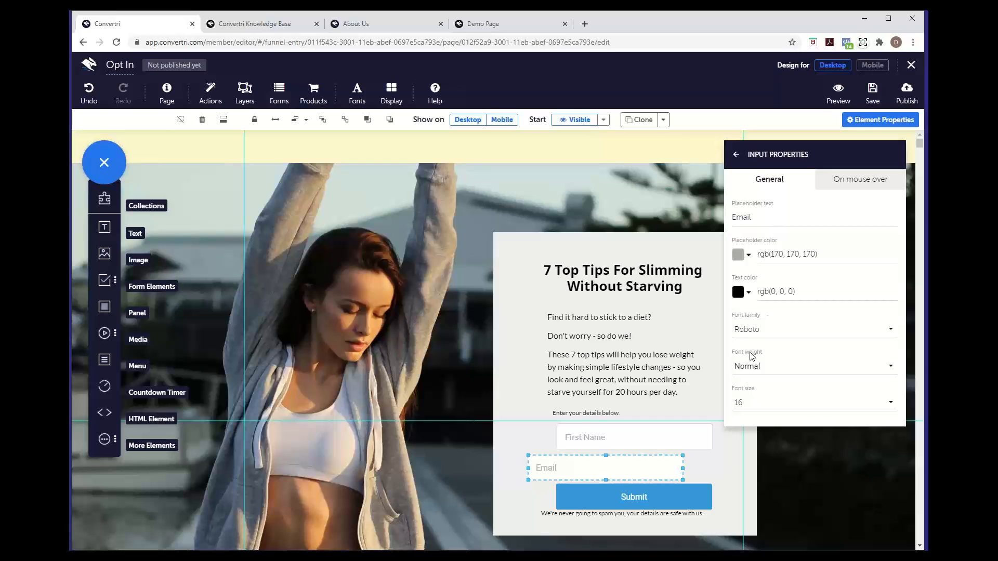
click(751, 331)
click(765, 304)
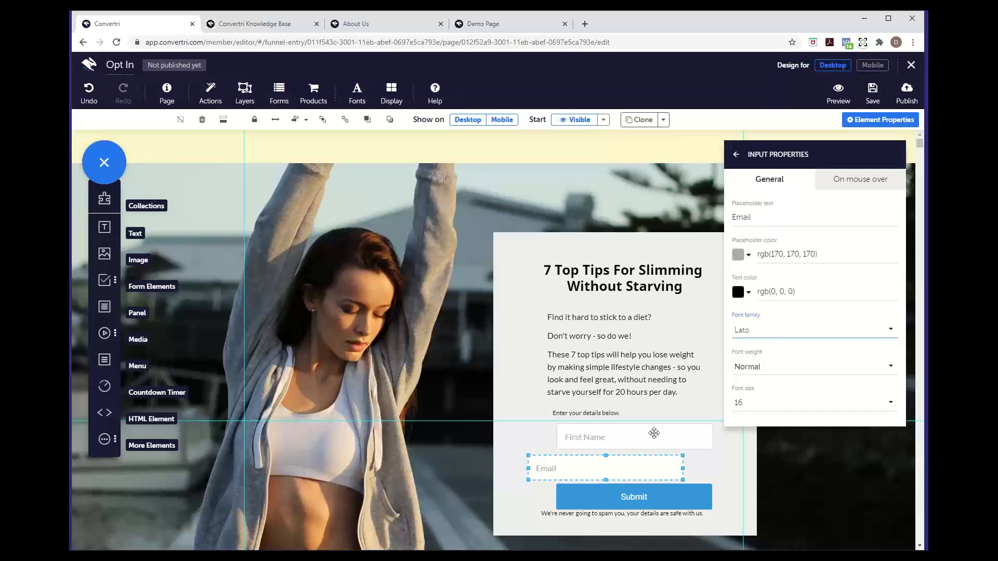
Style the Submit button's text in Noto Sans, bold, at font size 22.
click(631, 500)
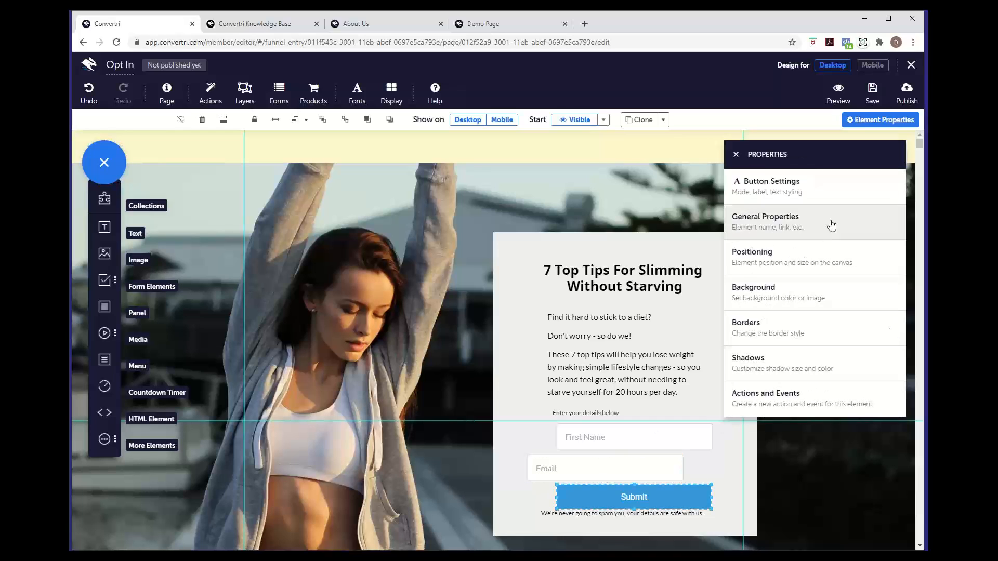
click(798, 200)
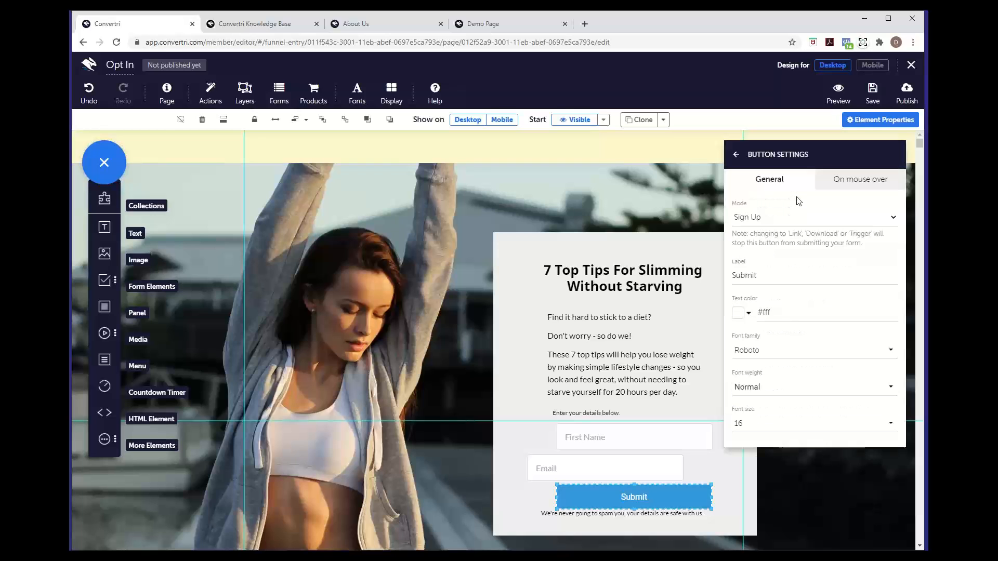
click(767, 349)
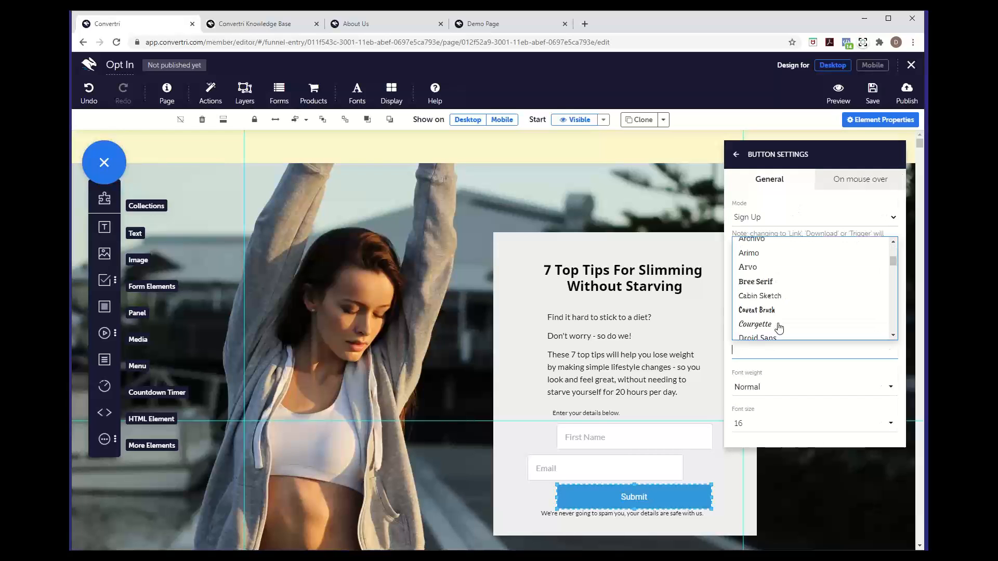
scroll(779, 327, down, 5)
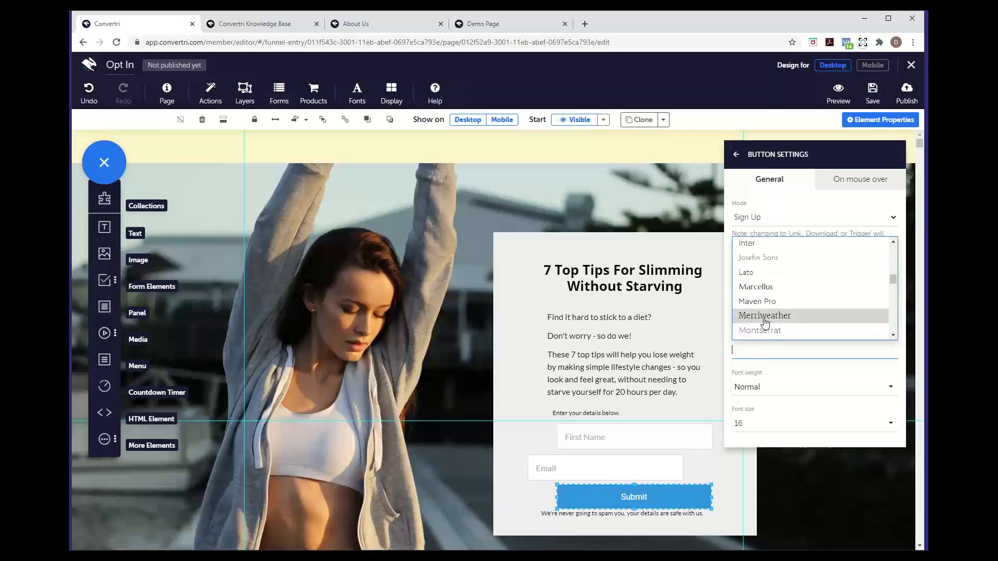
scroll(764, 323, down, 3)
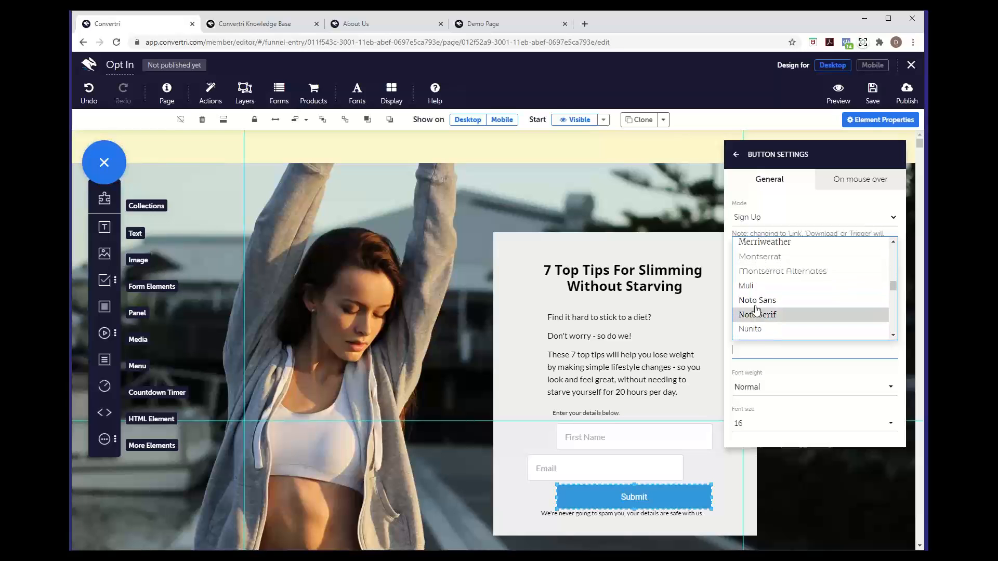
click(756, 310)
click(767, 387)
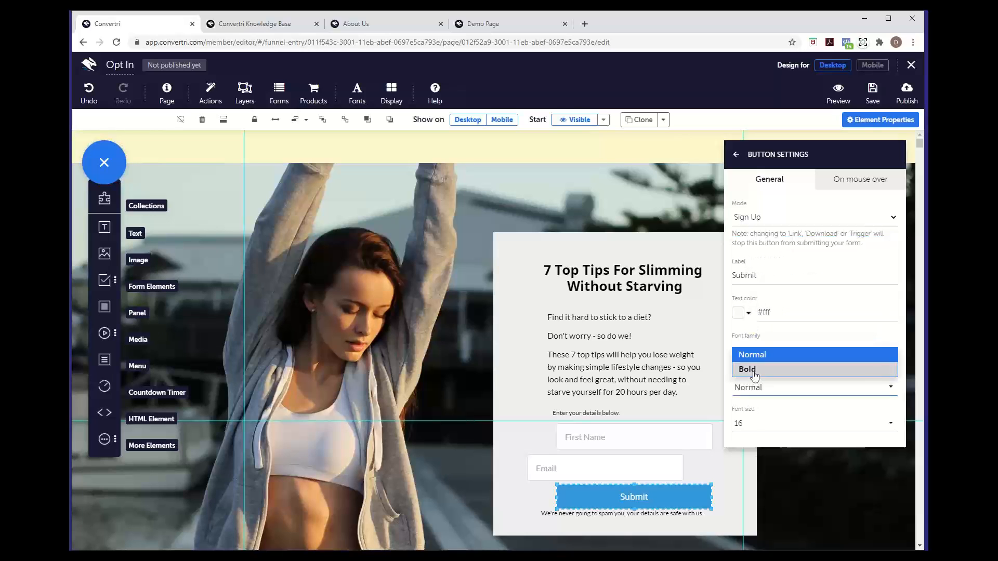
click(754, 370)
click(753, 424)
scroll(780, 395, down, 2)
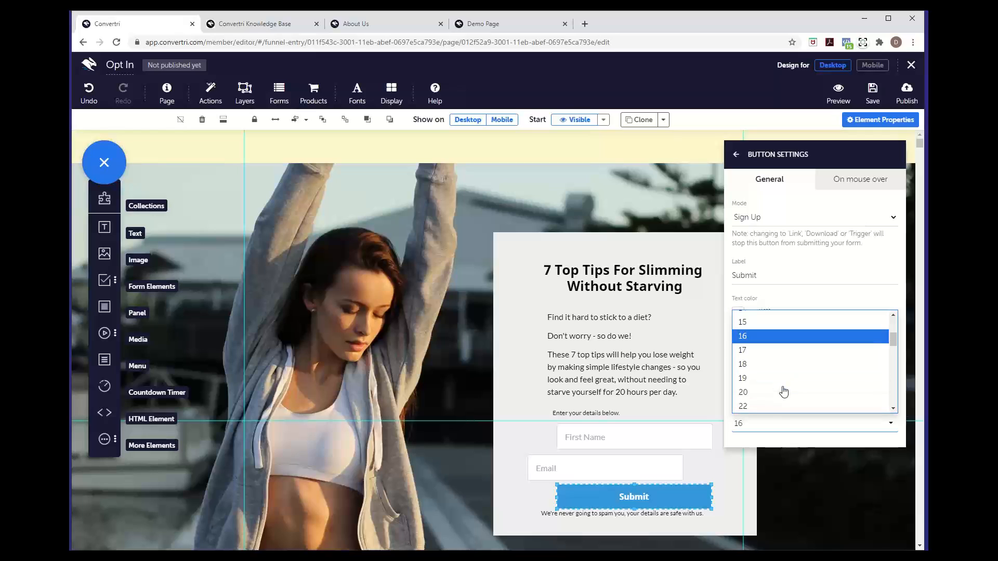
click(767, 403)
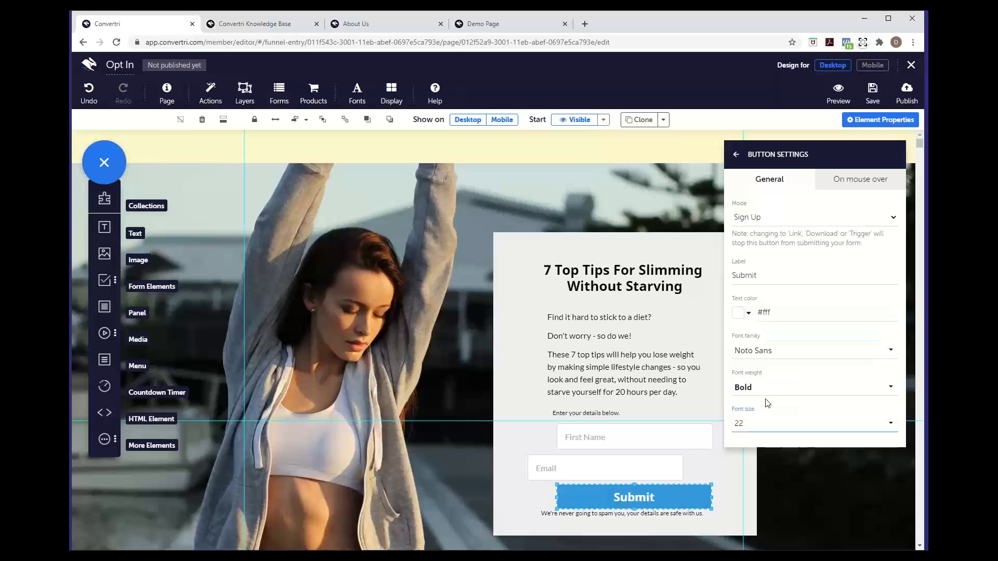
Change the Submit button's label to "Download Now".
drag(827, 276, 733, 275)
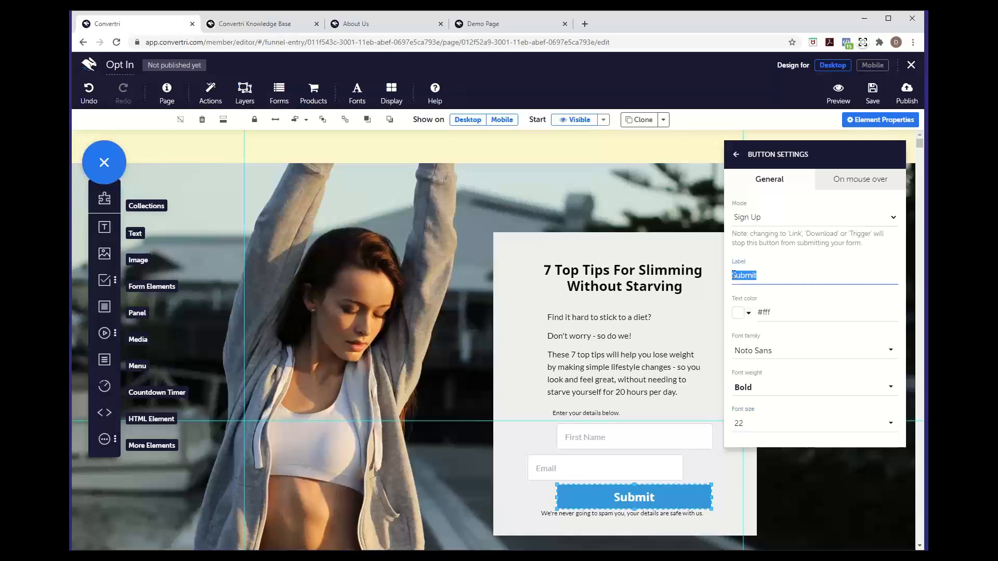
text(Download )
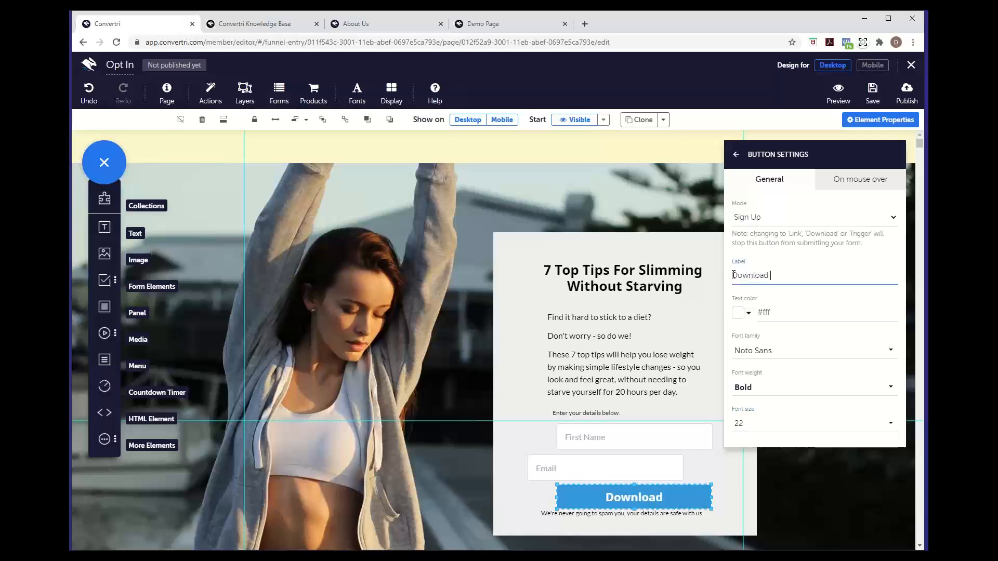
text(Now)
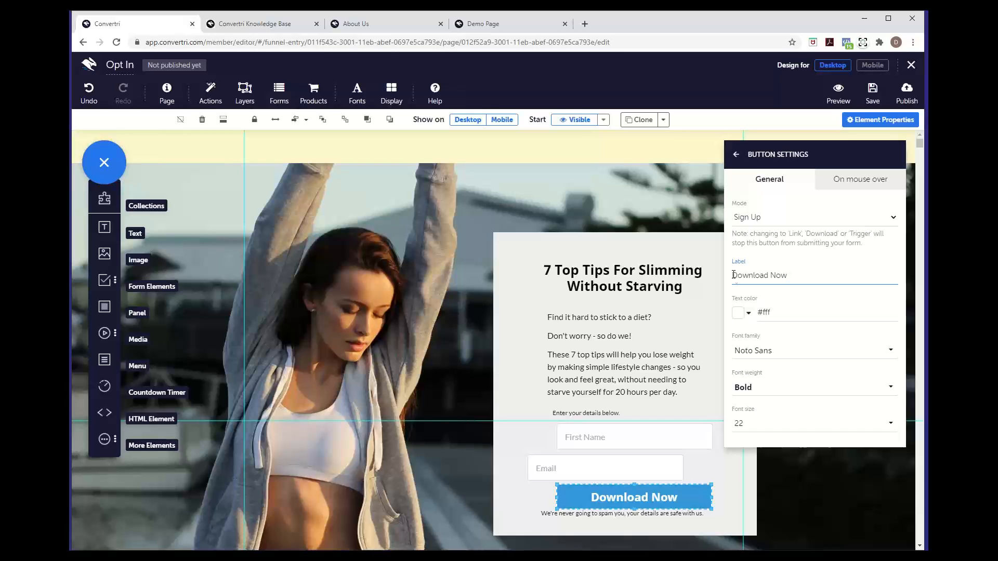
Move the no-spam note slightly lower so it clears the Download Now button.
click(549, 514)
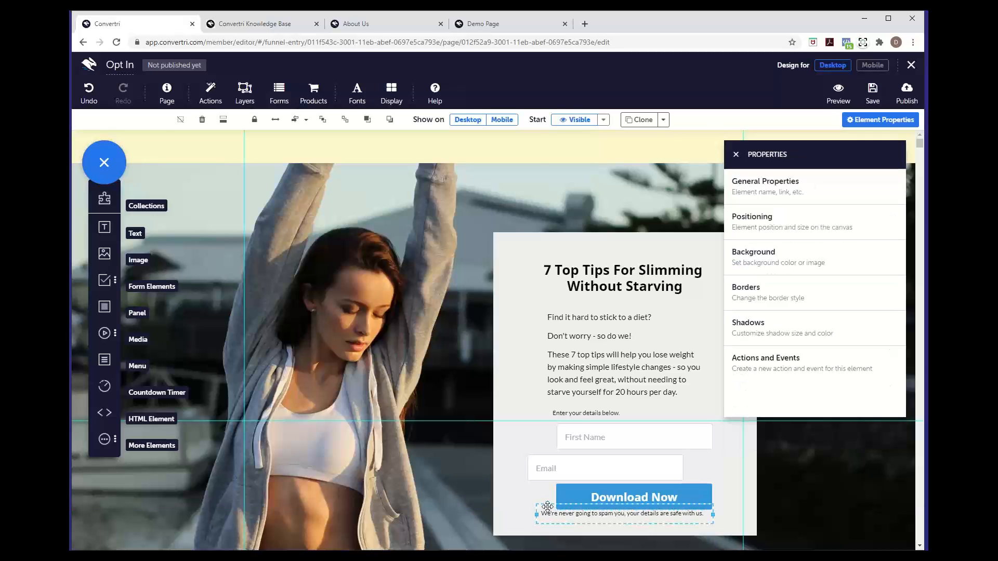
drag(548, 506, 545, 514)
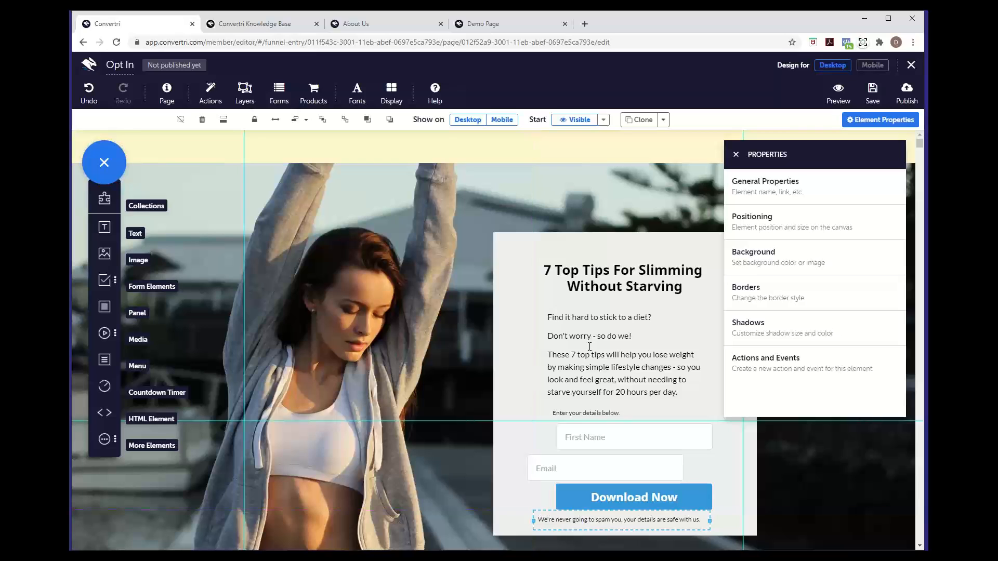
Shift the body text block toward the panel's left edge and close the element properties.
click(564, 339)
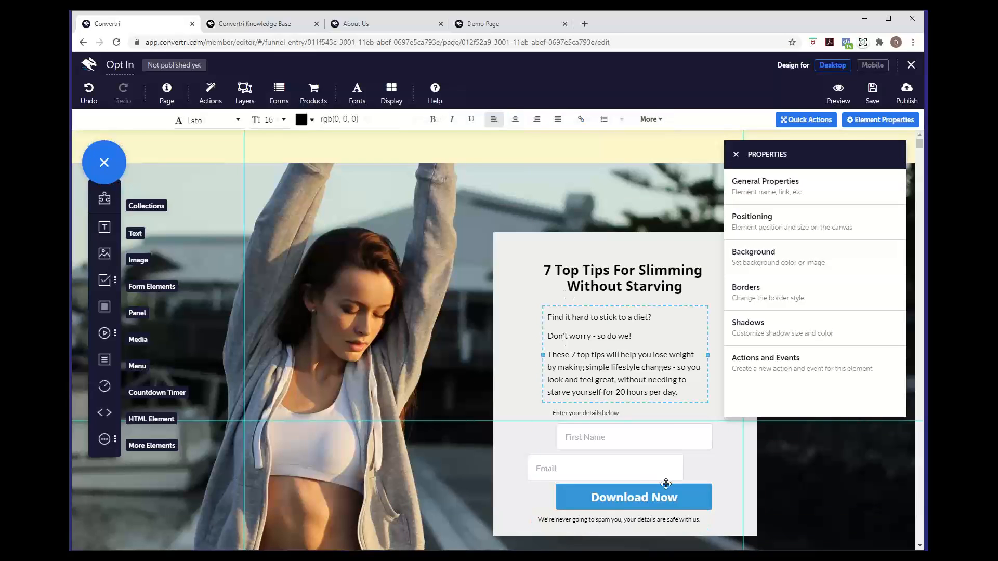
drag(578, 311, 549, 309)
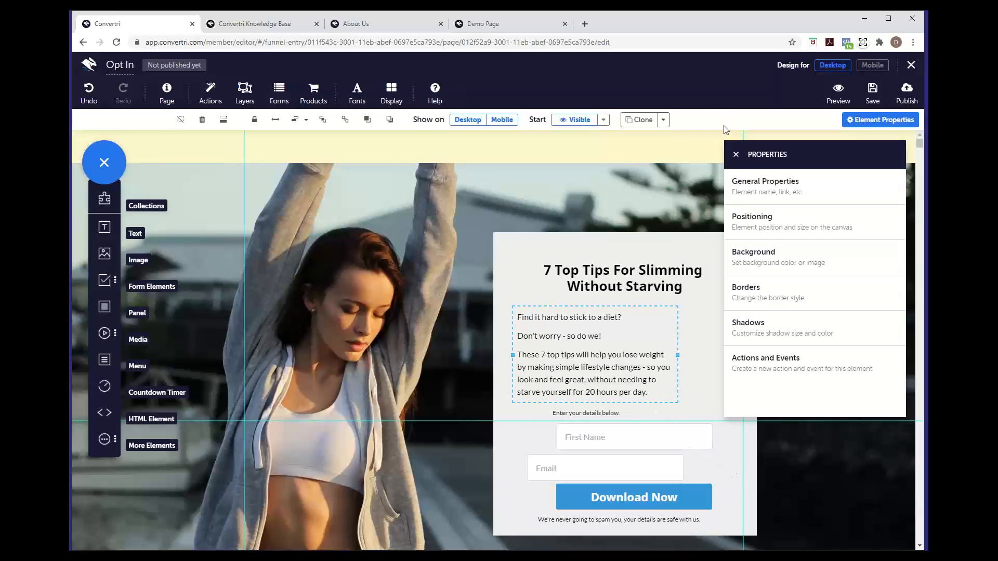
click(735, 154)
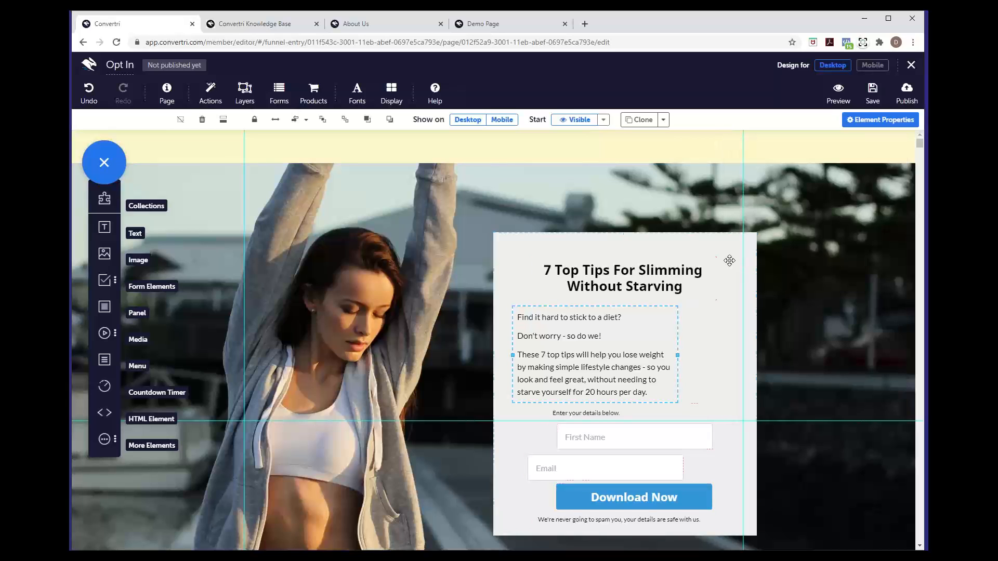
Center align all elements inside the gray content panel using container mode.
click(729, 260)
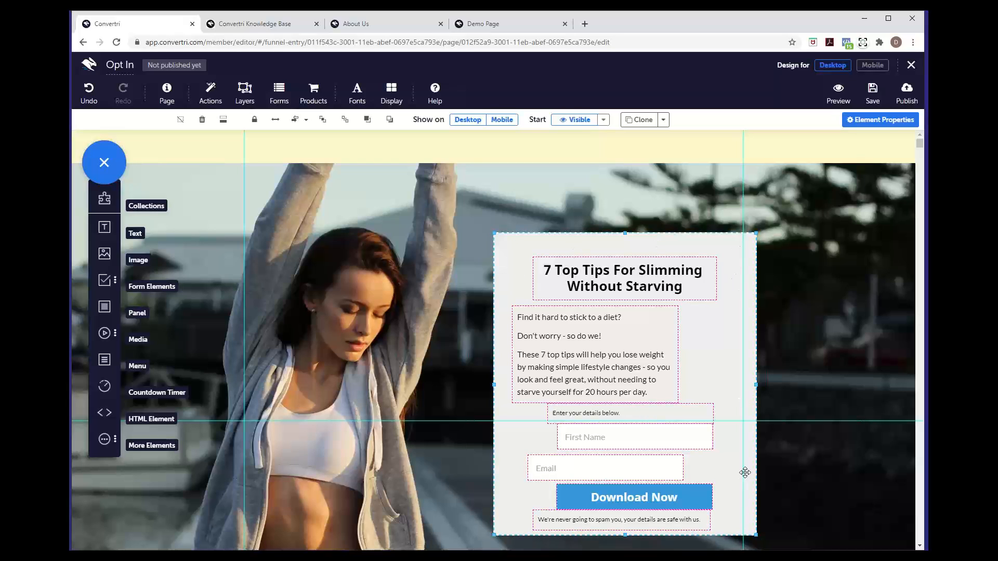
click(303, 122)
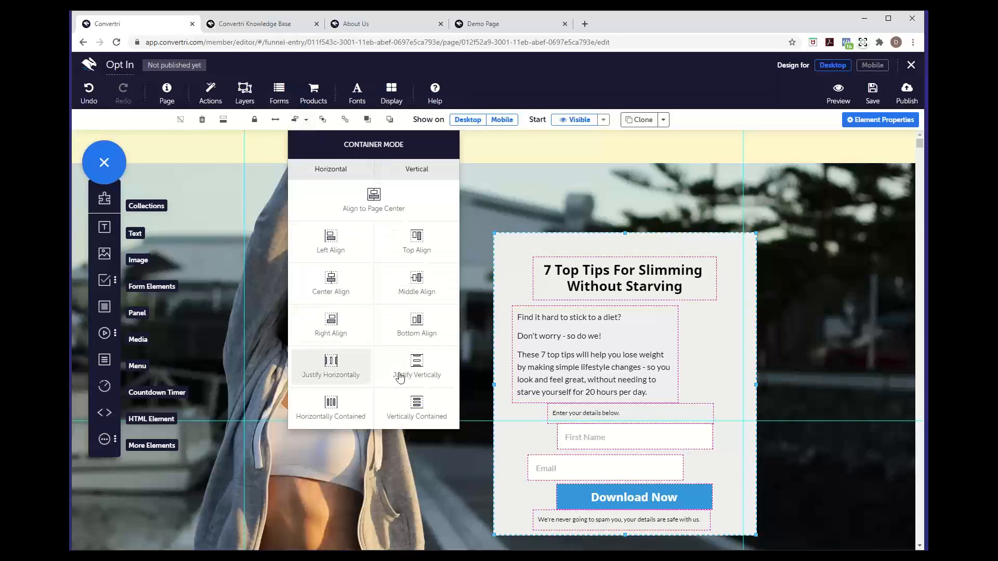
click(342, 294)
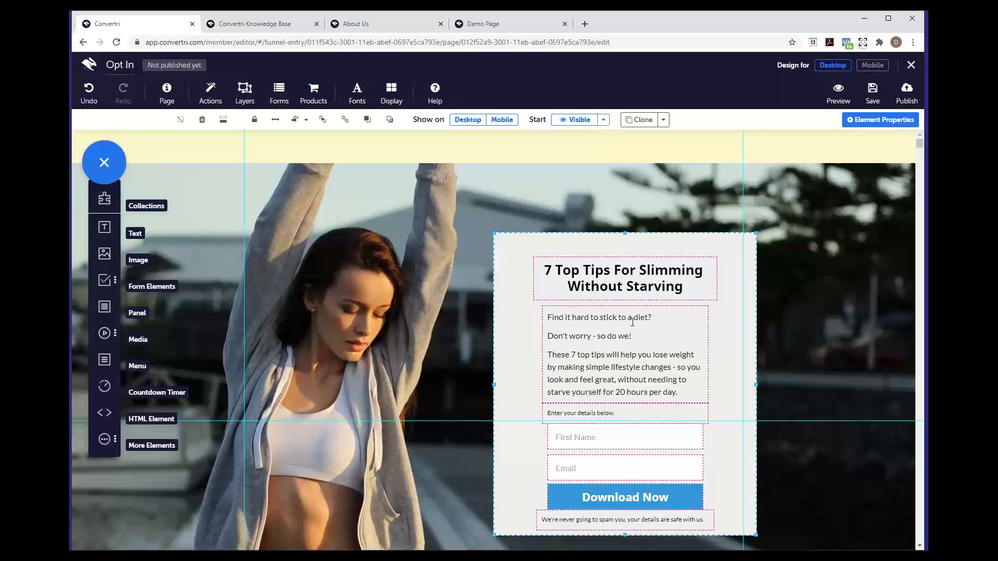
Distribute the First Name field, Email field and Download Now button vertically with even spacing, and deselect them.
click(592, 496)
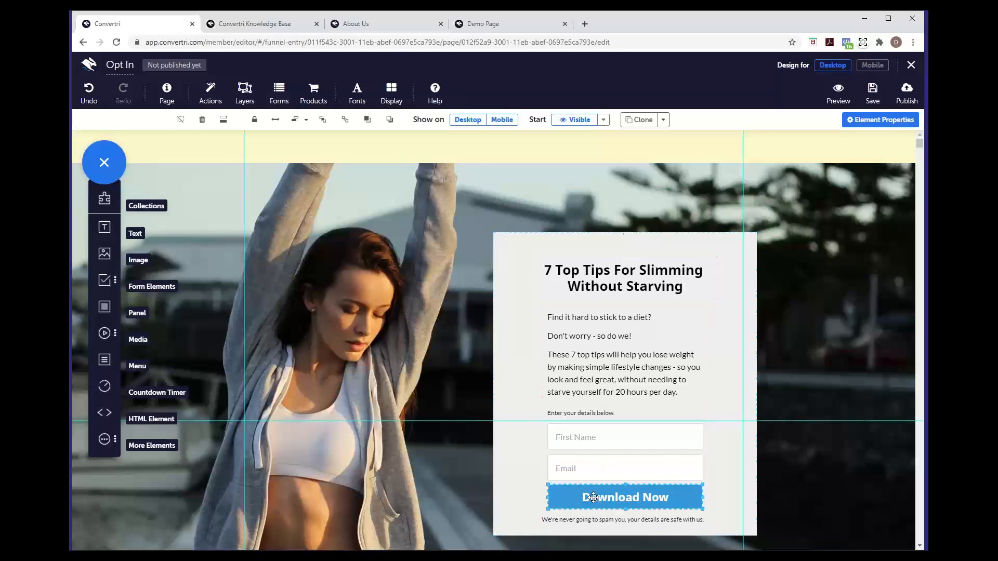
shift+click(587, 471)
shift+click(581, 434)
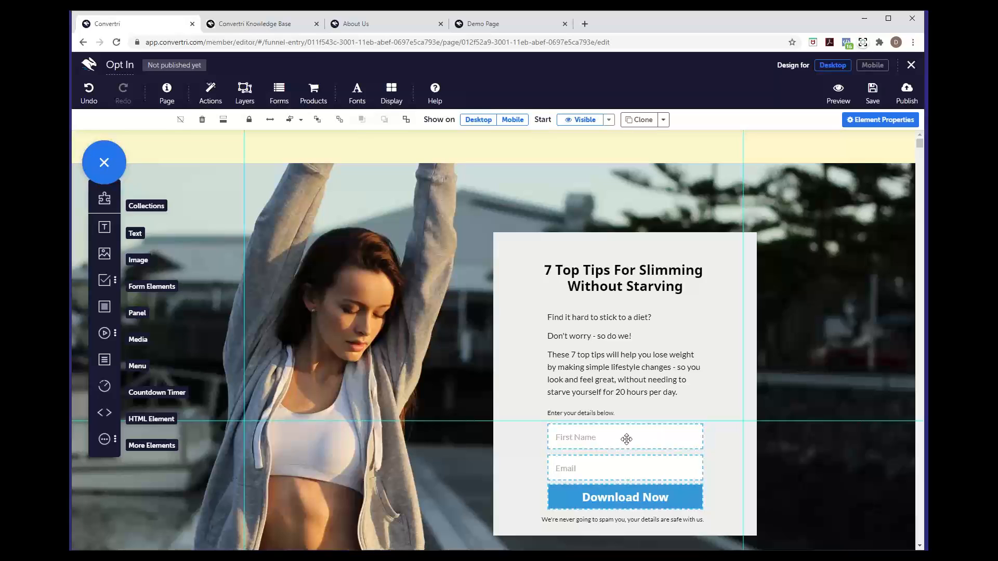
click(299, 121)
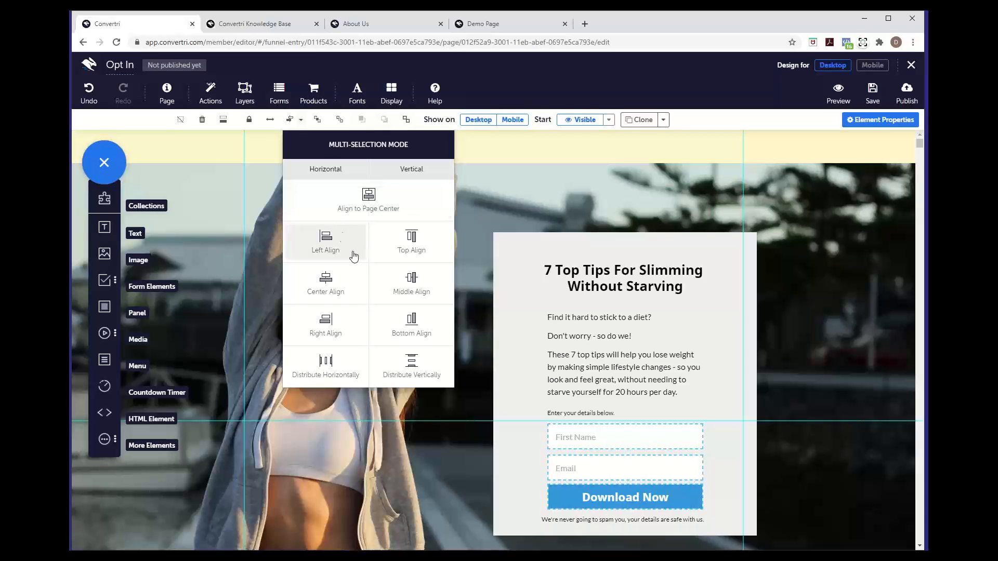
click(432, 364)
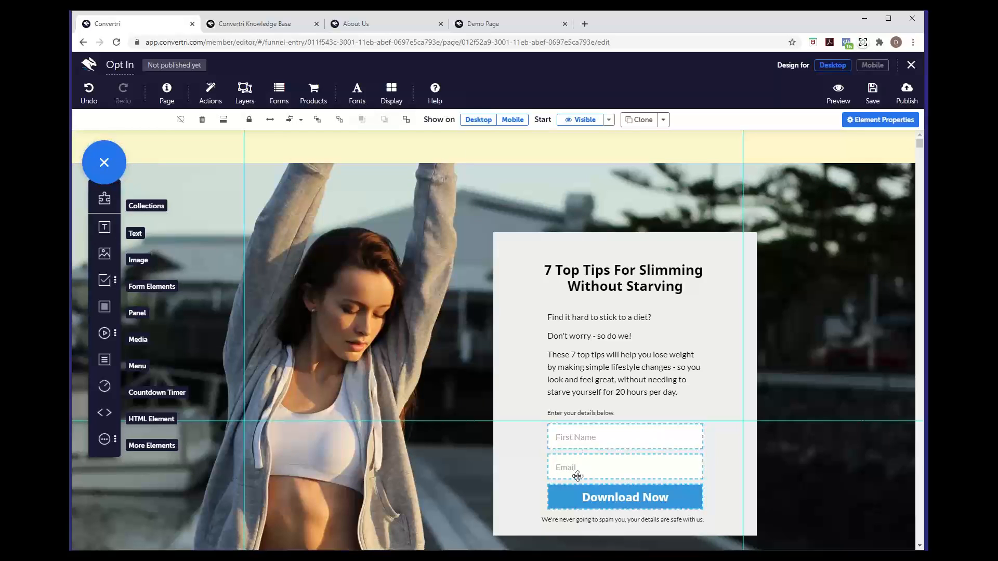
click(781, 471)
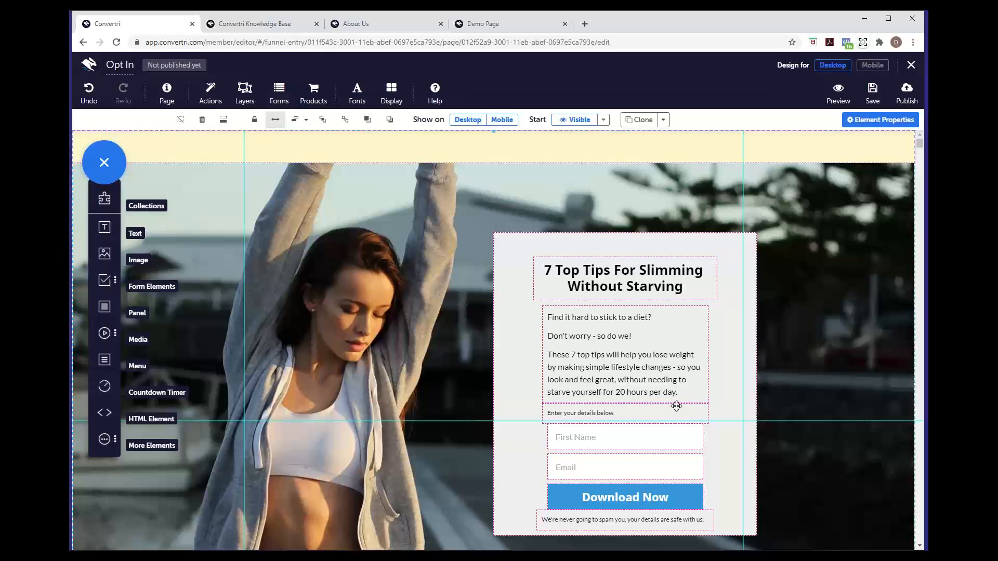
Select the content panel, examine the panel styling on the published Demo Page, and return to the Convertri editor.
click(746, 257)
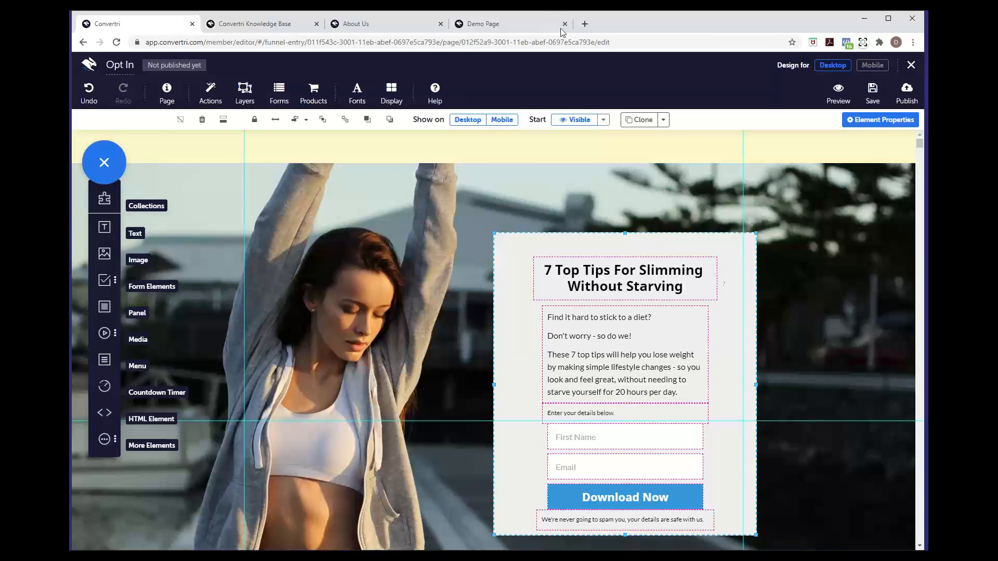
click(540, 31)
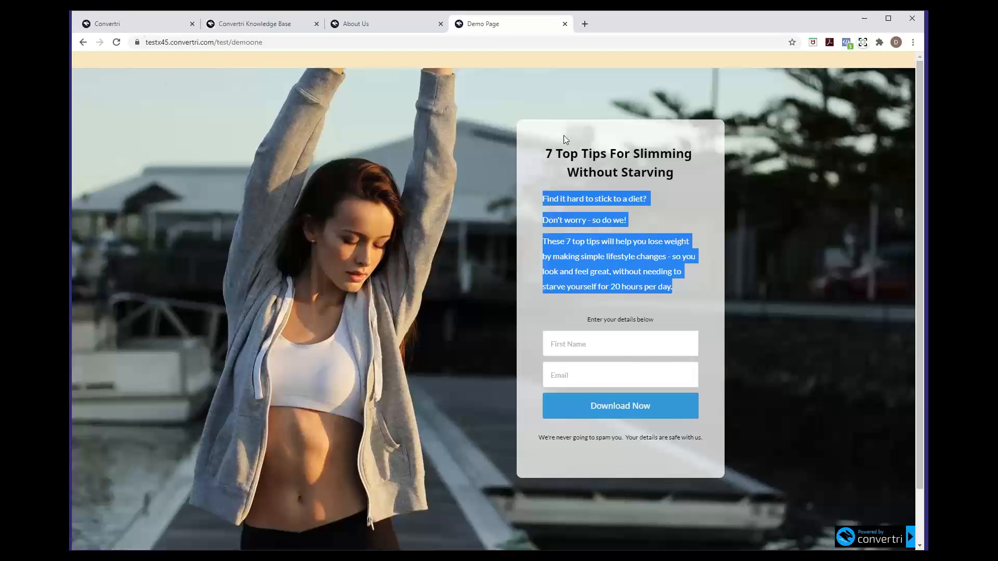
click(554, 180)
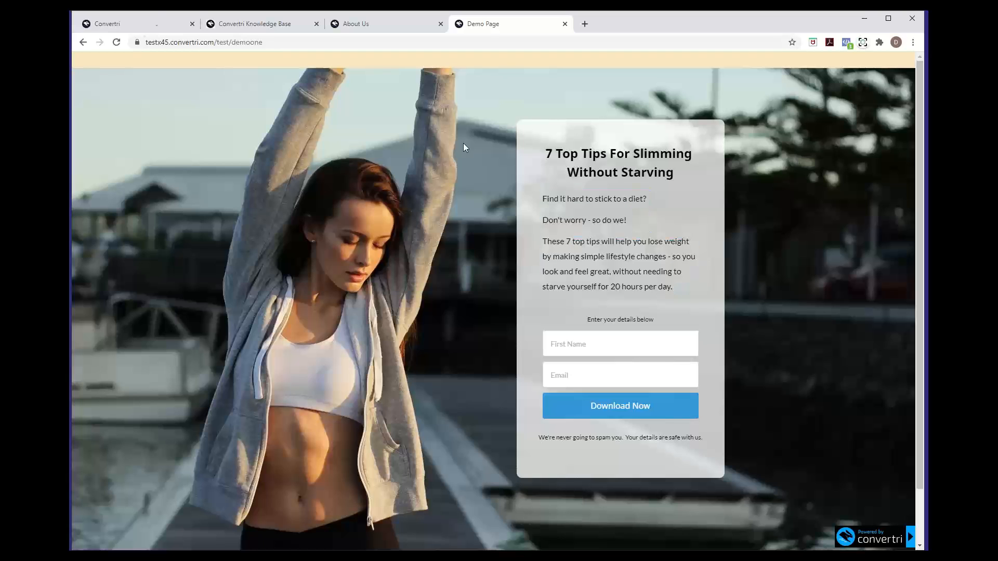
click(154, 26)
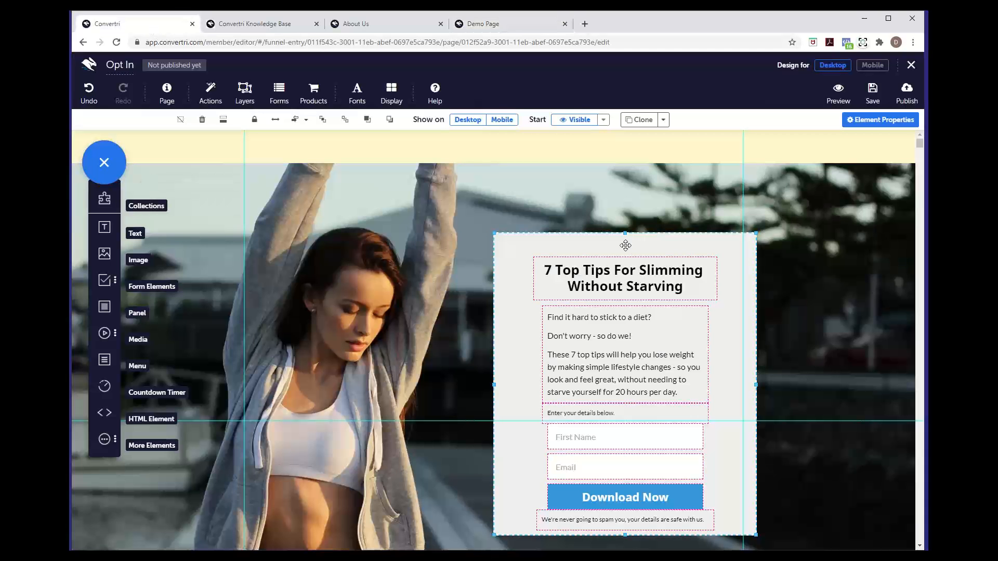
Make the content panel's background fill semi-transparent with the color rgba(239, 239, 239, 0.7).
click(890, 125)
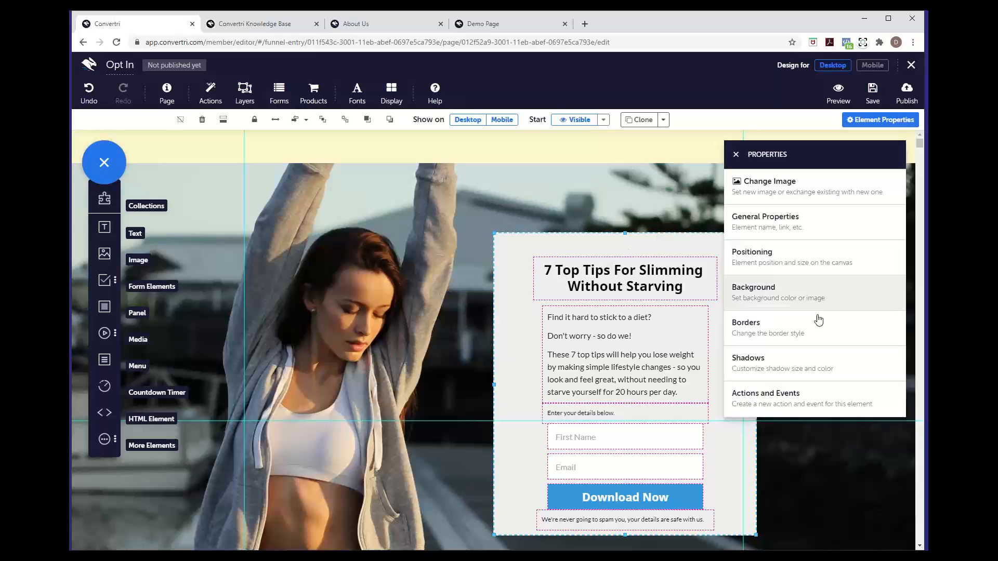
click(795, 297)
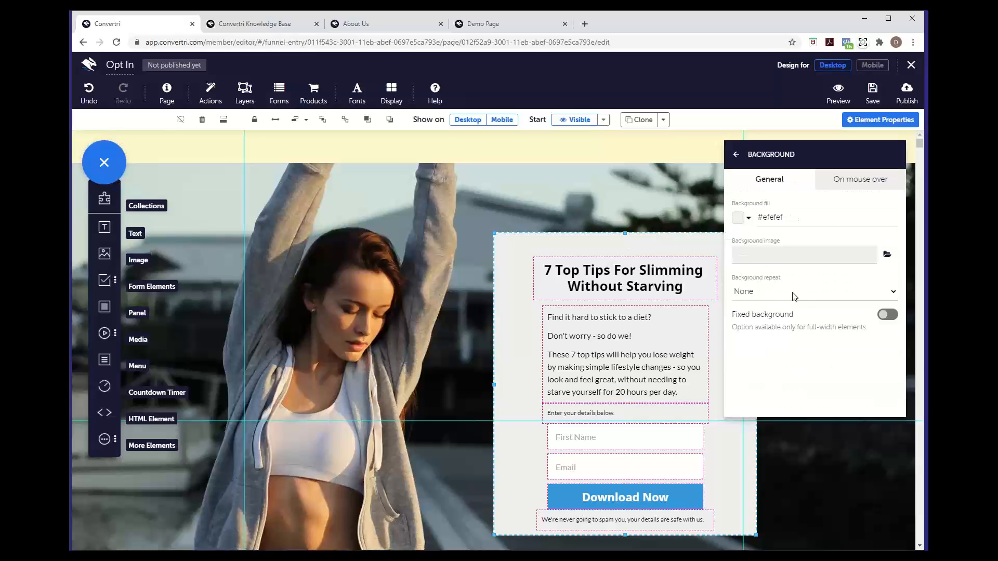
click(738, 219)
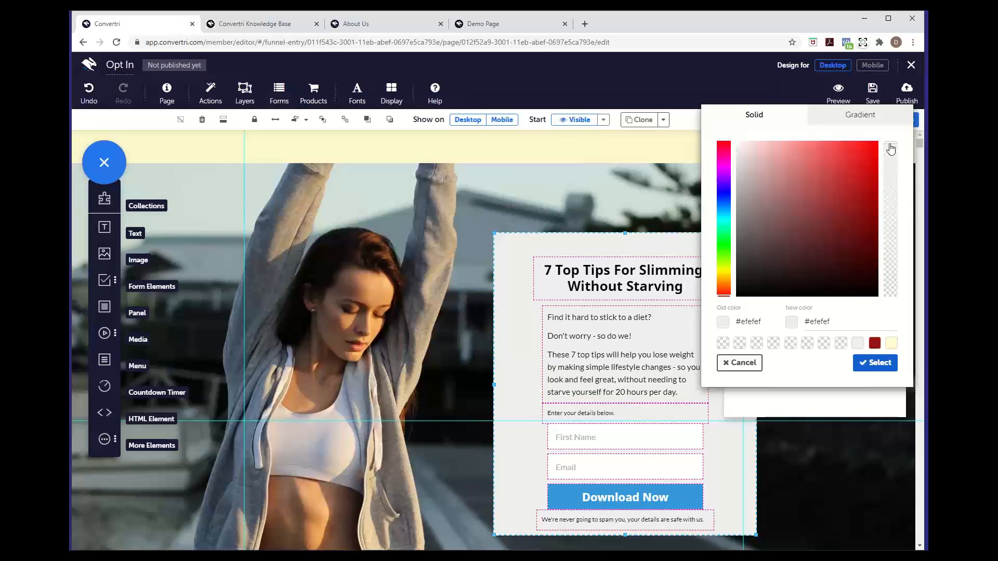
drag(890, 149, 886, 194)
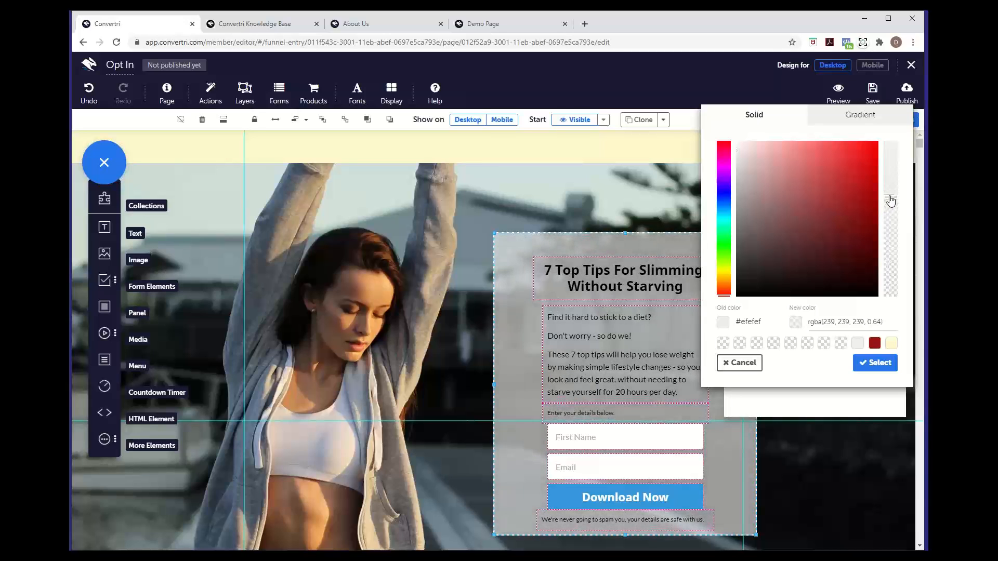
drag(893, 195, 894, 193)
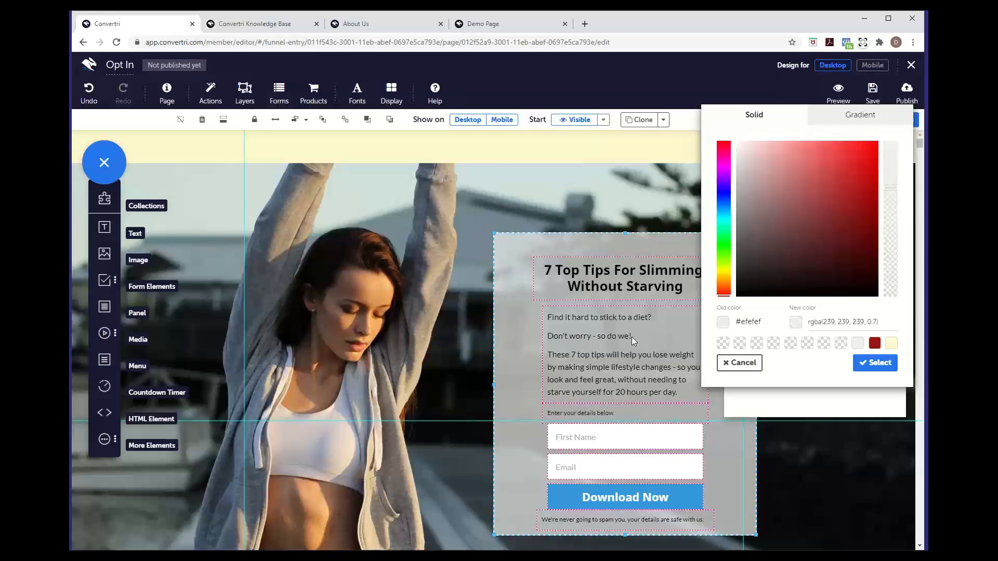
click(876, 365)
Set the content panel's top-left and bottom-right border radius to 150.
click(736, 162)
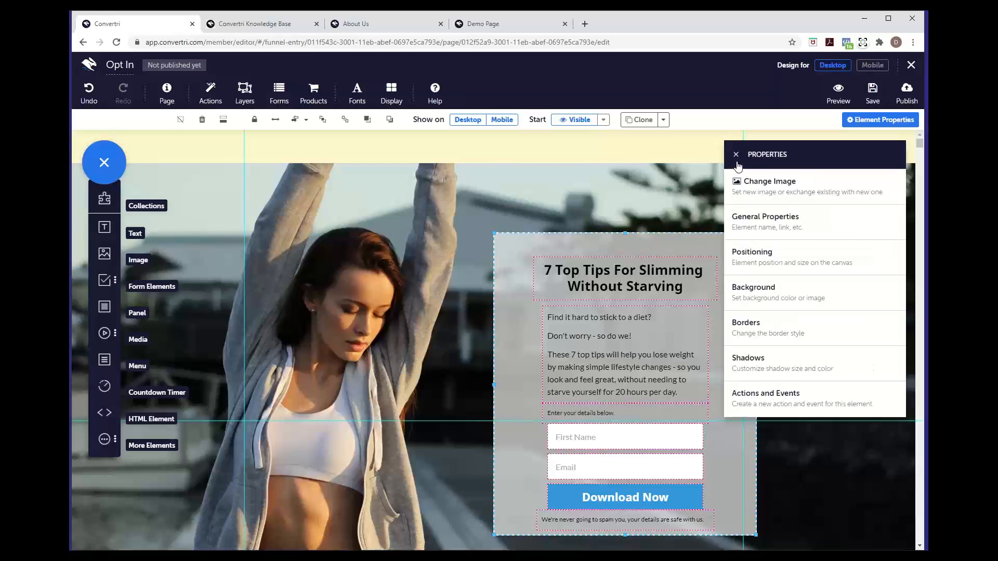
click(800, 334)
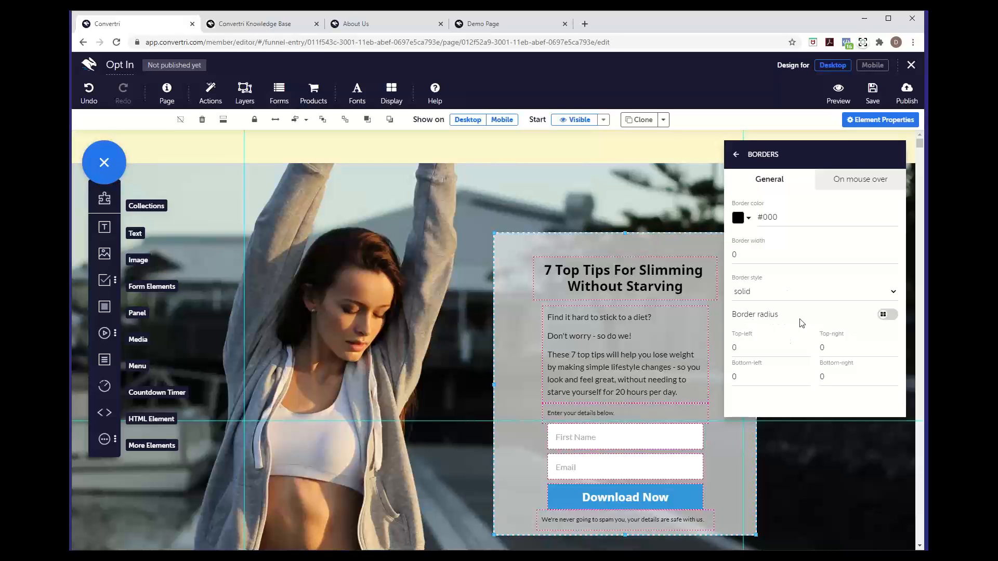
click(805, 347)
text(15)
drag(749, 346, 720, 343)
text(150)
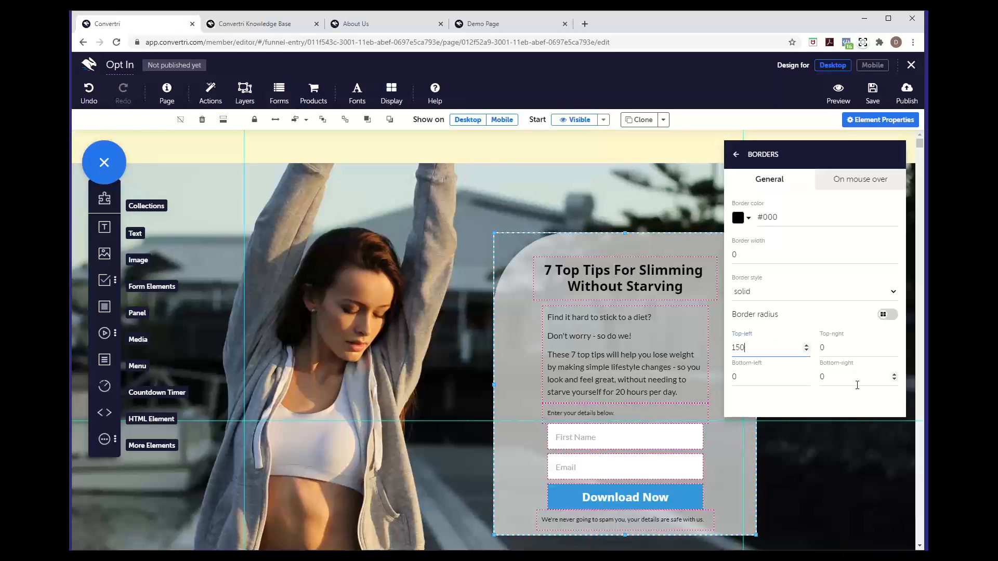
click(823, 376)
text(150)
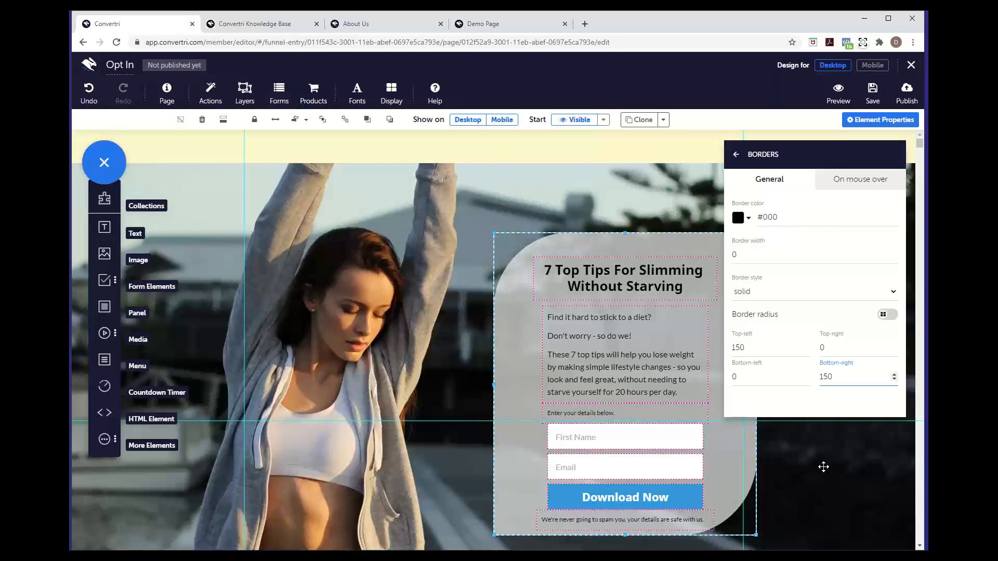
Switch the content panel to one border radius for all corners, set it to 25, and close its properties.
drag(839, 378, 816, 378)
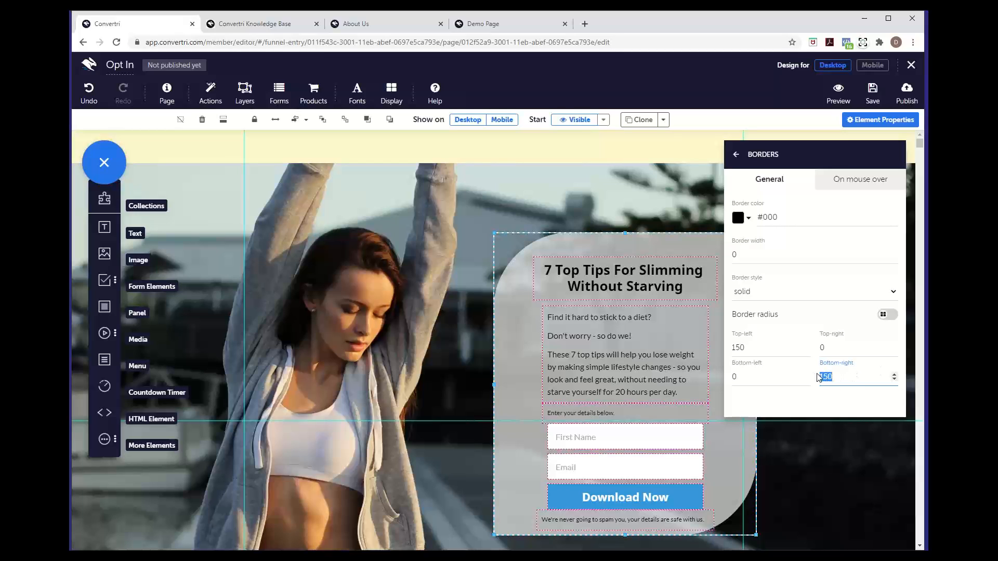
click(885, 318)
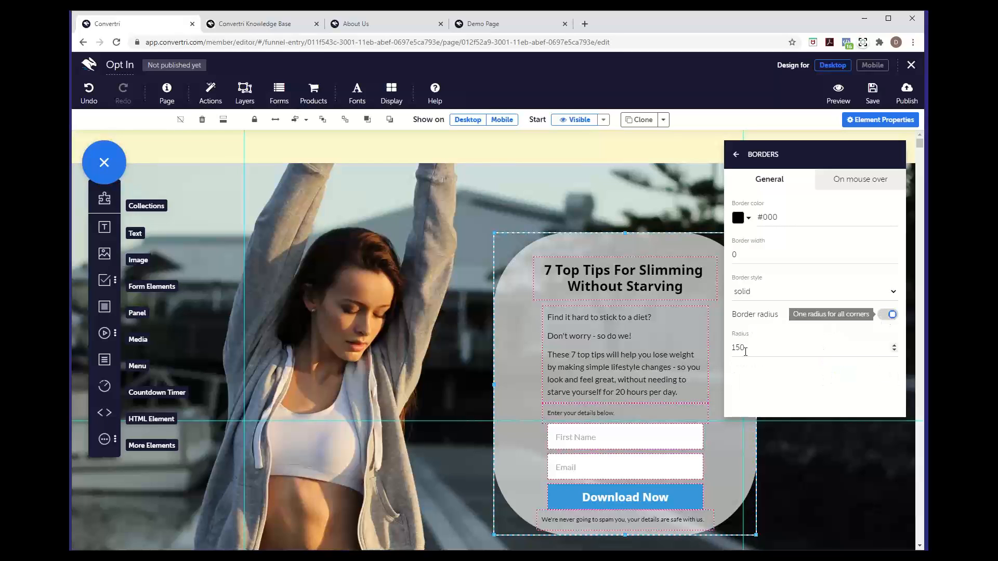
drag(757, 345, 731, 350)
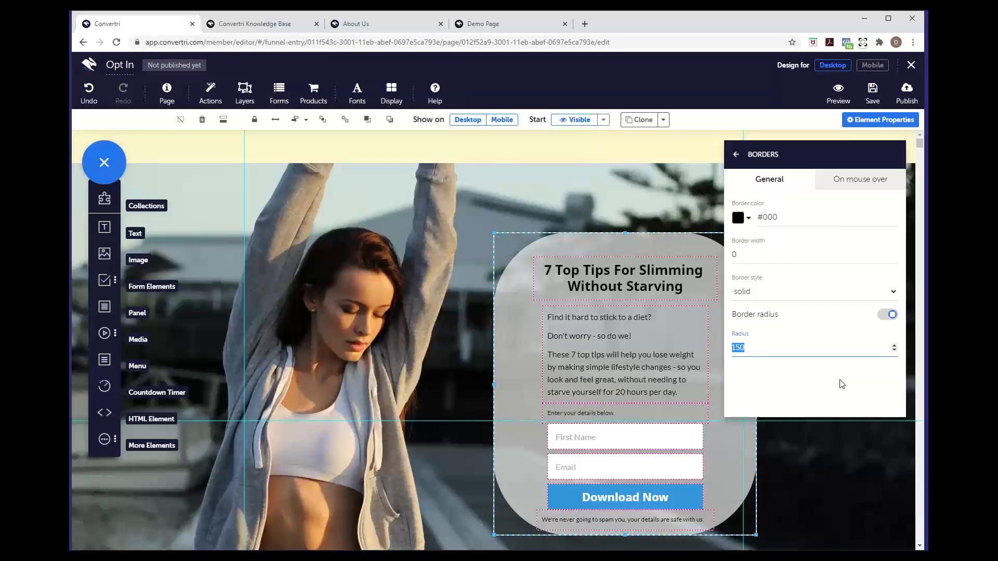
text(25)
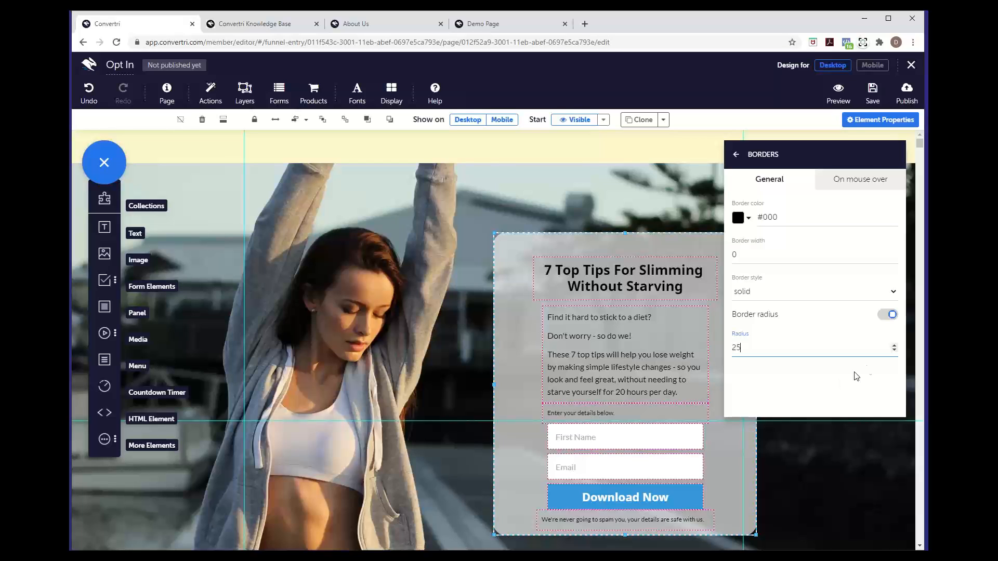
click(893, 345)
click(894, 345)
click(893, 345)
click(893, 345)
click(893, 351)
click(893, 352)
click(893, 351)
click(894, 351)
click(735, 156)
click(735, 158)
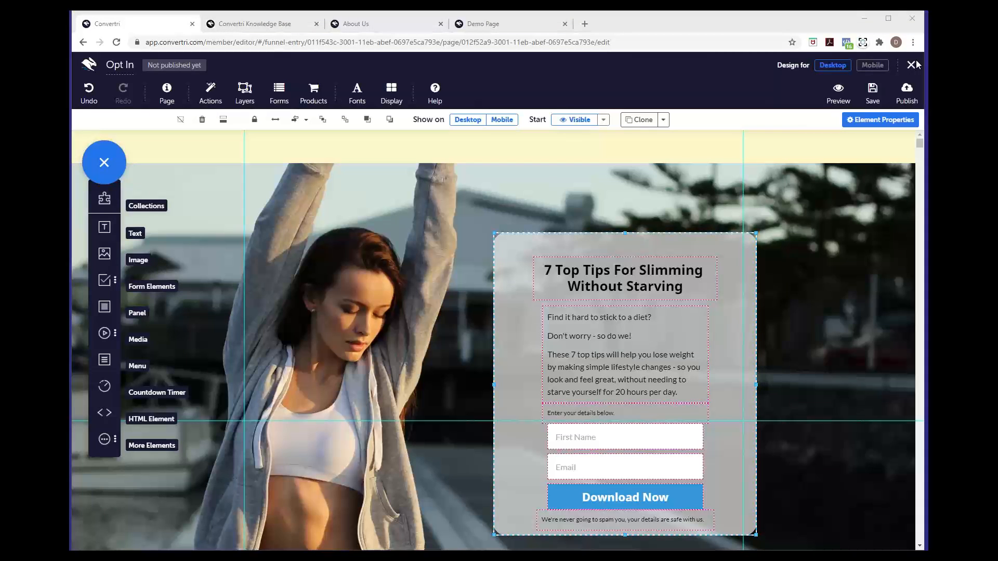
Add a text element reading "Privacy Policy" on the yellow strip below the background photo.
scroll(732, 263, down, 2)
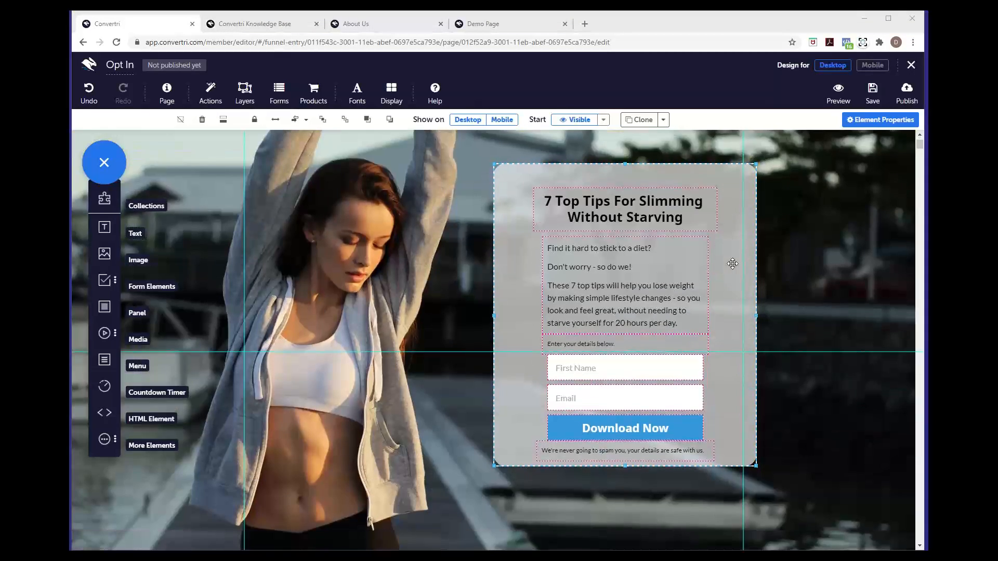
scroll(732, 264, down, 1)
click(847, 379)
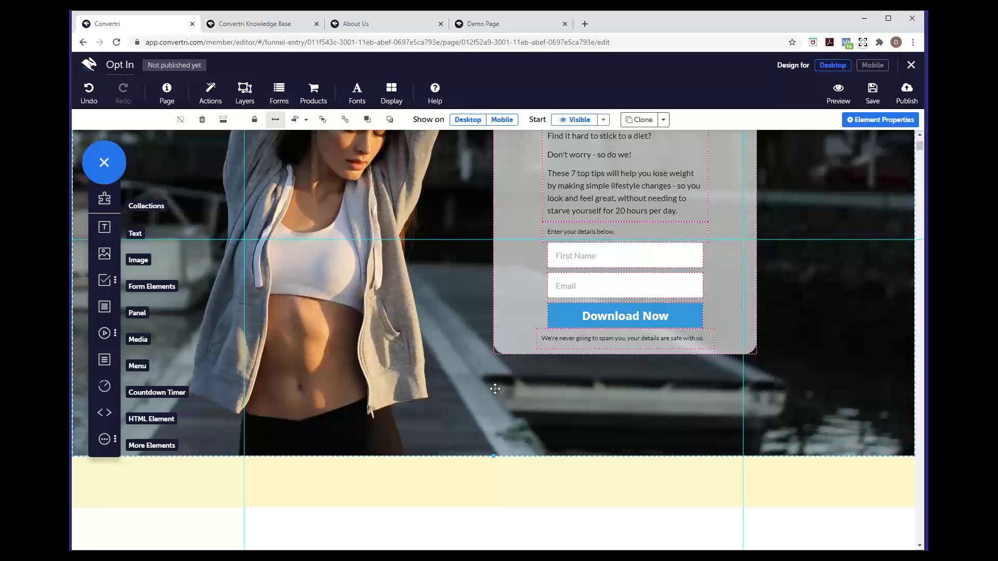
scroll(494, 389, up, 3)
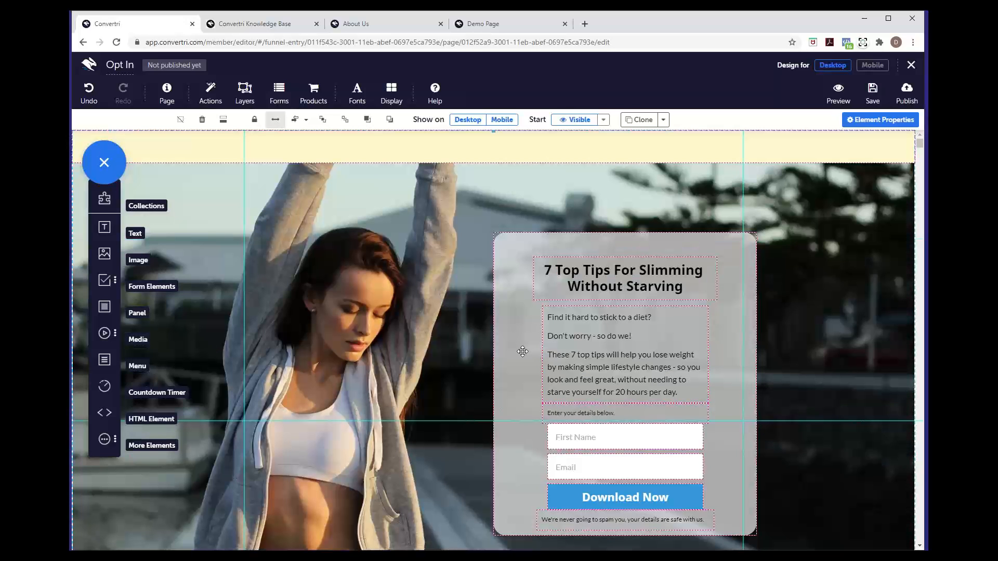
scroll(523, 352, down, 2)
scroll(523, 351, up, 2)
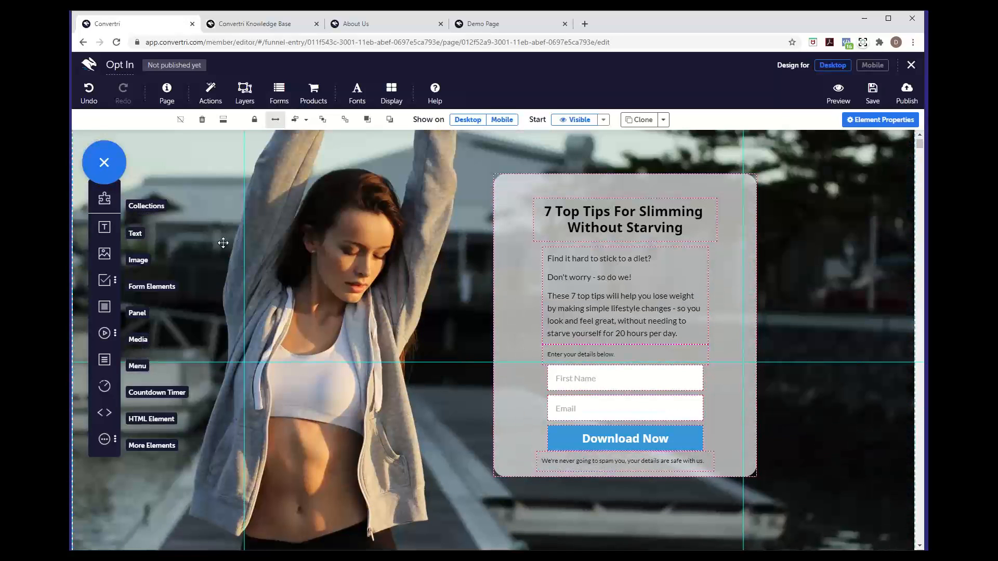
drag(106, 238, 492, 504)
scroll(488, 484, down, 2)
drag(504, 374, 478, 464)
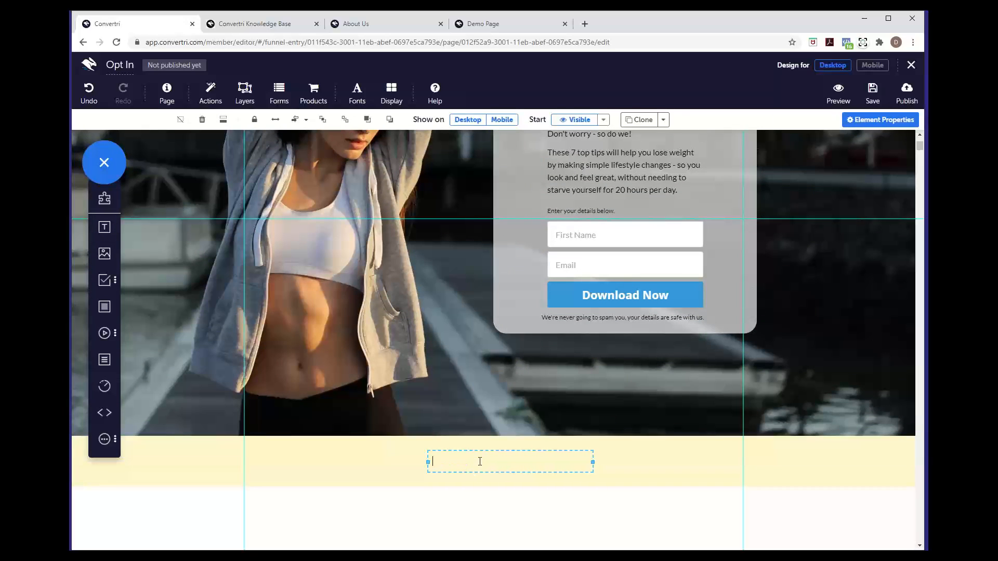
text(Priv)
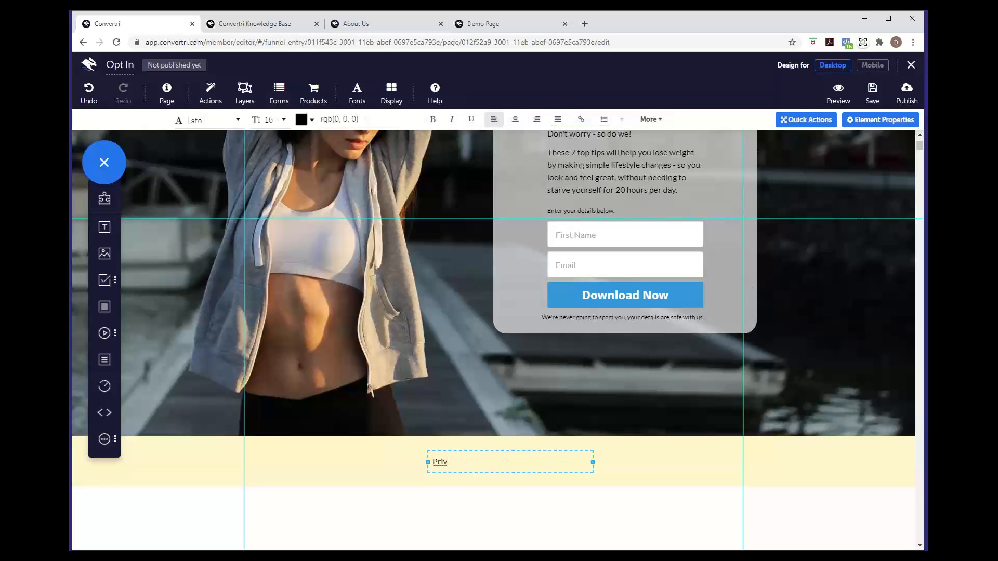
text(acy Policy)
key(Escape)
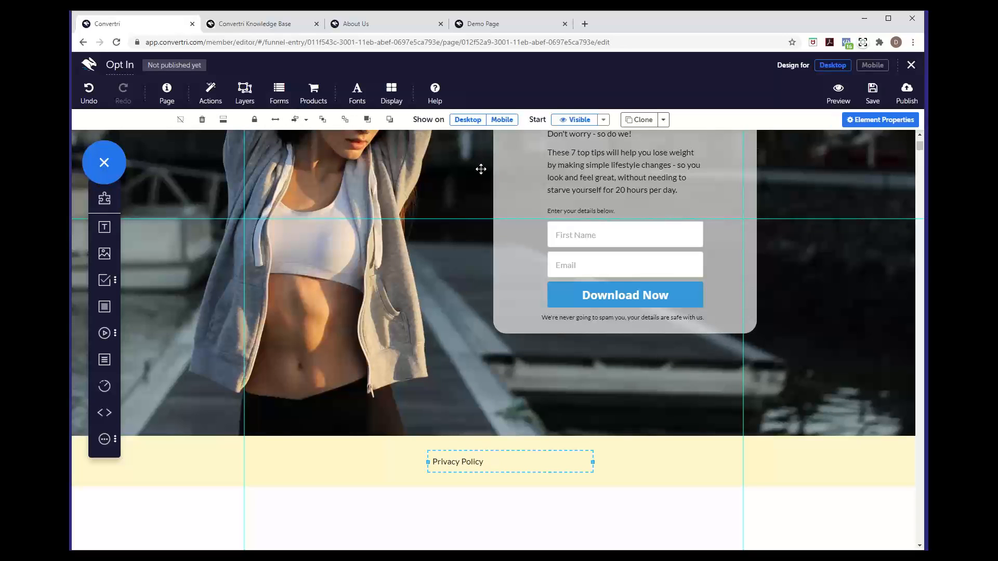
Center the Privacy Policy element horizontally on the page and center-align the text inside it.
click(303, 120)
click(373, 198)
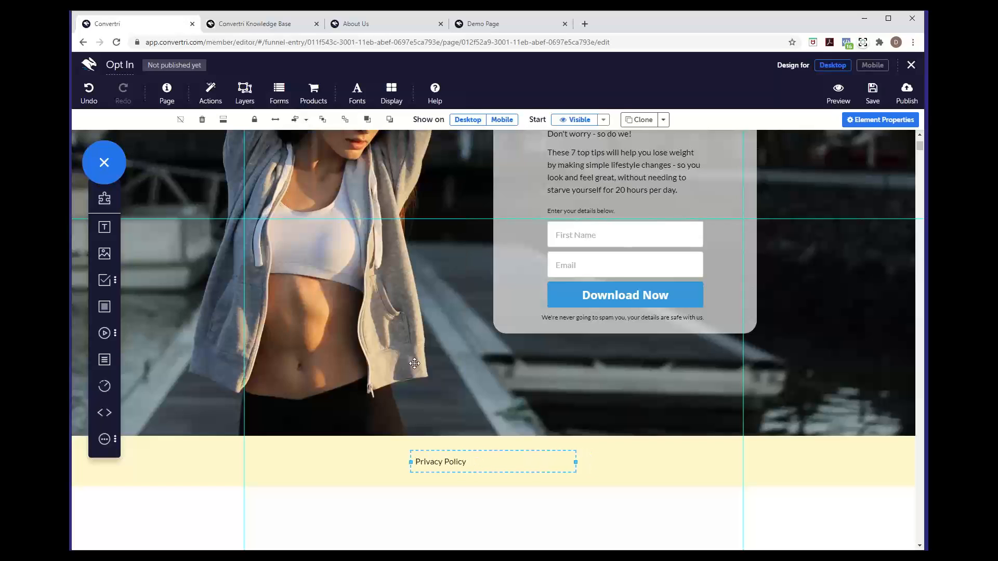
double_click(476, 460)
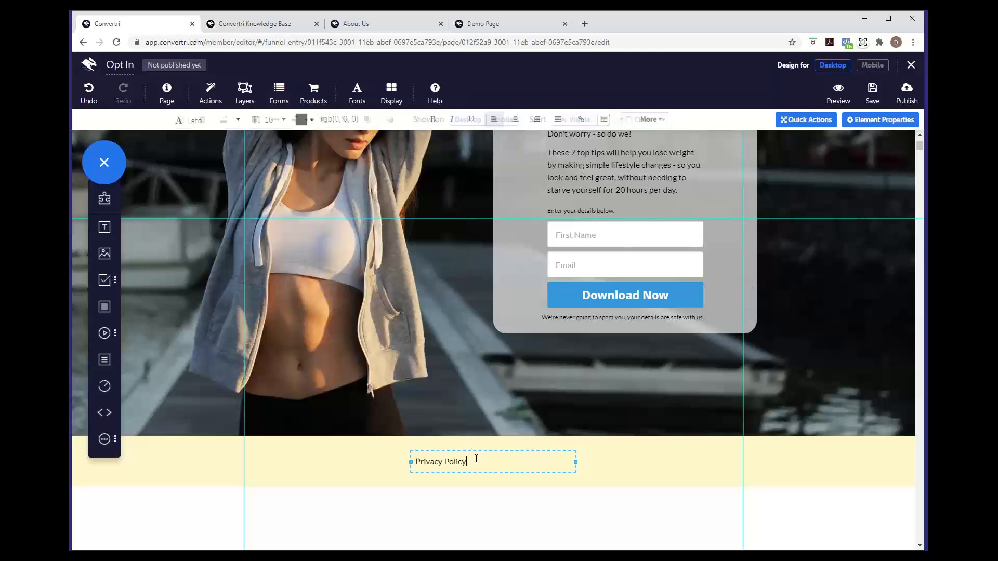
click(516, 121)
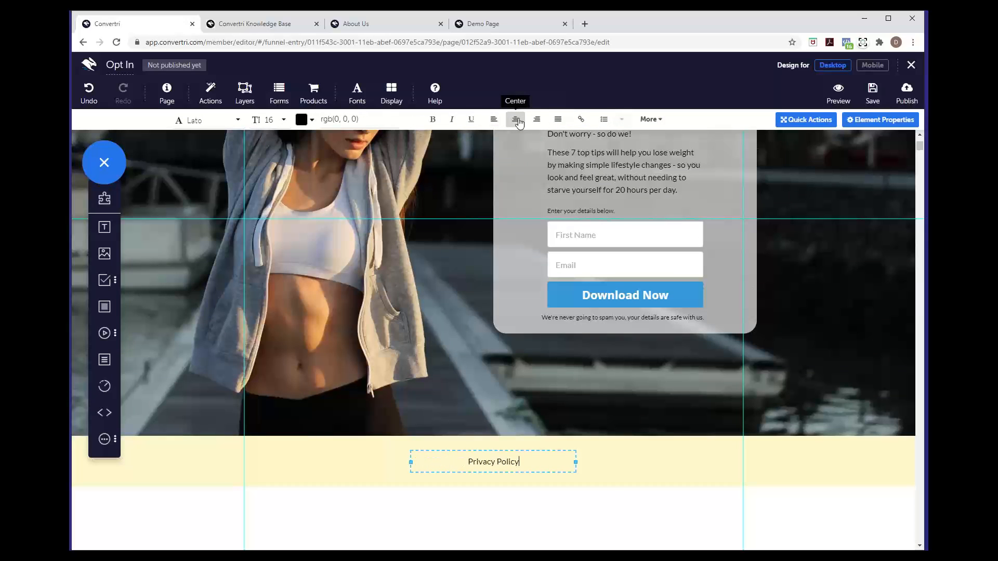
click(540, 468)
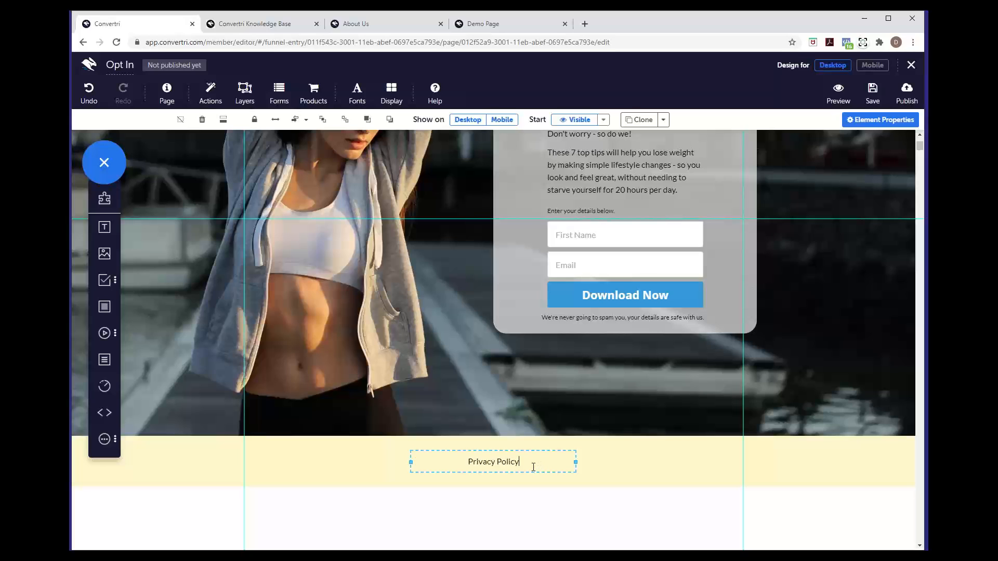
drag(530, 463, 449, 459)
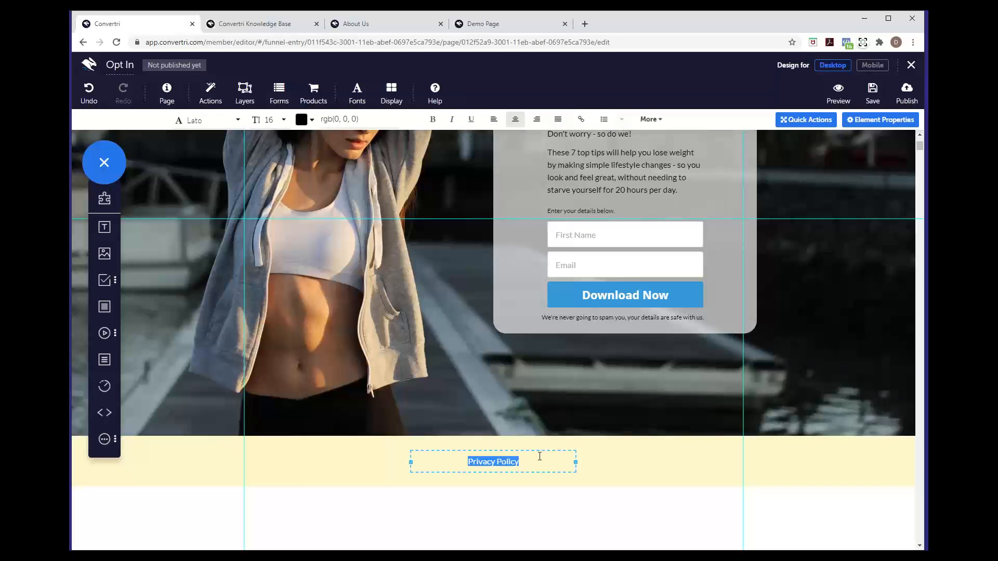
click(582, 123)
click(453, 132)
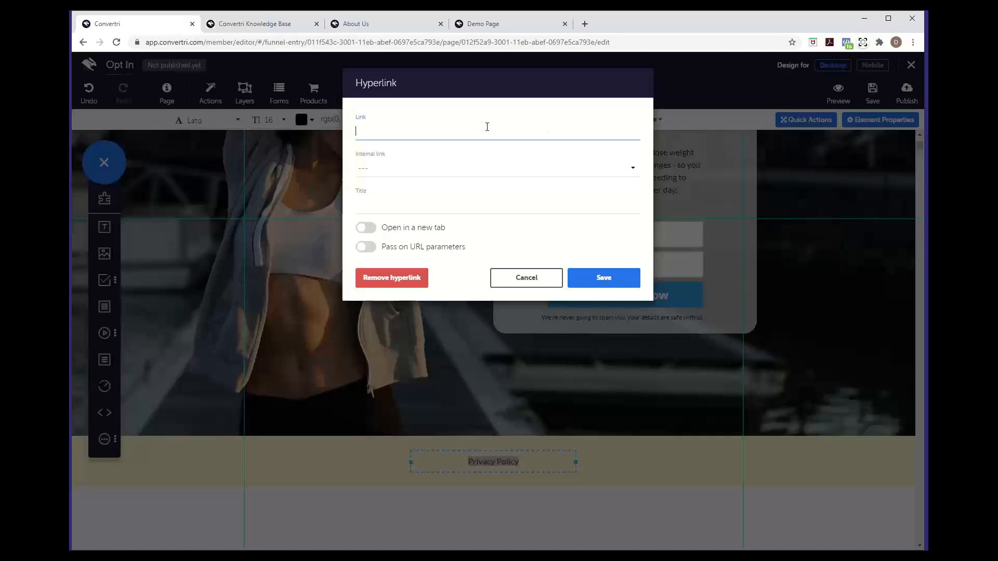
text(http://convertri.com/privacyp)
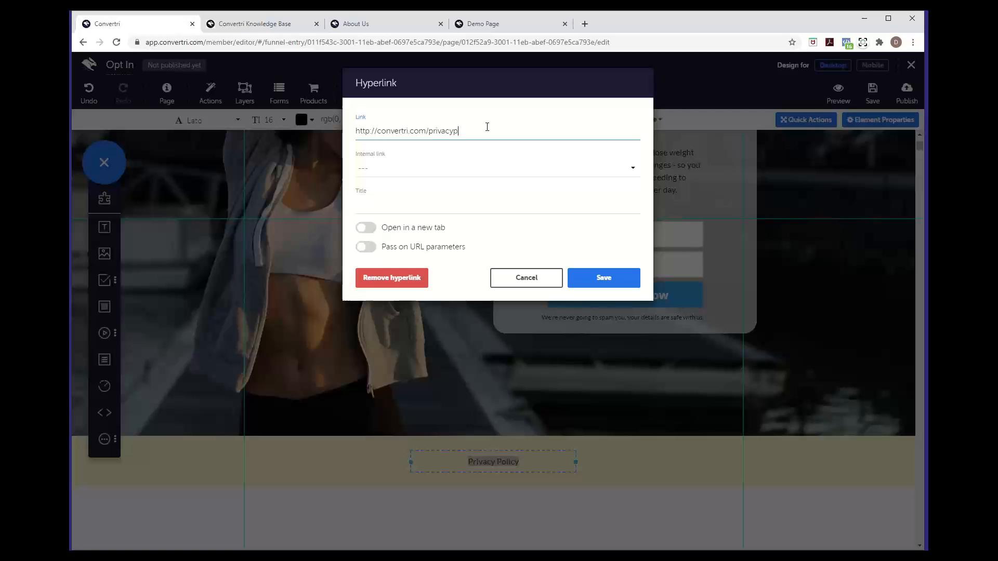
text(olicy)
click(365, 232)
click(598, 279)
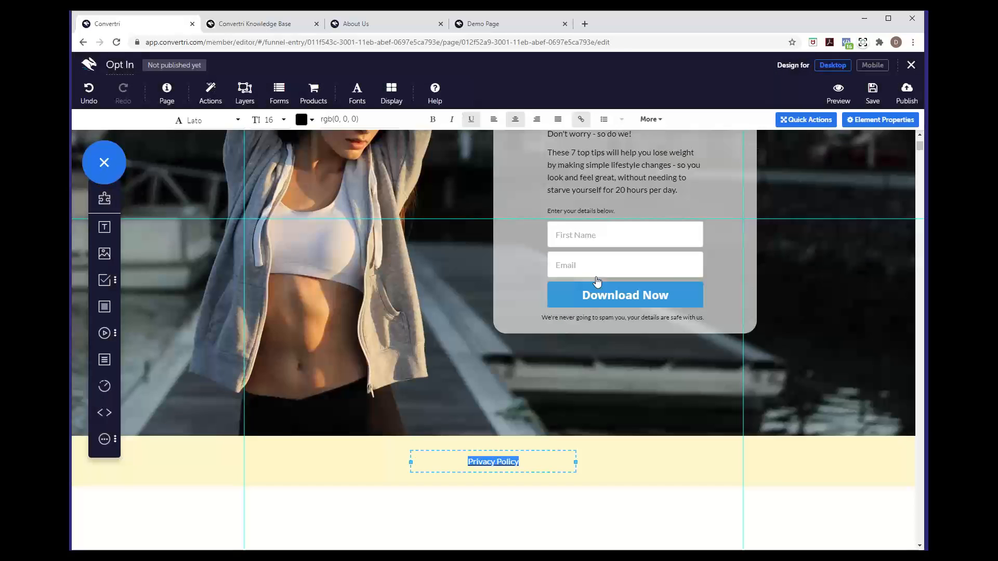
click(550, 492)
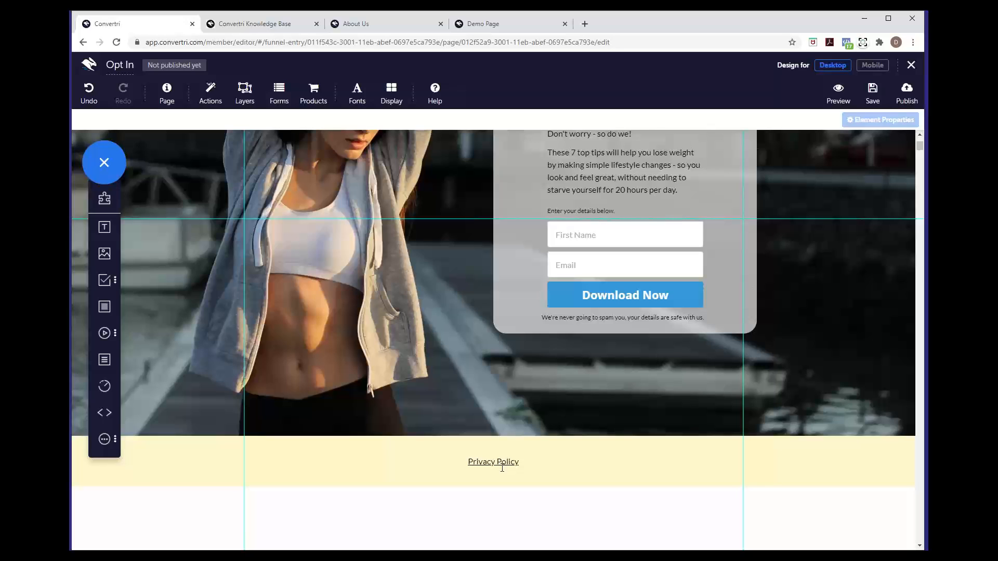
Switch to the mobile design and examine its layout from the heading down to the Privacy Policy link.
scroll(502, 468, up, 4)
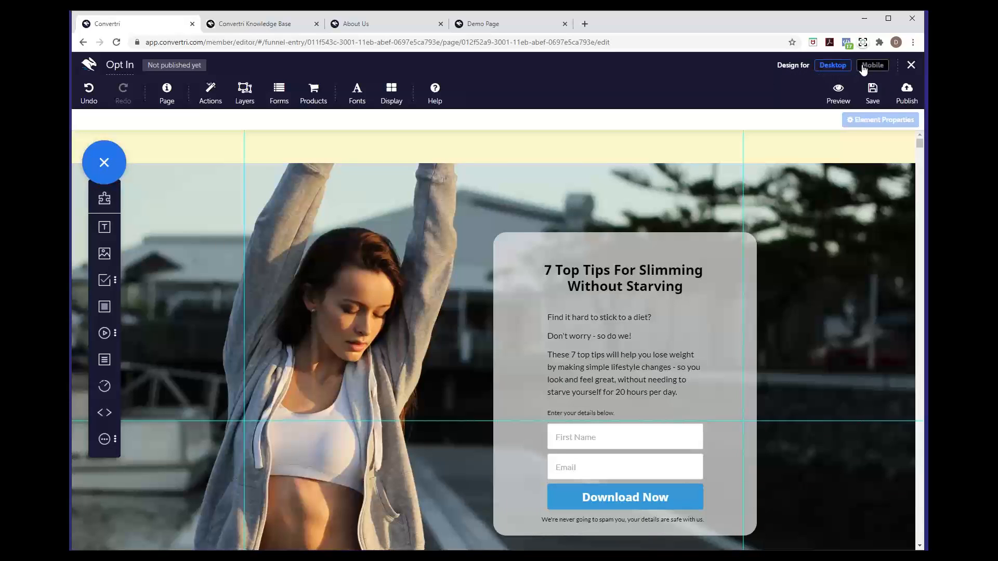
click(872, 66)
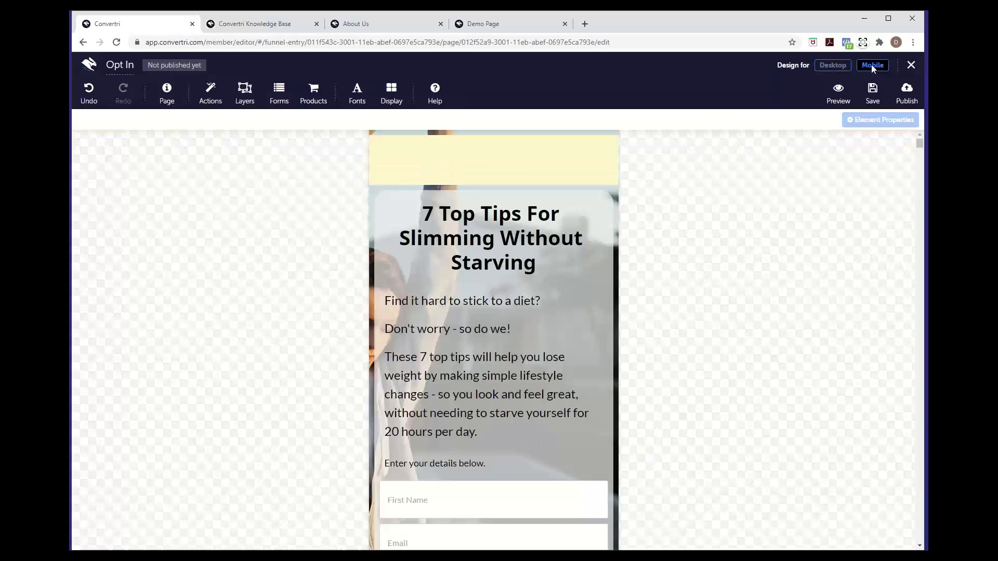
scroll(506, 307, down, 4)
scroll(506, 307, down, 2)
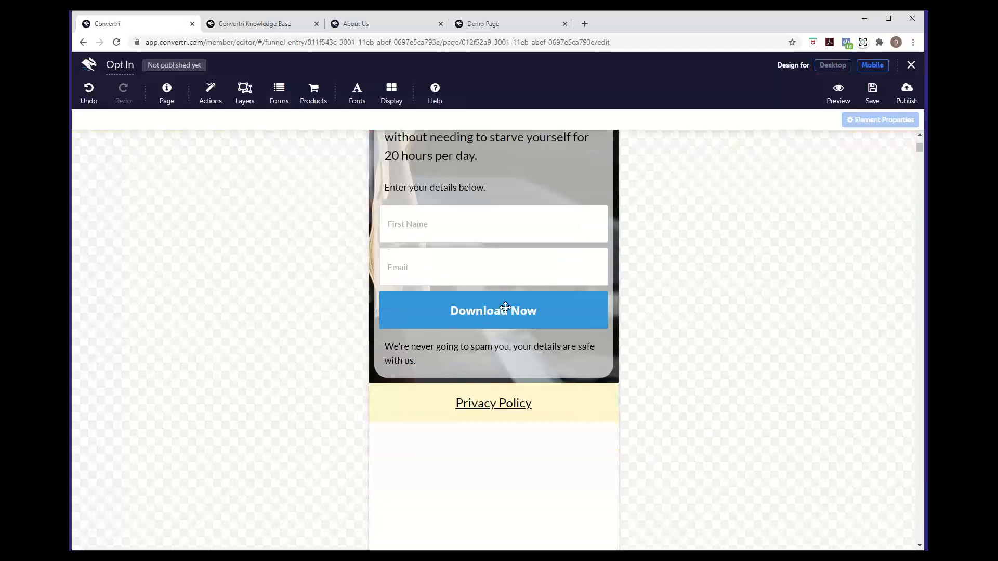
scroll(506, 307, up, 3)
scroll(506, 307, up, 3)
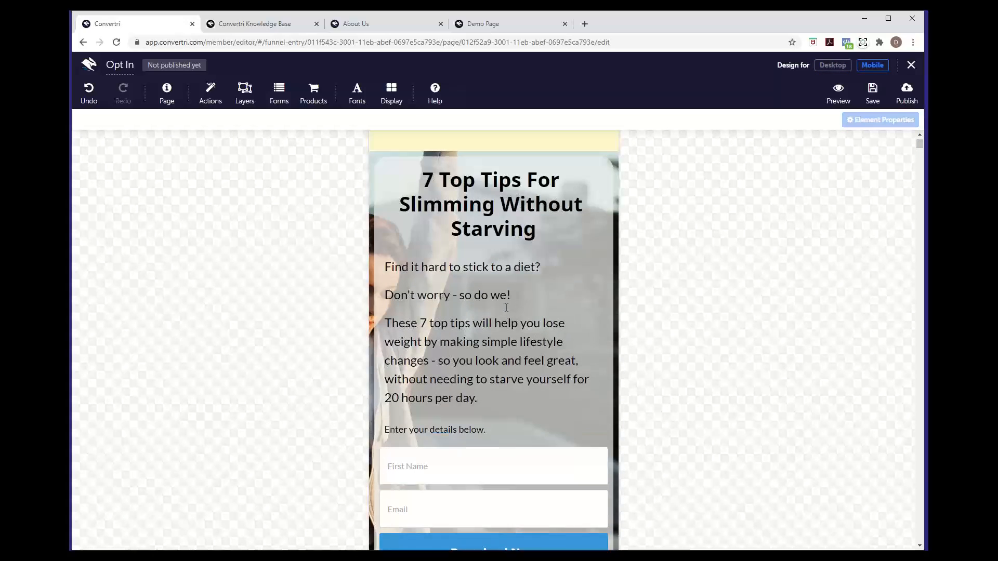
scroll(506, 307, down, 4)
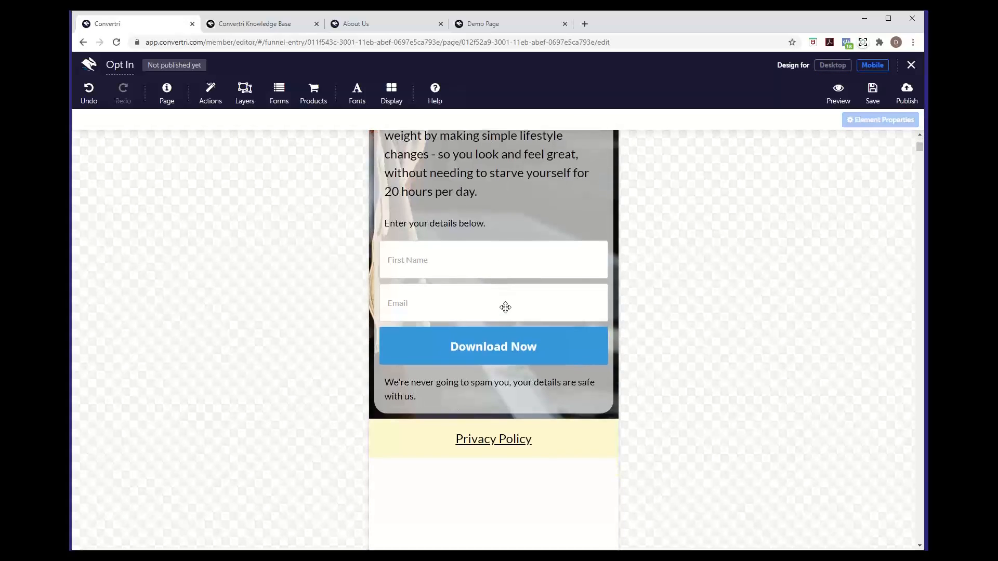
scroll(505, 307, up, 4)
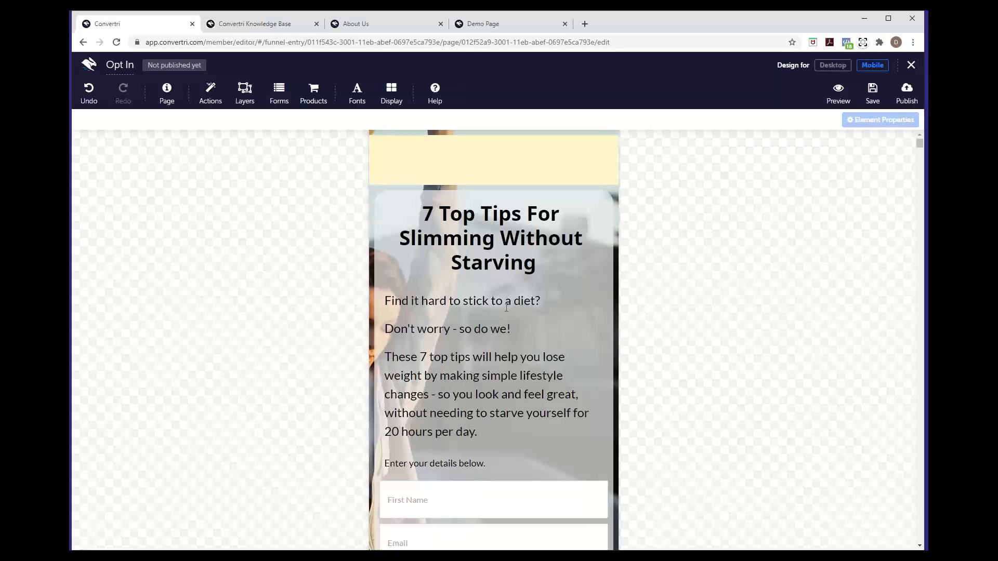
scroll(506, 307, down, 5)
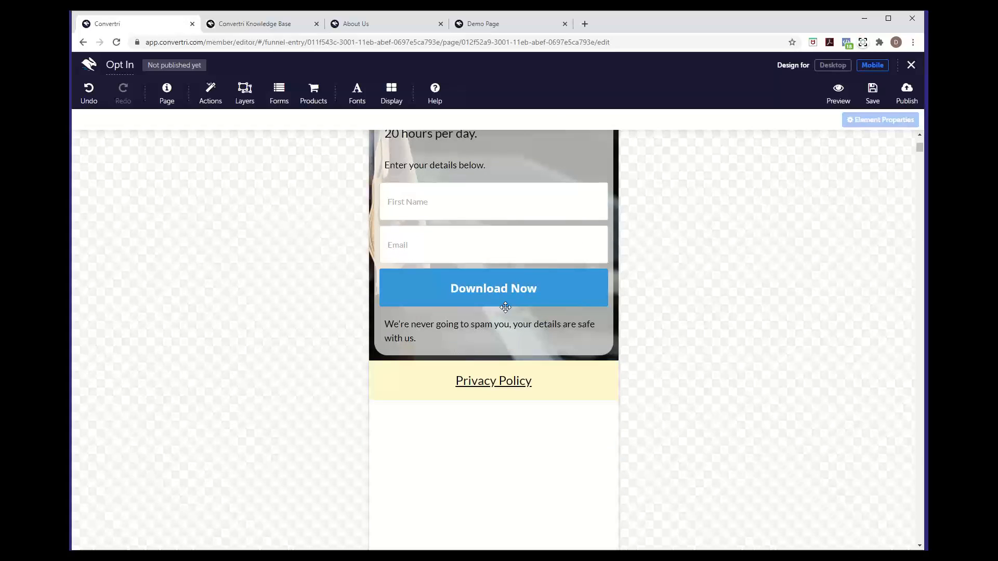
scroll(505, 307, up, 5)
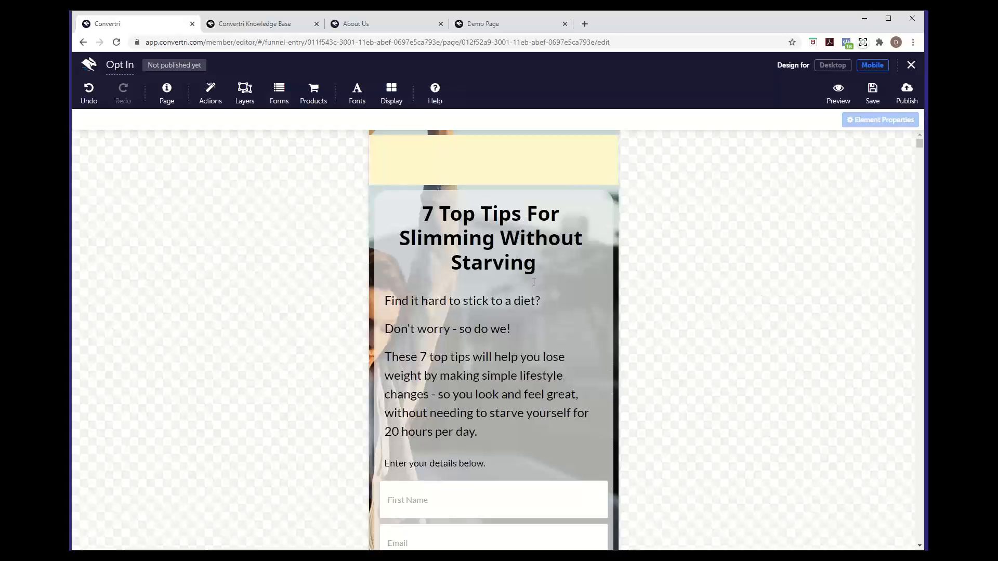
Move the mobile heading down over the body paragraph, try repositioning the paragraph, and undo that last move.
click(535, 314)
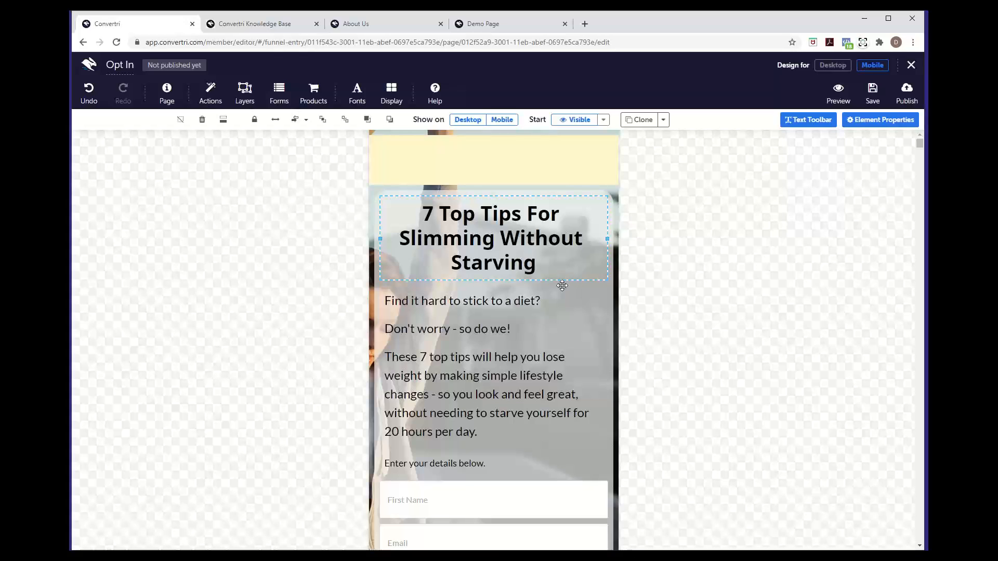
drag(562, 279, 562, 442)
click(523, 295)
drag(503, 286, 466, 253)
click(89, 93)
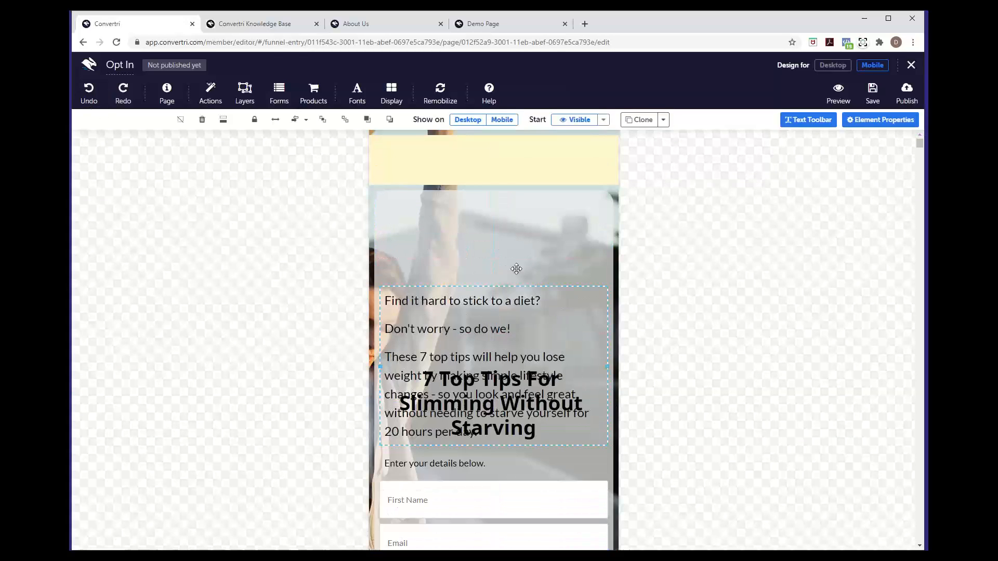
Move the mobile body paragraph above the heading, and compare the mobile layout with the desktop design.
drag(461, 287, 462, 204)
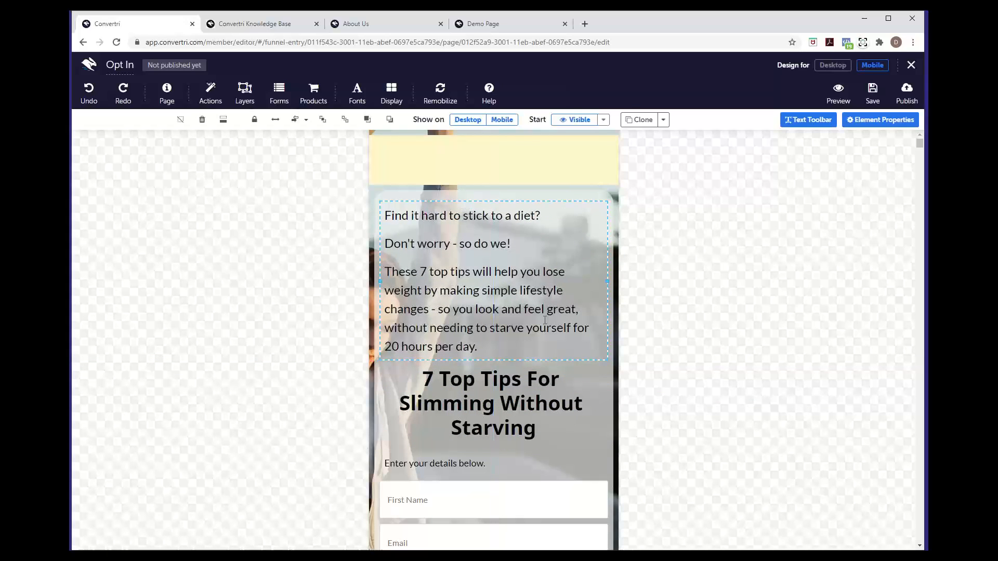
click(571, 365)
click(833, 65)
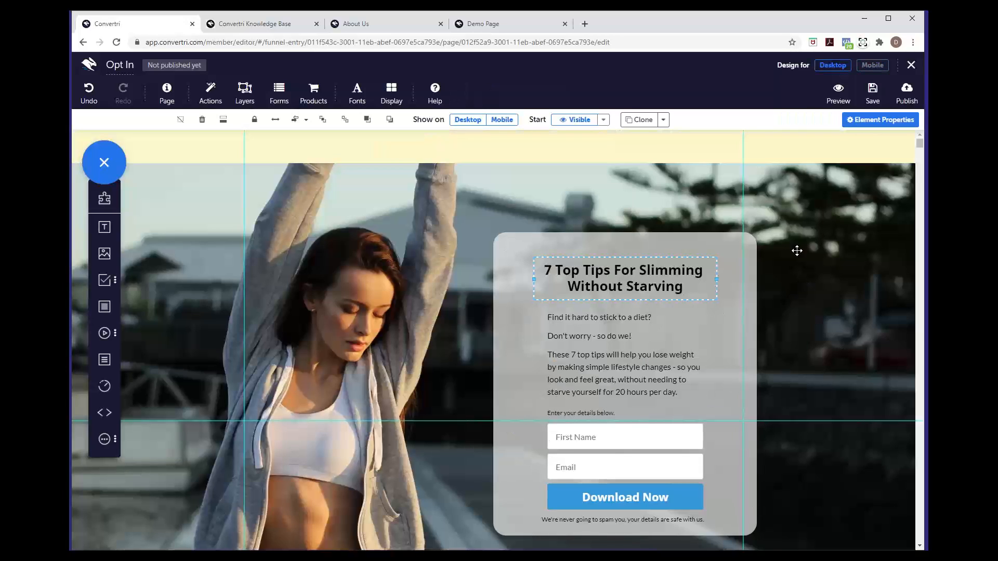
click(872, 65)
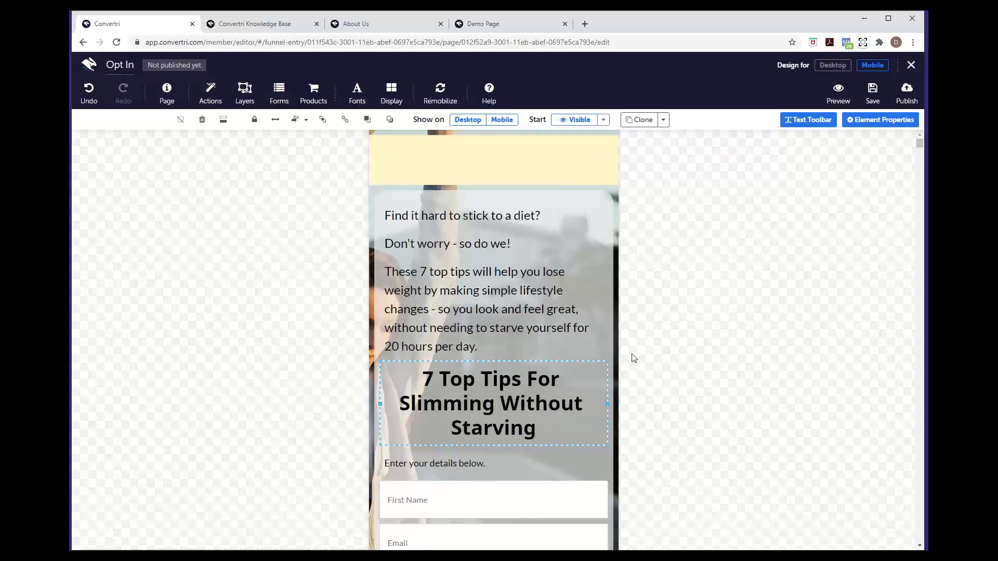
Remobilize the page to regenerate its mobile layout from the desktop design, and review it down to the Privacy Policy link.
click(441, 97)
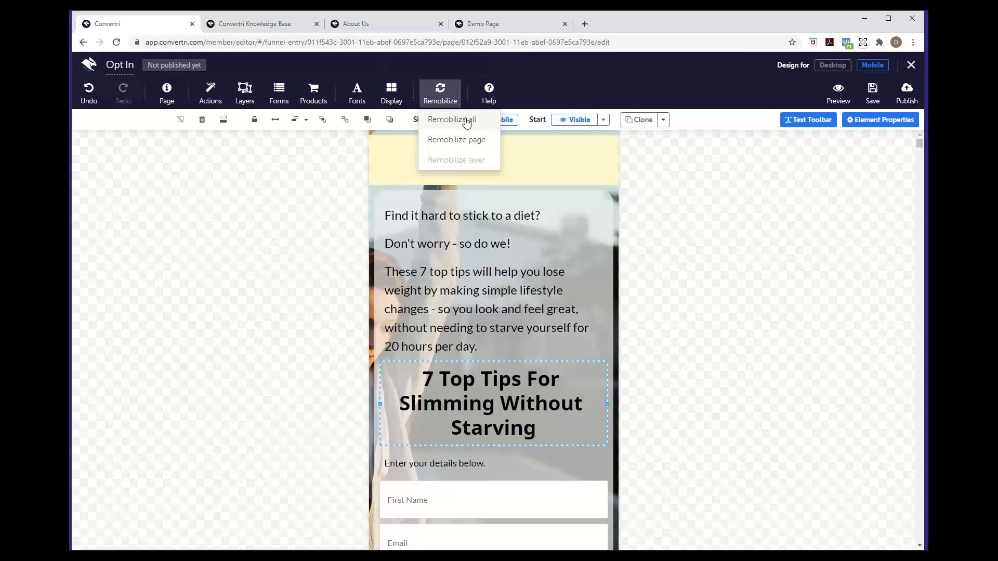
click(485, 134)
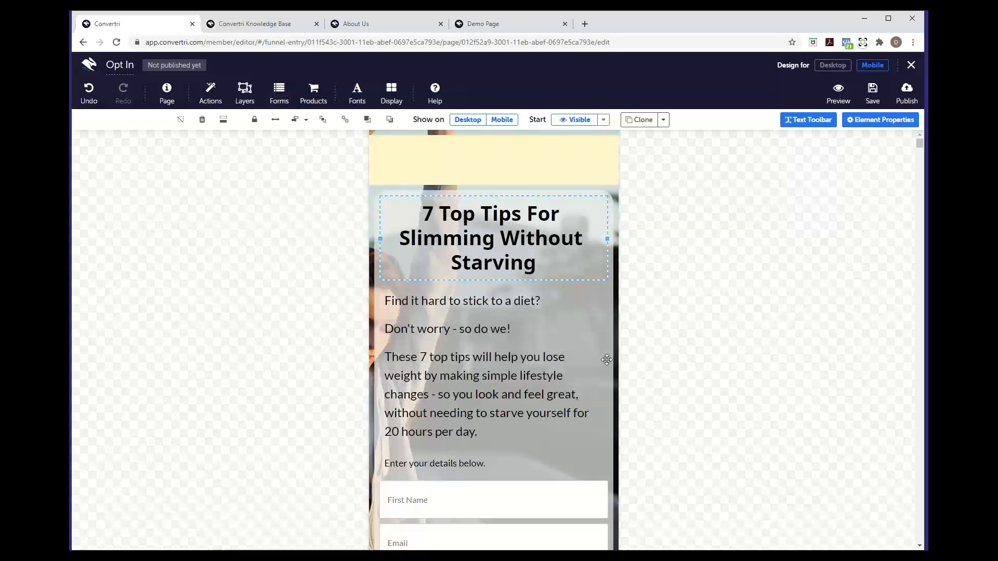
scroll(606, 360, down, 4)
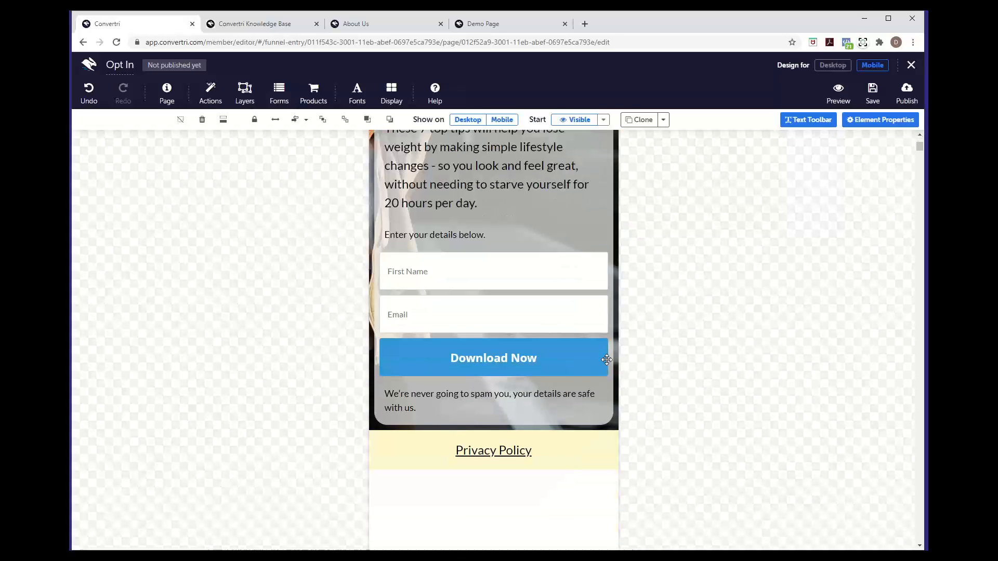
scroll(607, 360, up, 3)
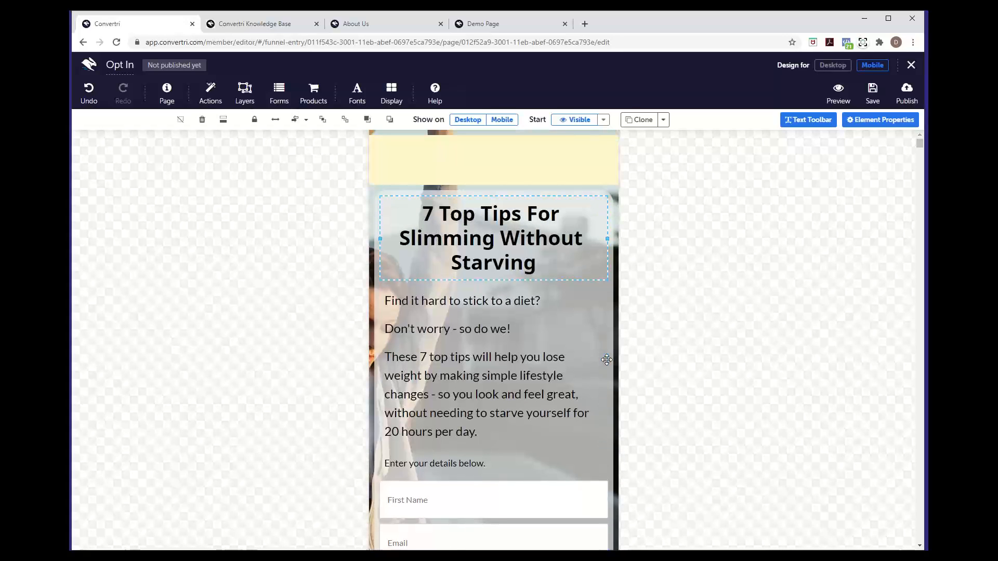
scroll(606, 360, down, 3)
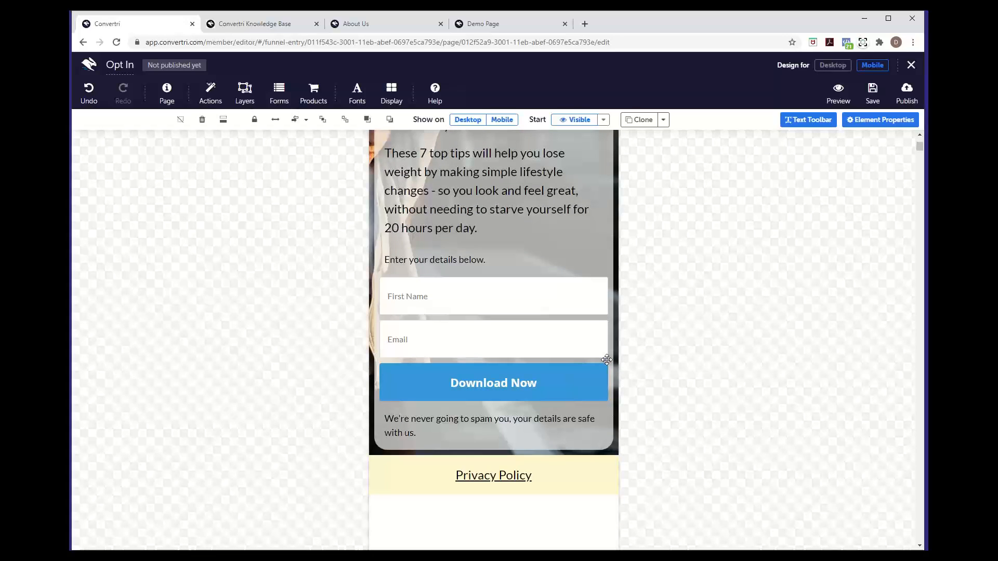
scroll(607, 360, up, 4)
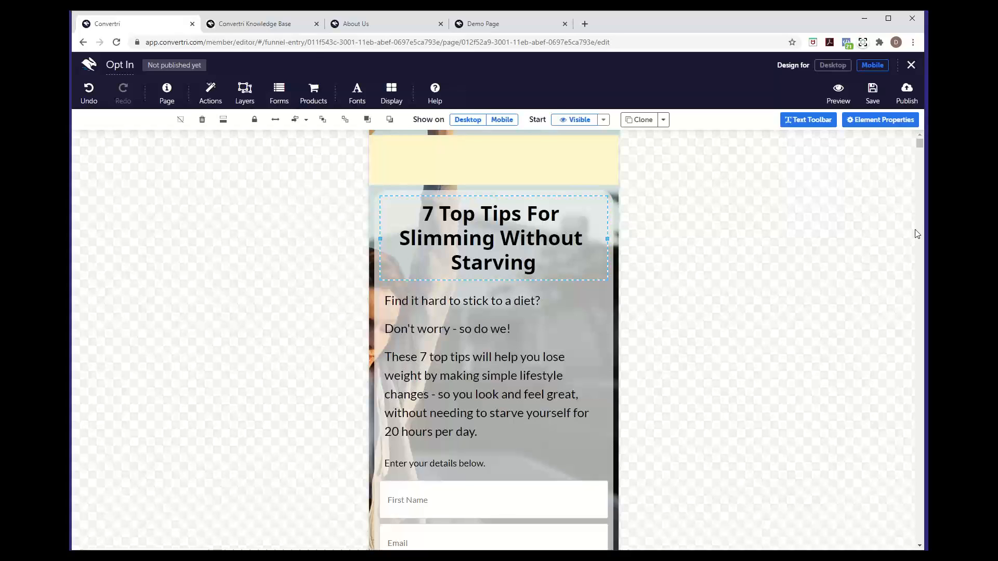
Save the Opt In page, return to the desktop design, and close the editor.
click(871, 93)
click(833, 65)
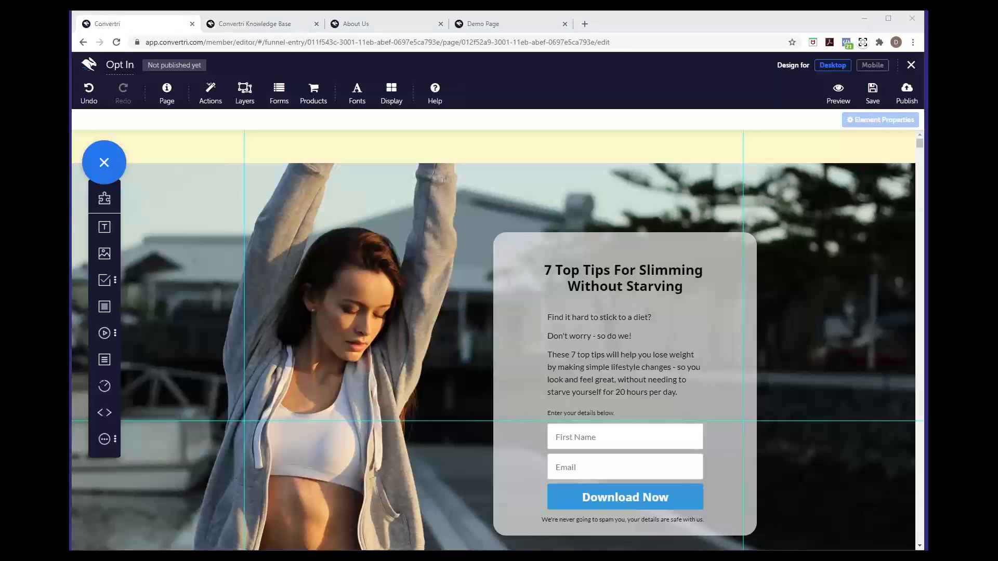
click(911, 64)
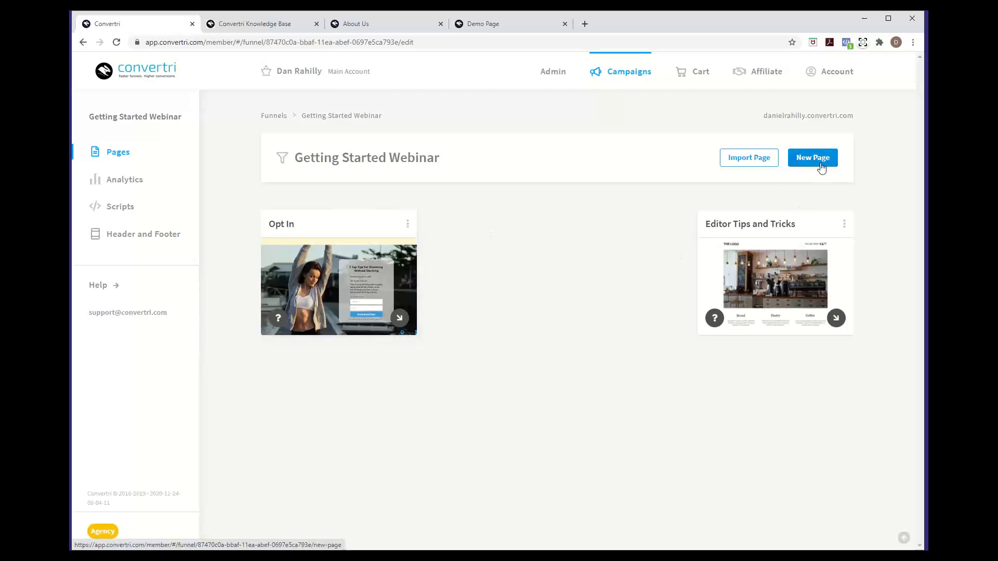
click(407, 224)
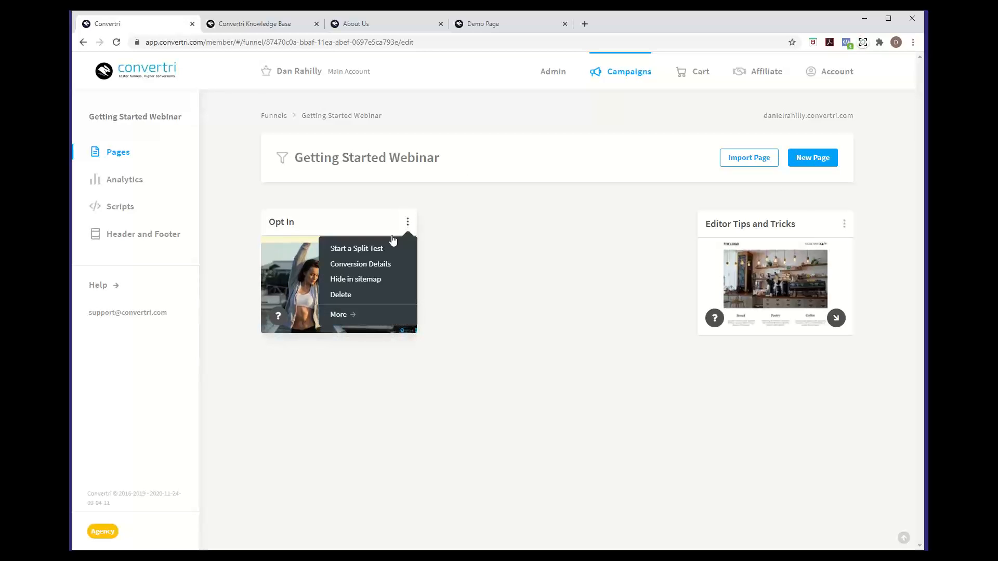
click(352, 315)
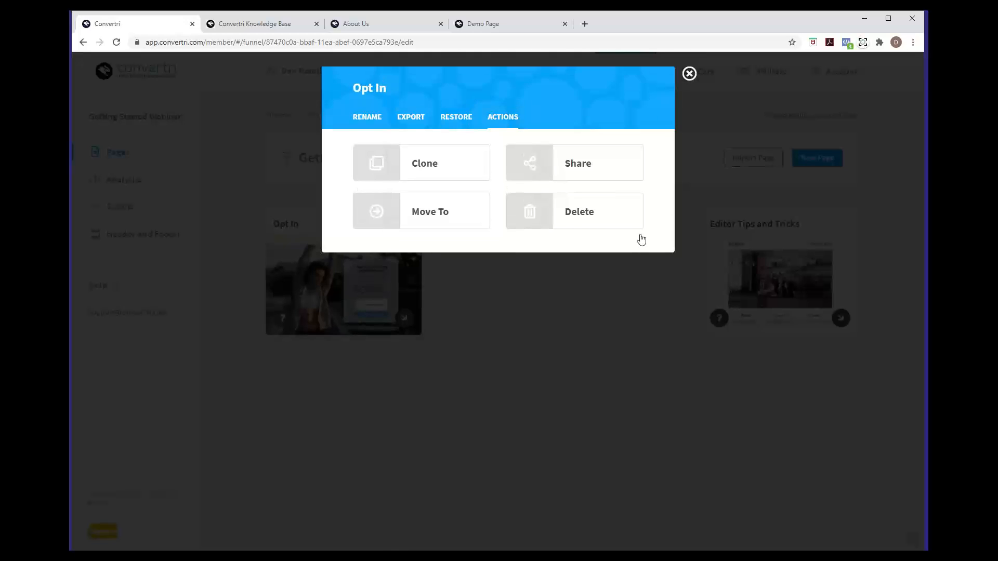
click(689, 73)
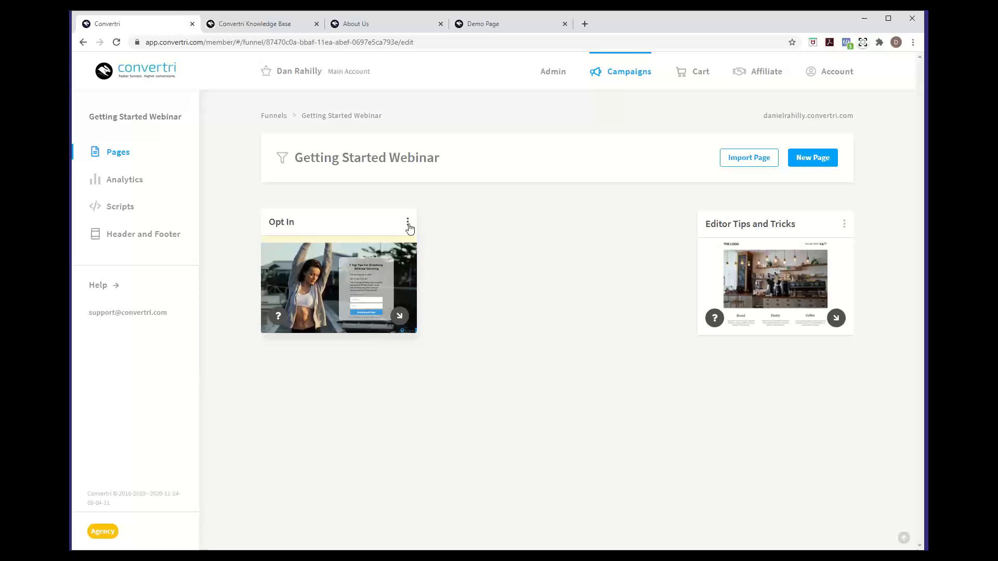
Clone the Opt In page as "Thank You" and place the copy between Opt In and Editor Tips and Tricks.
click(408, 223)
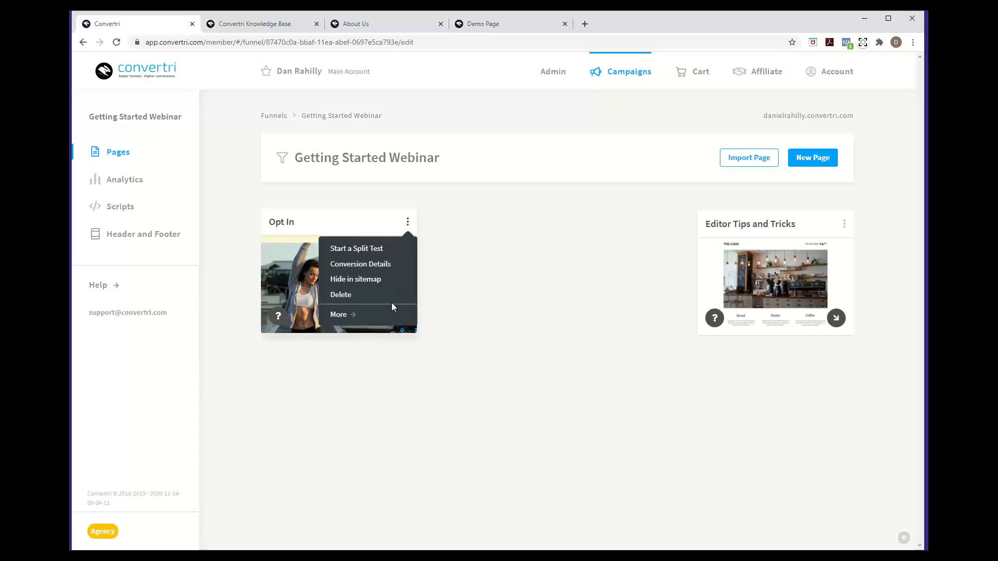
click(387, 316)
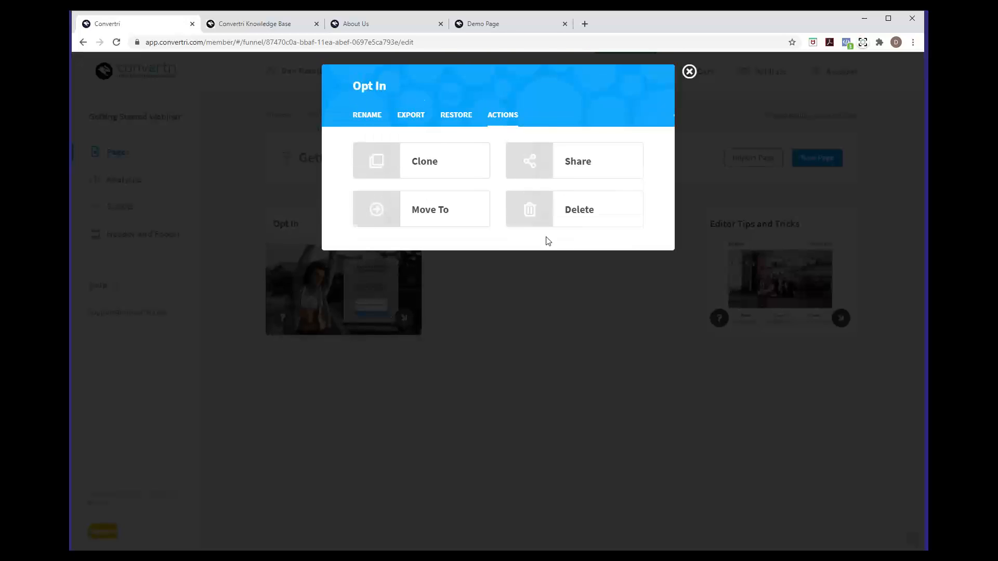
click(436, 172)
click(509, 181)
text(Thank You)
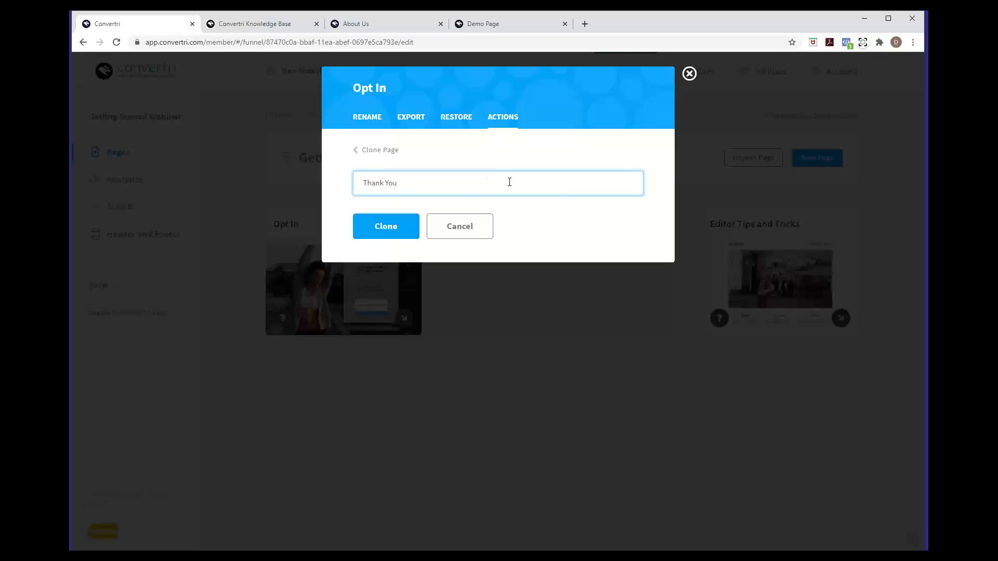
click(401, 225)
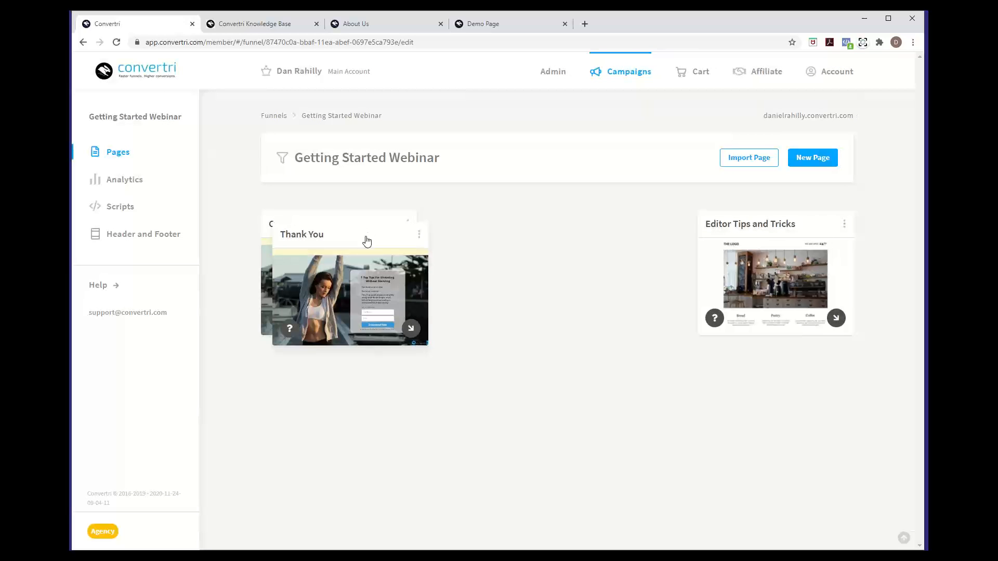
drag(367, 240, 574, 232)
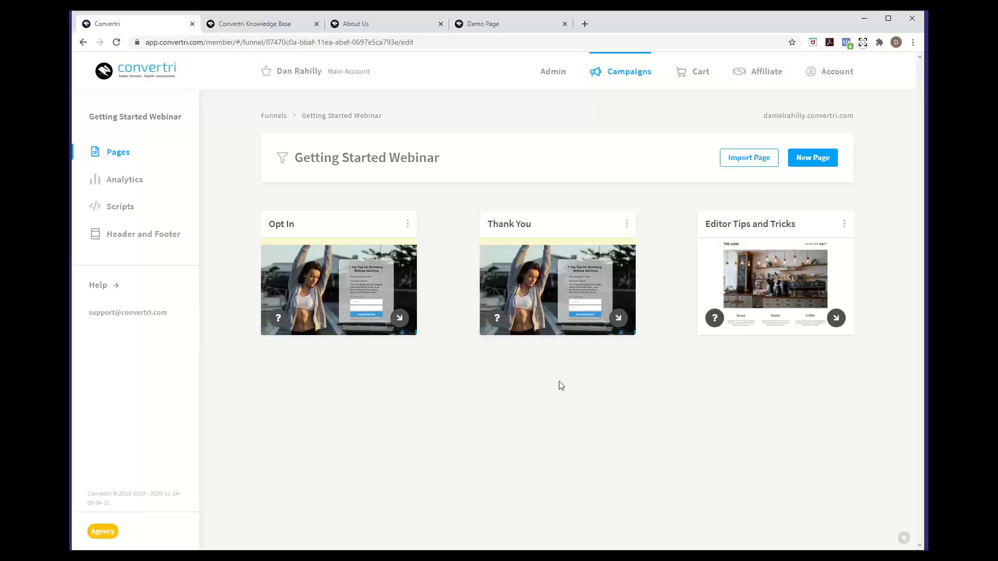
Open the Thank You page for editing and delete the First Name and Email form fields.
mouse_move(554, 289)
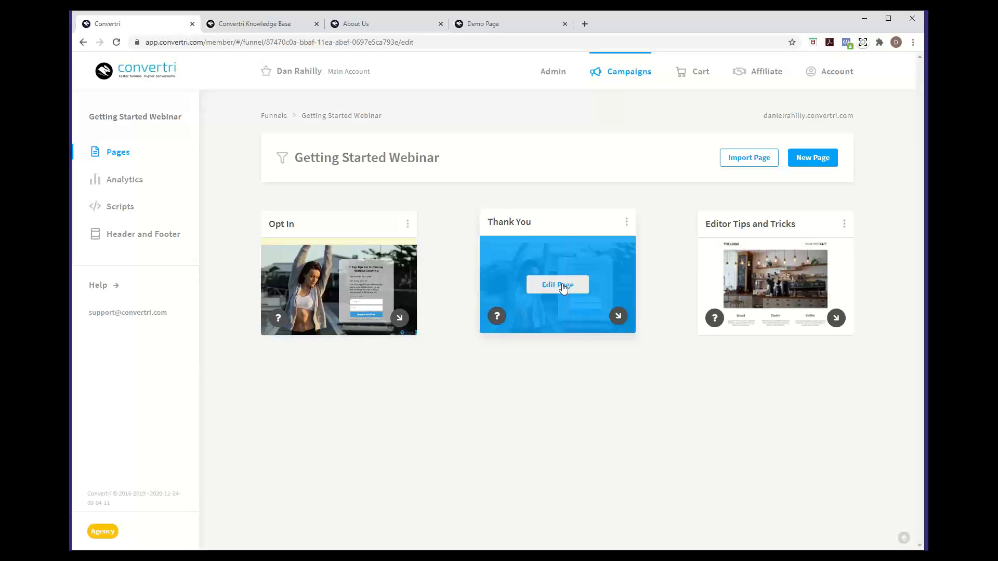
click(563, 288)
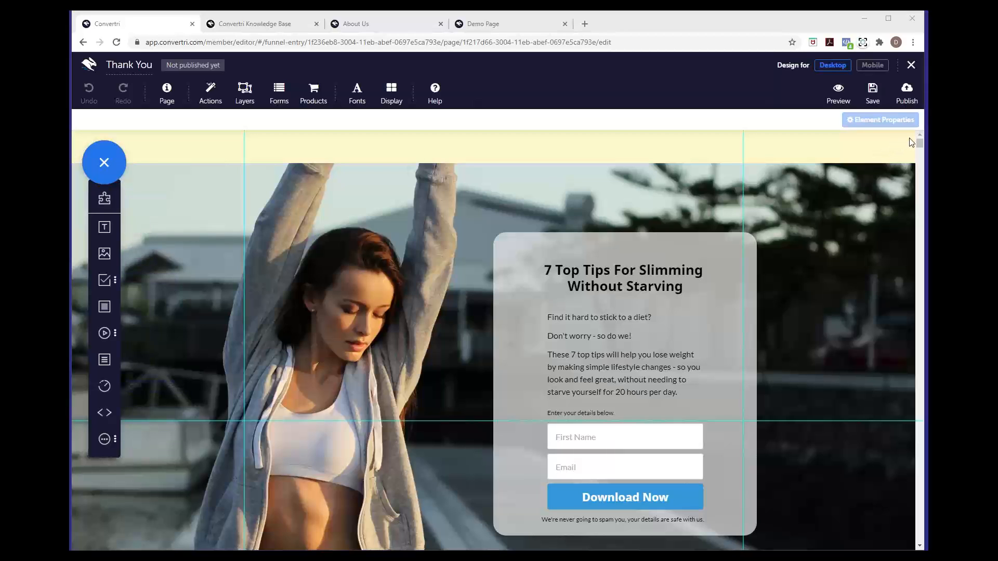
scroll(698, 312, down, 2)
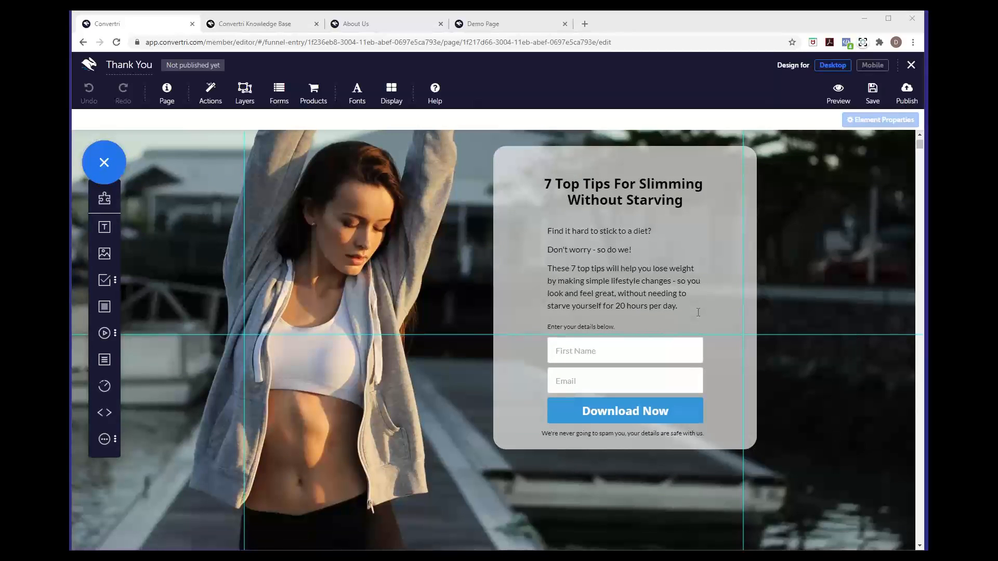
click(643, 364)
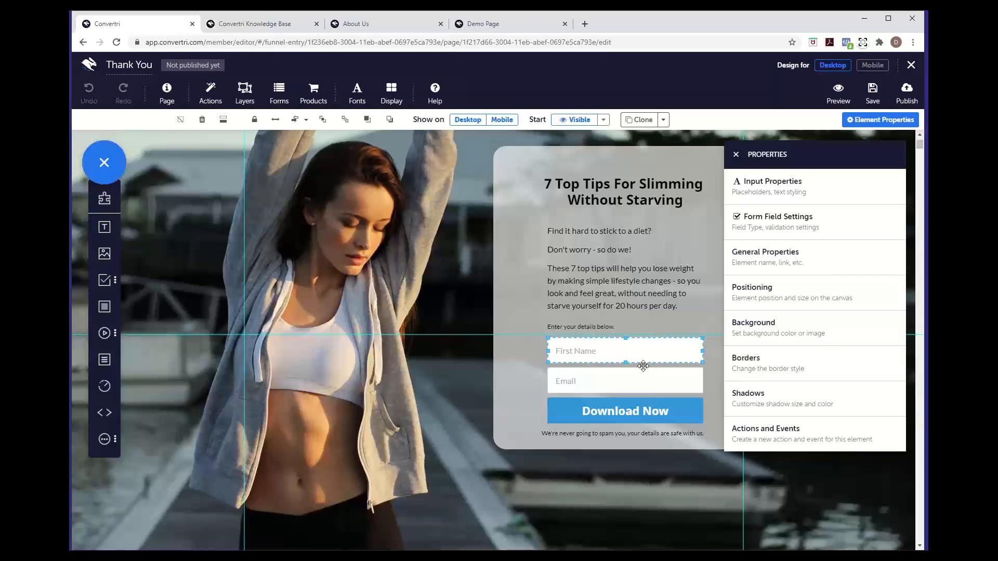
key(Delete)
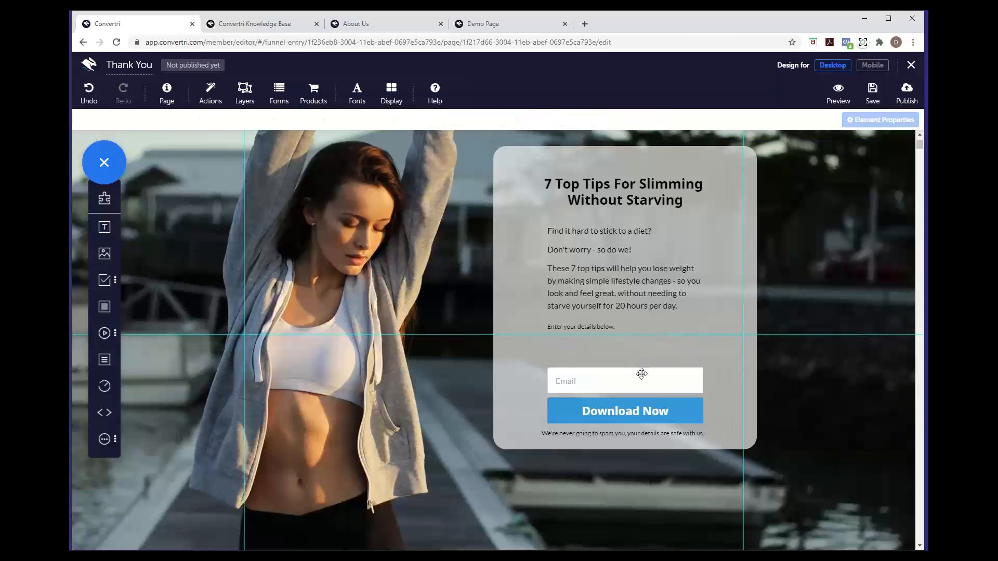
click(641, 375)
key(Delete)
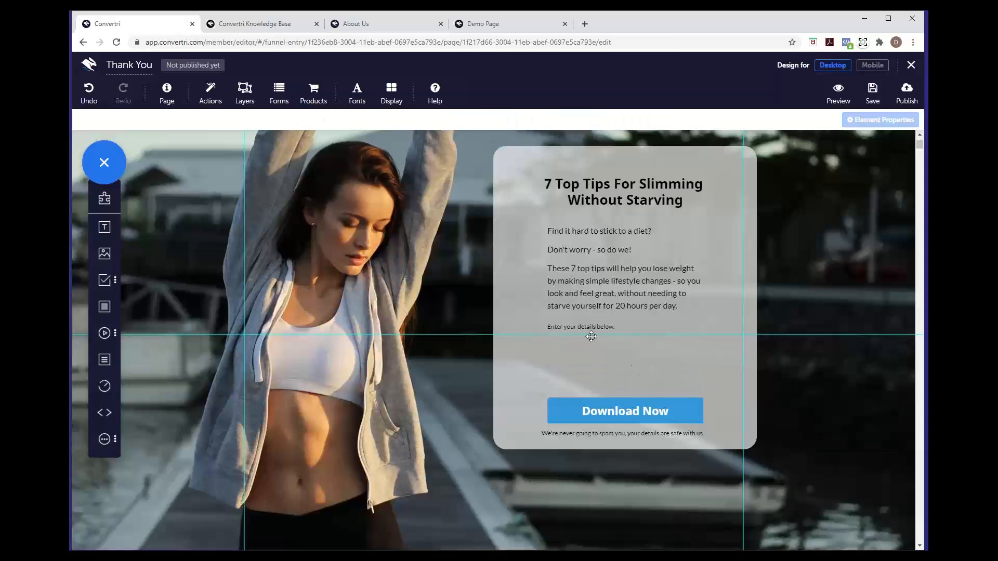
Delete the "Enter your details below." text and the no-spam disclaimer beneath the Download Now button.
click(586, 326)
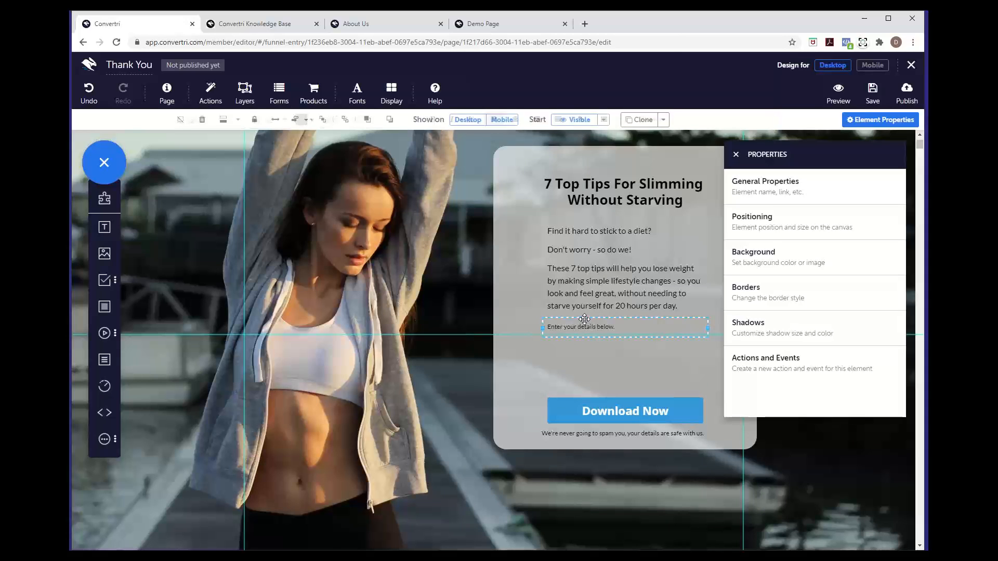
key(Delete)
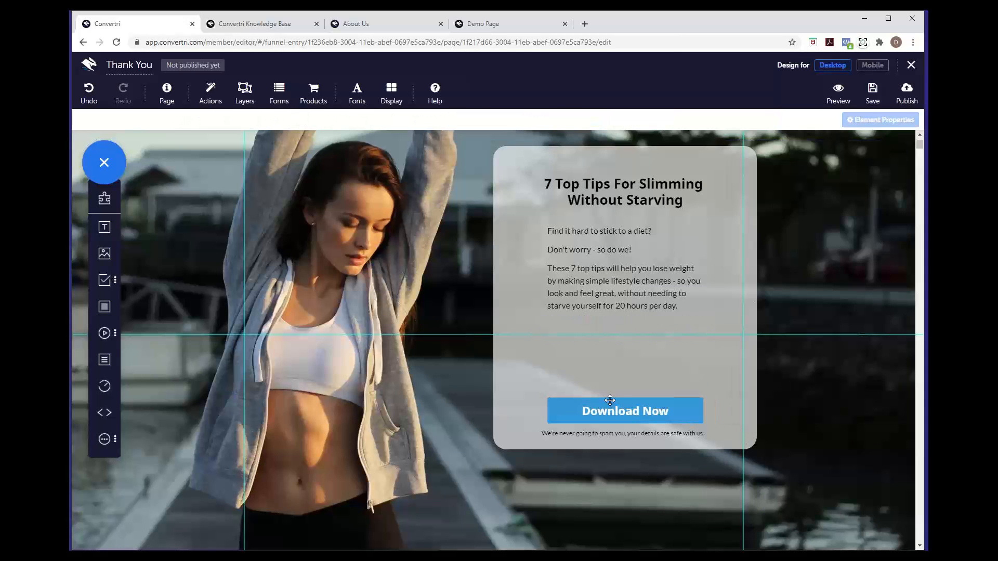
click(621, 433)
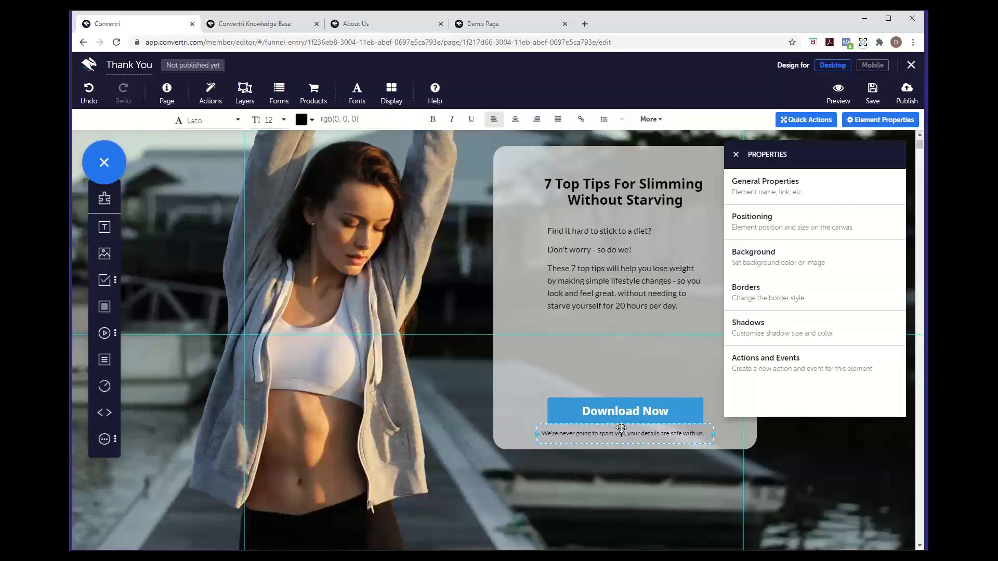
key(Delete)
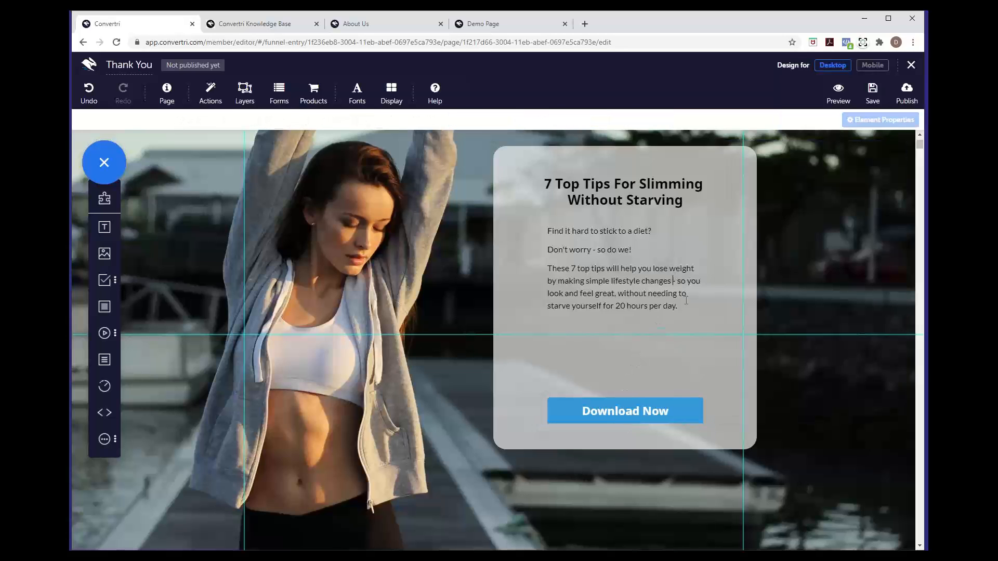
Replace the body paragraph with "Click below to download your free guide on 7 Top Tips For Slimming Without Starving.".
click(686, 306)
click(685, 306)
drag(685, 306, 548, 235)
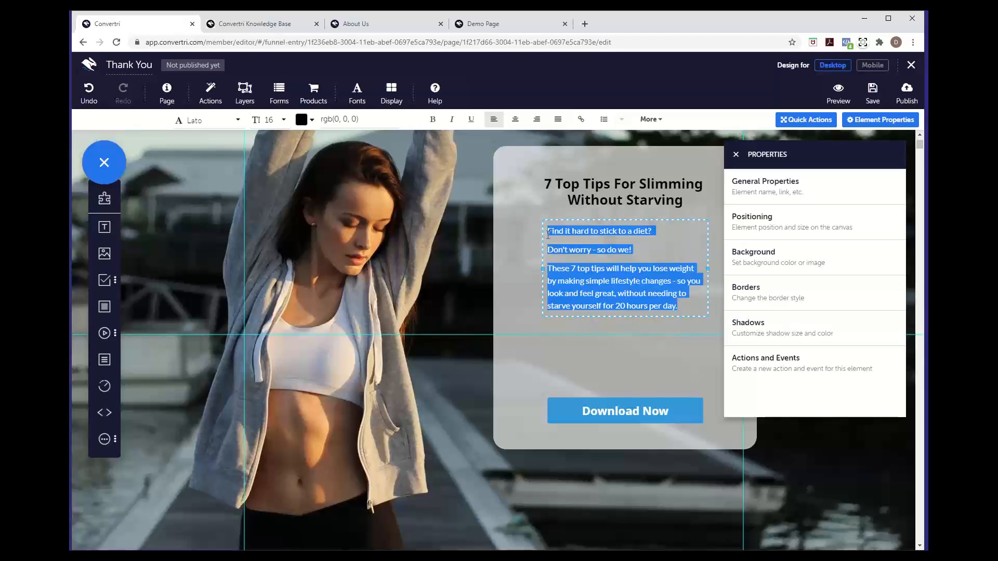
text(Click bel)
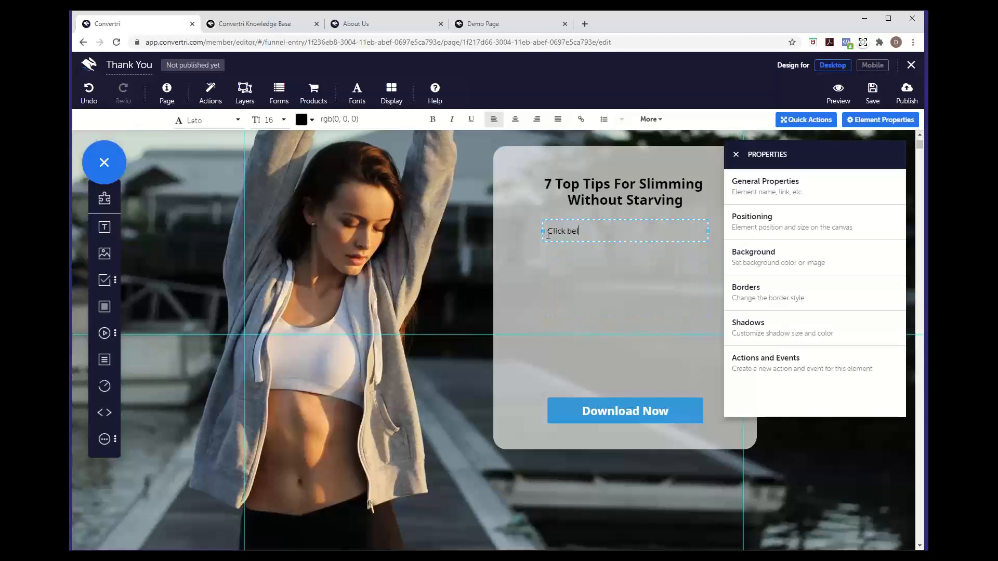
text(ow to download your free guide on)
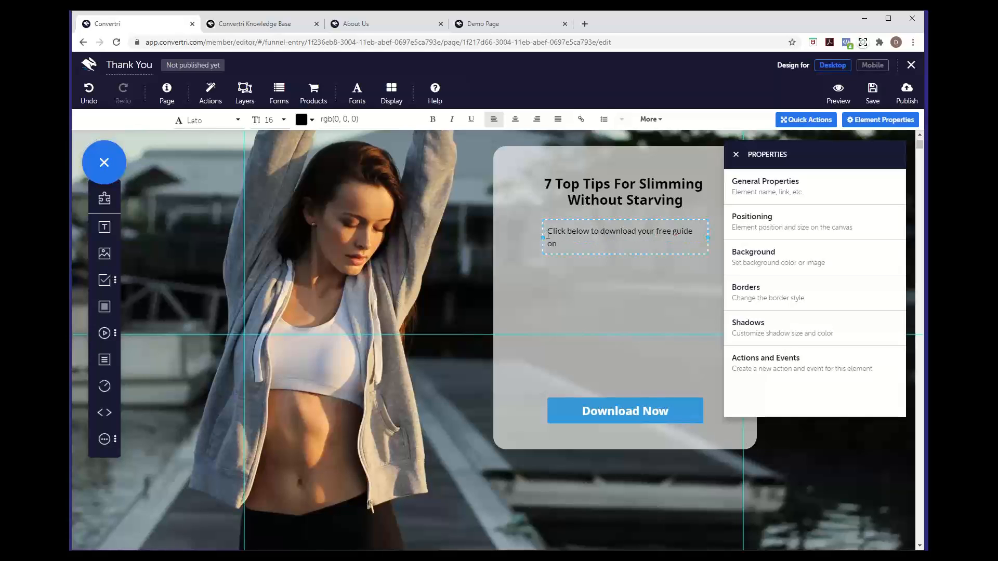
text( 7 Top Tips For Slimming Without)
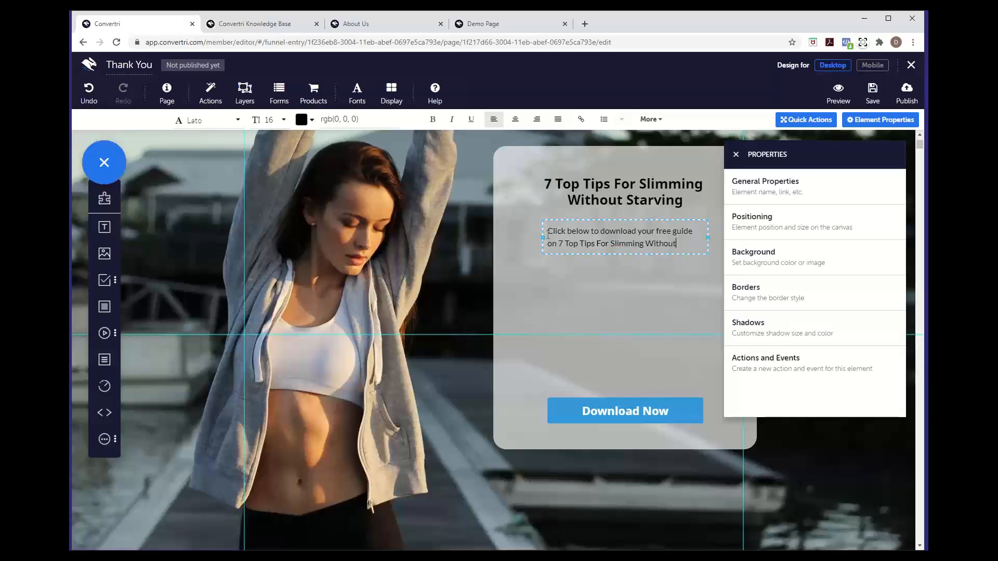
text( Starving.)
Move the Download Now button up directly beneath the body text, to about x 583, y 430, centered under the heading.
click(645, 405)
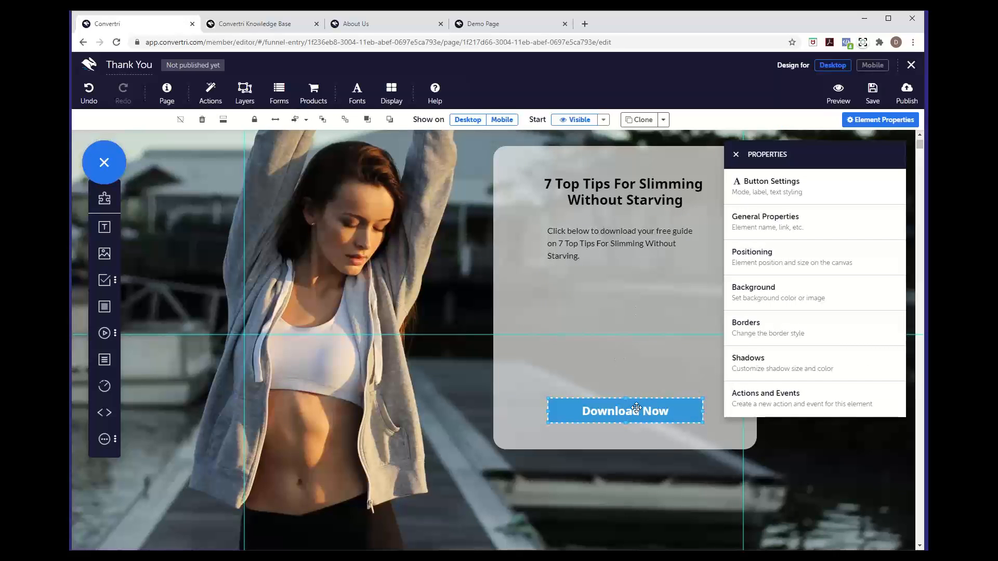
drag(636, 406, 635, 276)
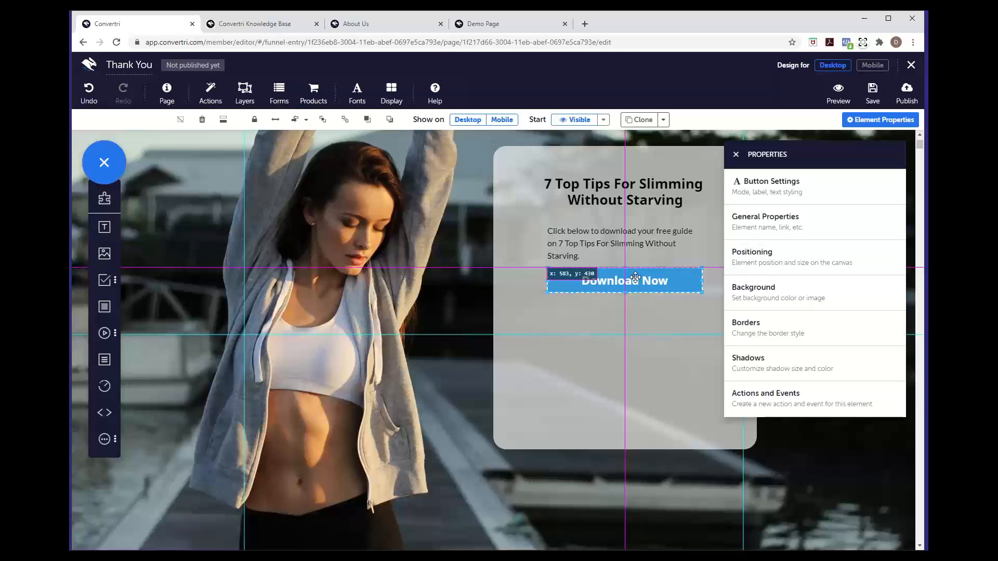
drag(635, 277, 635, 277)
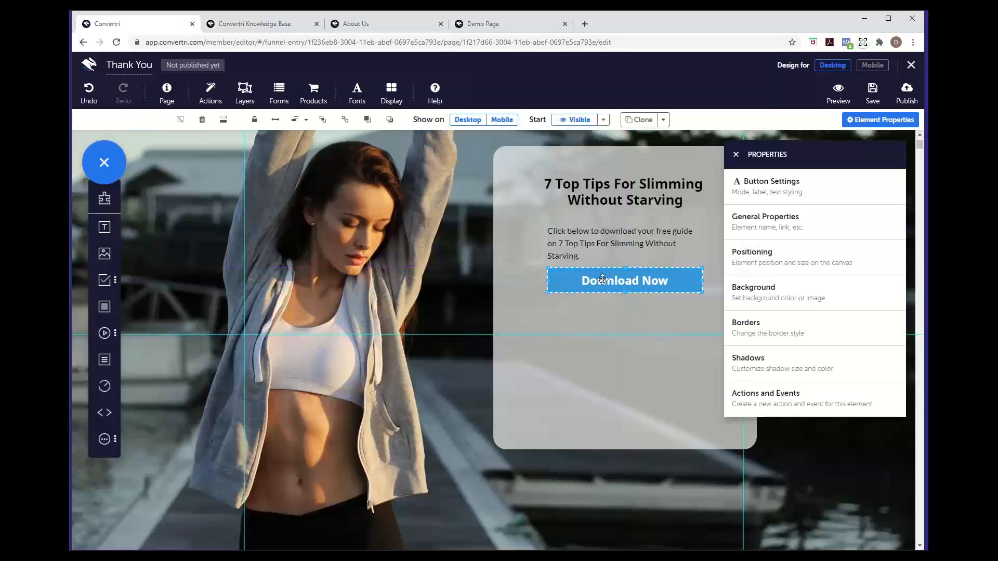
Nudge the Download Now button down slightly to leave a gap beneath the paragraph text.
key(Down)
key(Down)
key(Down)
key(Down)
key(Down)
key(Down)
key(Down)
key(Down)
key(Down)
key(Down)
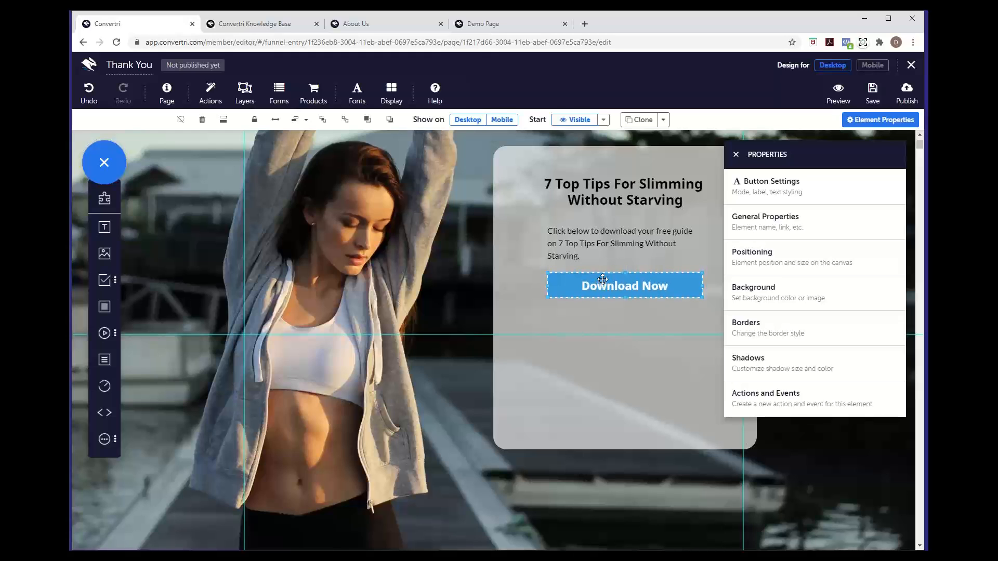
key(Down)
key(Down)
key(Down)
key(Down)
Shorten the translucent panel to end just below the Download Now button, and align it with its contents to the right and horizontal guides.
click(638, 393)
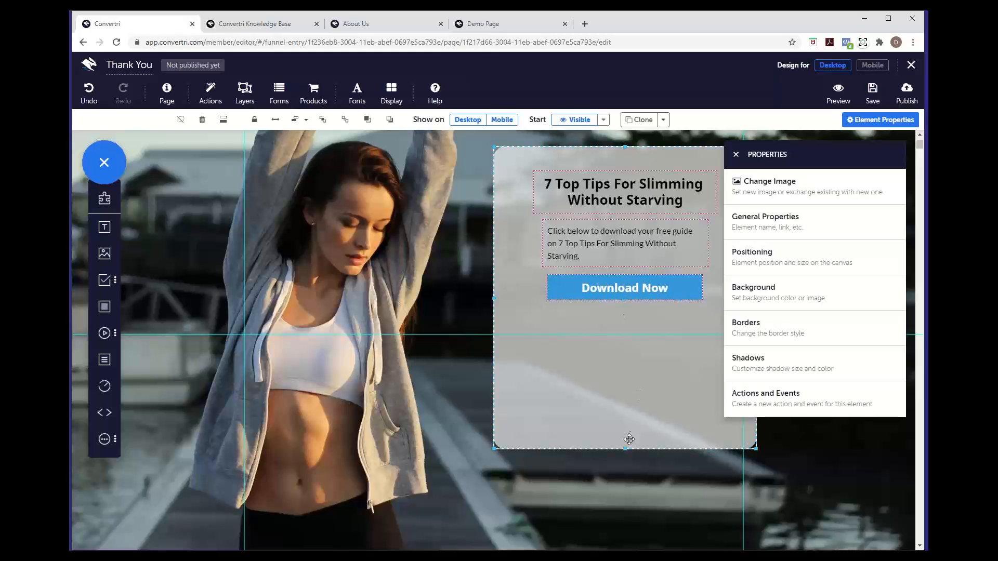
drag(625, 449, 600, 417)
click(656, 468)
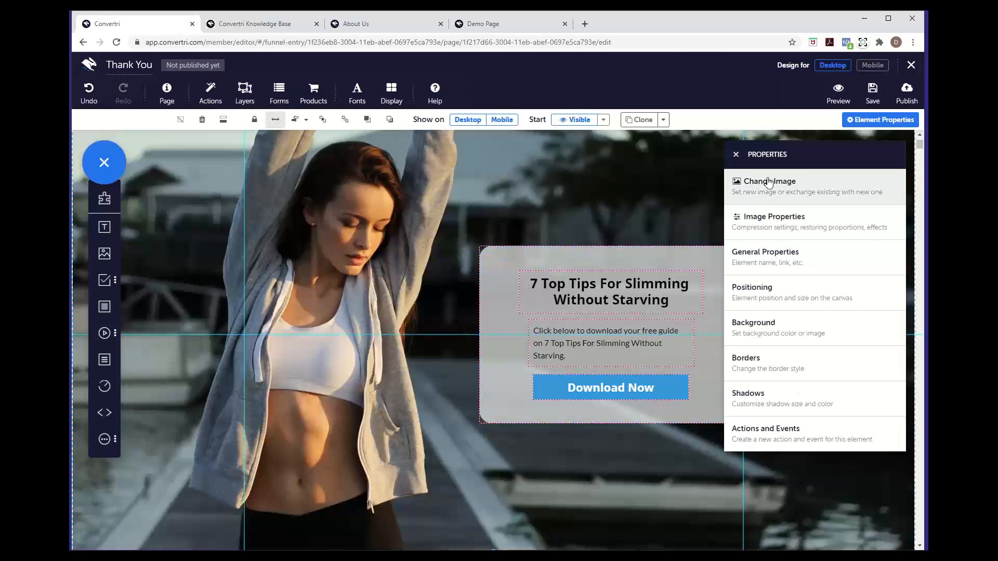
click(739, 156)
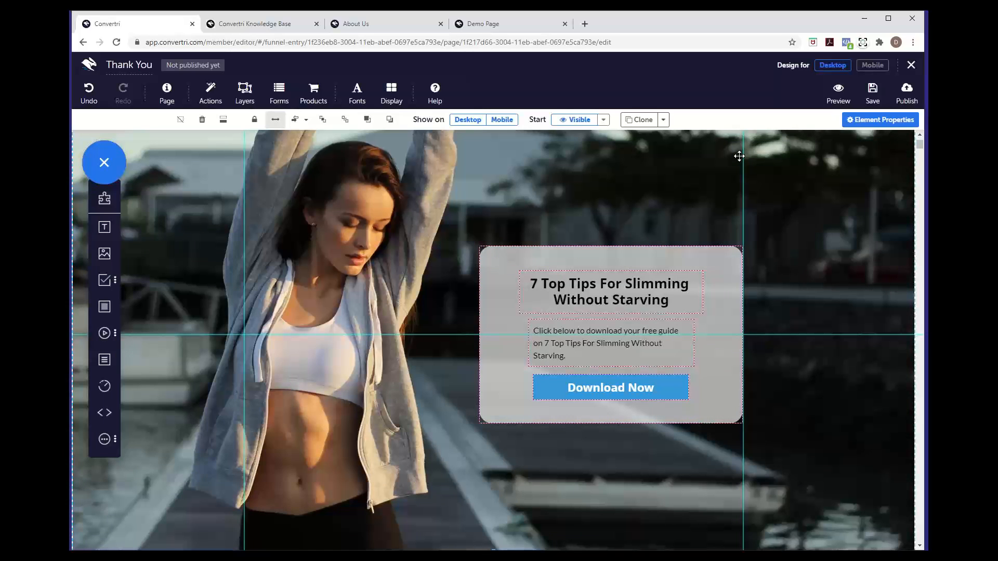
Change the Download Now button's background fill to dark green, rgb(44, 105, 27).
click(673, 398)
click(868, 120)
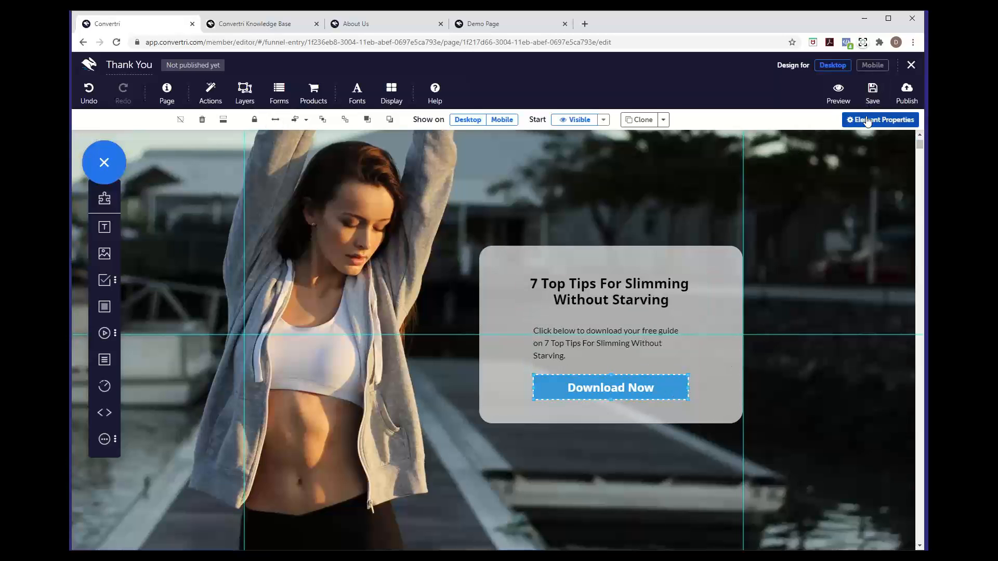
click(796, 306)
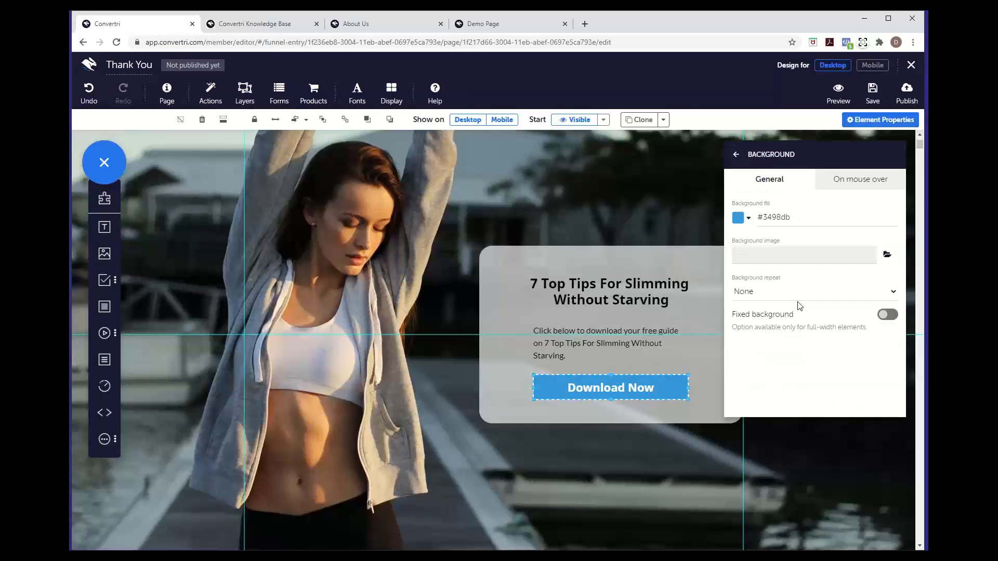
click(738, 219)
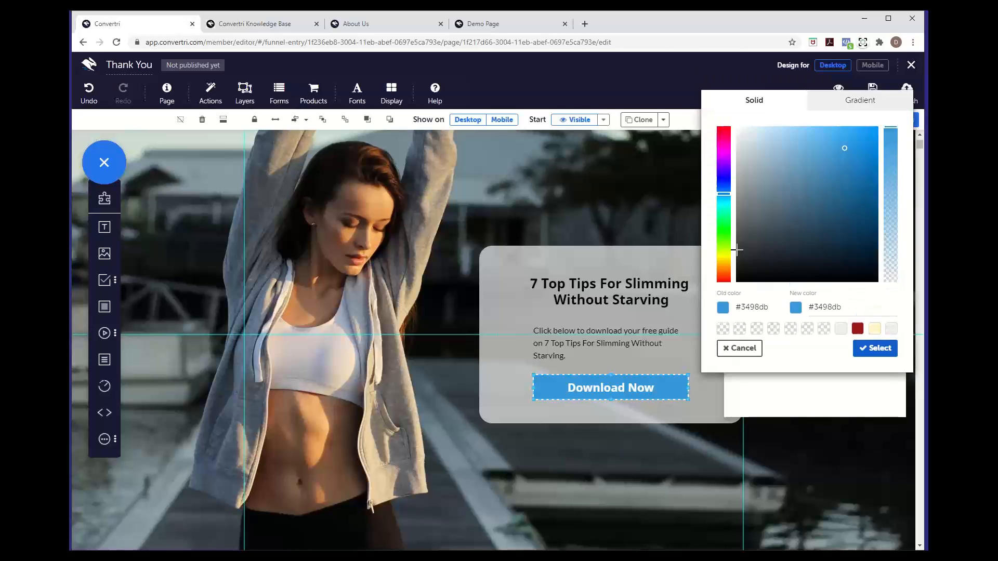
mouse_move(728, 238)
mouse_down()
mouse_move(724, 217)
mouse_move(723, 249)
mouse_up()
drag(809, 215, 842, 235)
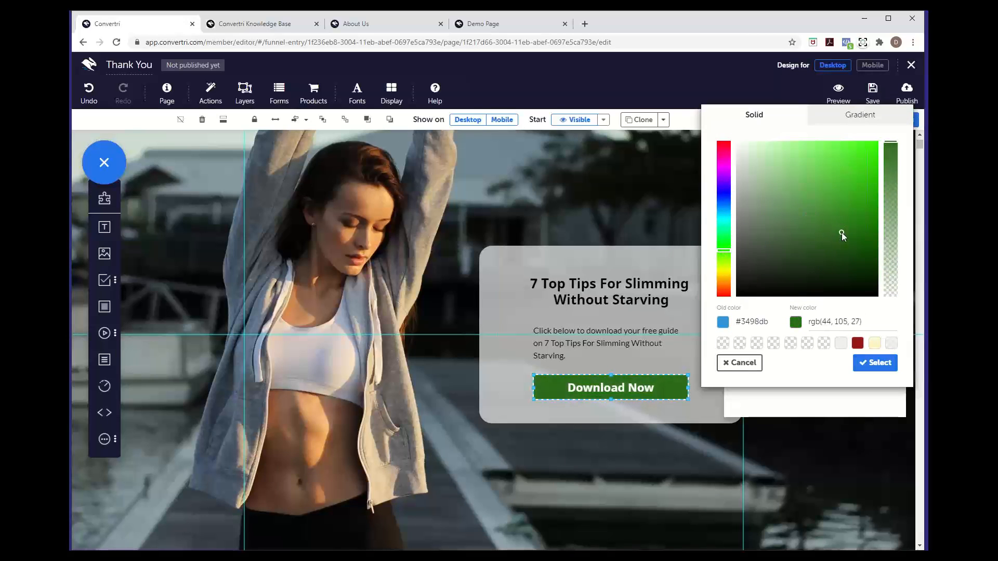
click(866, 364)
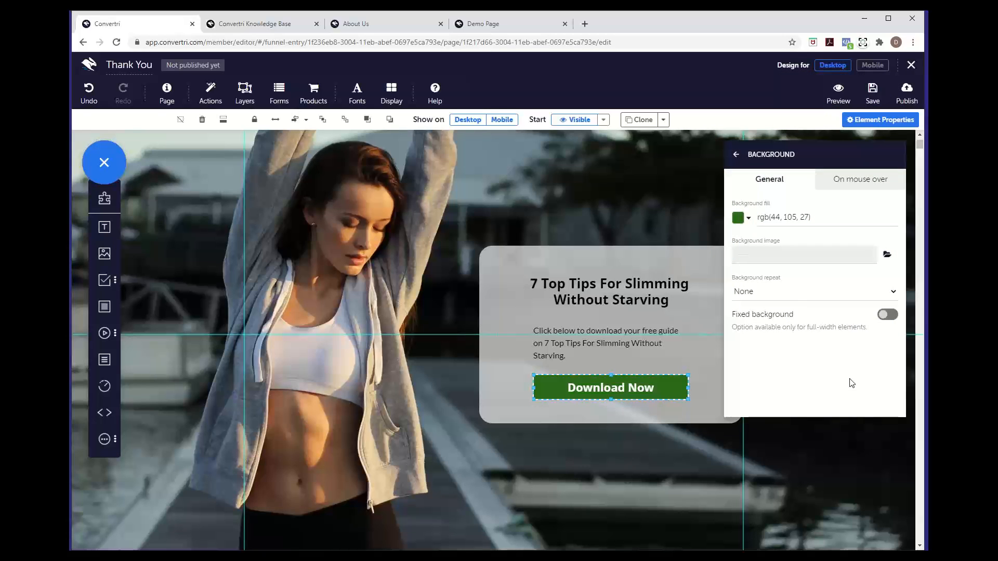
click(736, 155)
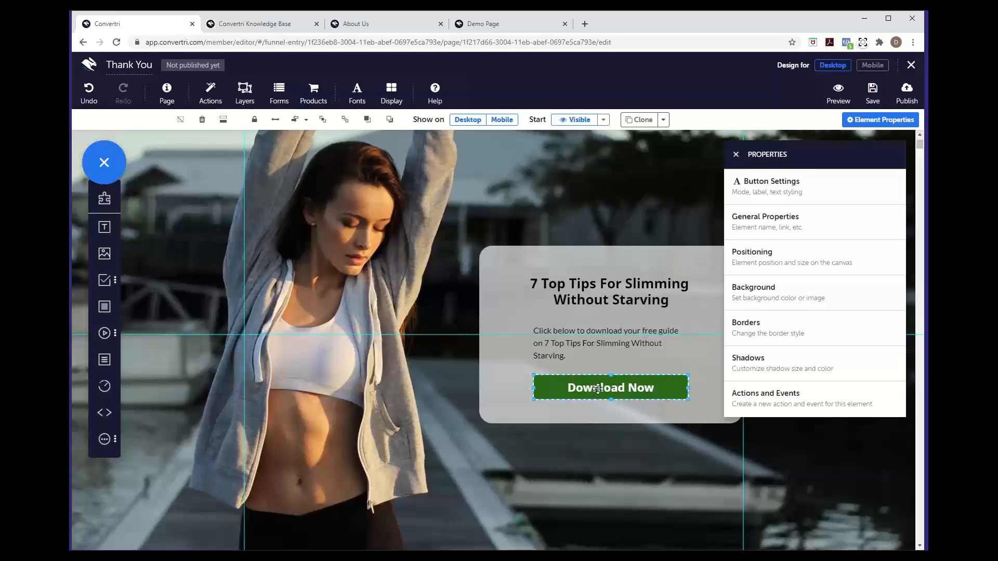
Set the Download Now button's mode to Download and assign 7 top tips.pdf from the file library as its download file.
click(818, 190)
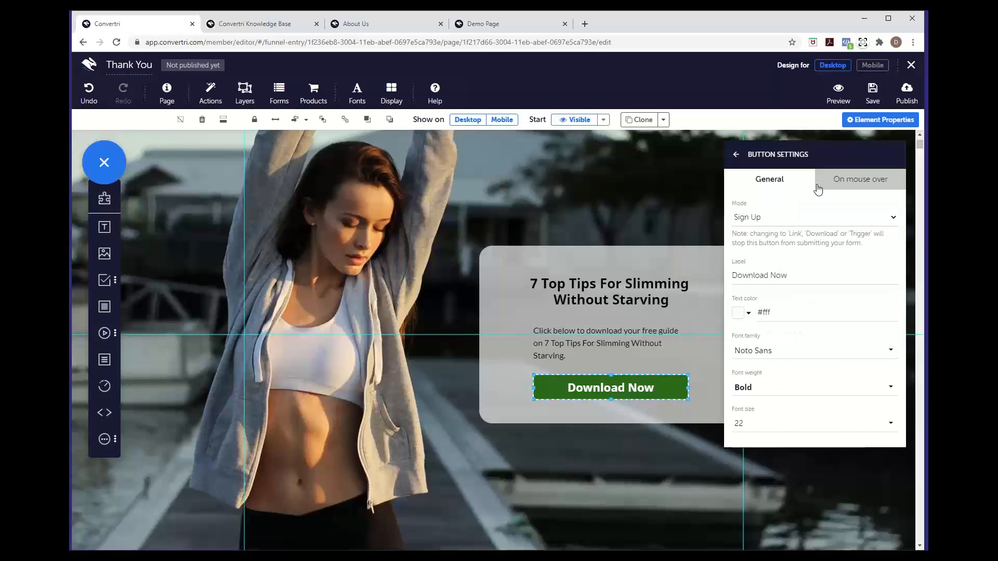
click(770, 222)
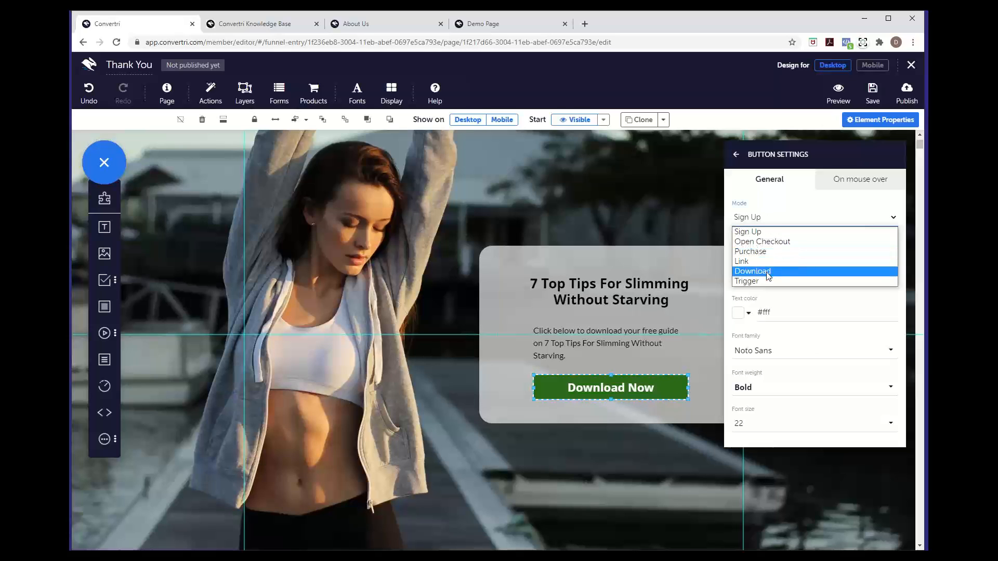
click(768, 272)
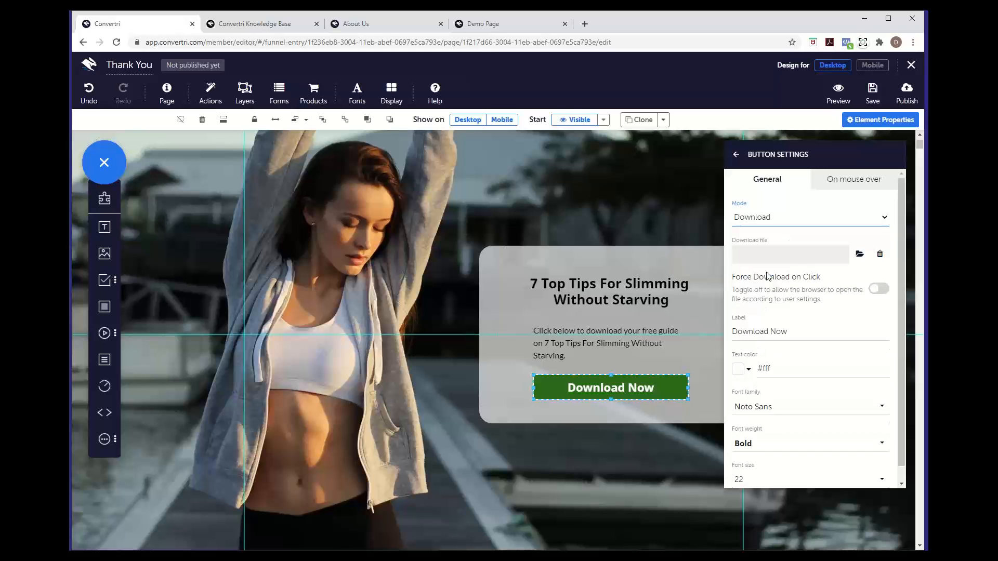
click(859, 254)
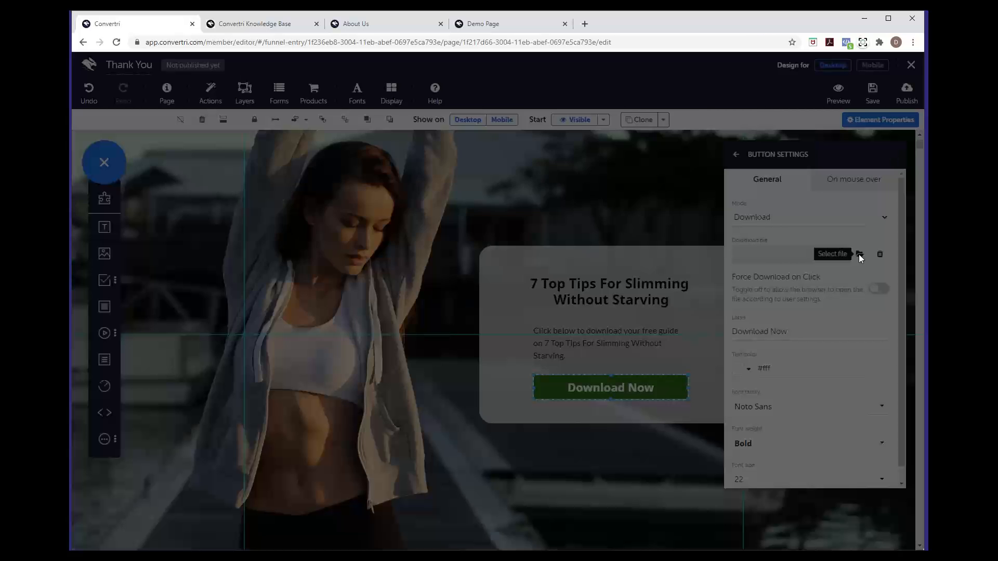
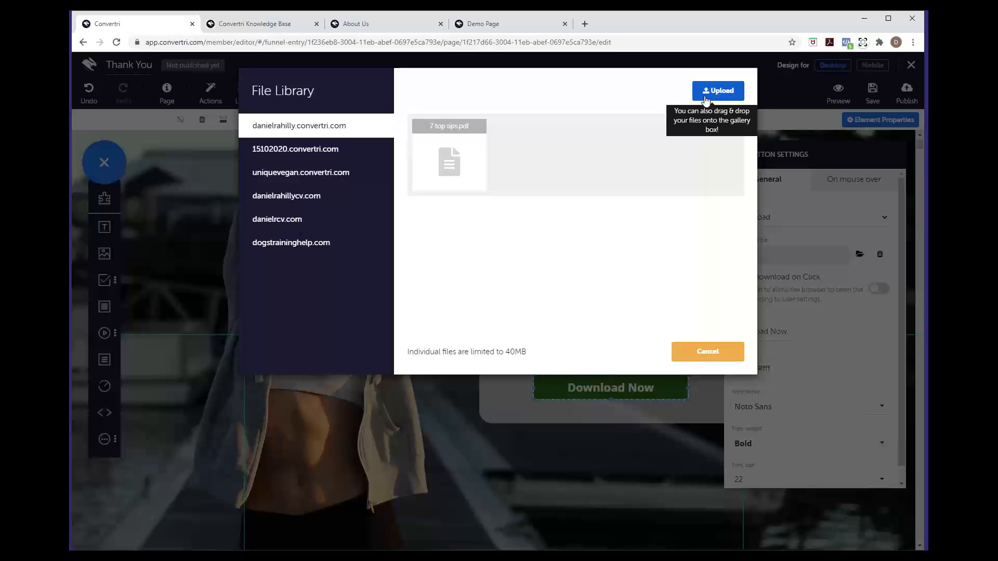
click(442, 178)
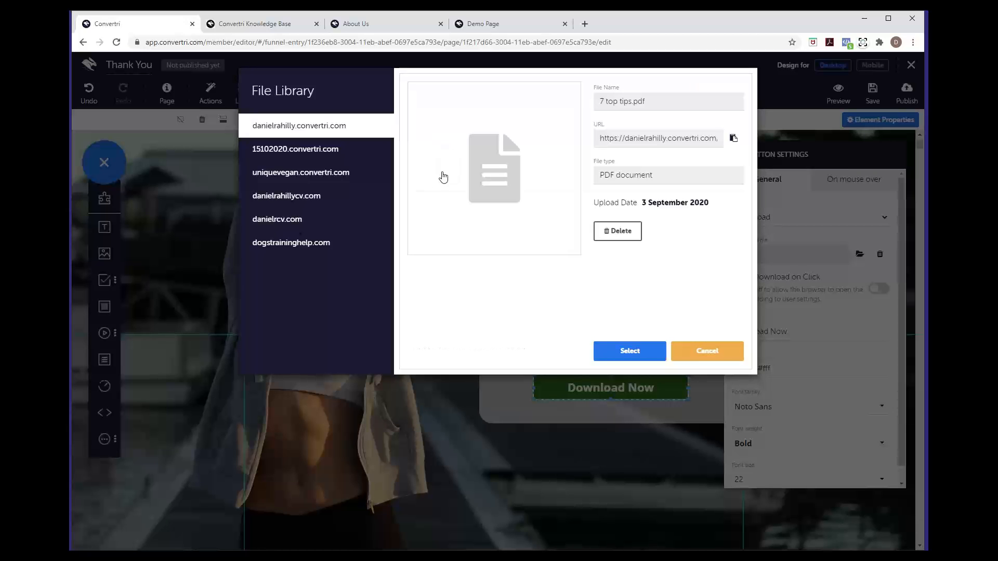
click(630, 350)
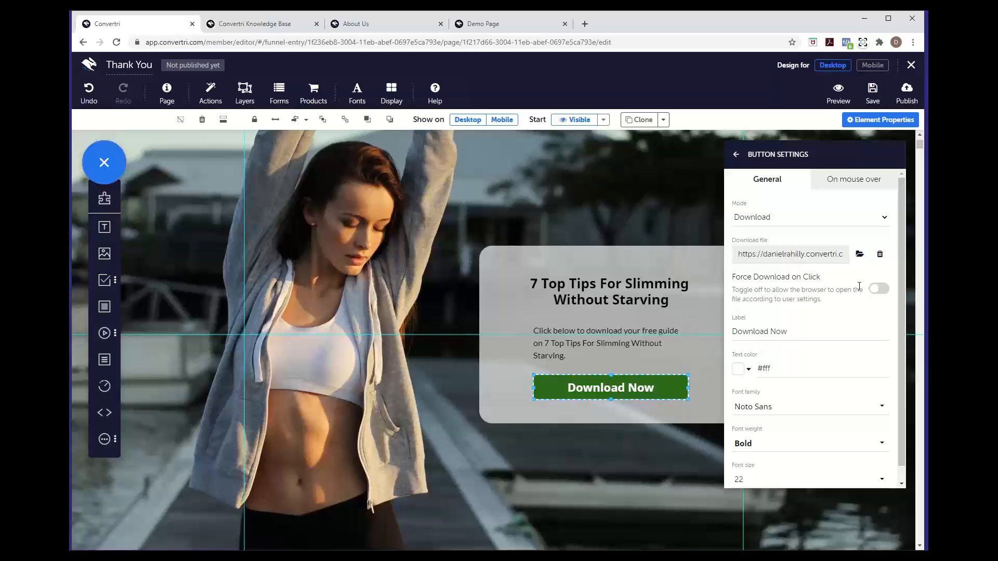
click(737, 161)
click(735, 157)
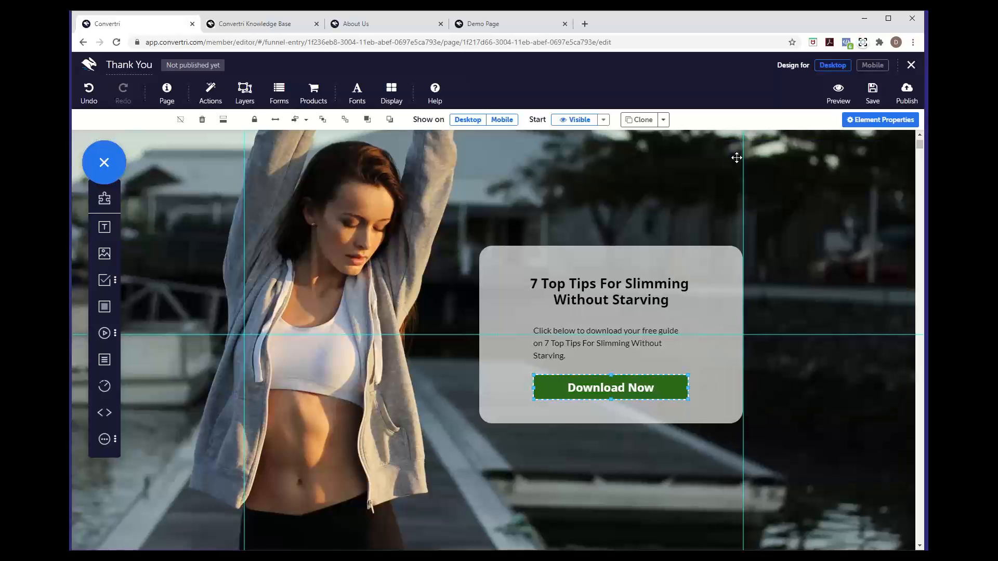
Publish the Thank You page with the path thankyou and exit the page editor.
scroll(537, 179, up, 2)
scroll(537, 178, down, 5)
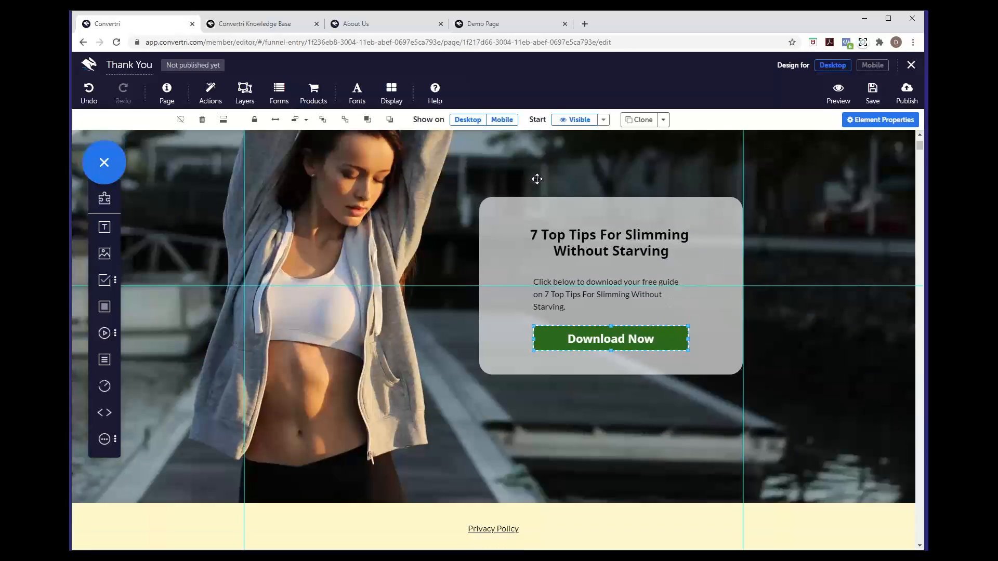
scroll(537, 179, up, 5)
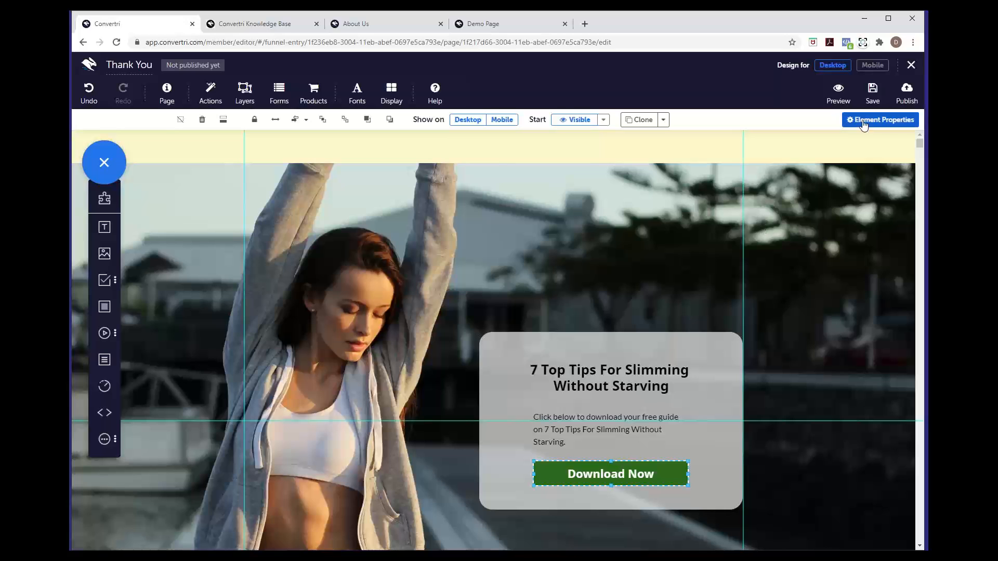
click(905, 96)
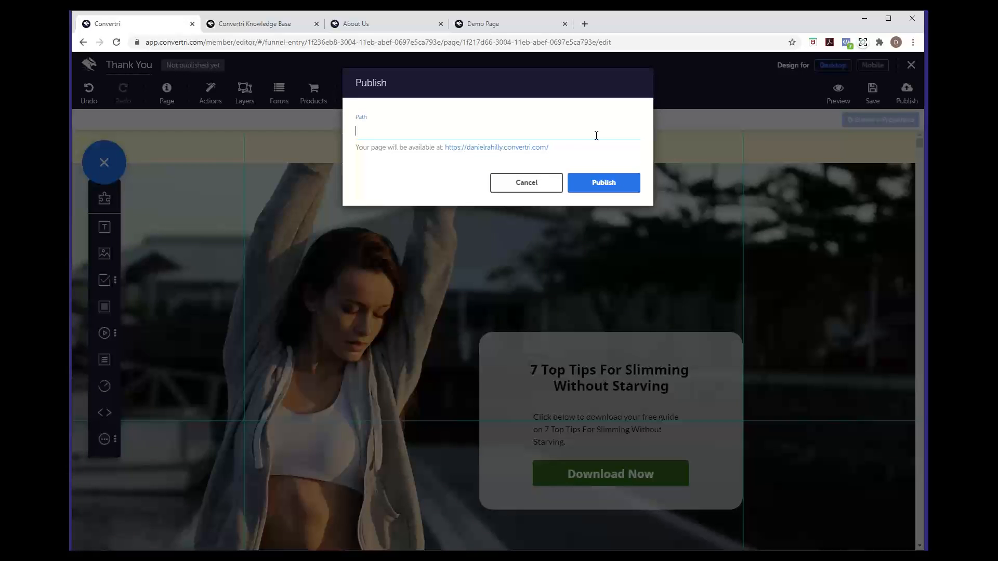
text(thankyou)
click(589, 184)
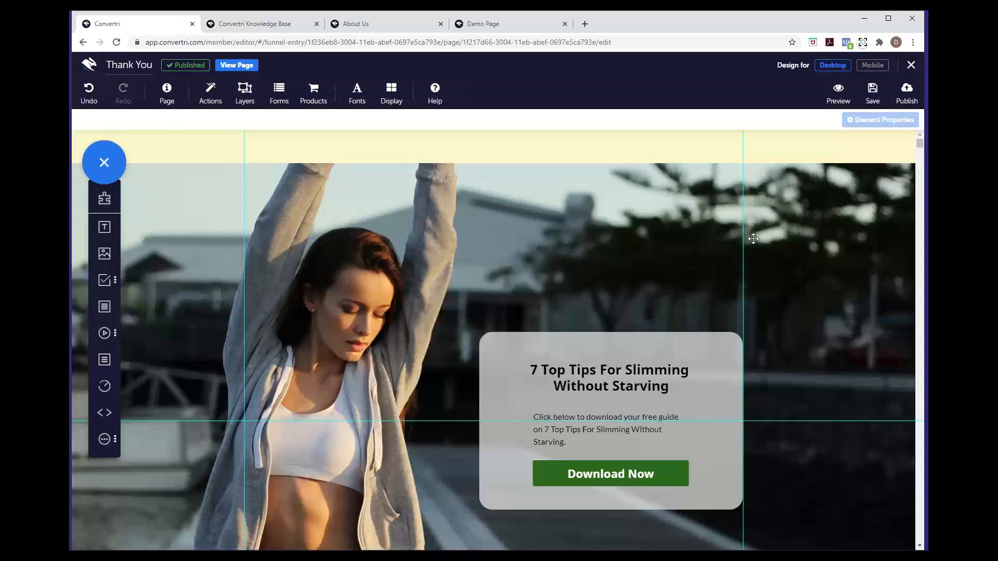
click(910, 71)
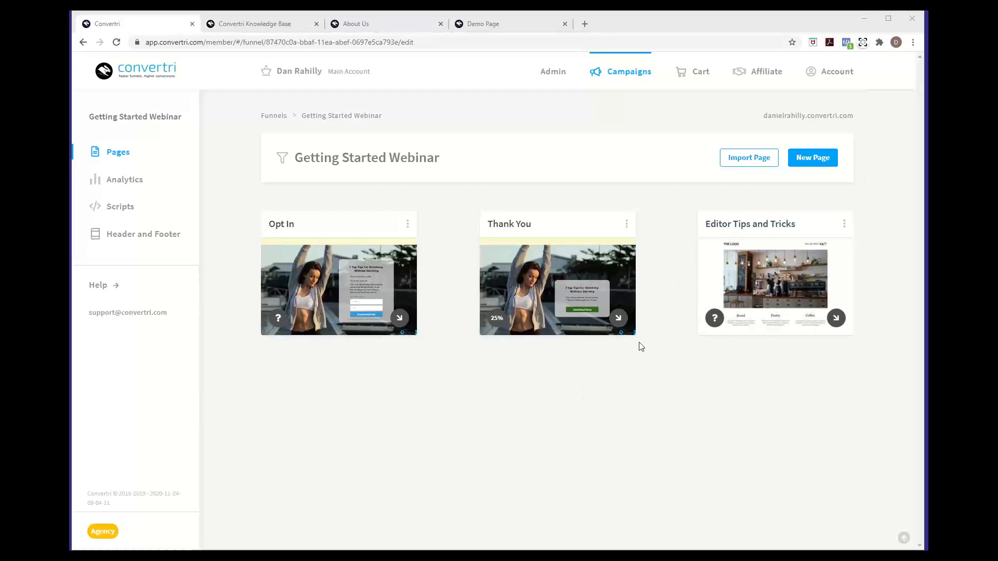
Connect the Opt In page to the Thank You page with a new arrow in the funnel.
mouse_move(362, 336)
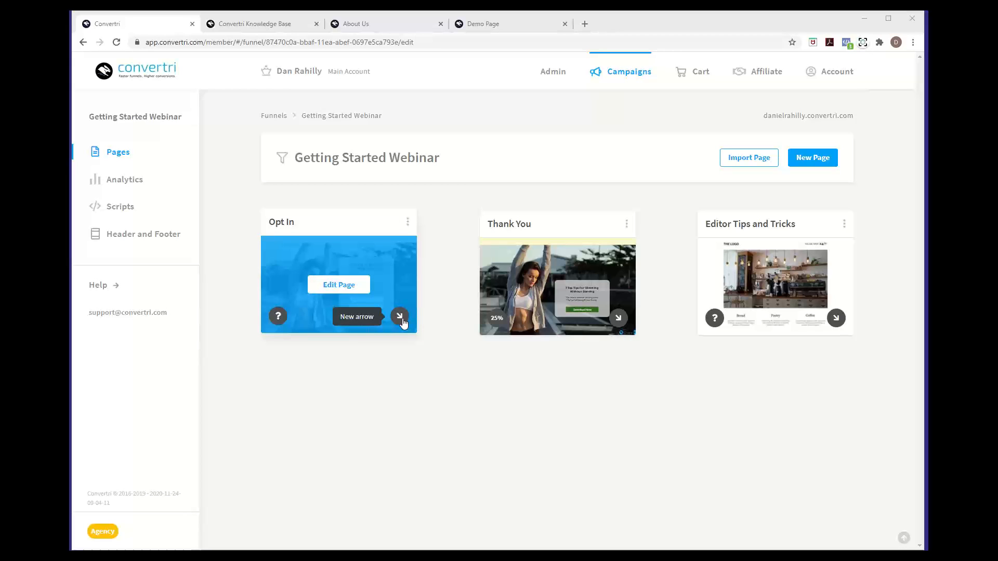
drag(403, 320, 551, 283)
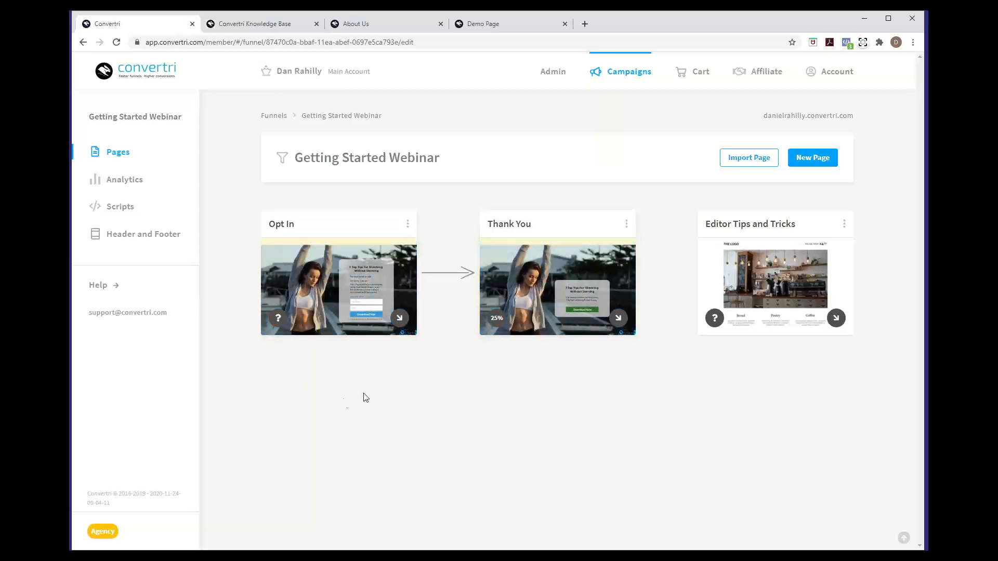
mouse_move(437, 274)
mouse_move(539, 280)
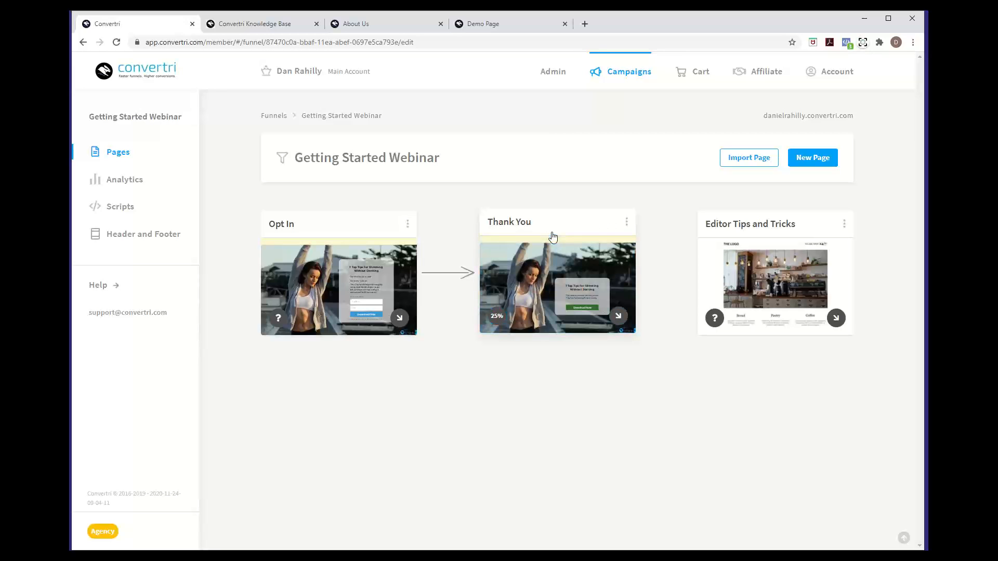
mouse_move(392, 302)
mouse_move(533, 300)
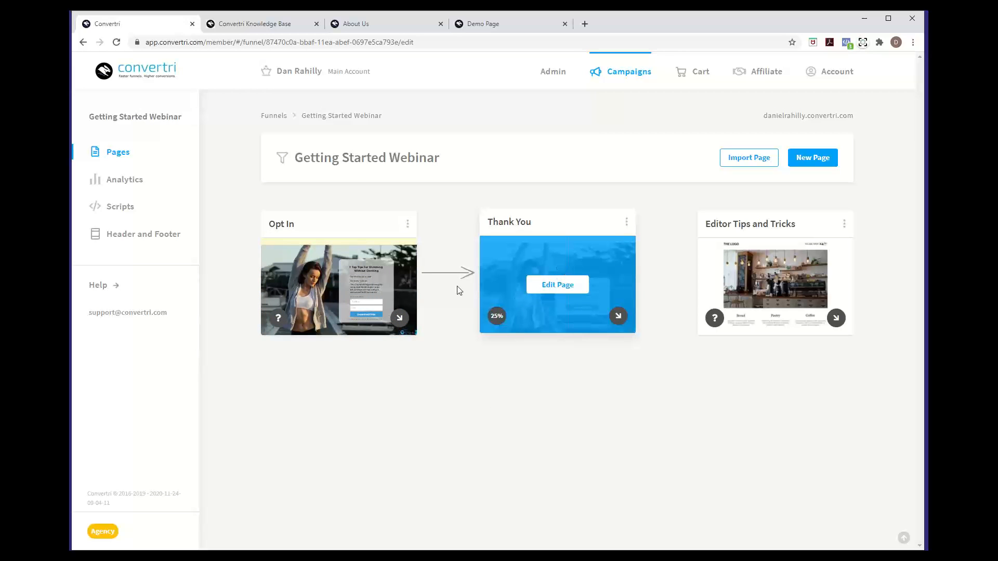
Open the Opt In page for editing and connect its form to the MailChimp list Dogs Training Help.
click(338, 272)
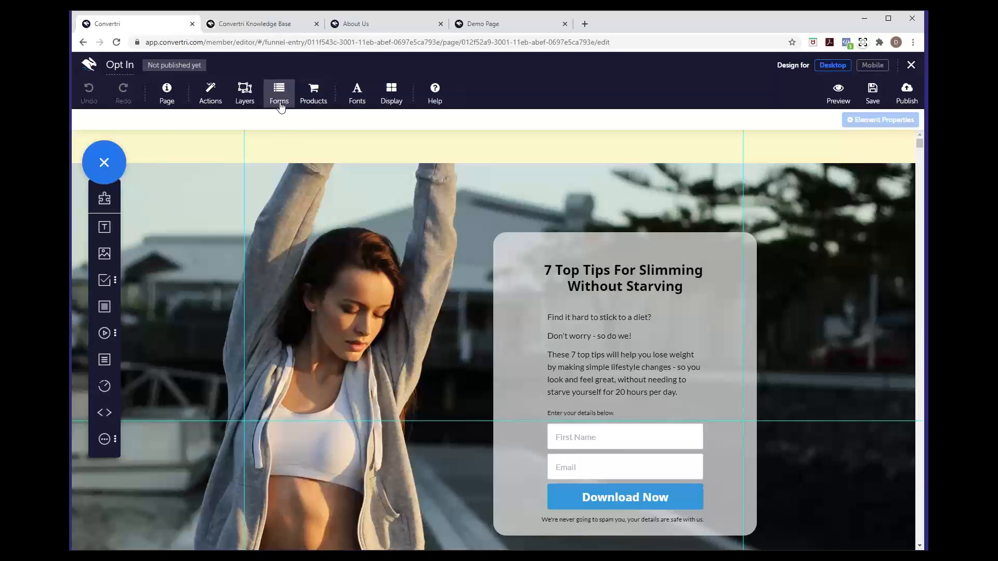
click(280, 104)
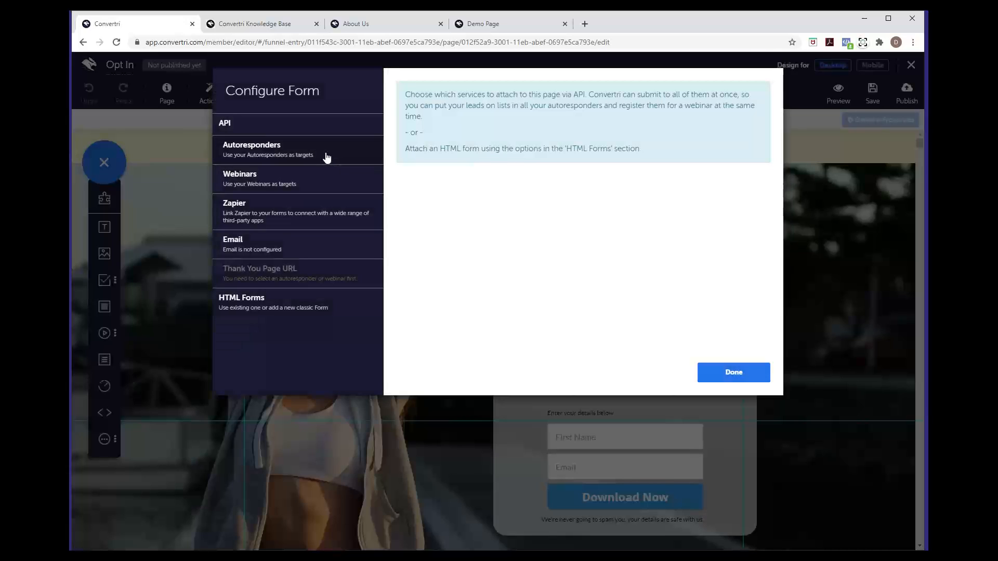
scroll(285, 338, down, 2)
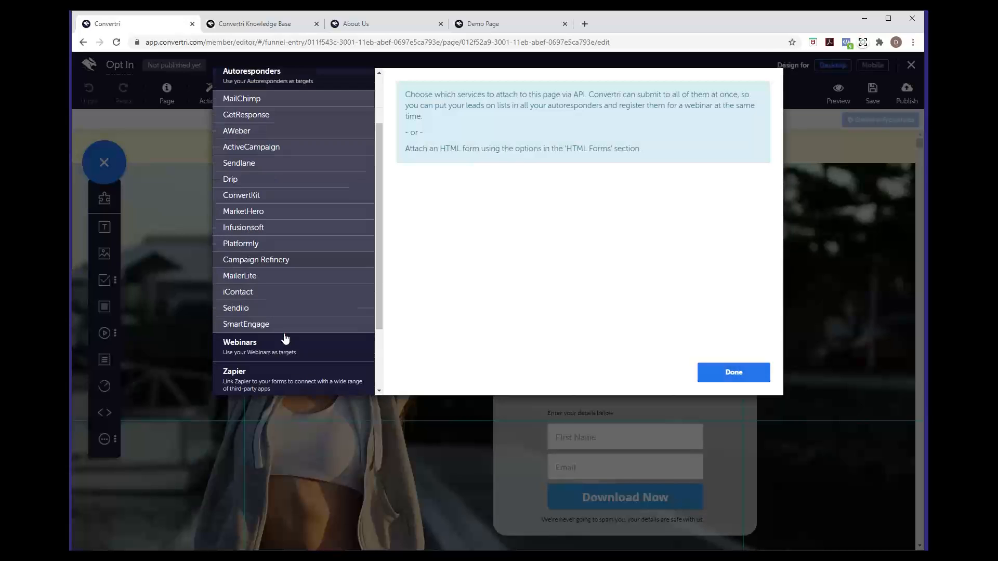
scroll(285, 338, up, 2)
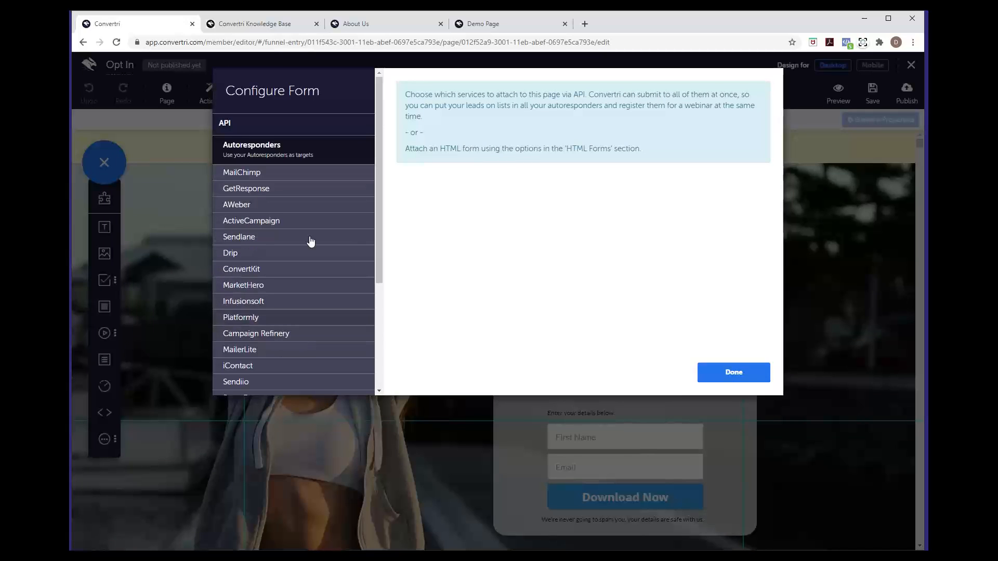
click(326, 180)
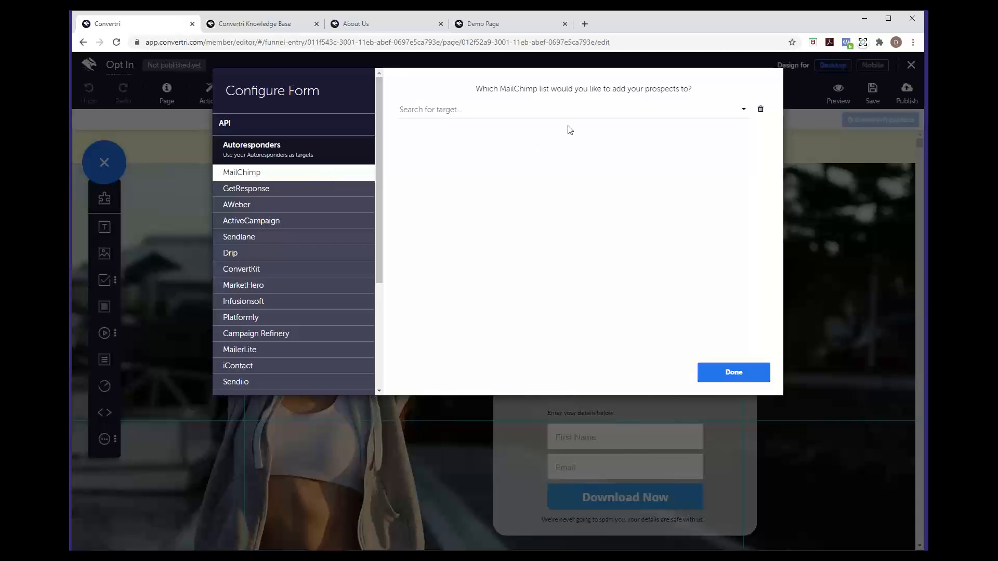
click(507, 119)
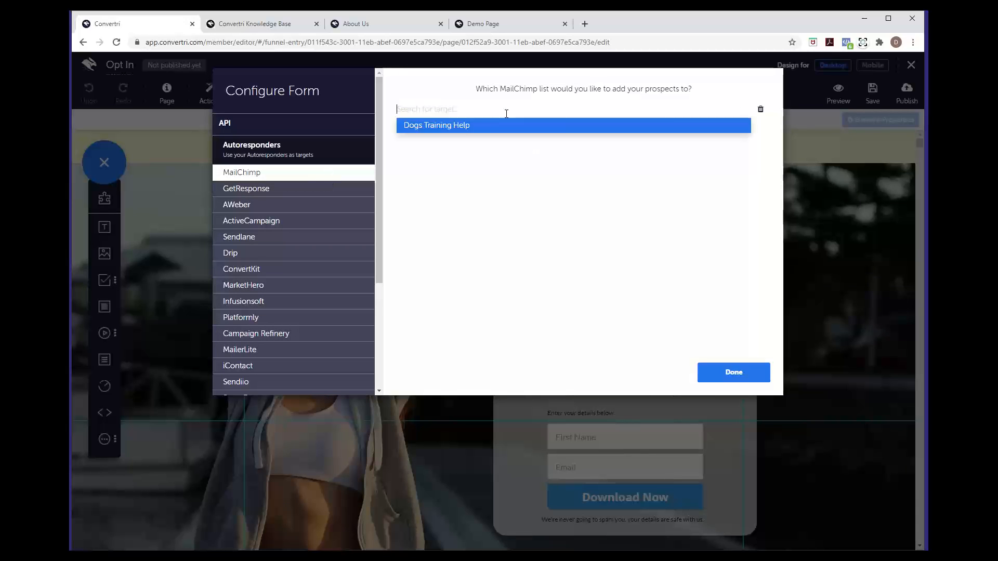
click(465, 130)
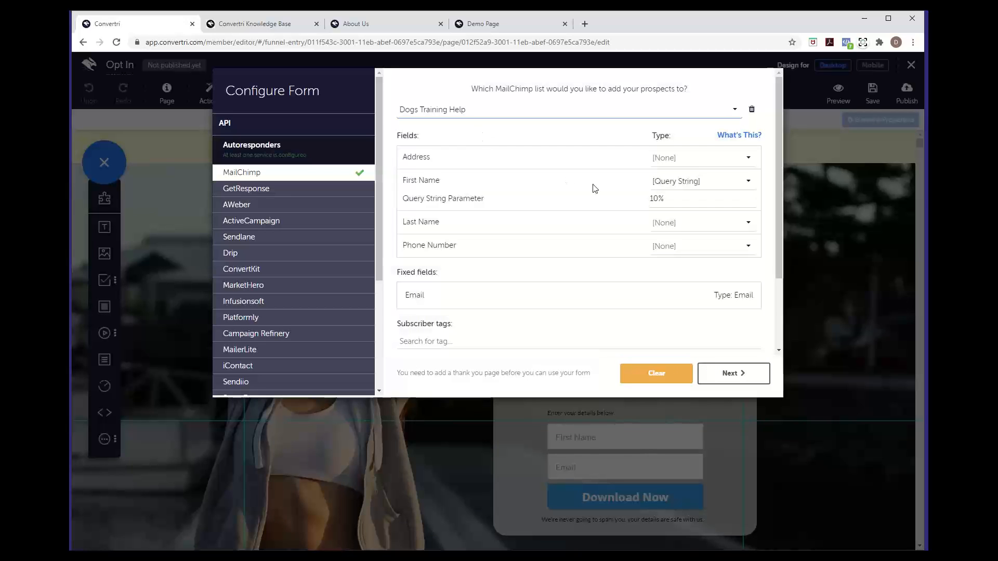
Map the MailChimp list's First Name field to the First Name type and continue to the thank you page settings.
click(694, 185)
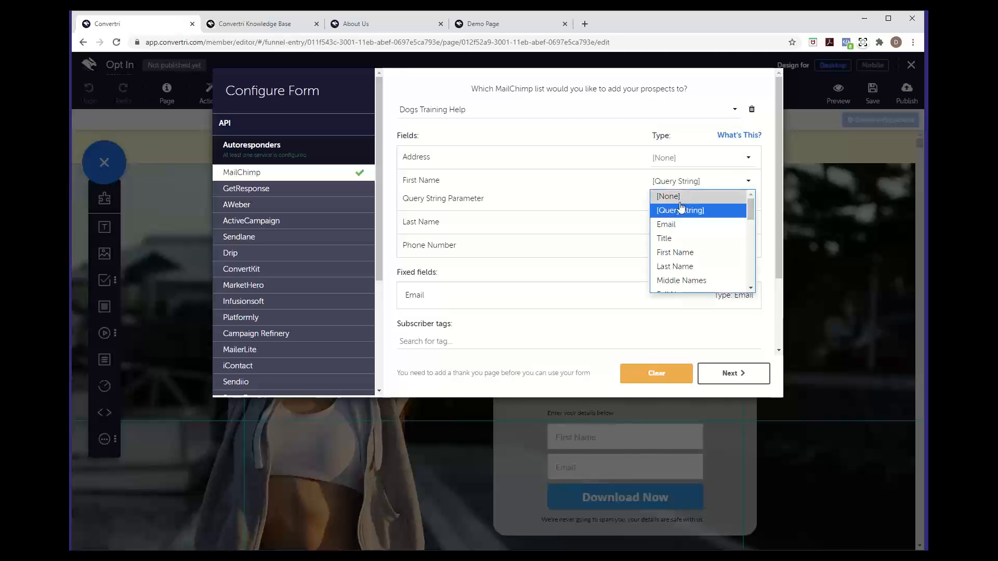
click(674, 252)
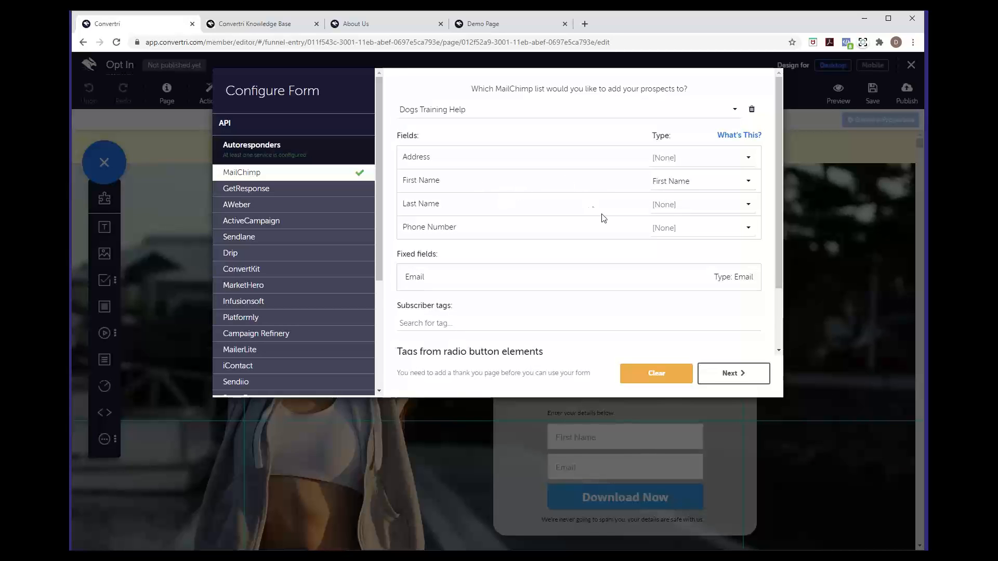
click(674, 186)
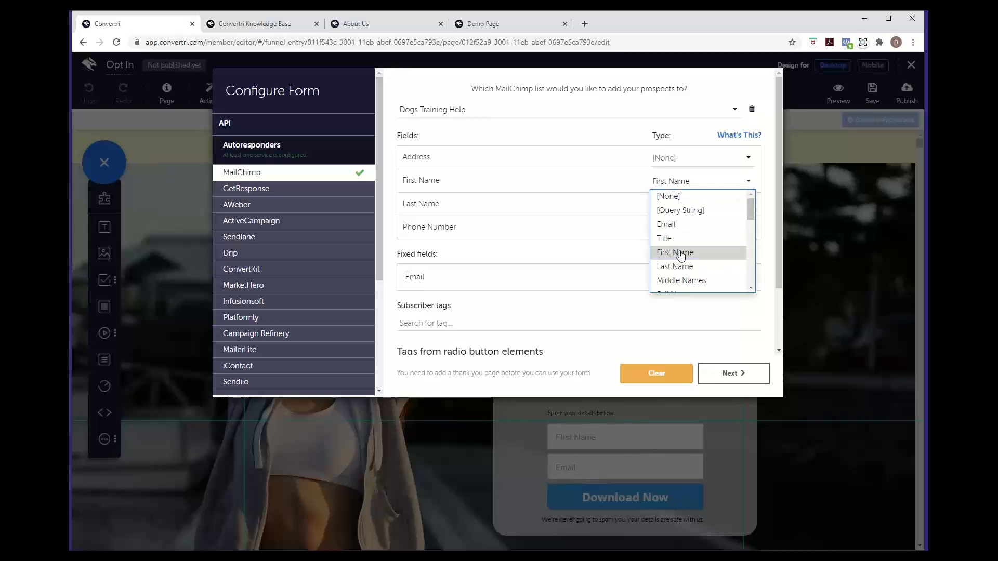
scroll(680, 254, down, 2)
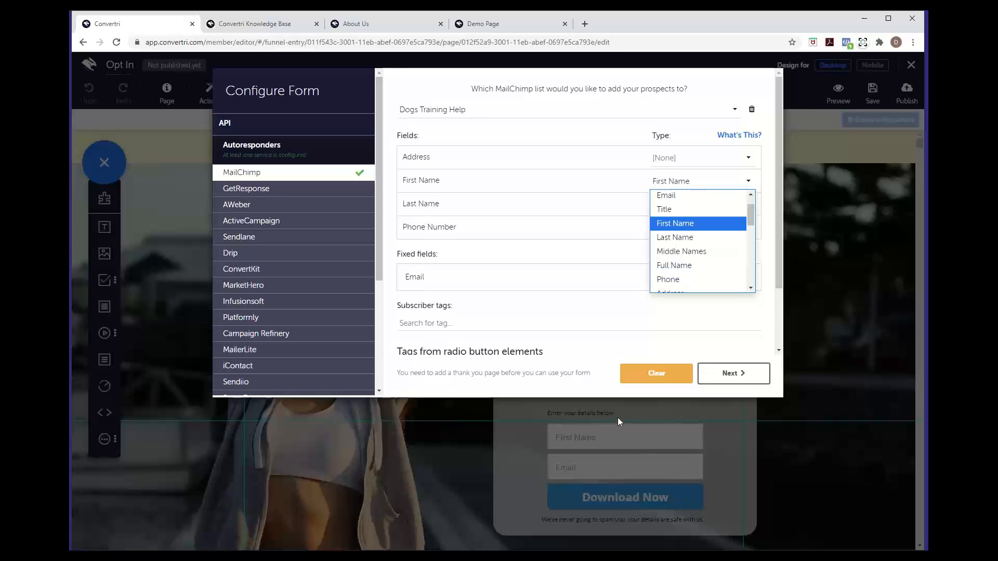
click(666, 226)
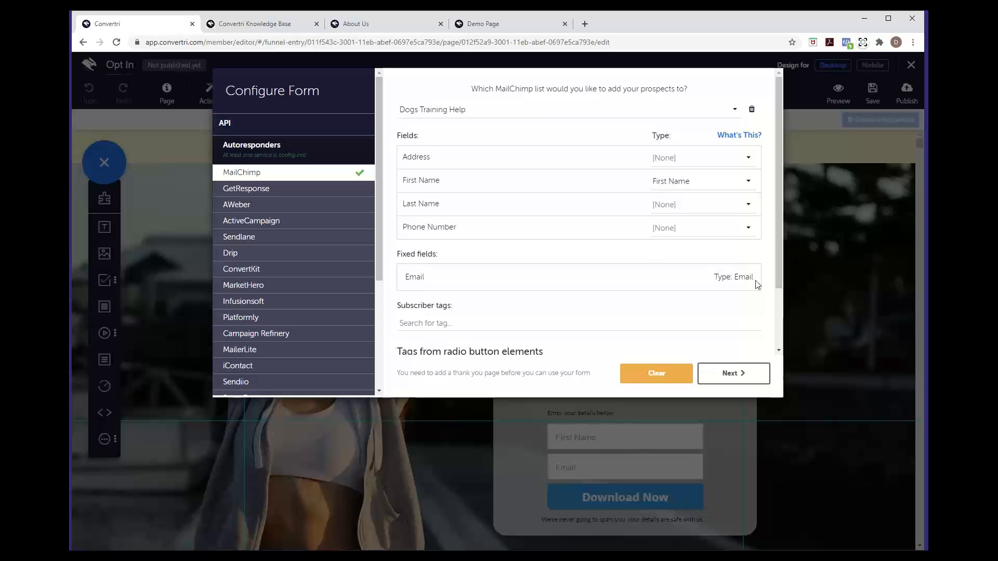
scroll(649, 273, down, 1)
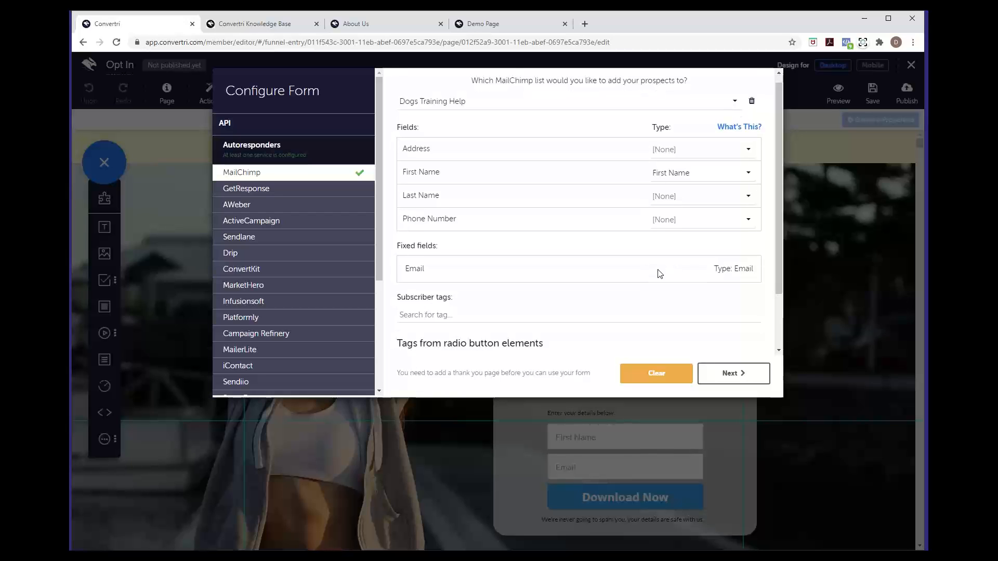
click(712, 373)
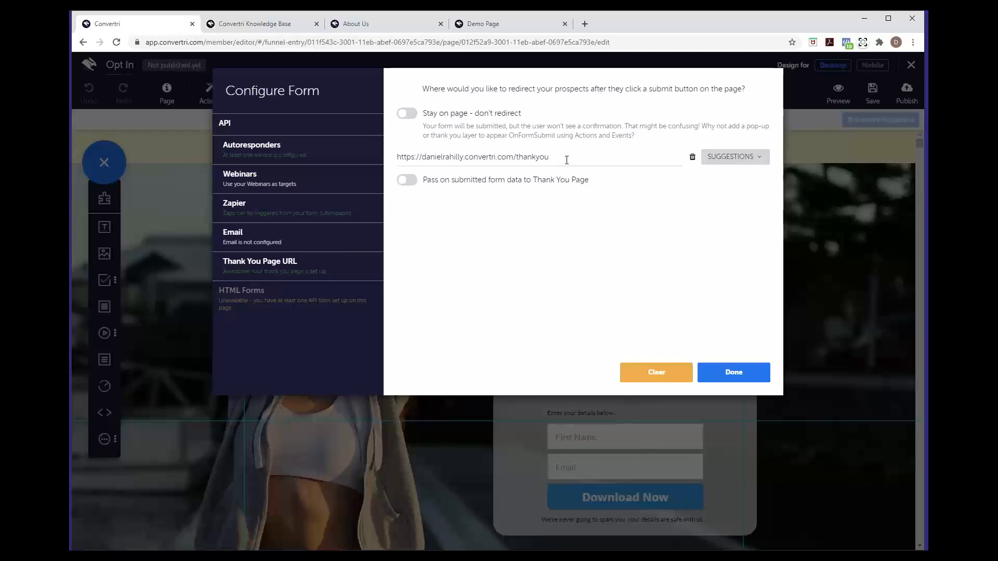
Check the suggested redirect pages, keep the Thank You page URL as the form's redirect target, and finish the form configuration.
drag(567, 159, 401, 159)
drag(533, 160, 398, 156)
click(551, 153)
click(743, 155)
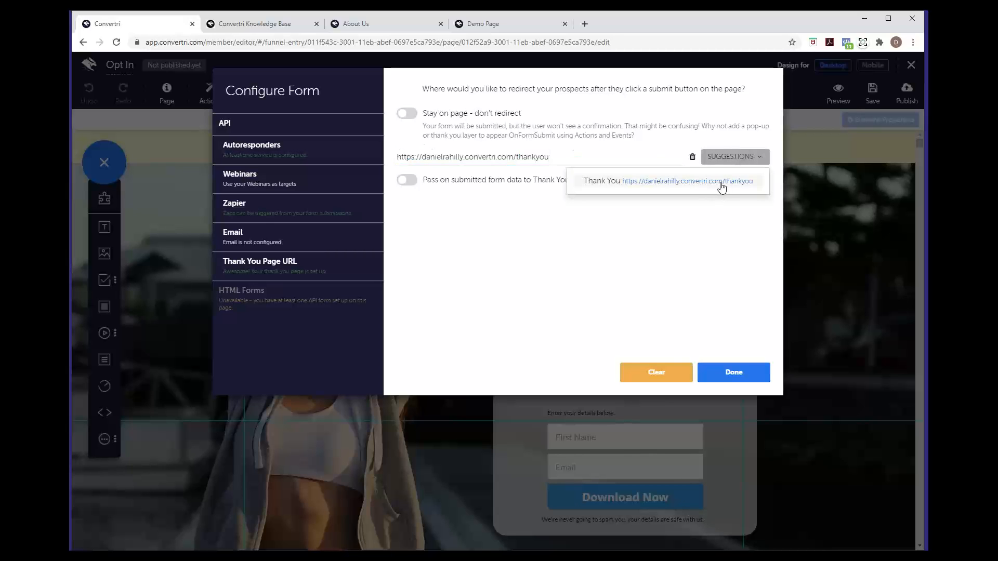
click(721, 235)
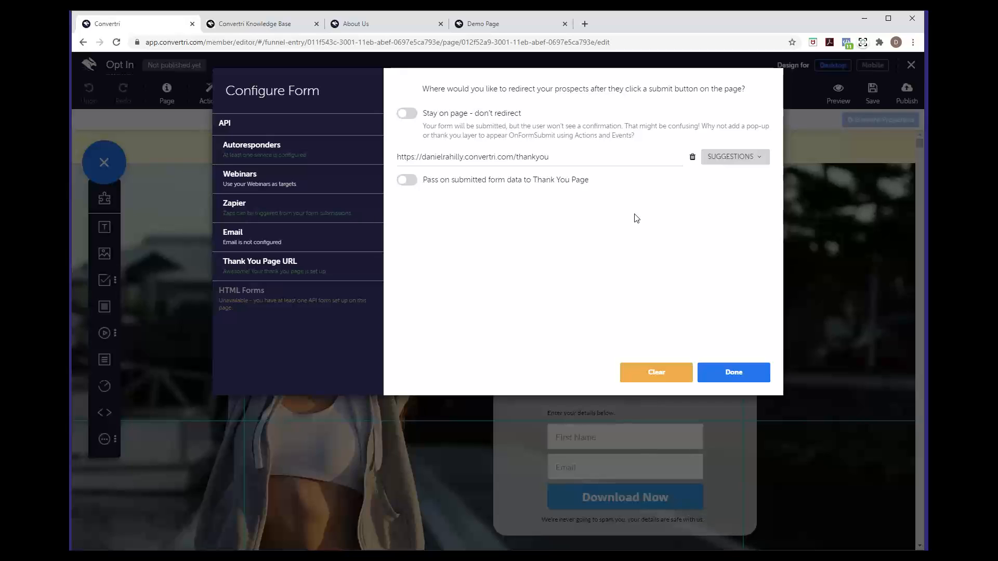
click(713, 167)
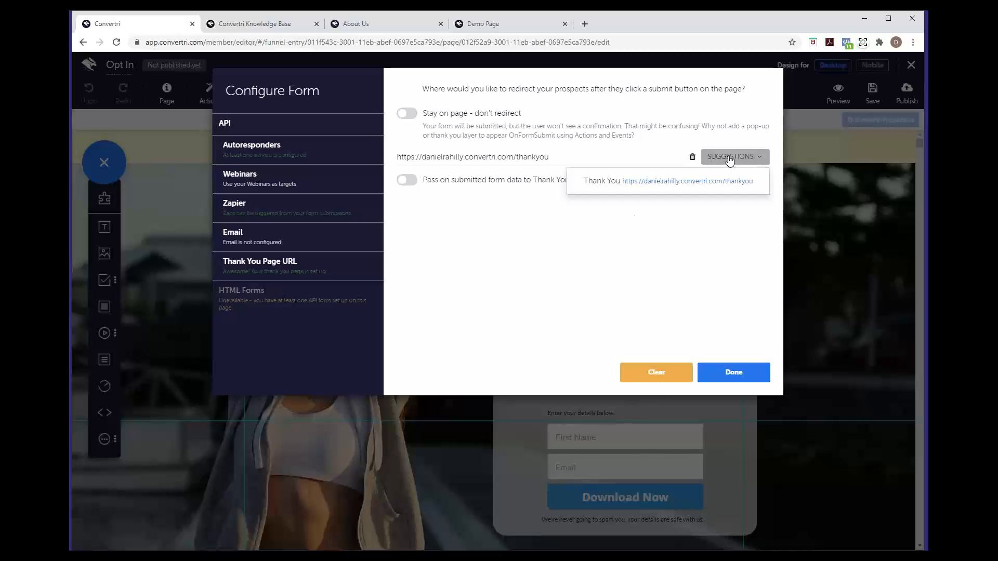
click(726, 158)
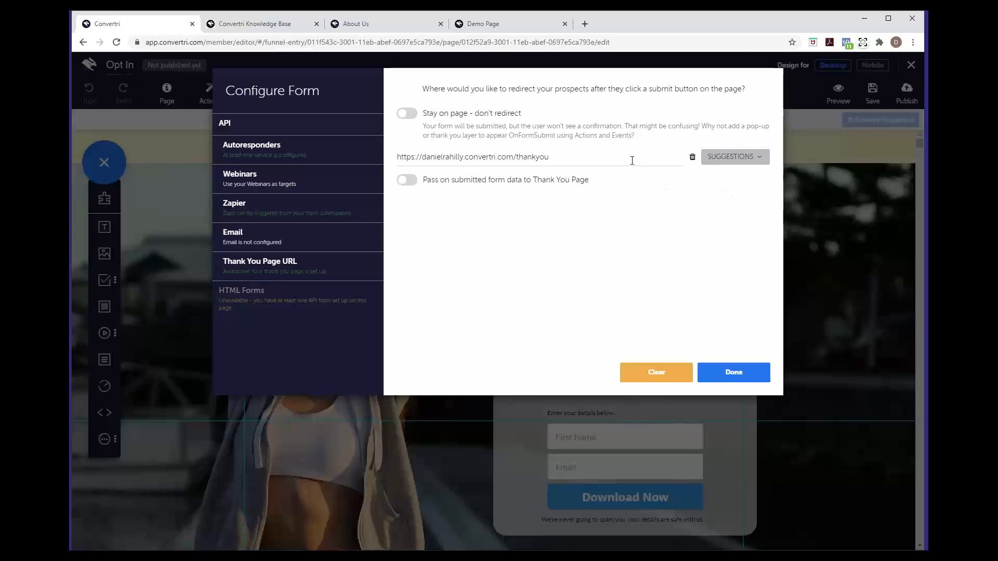
click(737, 161)
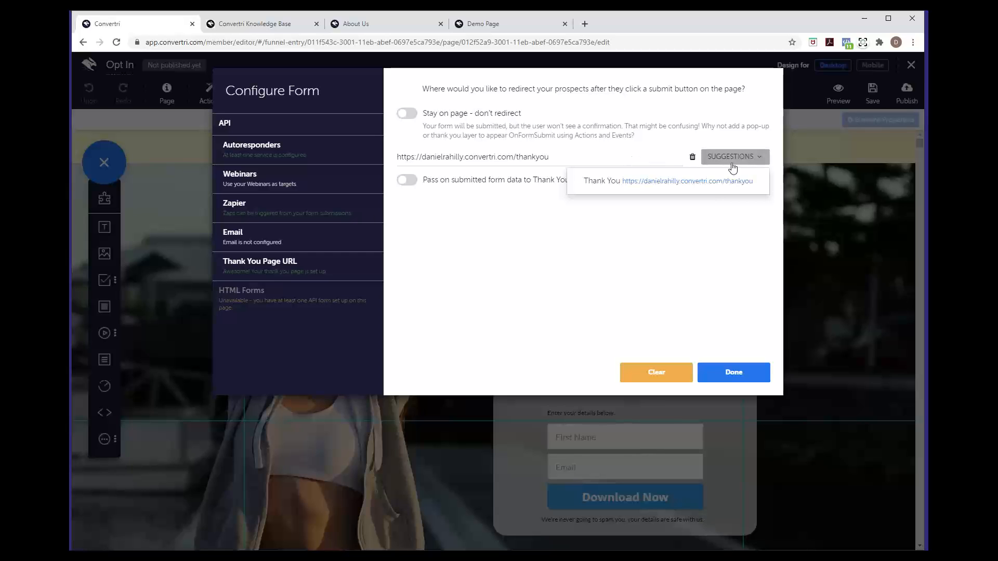
click(708, 218)
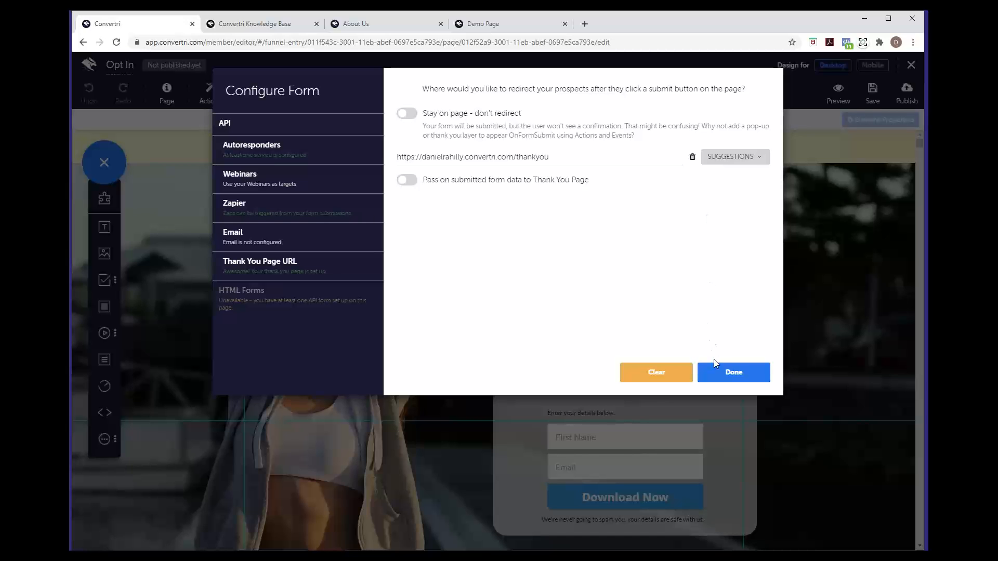
click(715, 374)
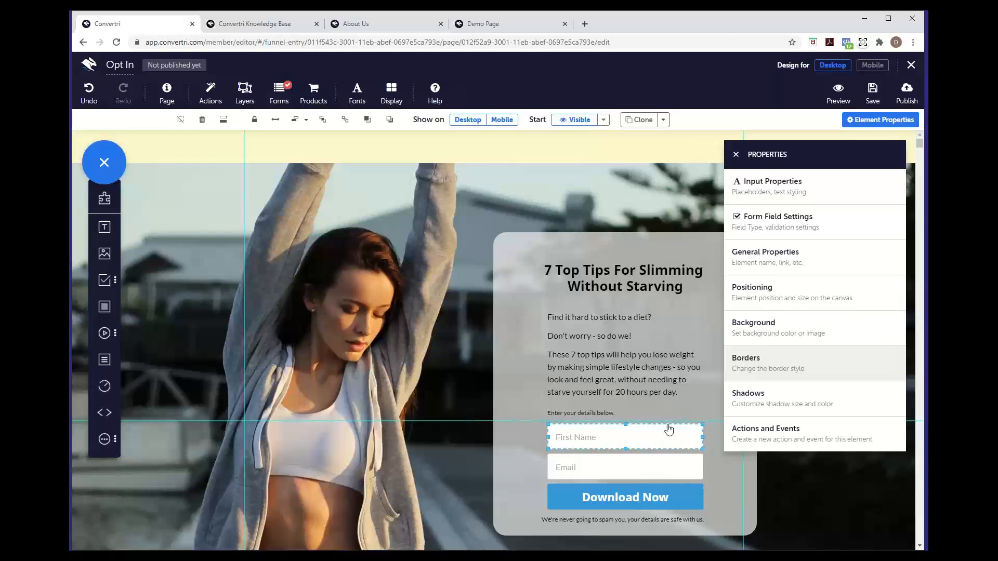
Check the First Name input's assigned field type in its form field settings, keeping First Name selected.
click(834, 233)
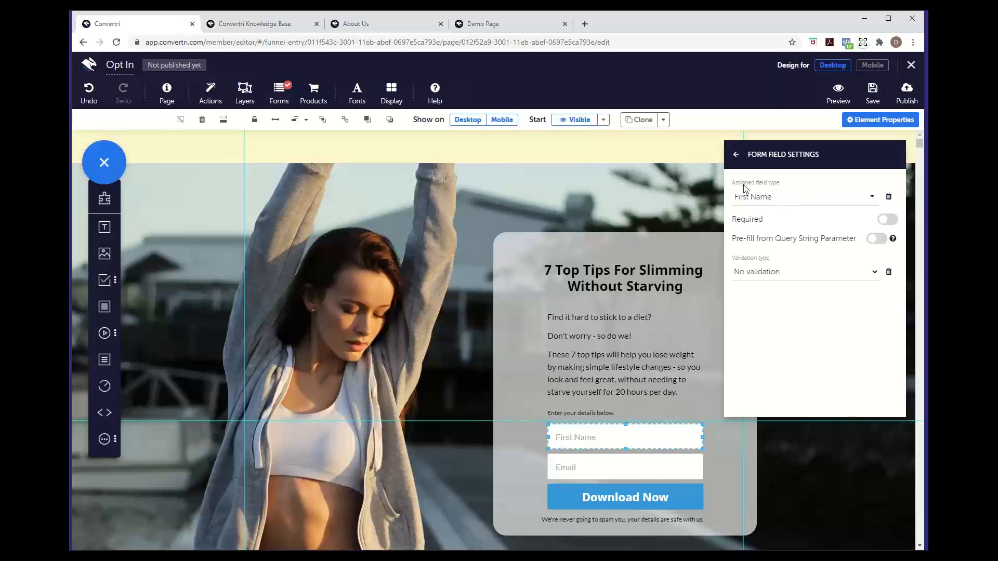
click(787, 203)
click(780, 239)
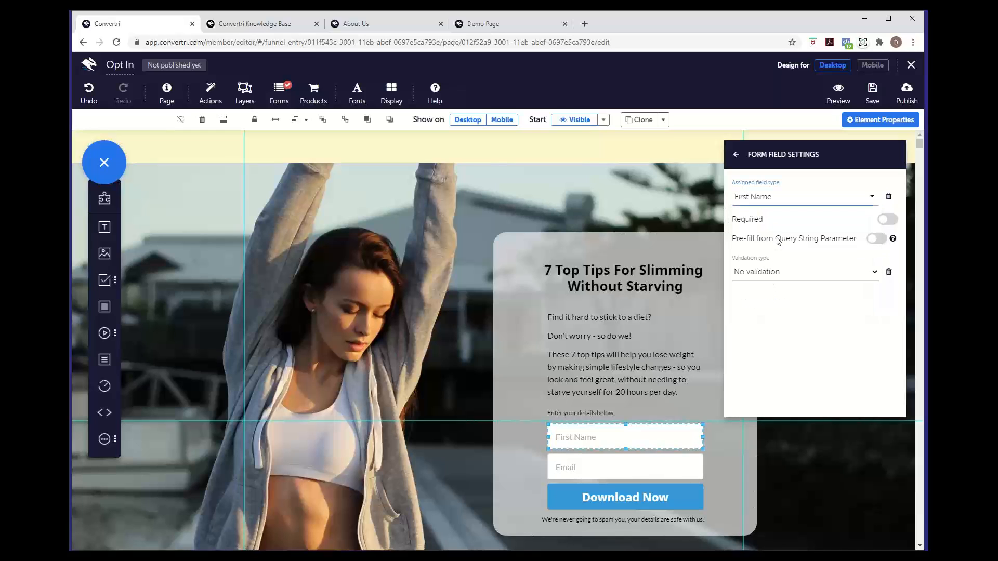
click(778, 200)
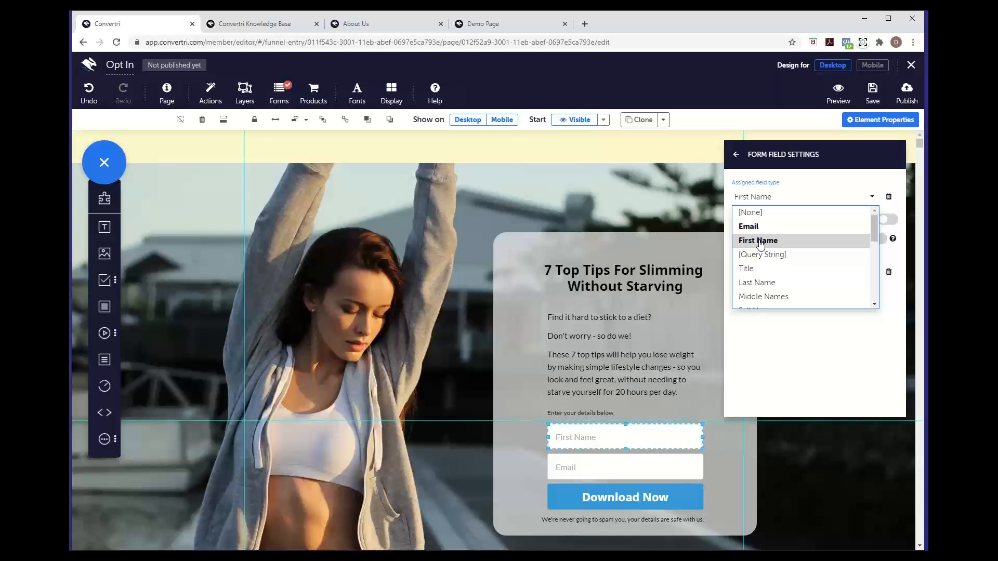
click(759, 243)
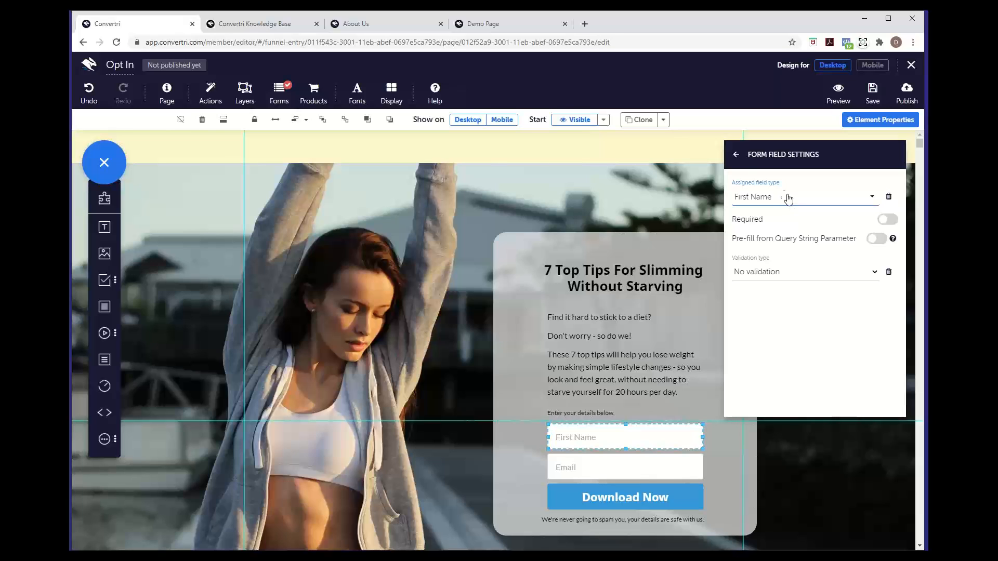
click(736, 162)
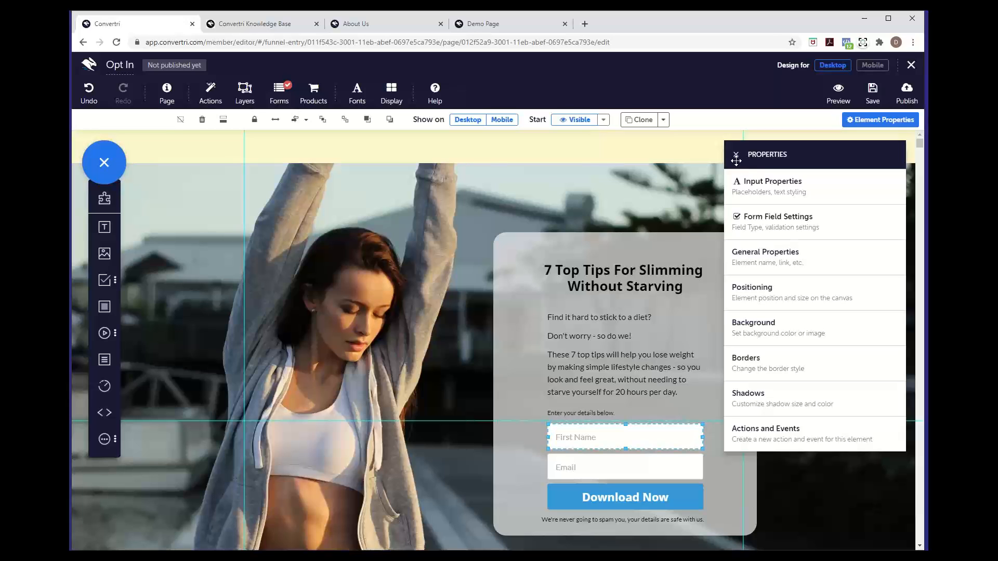
click(736, 155)
Review the mode of the Opt In page's Download Now button in its button settings.
scroll(743, 375, down, 2)
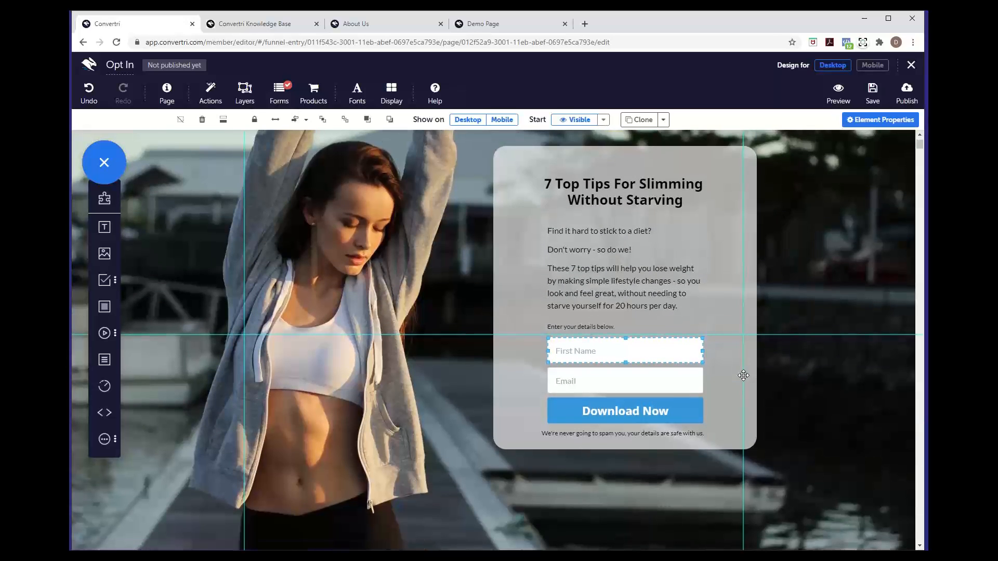
click(691, 401)
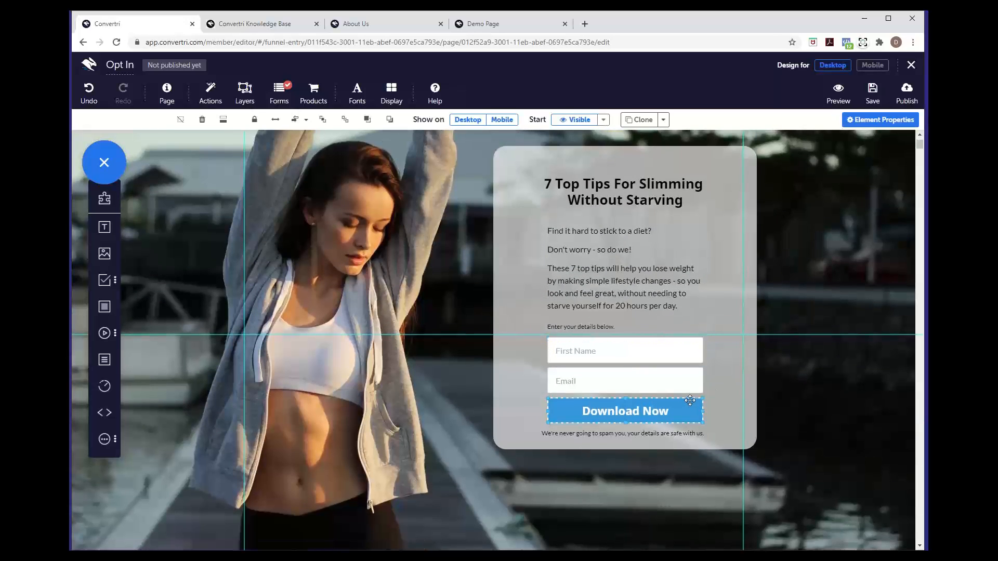
click(861, 121)
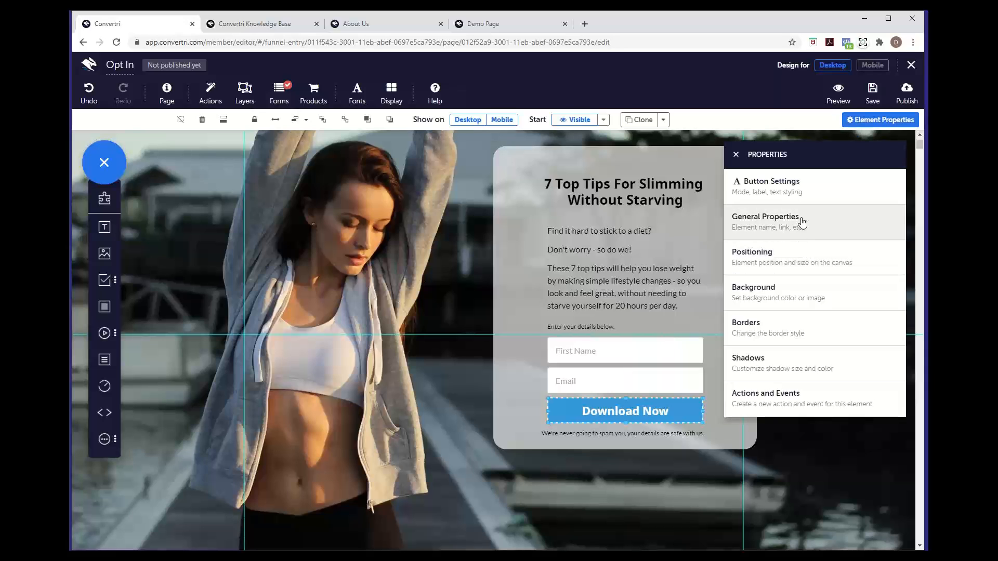
click(805, 199)
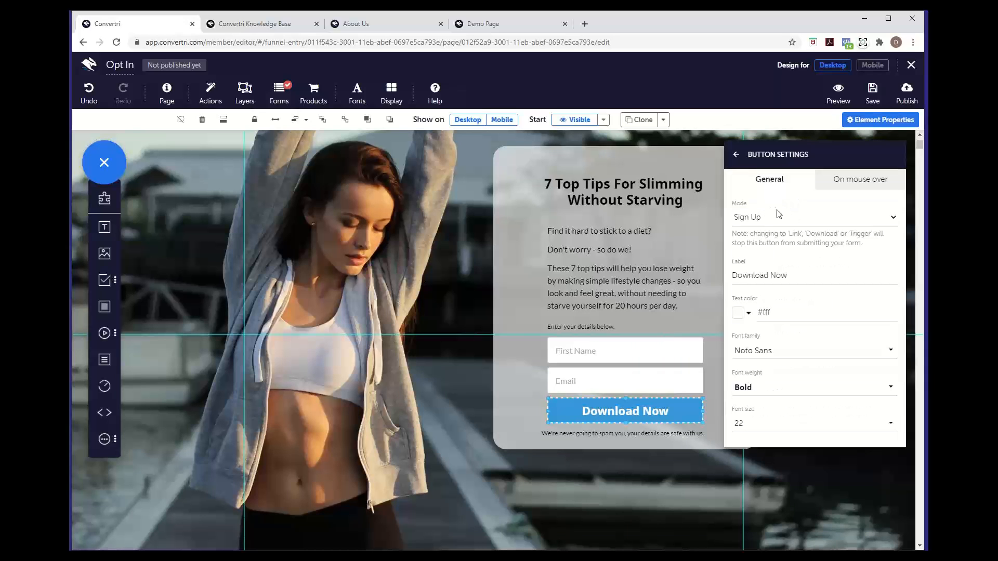
click(735, 155)
Publish the Opt In page with the path optin.
click(906, 93)
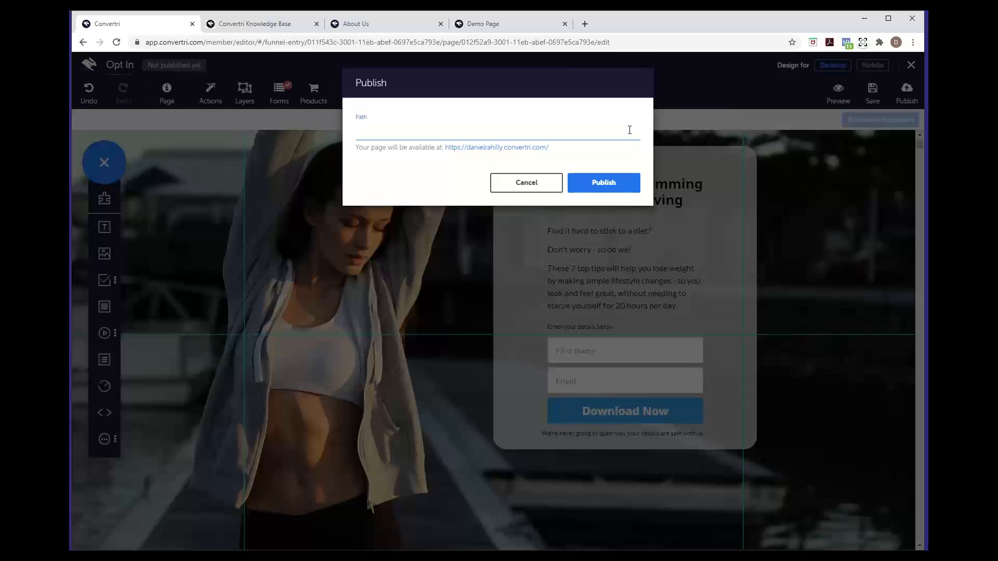
text(optin)
click(594, 183)
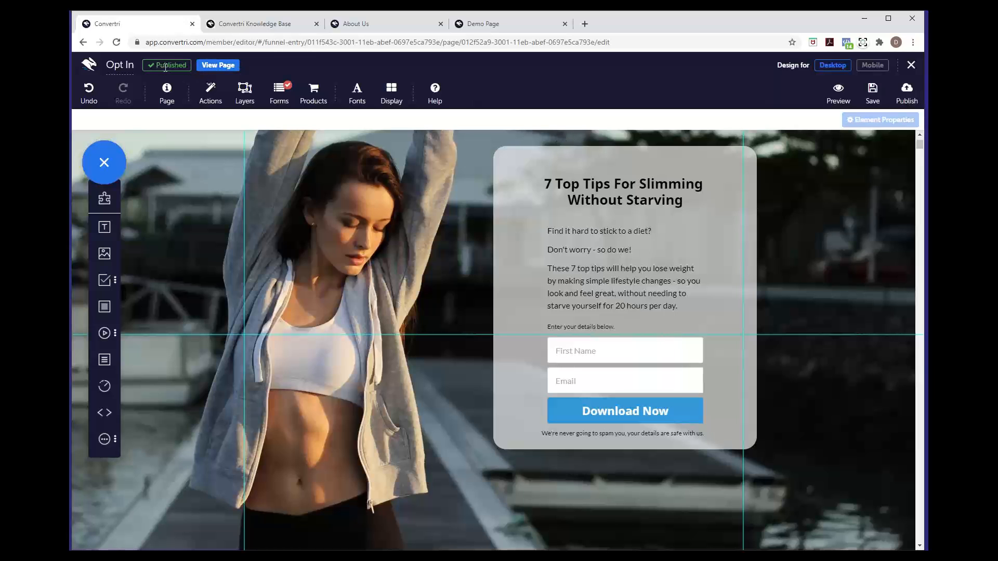
View the live published Opt In page and return to the page editor.
click(218, 66)
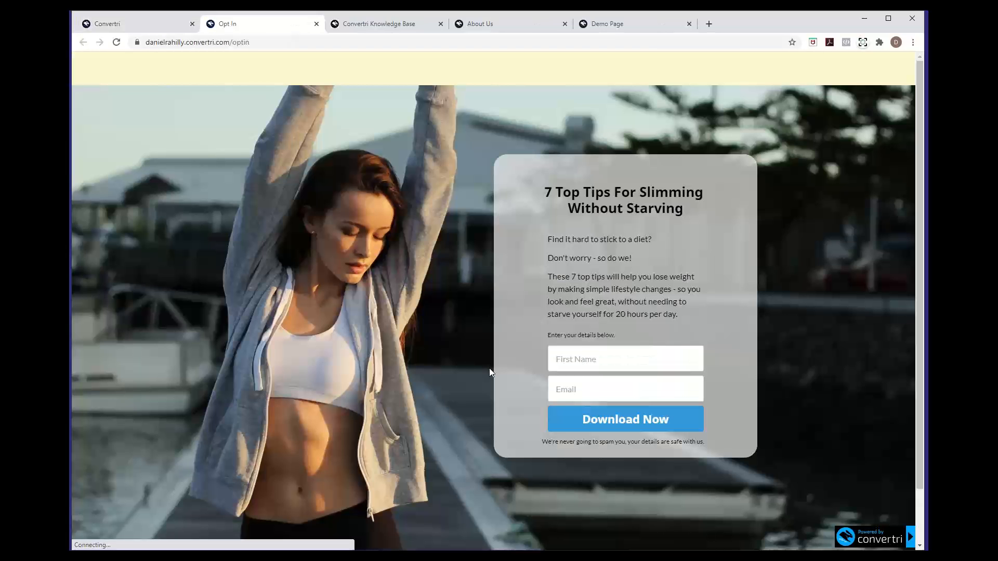
scroll(428, 398, down, 2)
scroll(428, 398, up, 2)
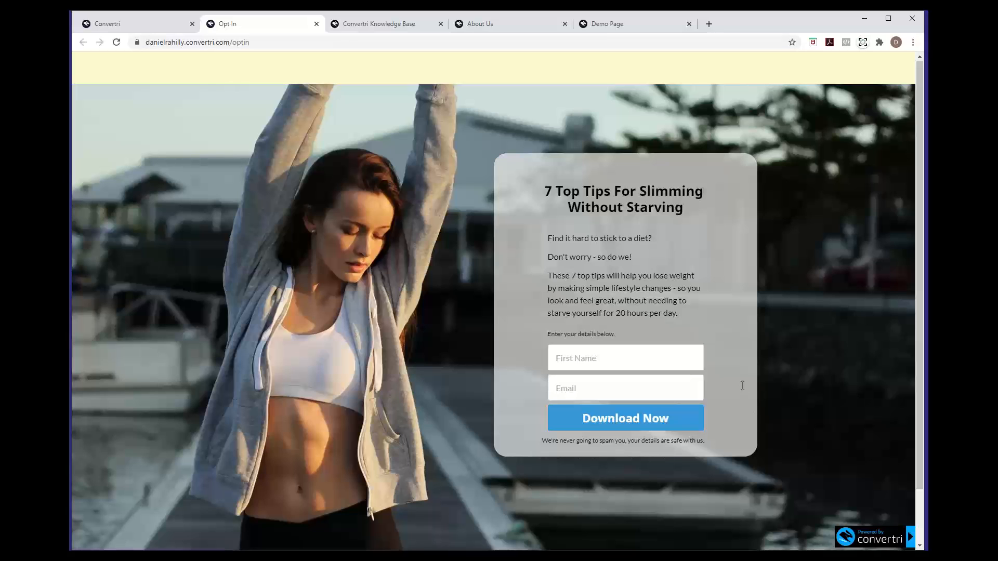
click(167, 25)
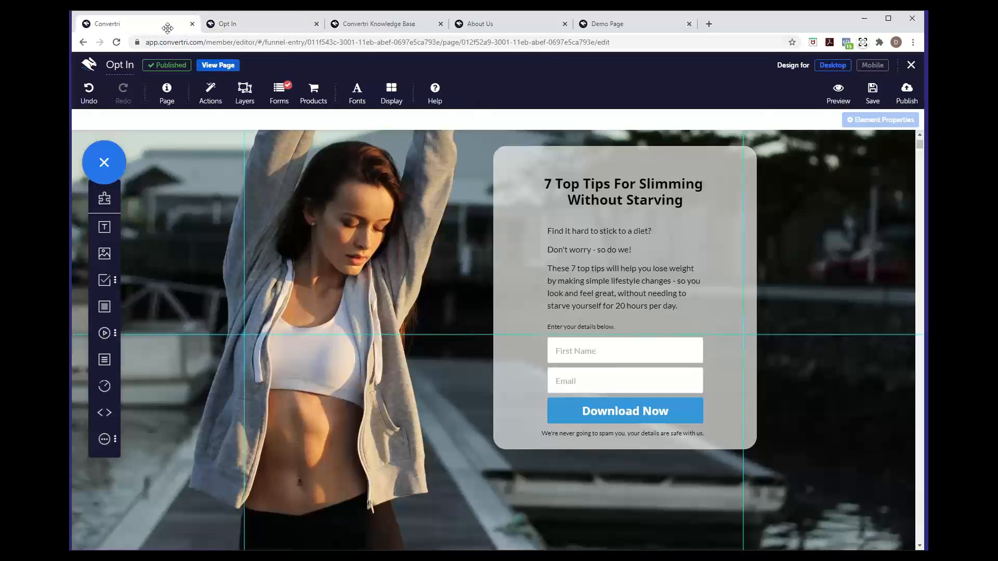
scroll(490, 306, up, 2)
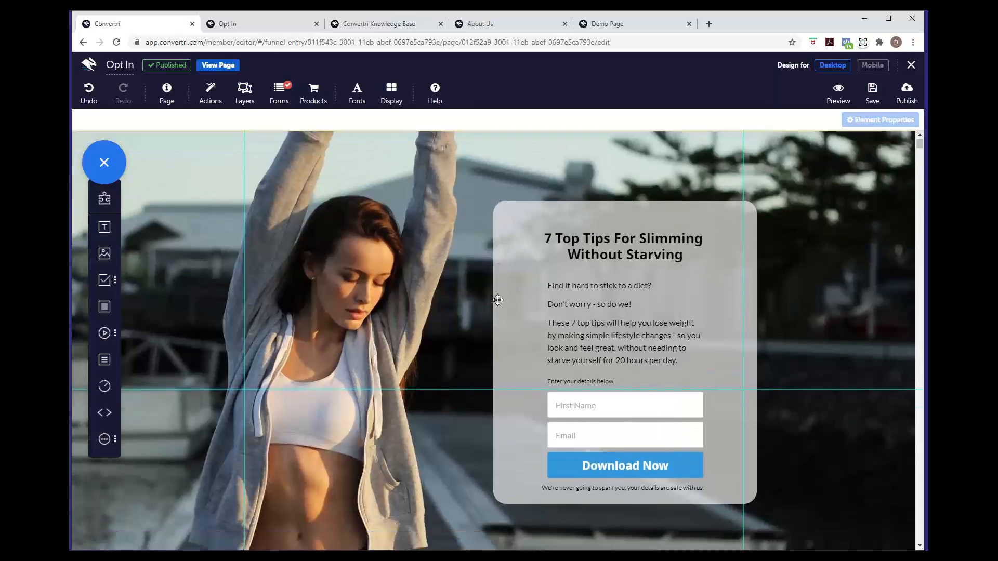
scroll(497, 300, down, 3)
scroll(497, 300, up, 2)
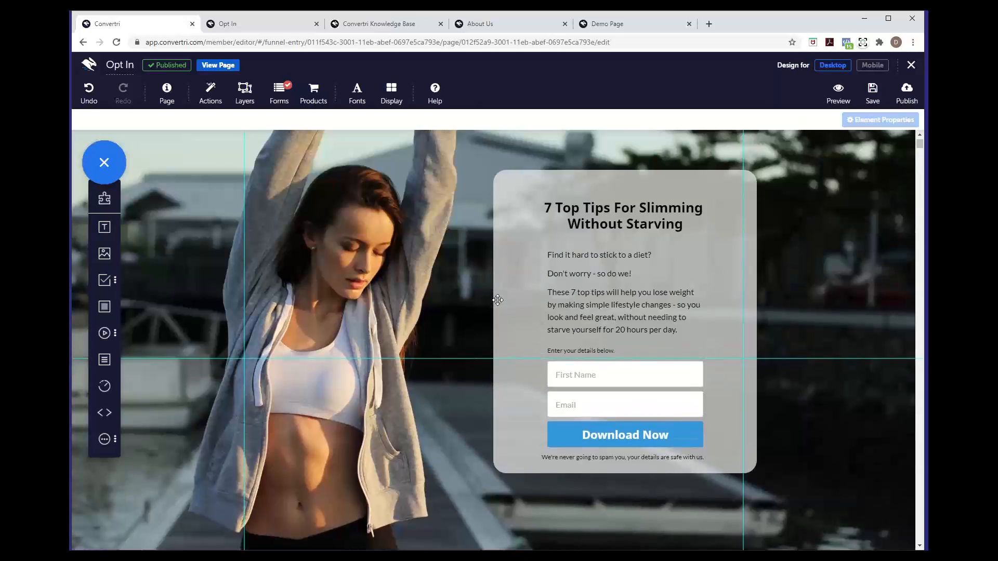
scroll(497, 300, up, 2)
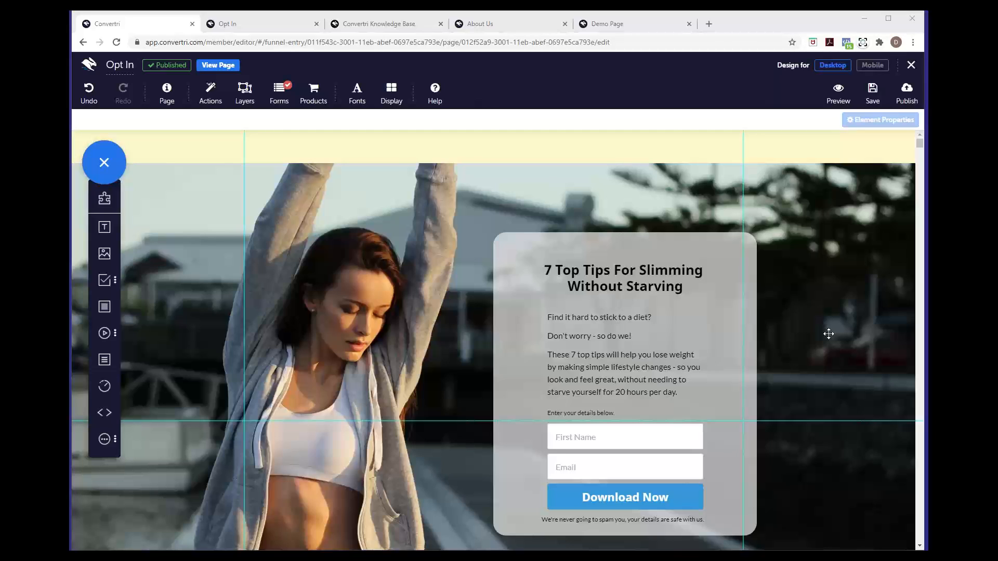
Open the Getting Started Webinars category in the Convertri Knowledge Base to view its articles.
click(393, 24)
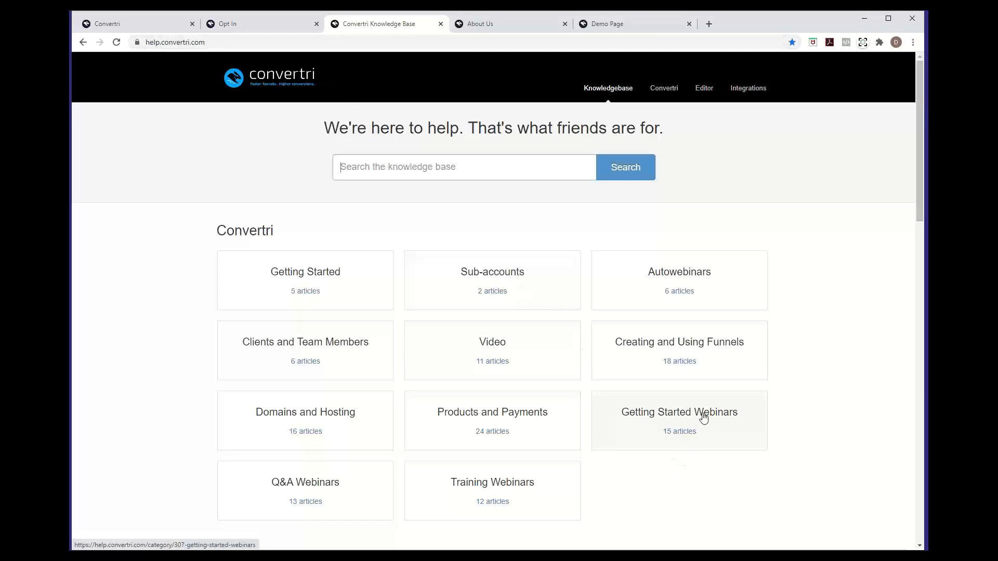
click(599, 430)
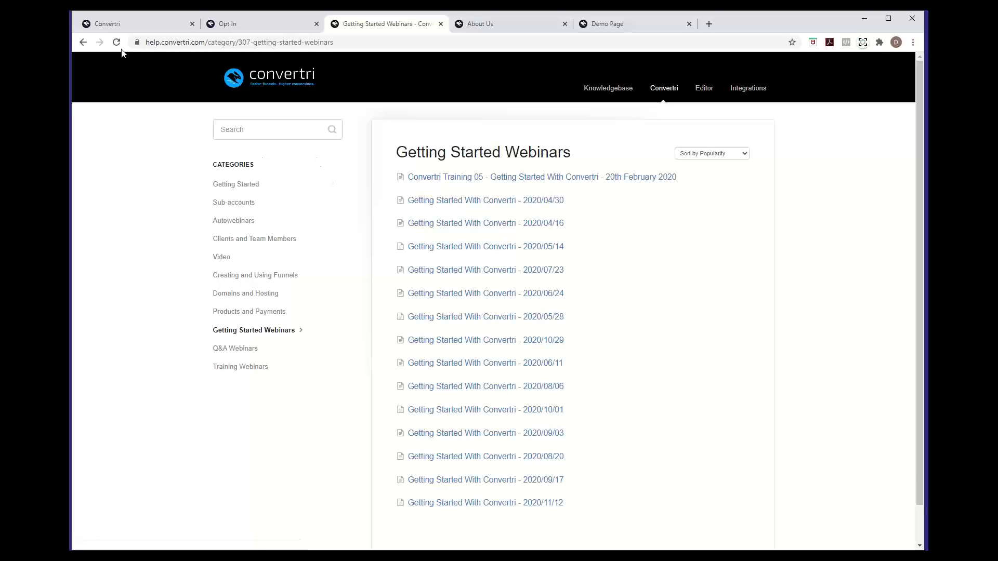
Return to the Opt In page editor and save the page.
click(134, 25)
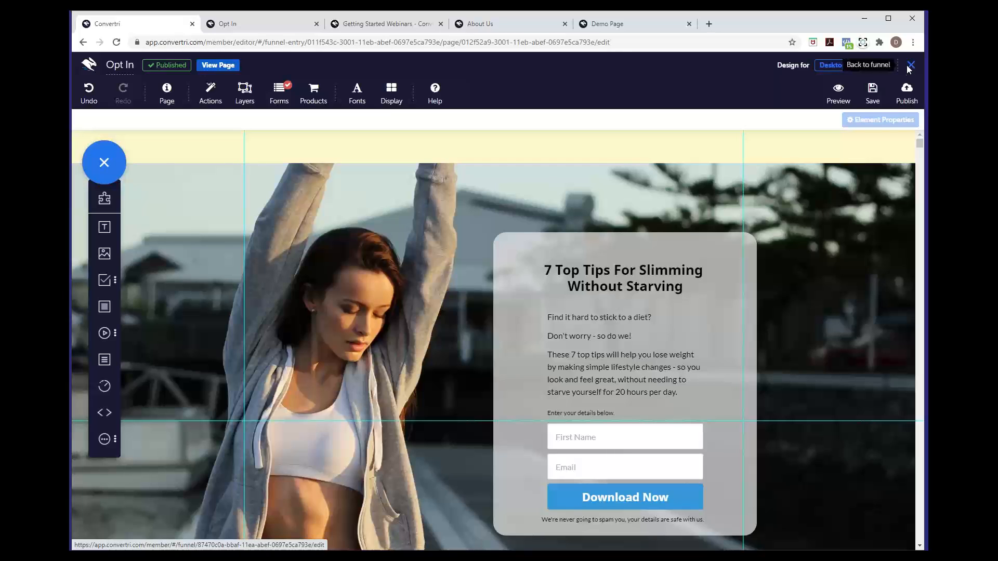
click(872, 98)
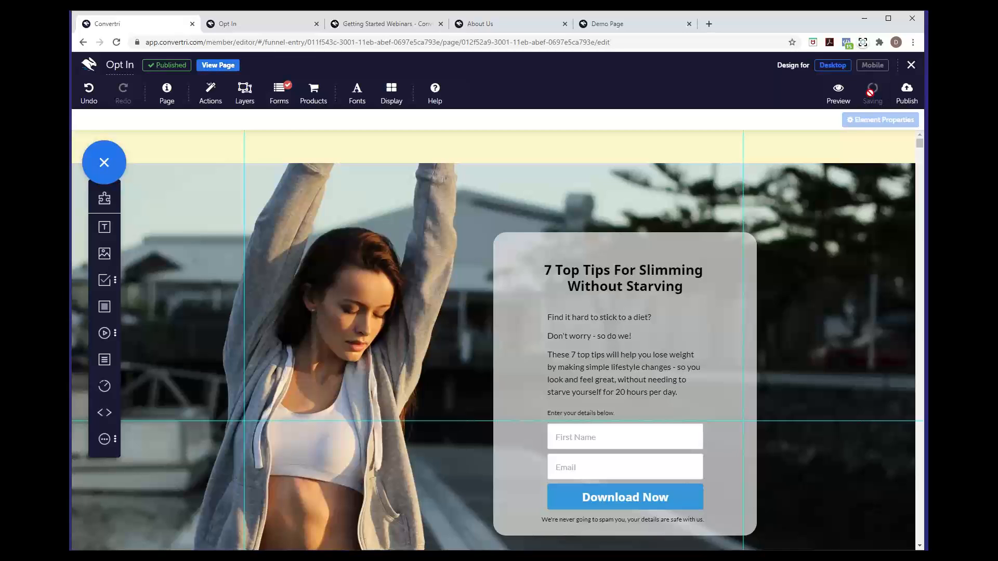
Leave the Opt In page editor and view the available autoresponders among the account's integrations.
click(908, 67)
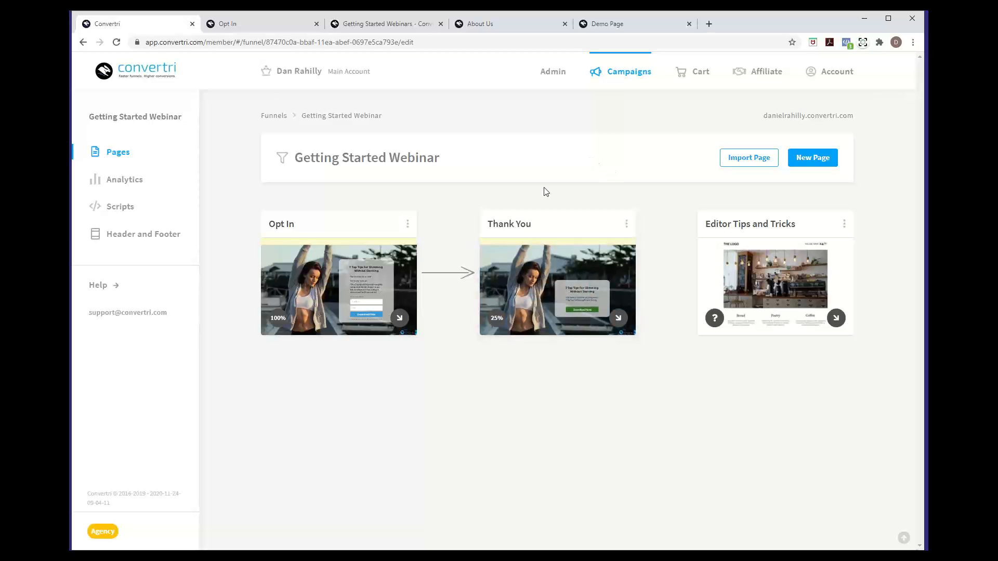
click(833, 80)
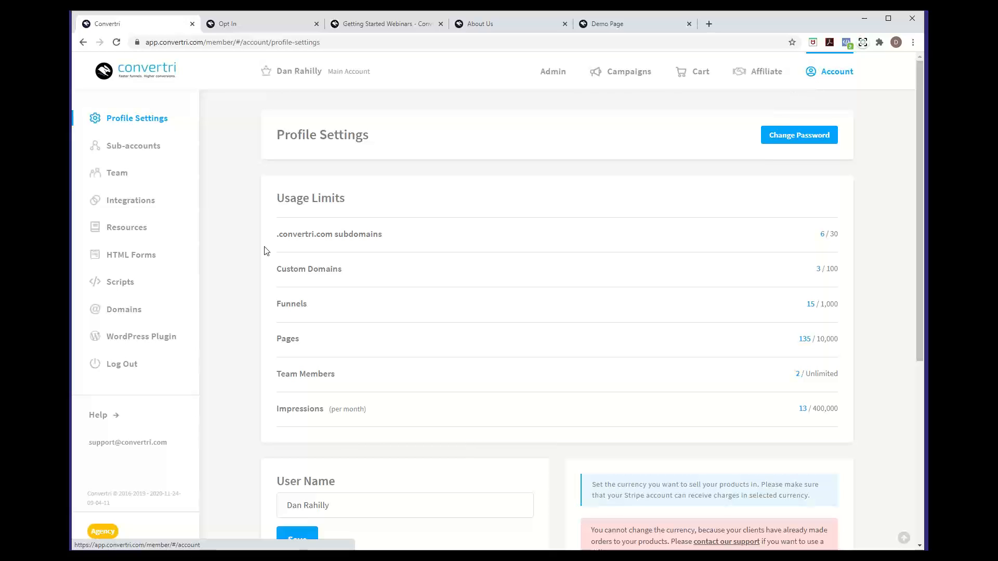
click(127, 204)
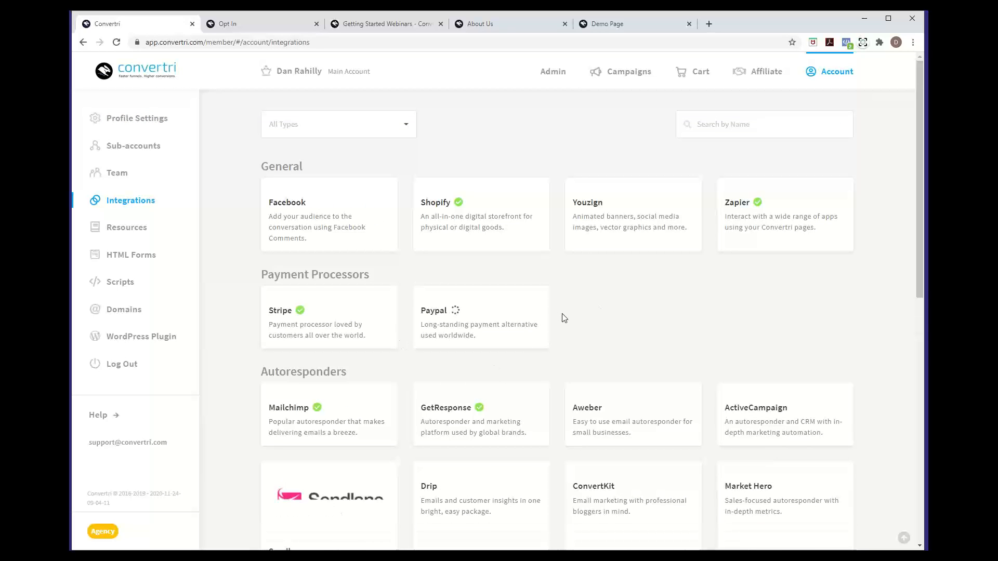
scroll(552, 384, down, 3)
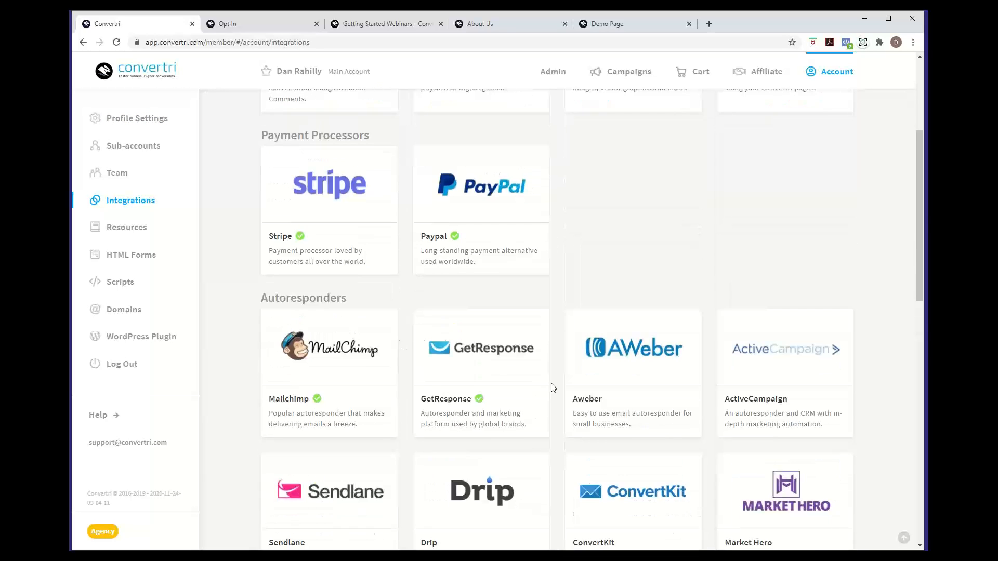
scroll(552, 388, down, 1)
mouse_move(622, 311)
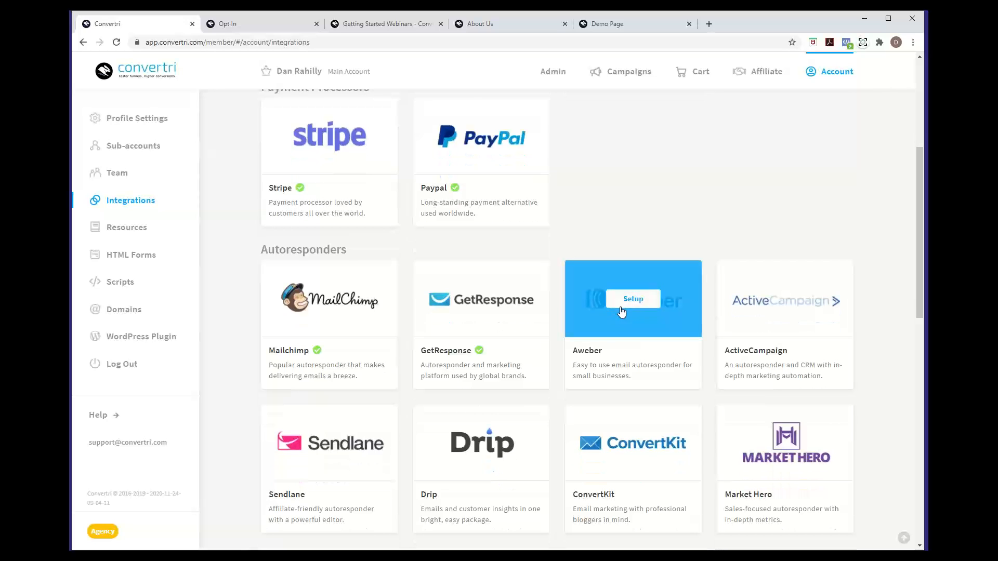
View the Aweber integration's setup dialog and close it without connecting an account.
scroll(618, 155, up, 4)
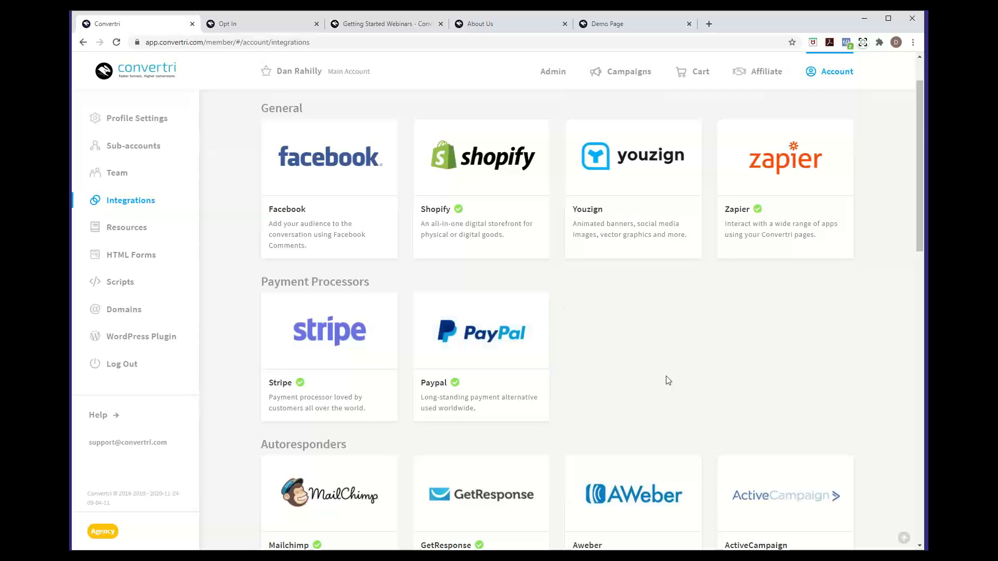
scroll(737, 372, down, 4)
mouse_move(607, 435)
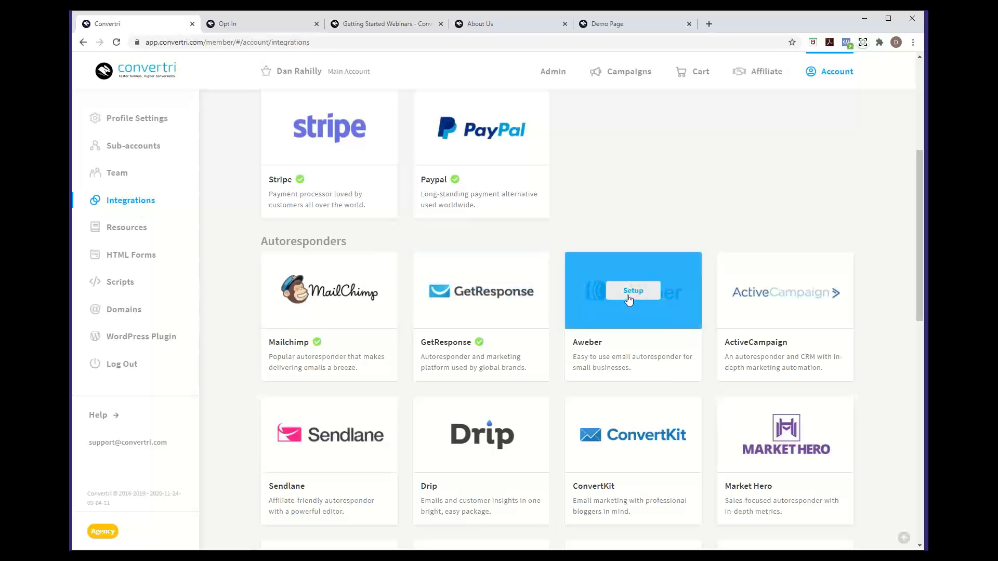
click(632, 292)
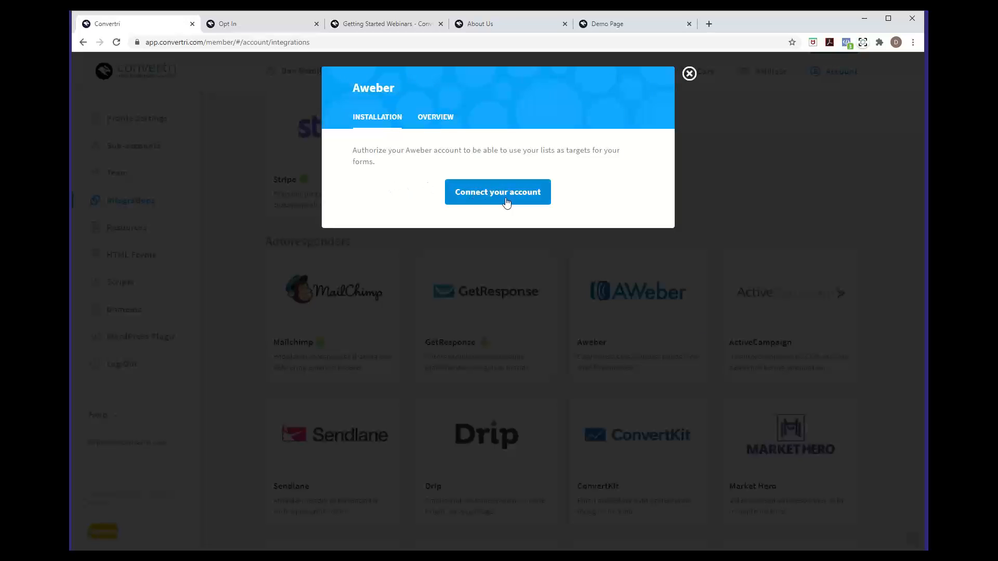
click(689, 75)
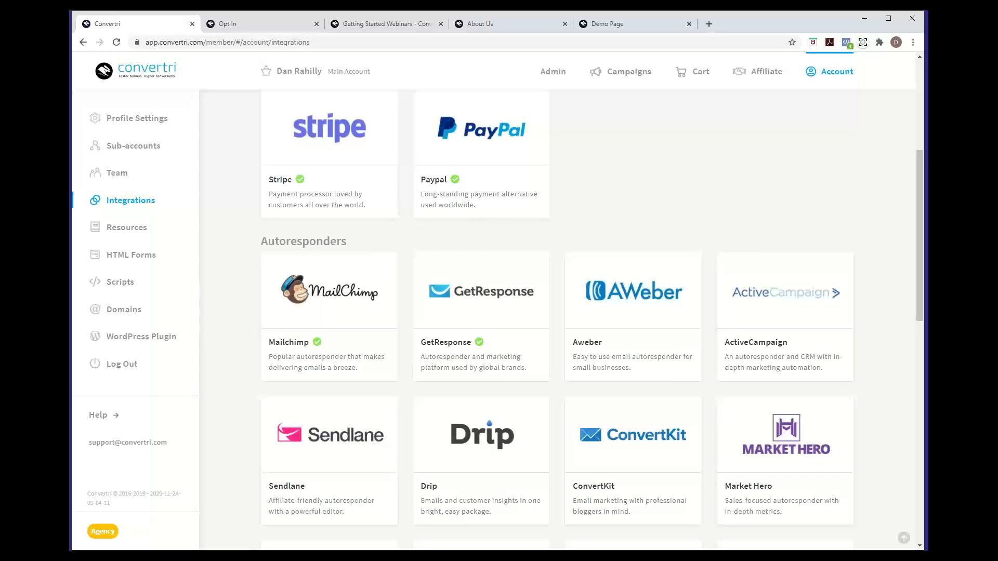
scroll(746, 215, up, 1)
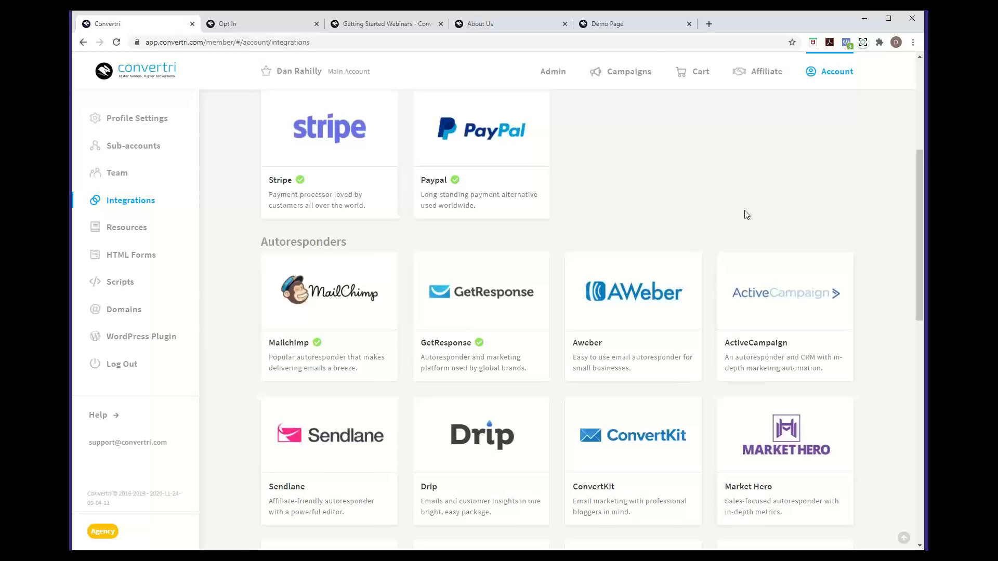
Return to the campaign funnels list and open the Getting Started Webinar funnel.
click(622, 86)
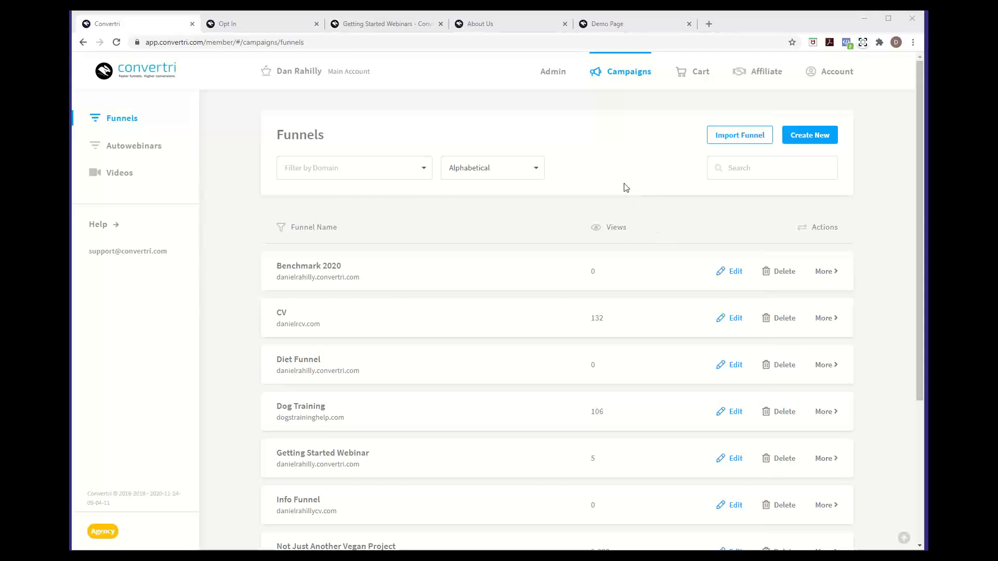
scroll(626, 187, down, 3)
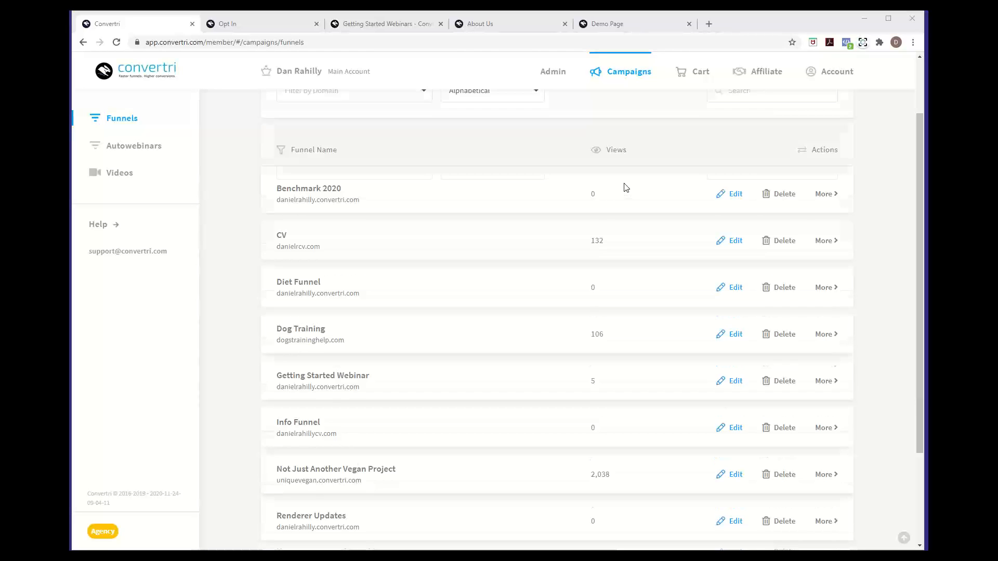
click(347, 315)
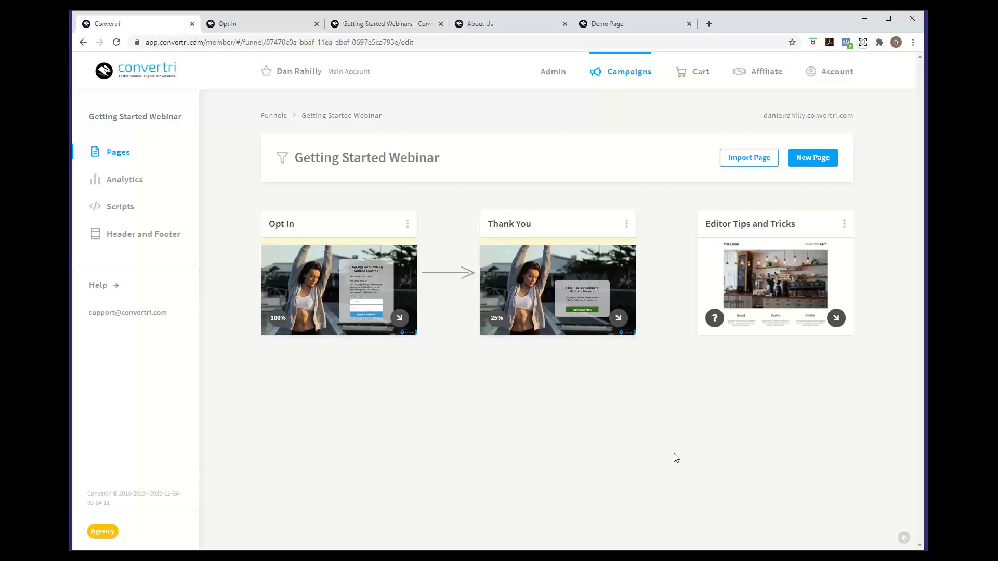
click(928, 389)
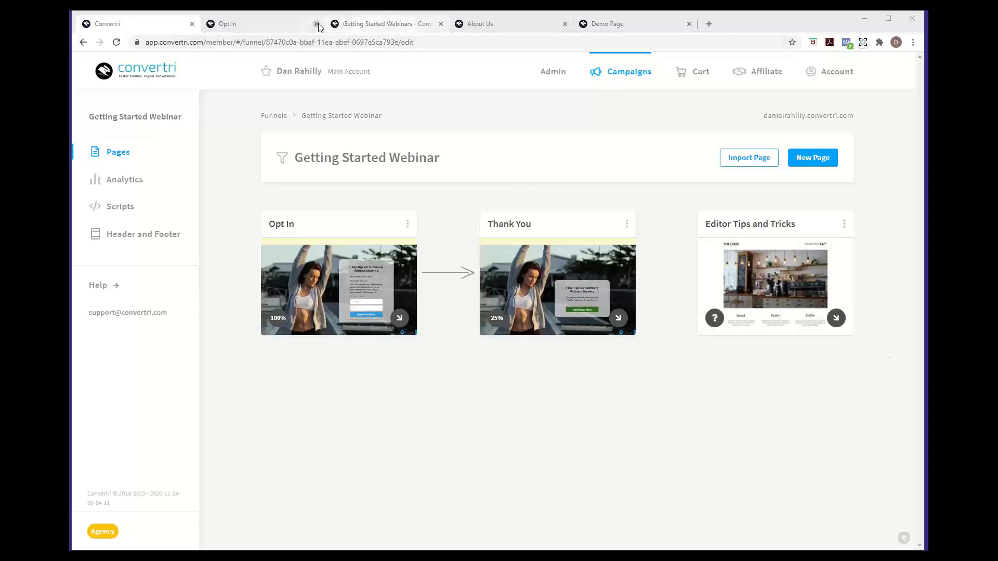
Search the Convertri Knowledge Base for autowebinar and open the Full Autowebinar Walkthrough article.
click(373, 20)
click(313, 130)
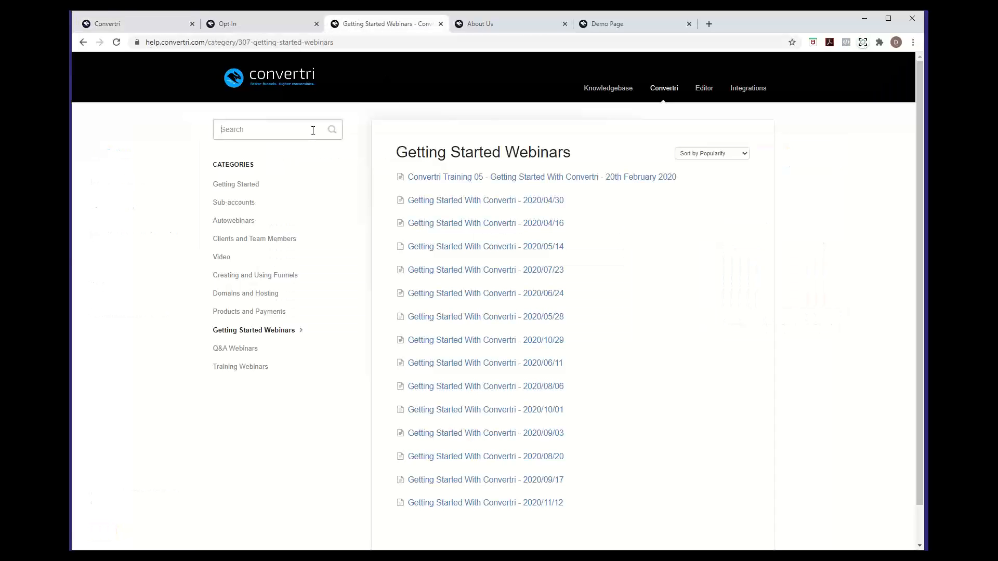
text(autowebinar)
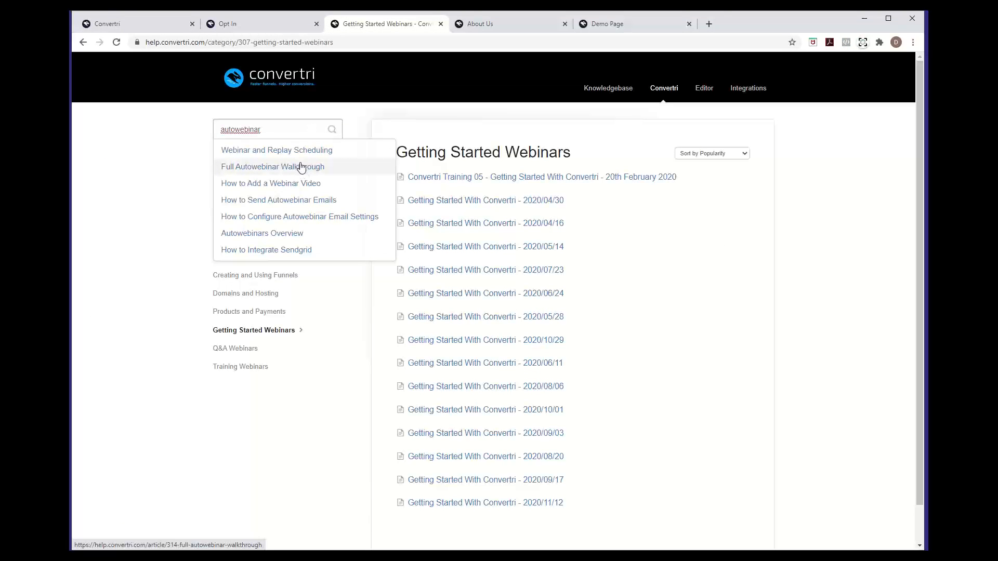
click(300, 170)
click(359, 43)
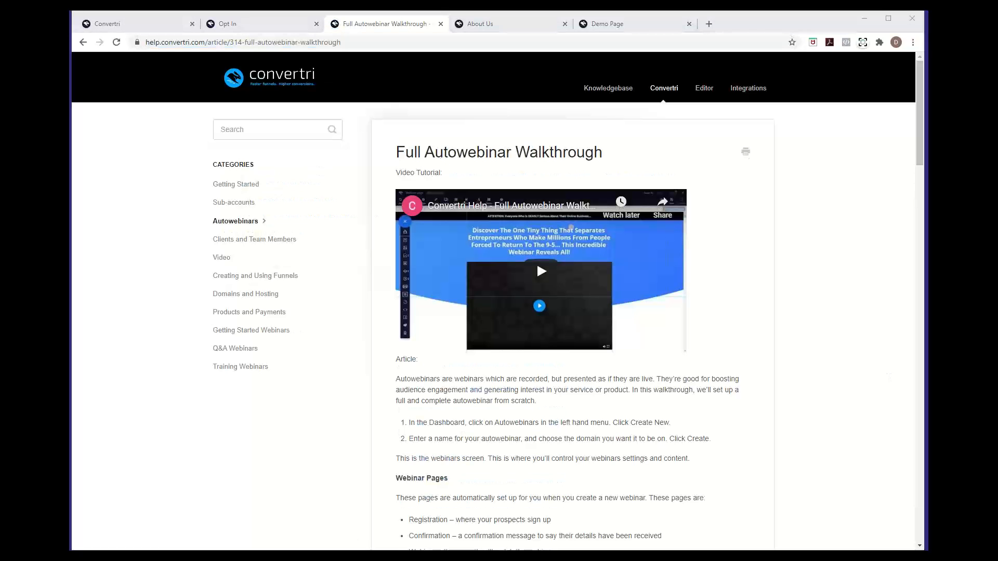
Return to the Getting Started Webinar funnel and open the Editor Tips and Tricks page for editing.
click(159, 27)
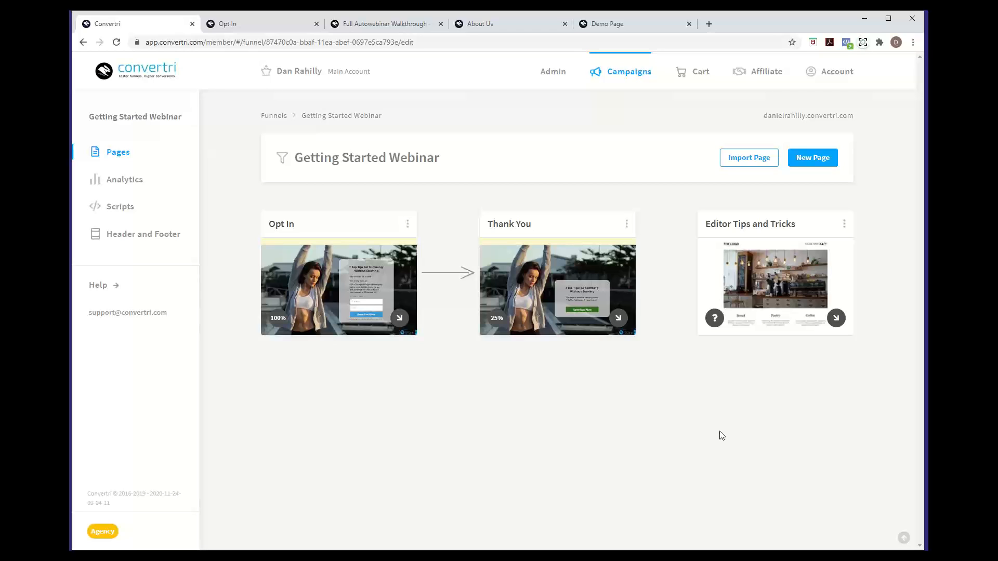
mouse_move(768, 294)
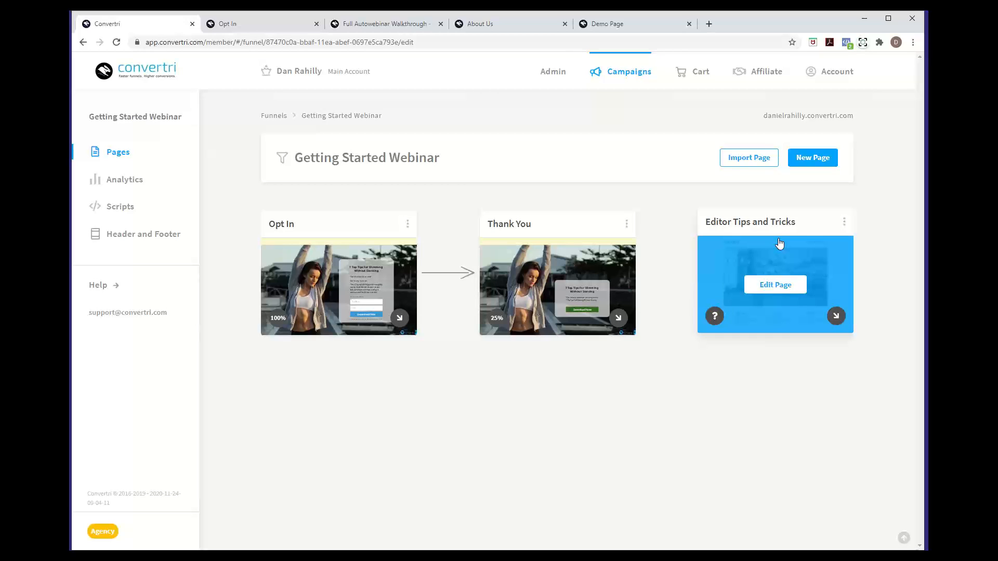
click(779, 295)
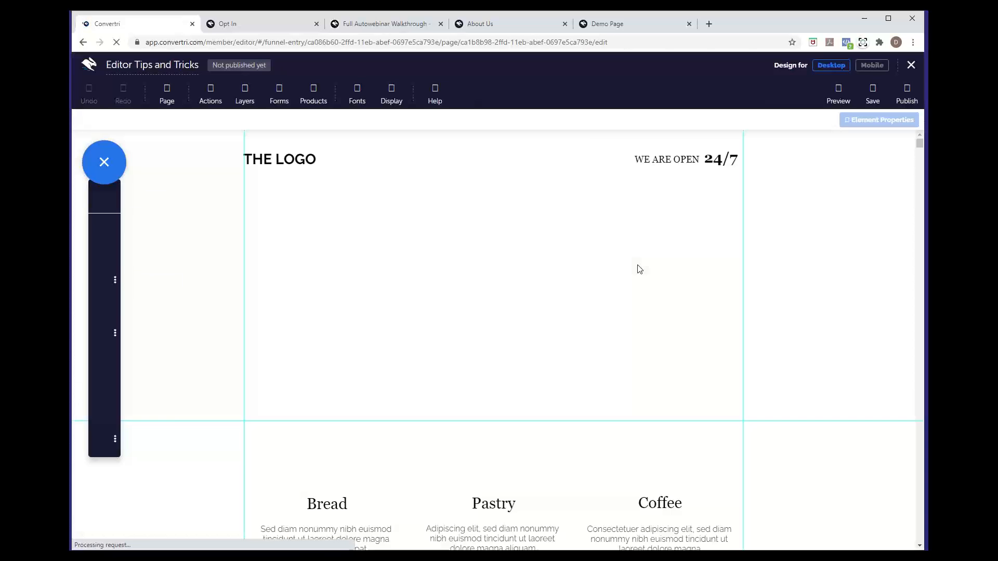
scroll(637, 265, down, 1)
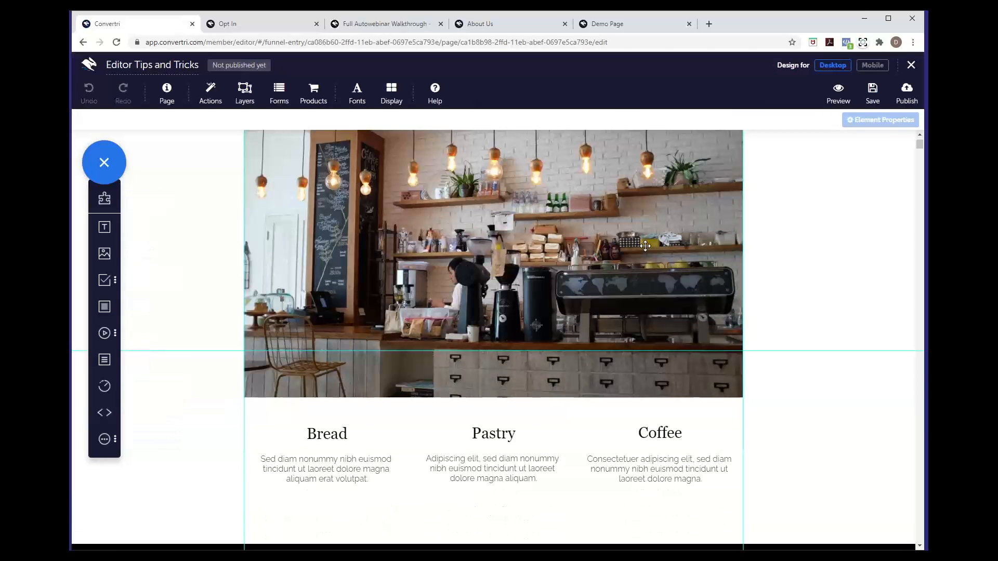
scroll(645, 246, up, 1)
scroll(645, 245, up, 1)
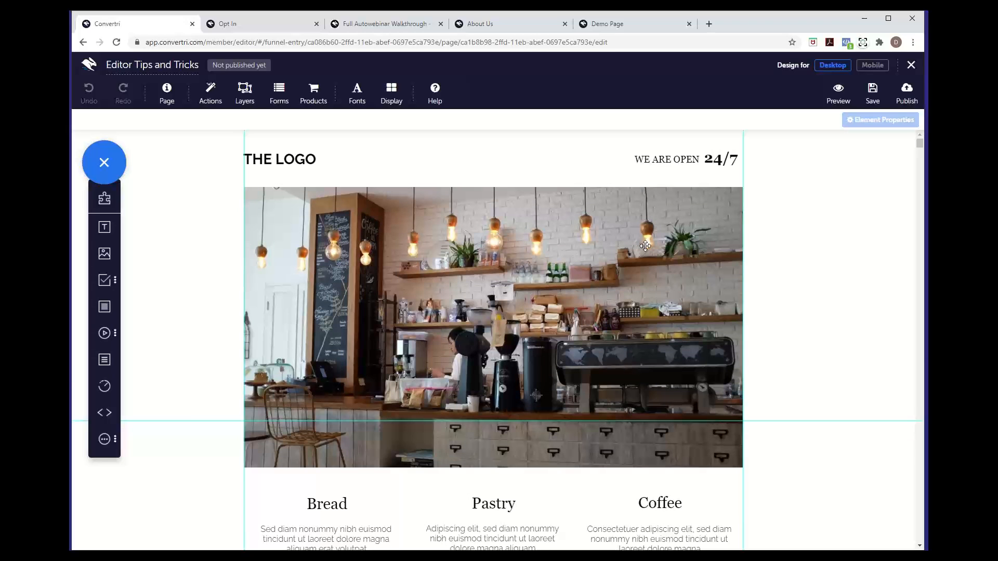
Turn on Element Outlines for the page and check them around the Menu section.
scroll(645, 246, down, 8)
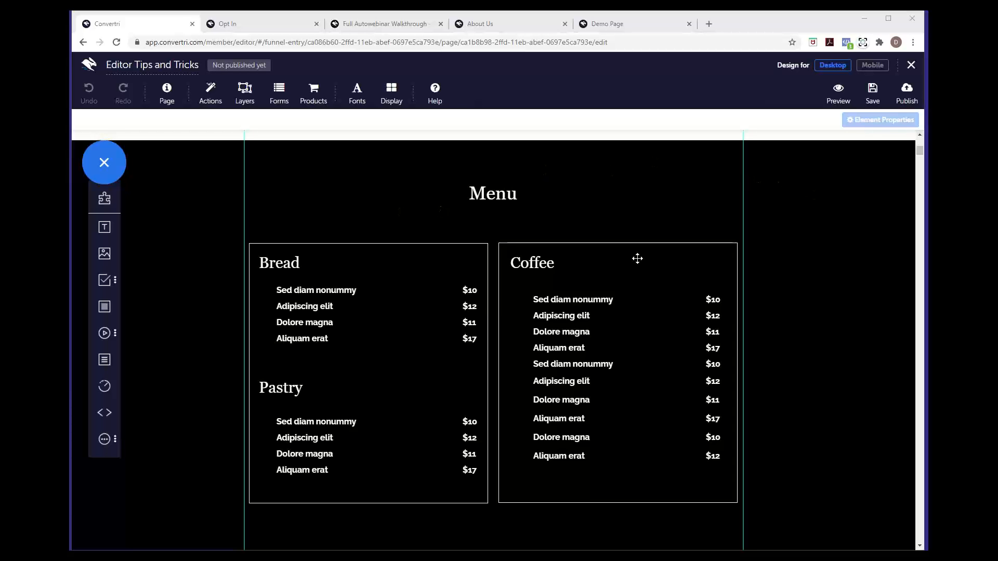
scroll(806, 356, down, 3)
scroll(806, 357, up, 2)
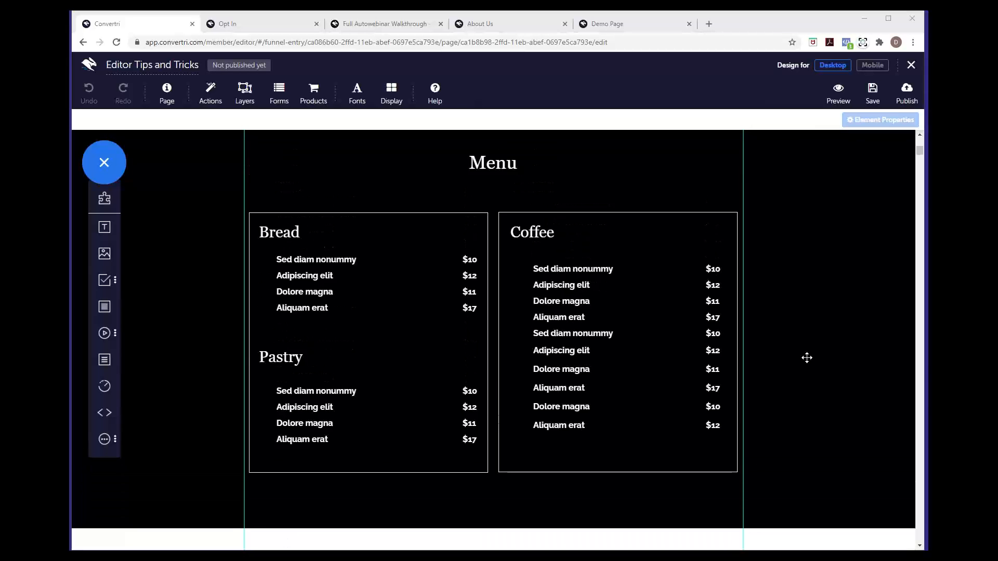
scroll(807, 358, up, 3)
scroll(807, 357, down, 2)
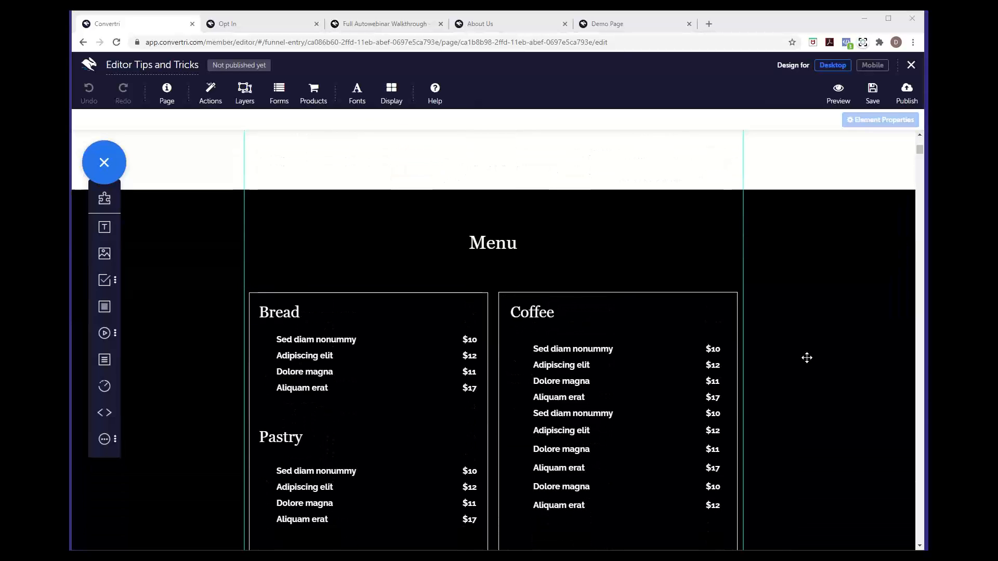
click(396, 105)
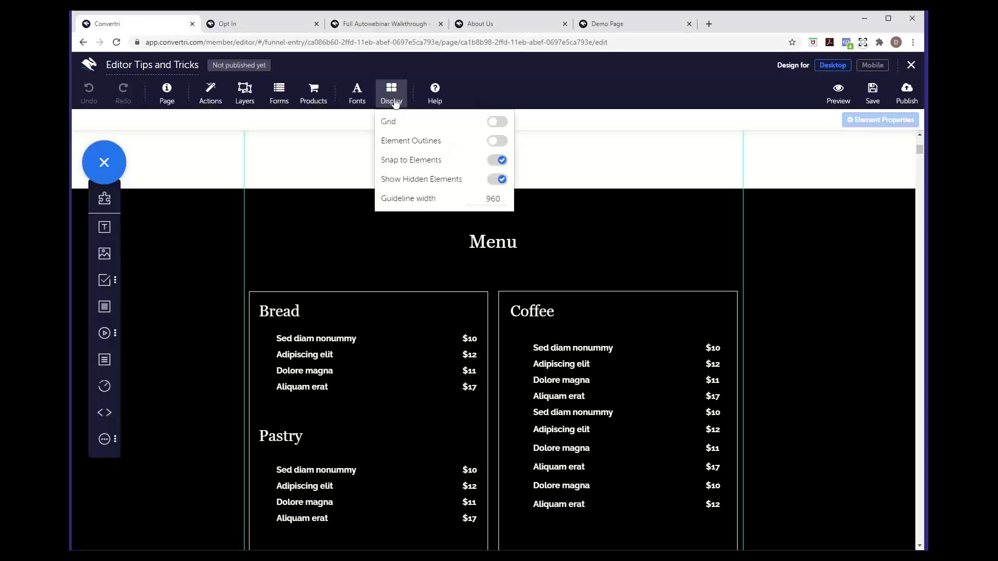
click(498, 141)
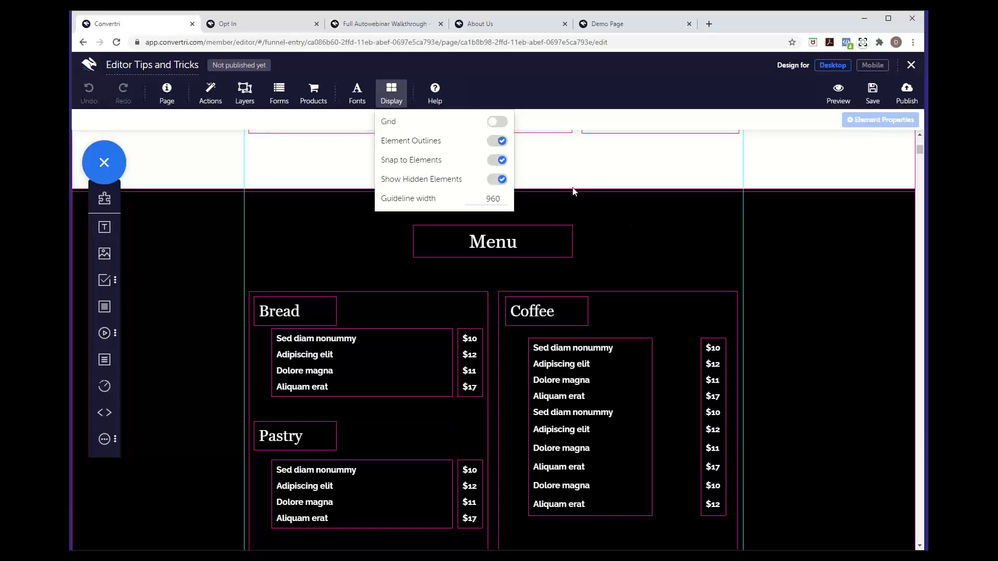
click(398, 104)
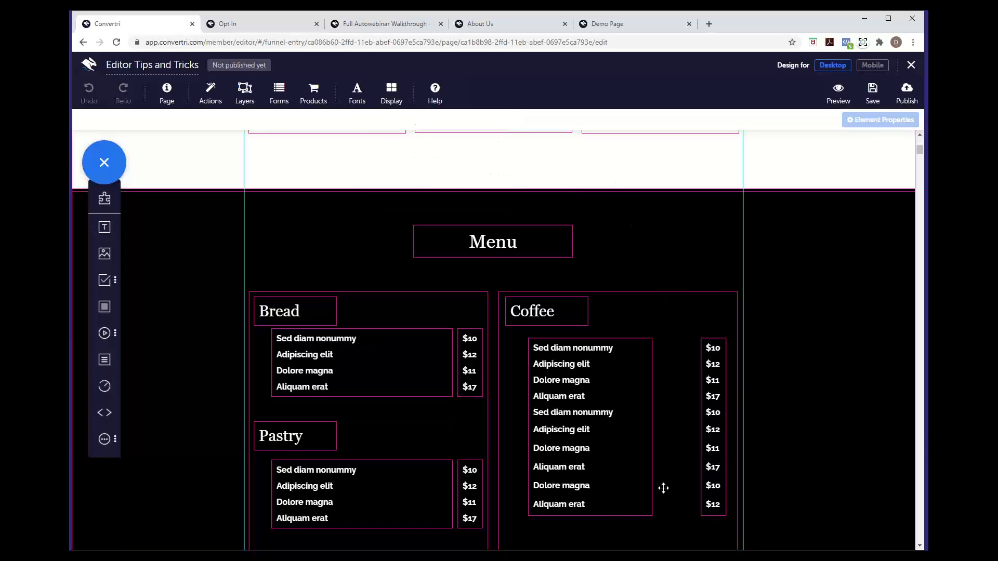
scroll(656, 362, down, 4)
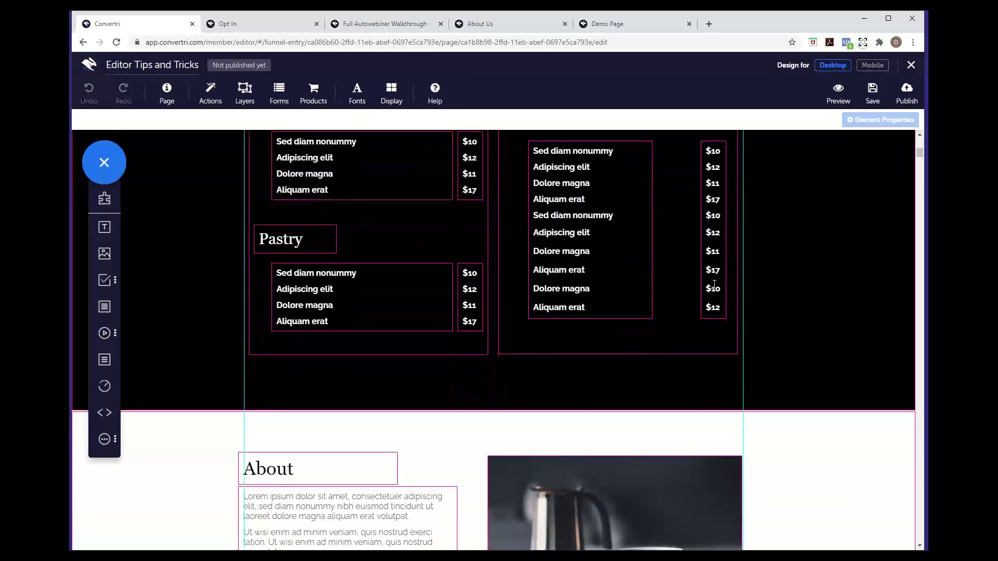
scroll(766, 315, up, 3)
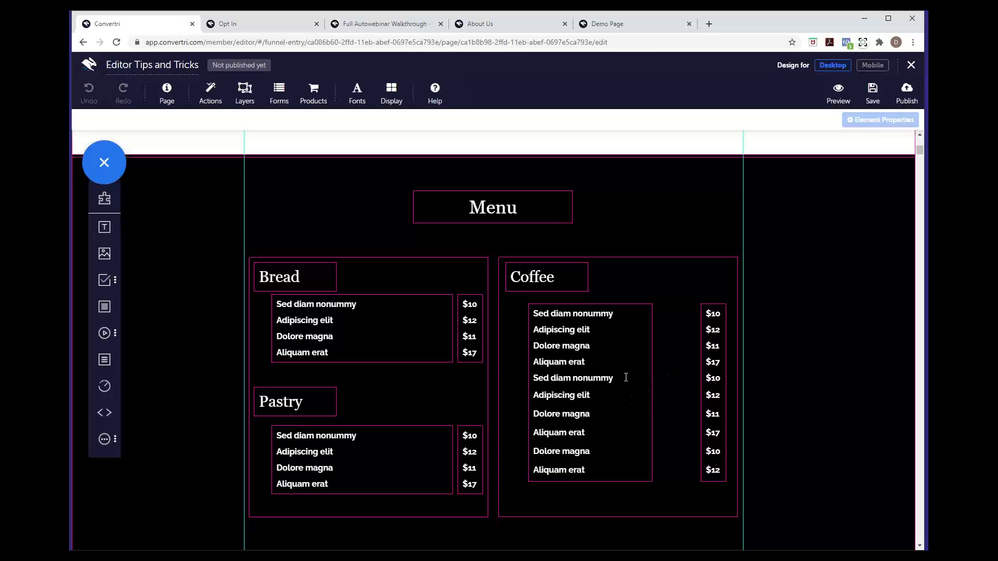
Select the Coffee item list, close its properties, and select the black full-width background of the Menu section.
click(609, 378)
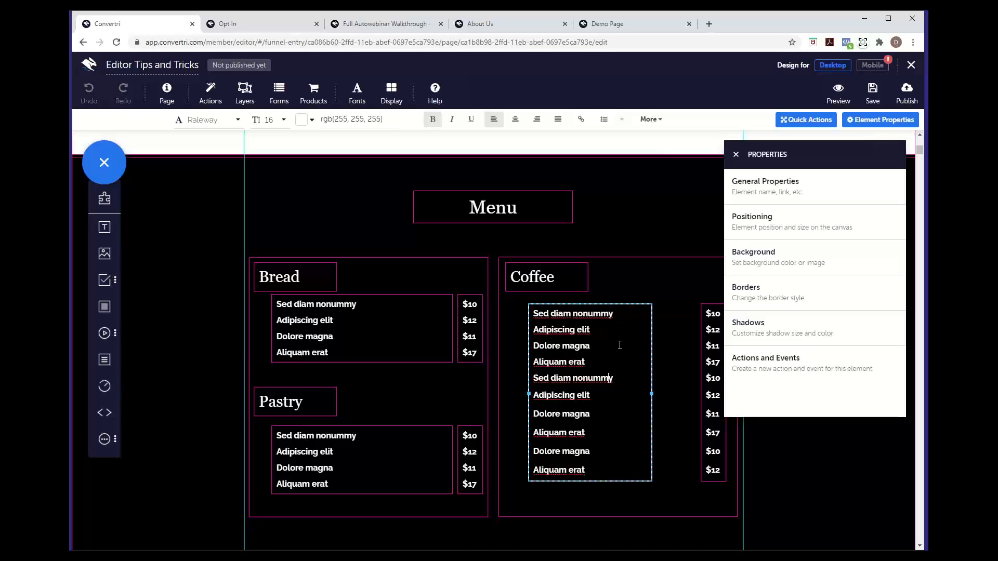
click(736, 155)
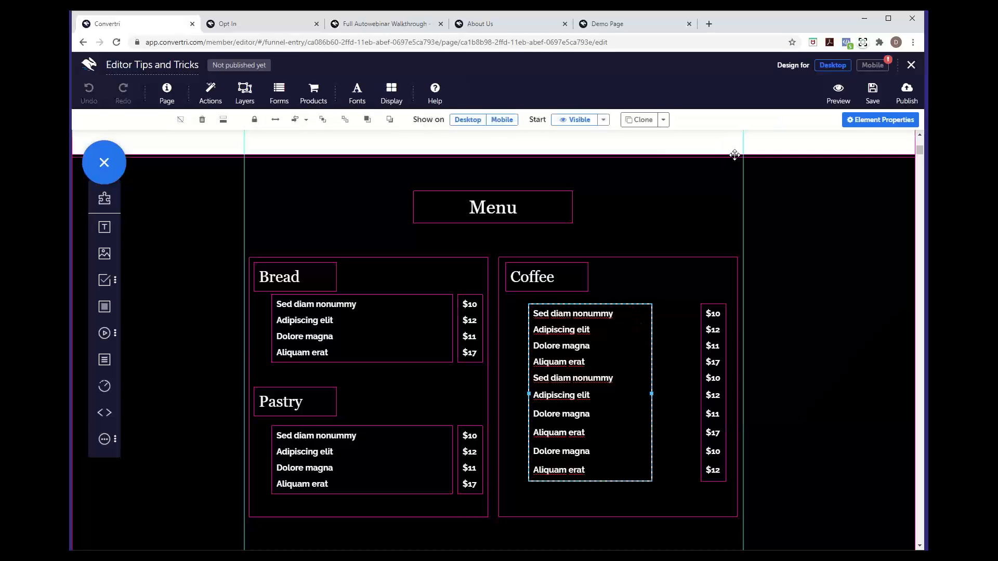
scroll(665, 248, up, 2)
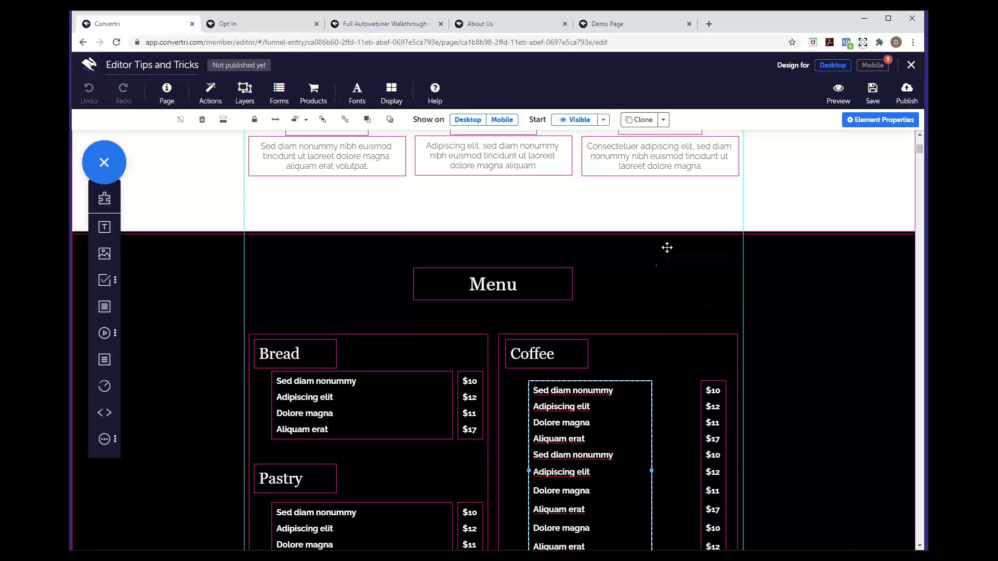
click(654, 281)
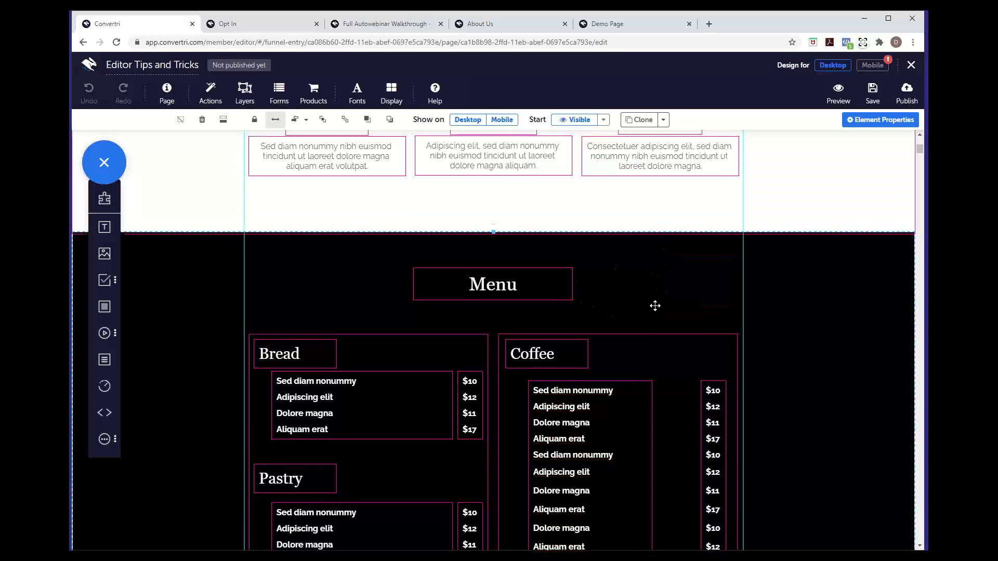
scroll(655, 306, down, 5)
scroll(655, 306, up, 5)
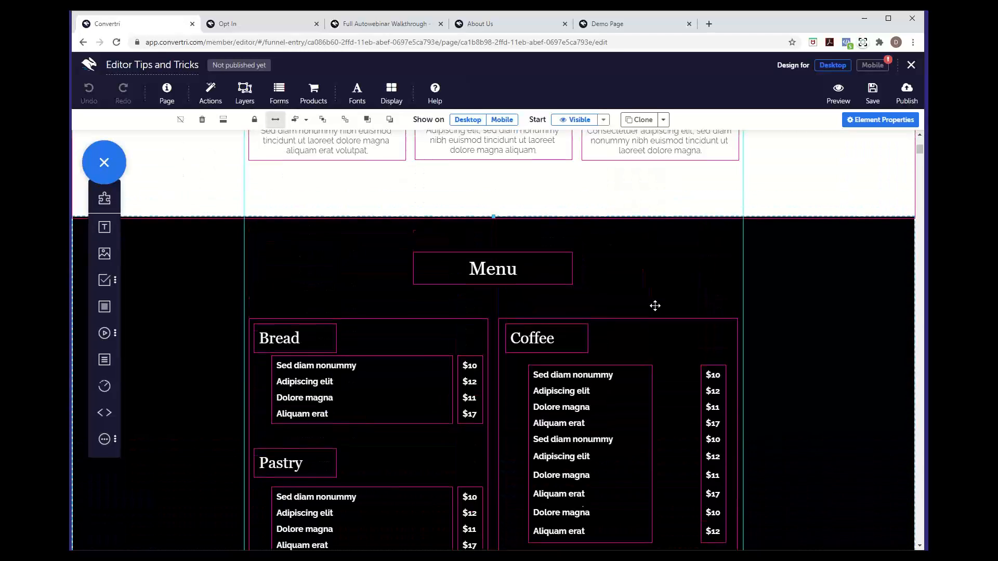
Delete the Menu section's black full-width background together with the menu lists it holds.
scroll(655, 306, up, 2)
scroll(655, 306, down, 5)
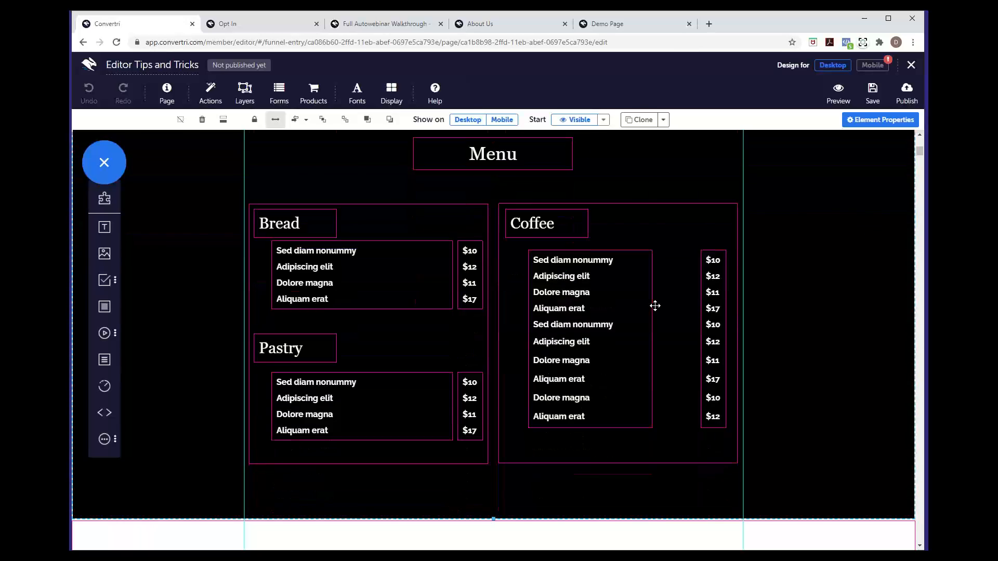
scroll(655, 306, down, 2)
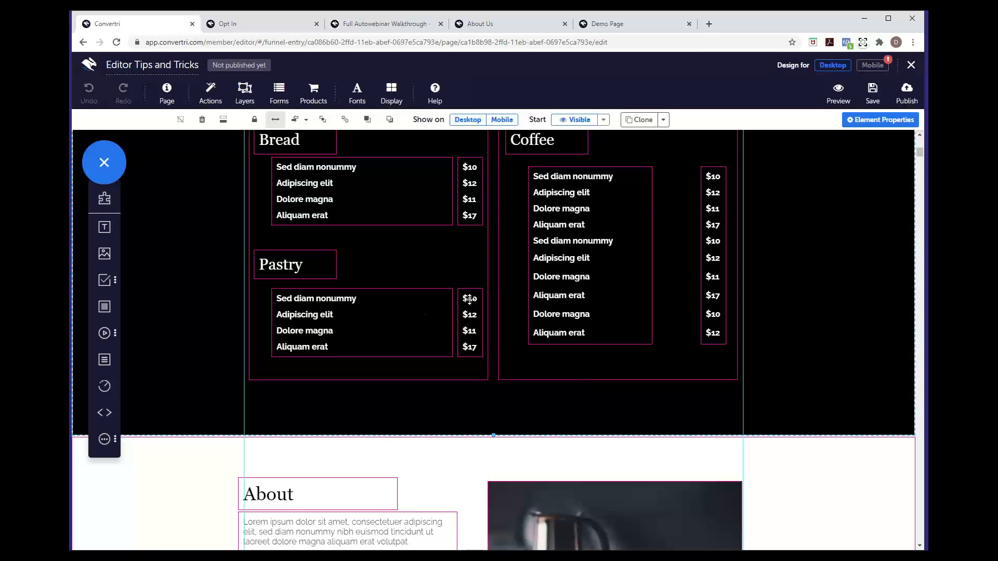
scroll(803, 323, up, 4)
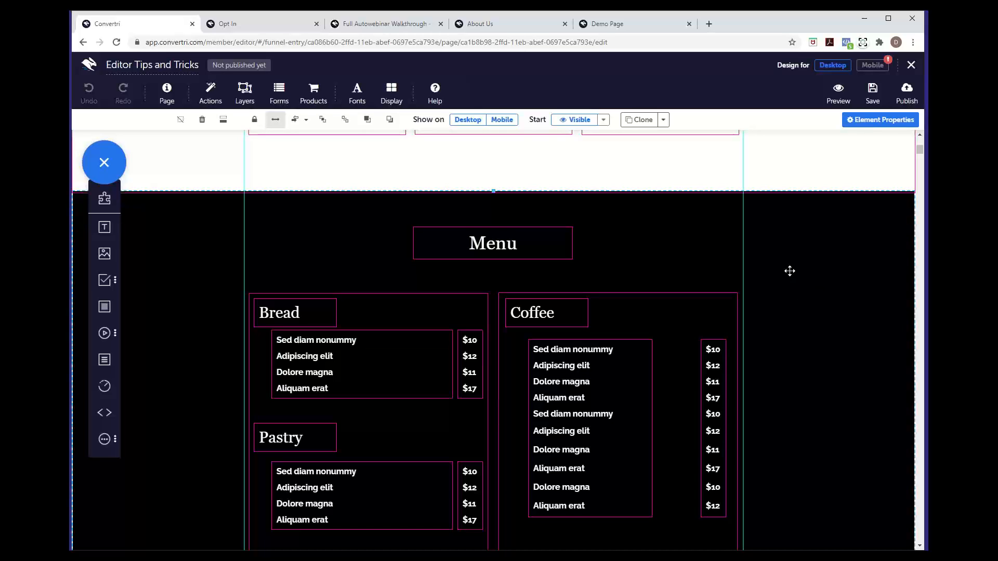
key(Delete)
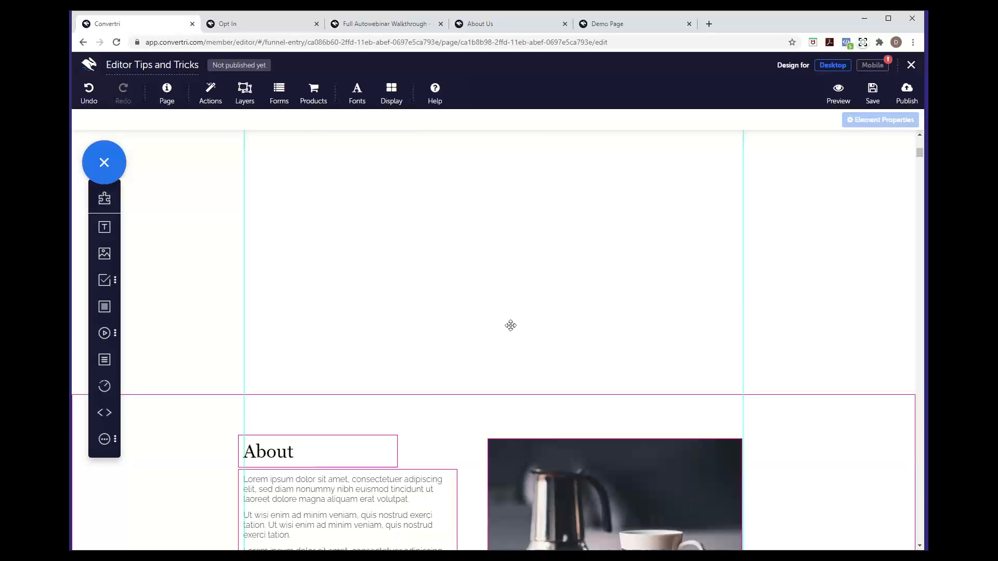
Move the About section and everything below it up to close the gap left by the deleted Menu section.
click(429, 405)
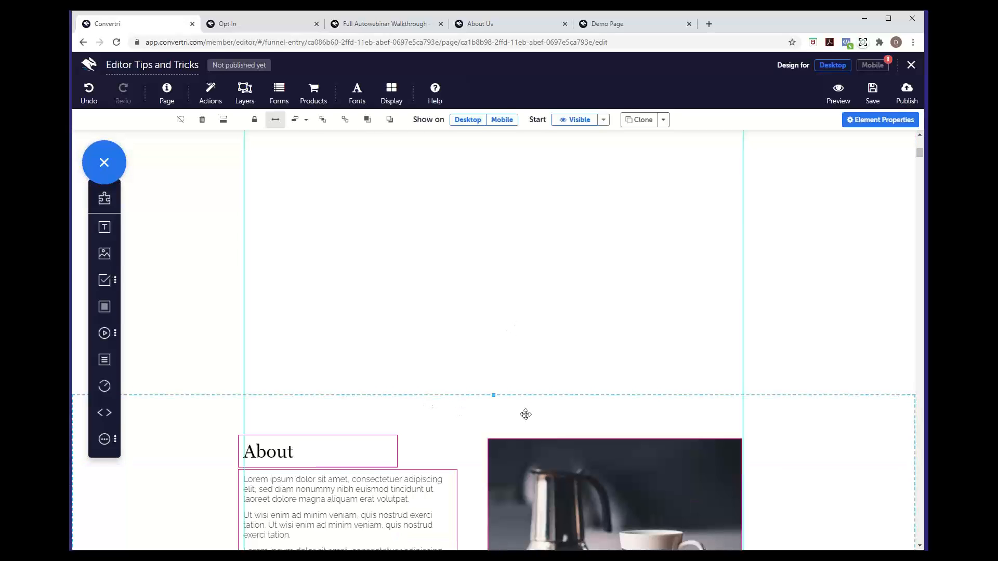
click(224, 121)
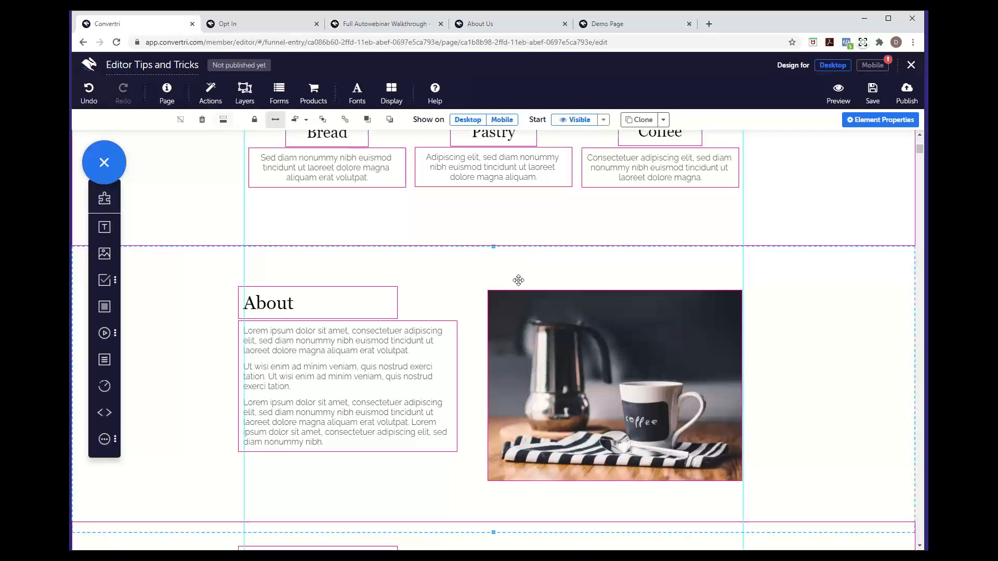
scroll(508, 323, down, 5)
scroll(508, 323, up, 5)
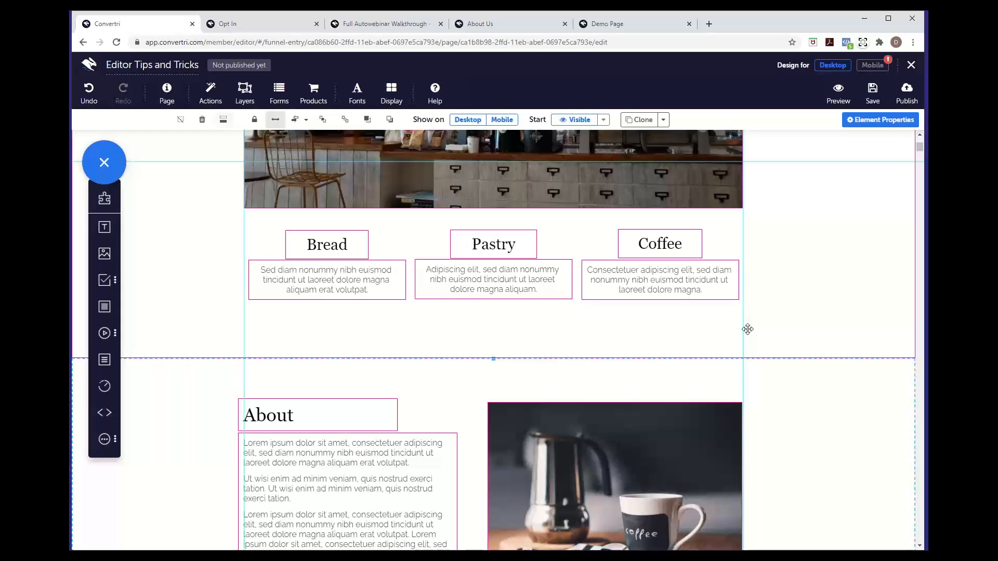
scroll(769, 305, down, 6)
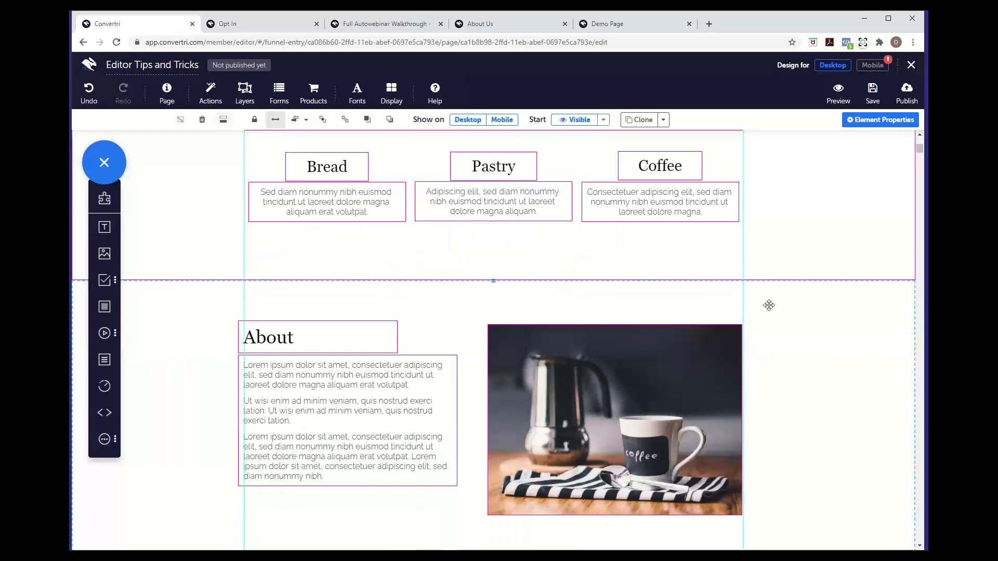
scroll(391, 422, down, 6)
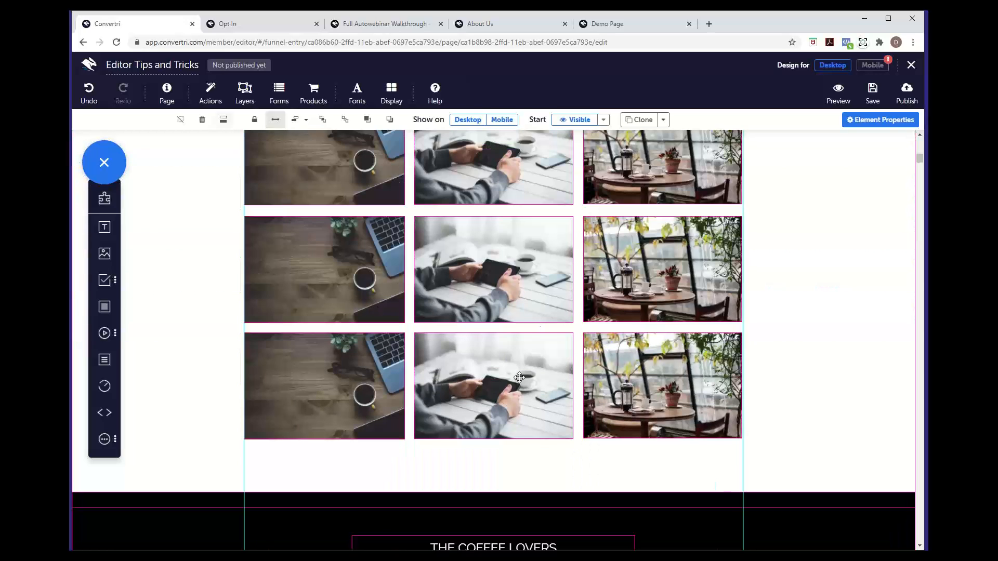
scroll(519, 378, down, 7)
scroll(519, 378, up, 16)
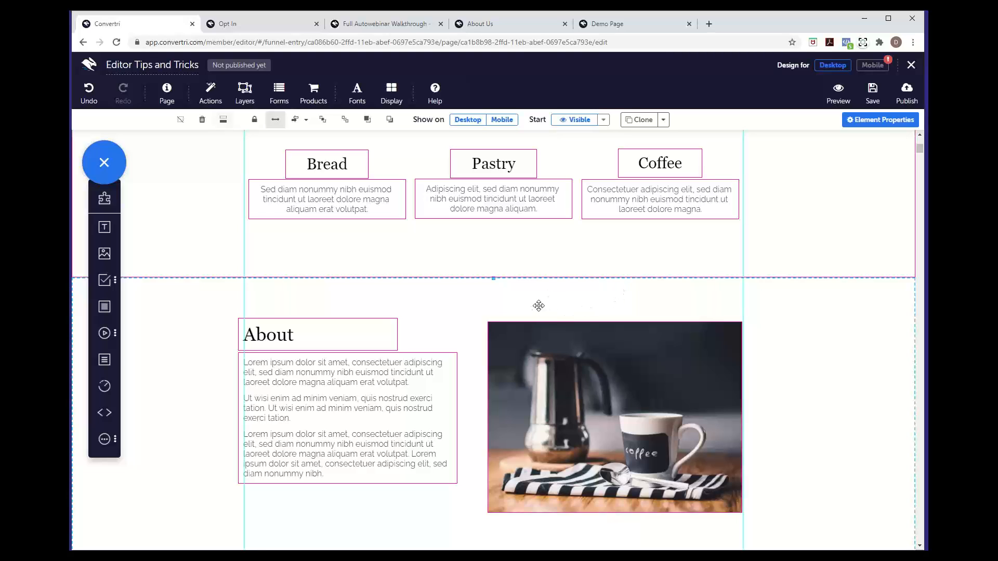
Move the About section and everything below it back down the page, and check the Gallery and Coffee Lovers sections.
drag(539, 306, 528, 492)
scroll(528, 491, down, 8)
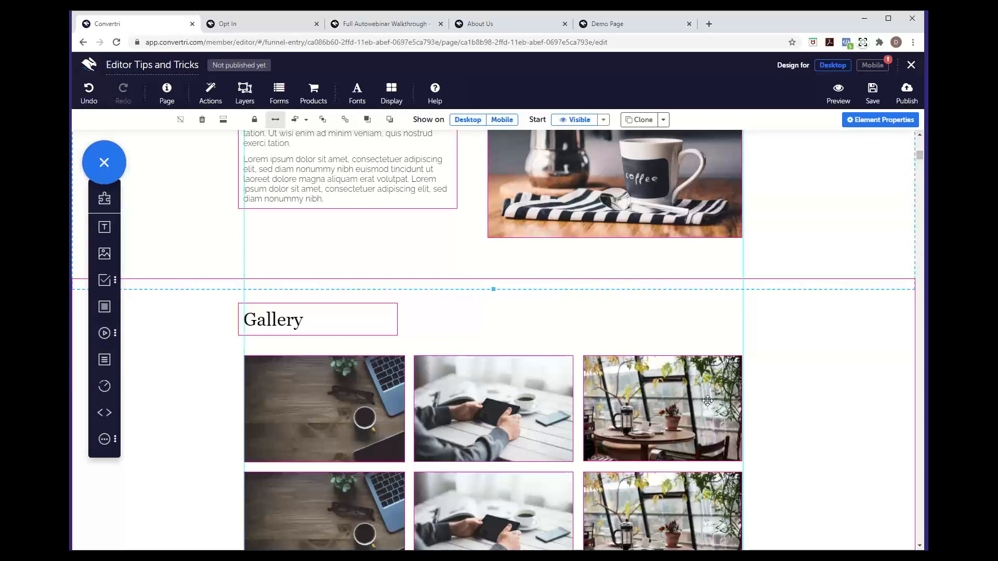
scroll(620, 457, down, 3)
scroll(620, 457, down, 14)
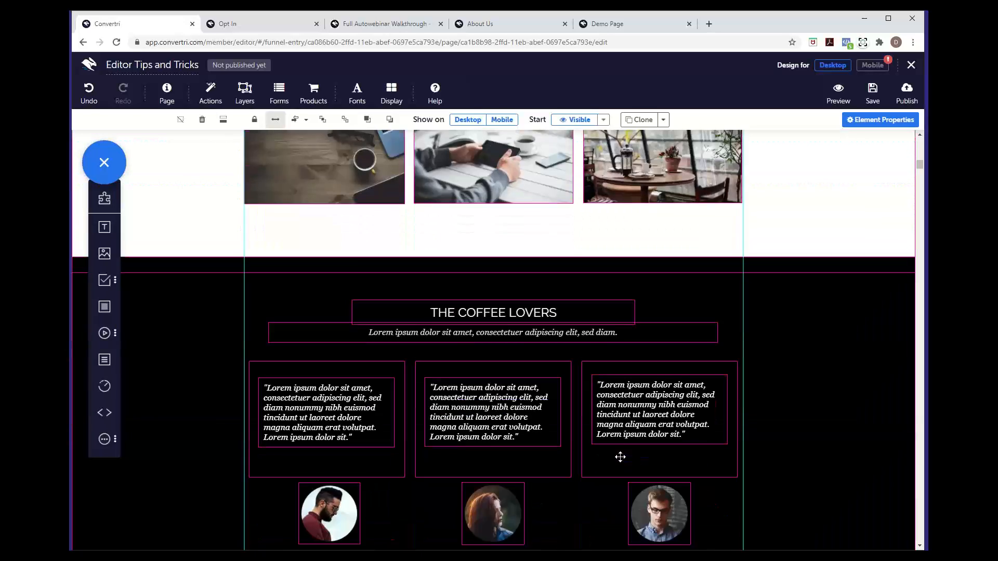
scroll(620, 456, up, 20)
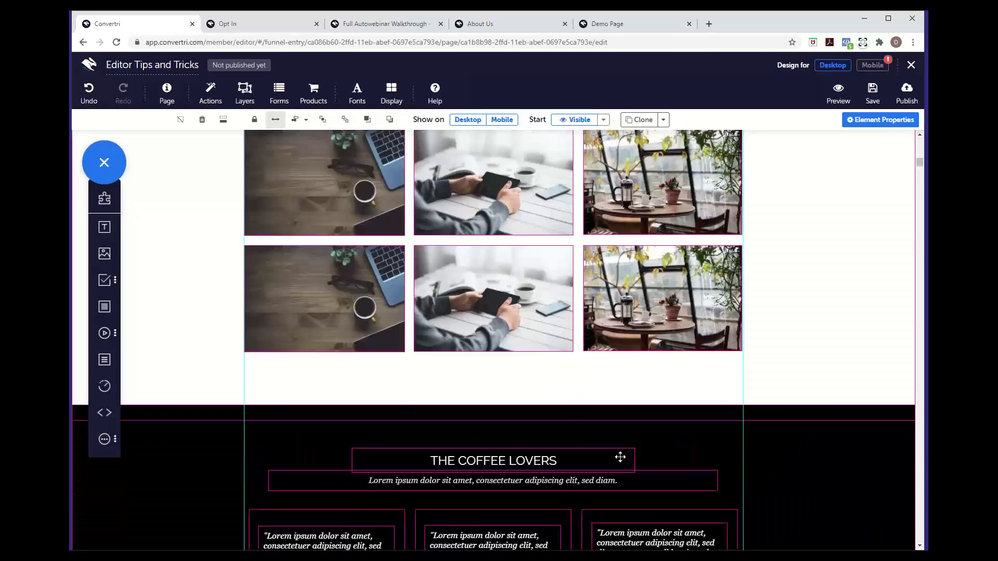
scroll(620, 457, up, 2)
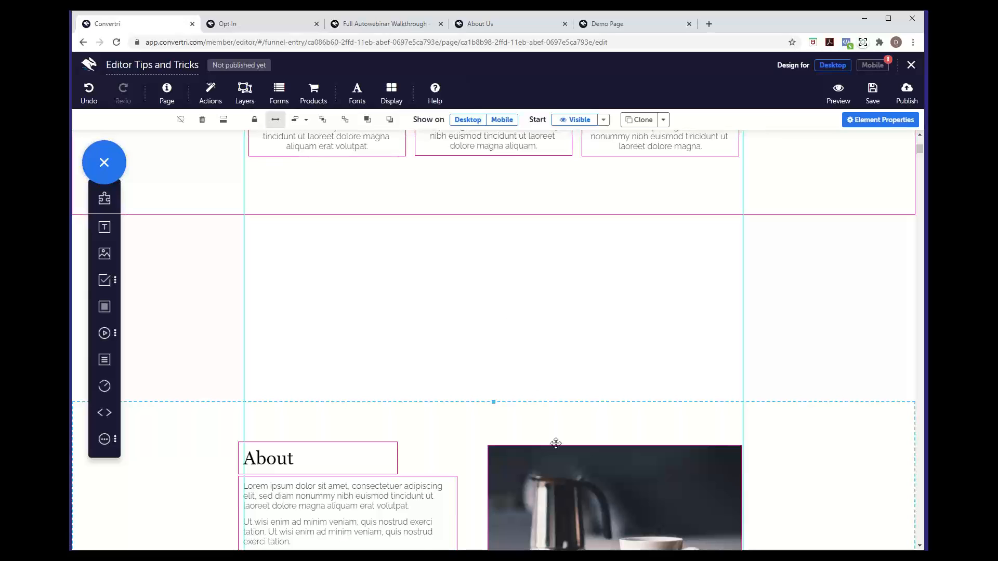
scroll(555, 443, down, 5)
scroll(555, 443, down, 12)
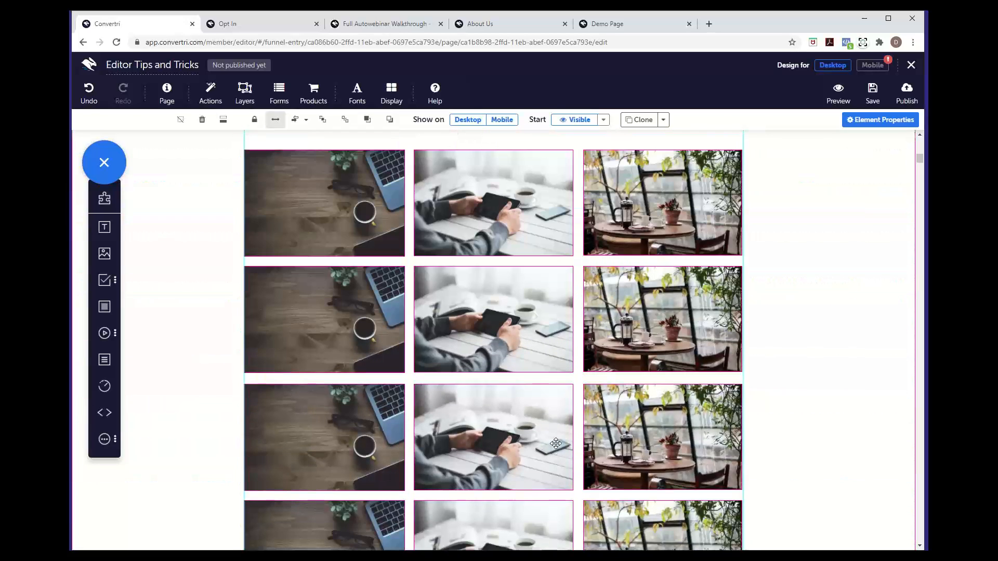
scroll(555, 443, down, 7)
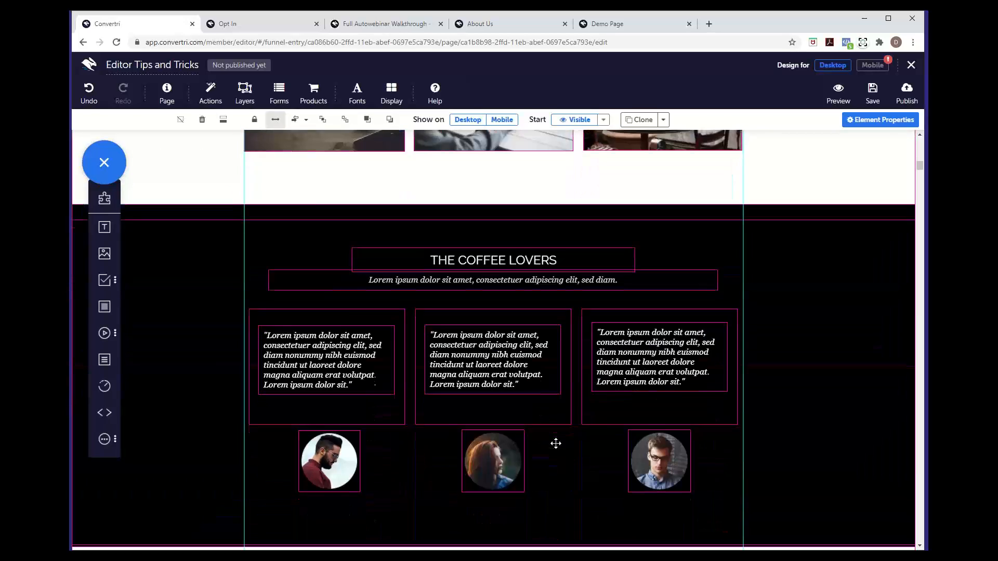
scroll(555, 443, down, 1)
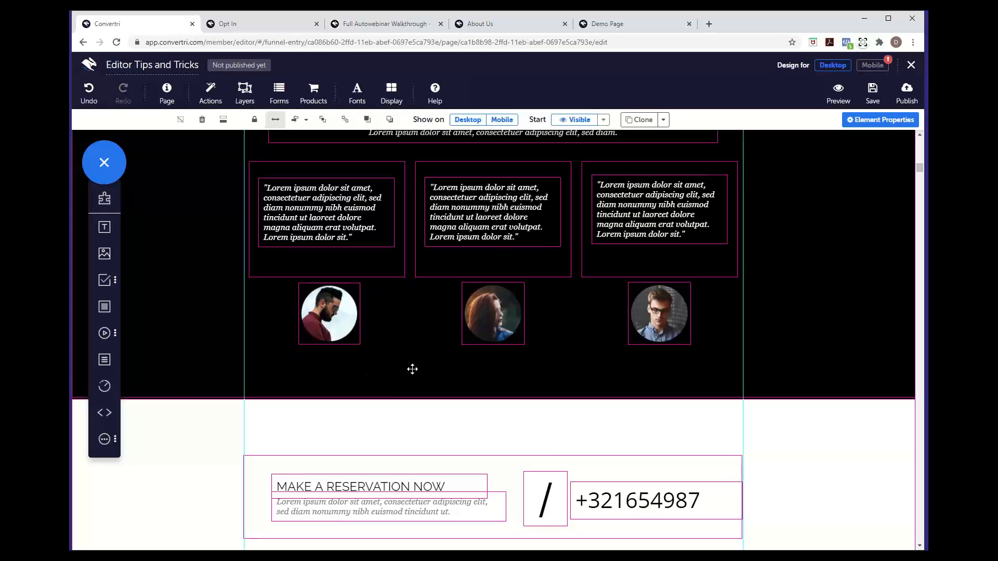
Duplicate each of the three round customer photos under the Coffee Lovers testimonials, placing each copy near its original.
scroll(412, 369, up, 3)
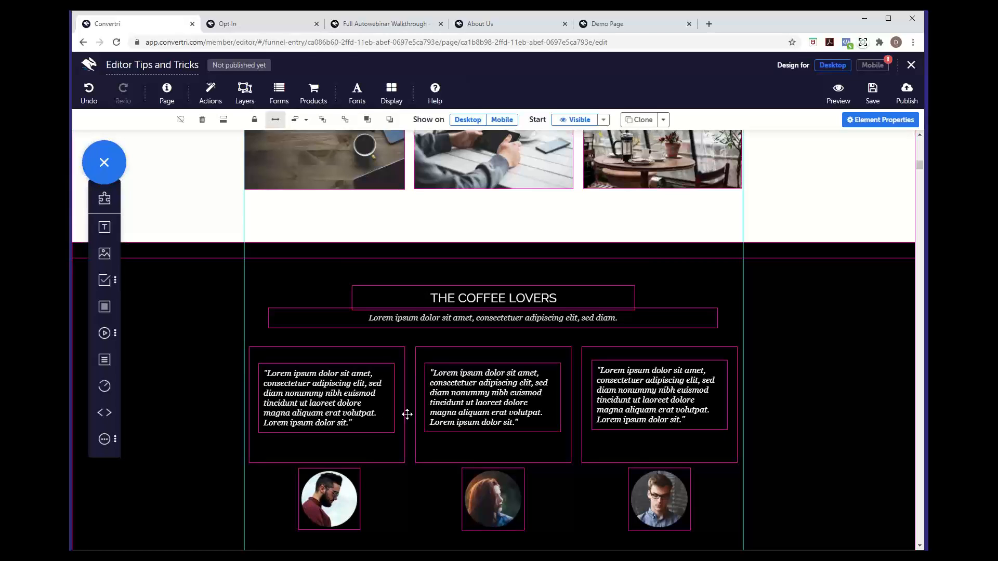
click(325, 495)
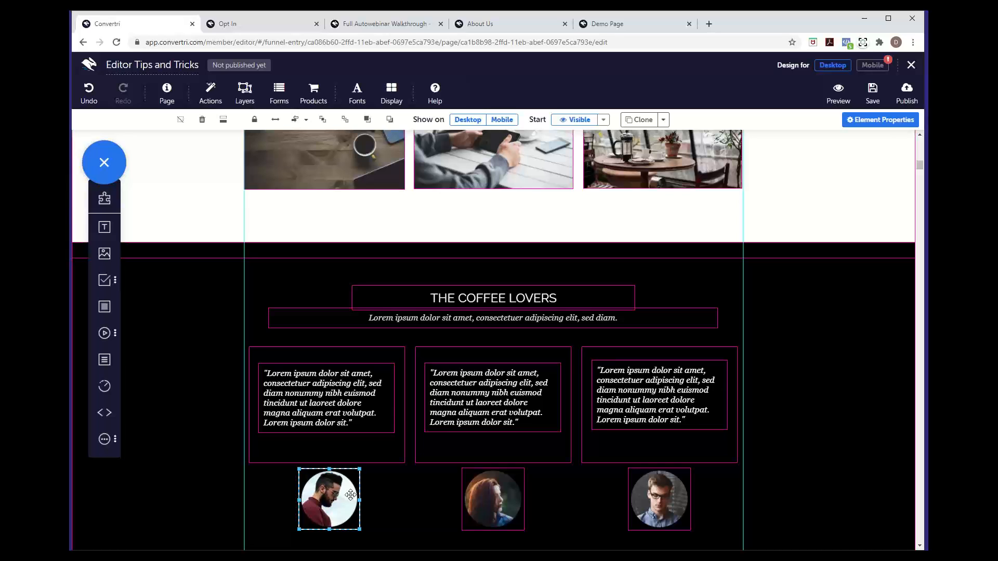
drag(347, 495, 414, 496)
drag(484, 489, 552, 505)
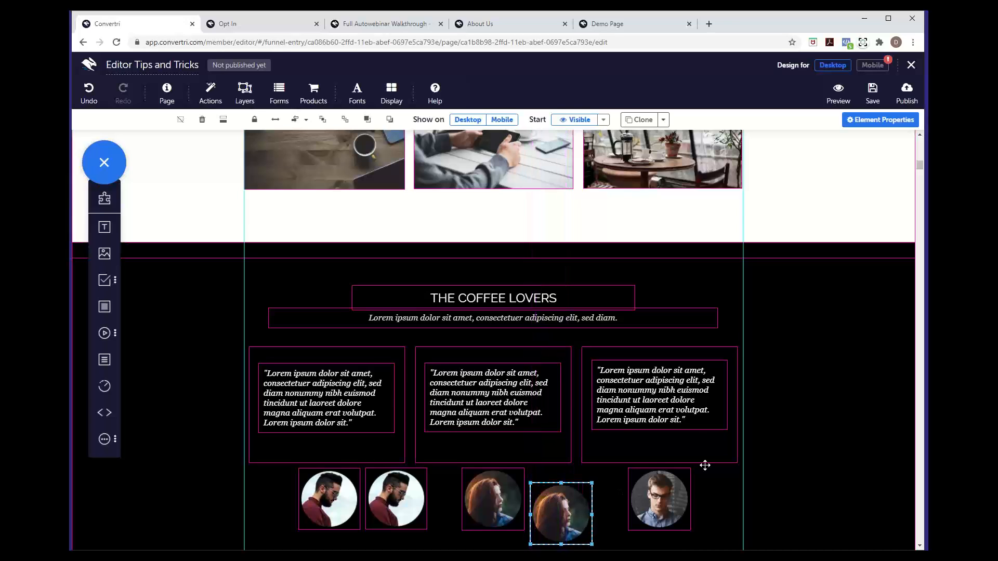
scroll(704, 463, down, 2)
click(656, 389)
drag(657, 390, 641, 420)
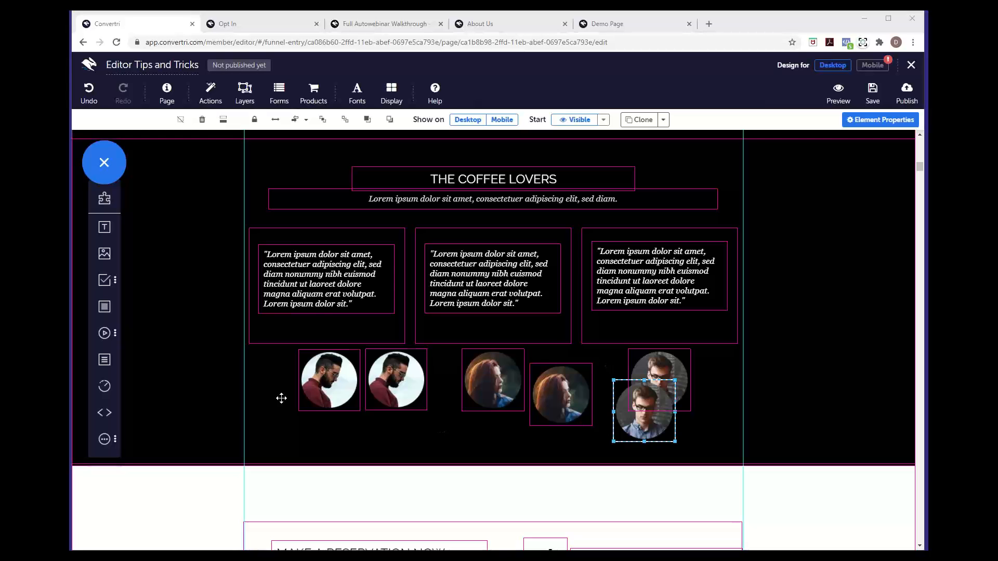
Add a light grey box over the customer photos and resize it into a wide strip covering all six.
drag(109, 312, 531, 423)
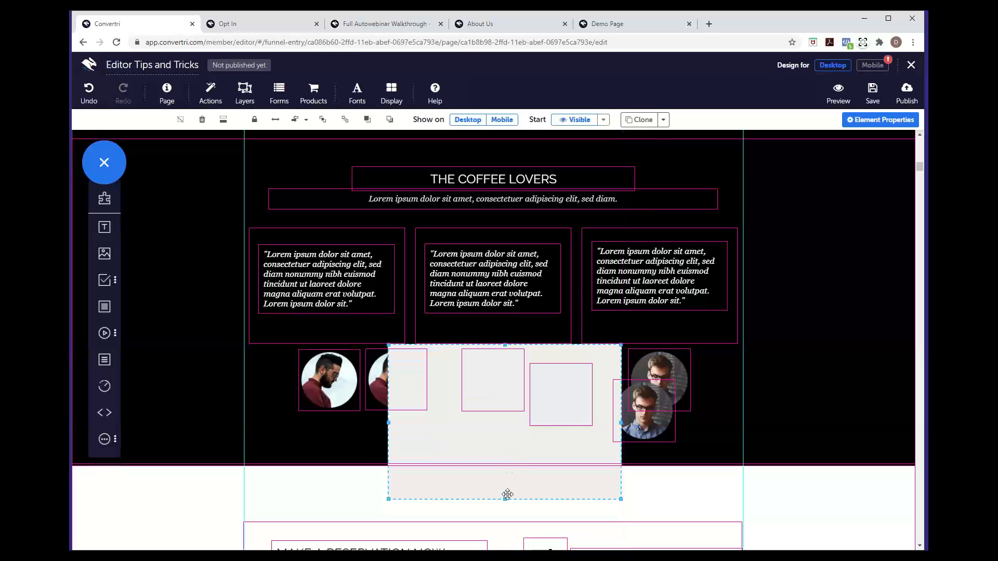
drag(505, 498, 490, 448)
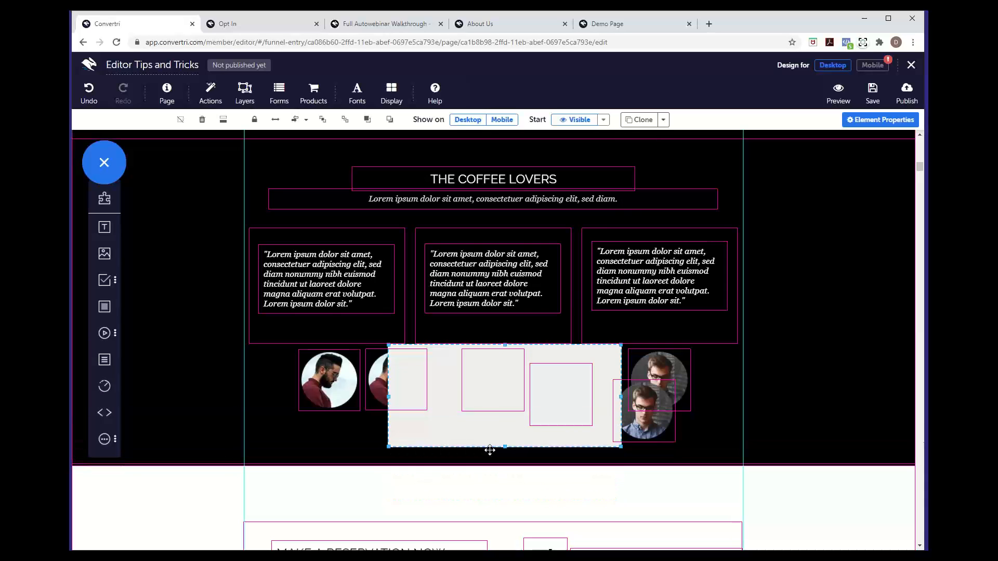
drag(621, 397, 722, 388)
drag(388, 396, 264, 396)
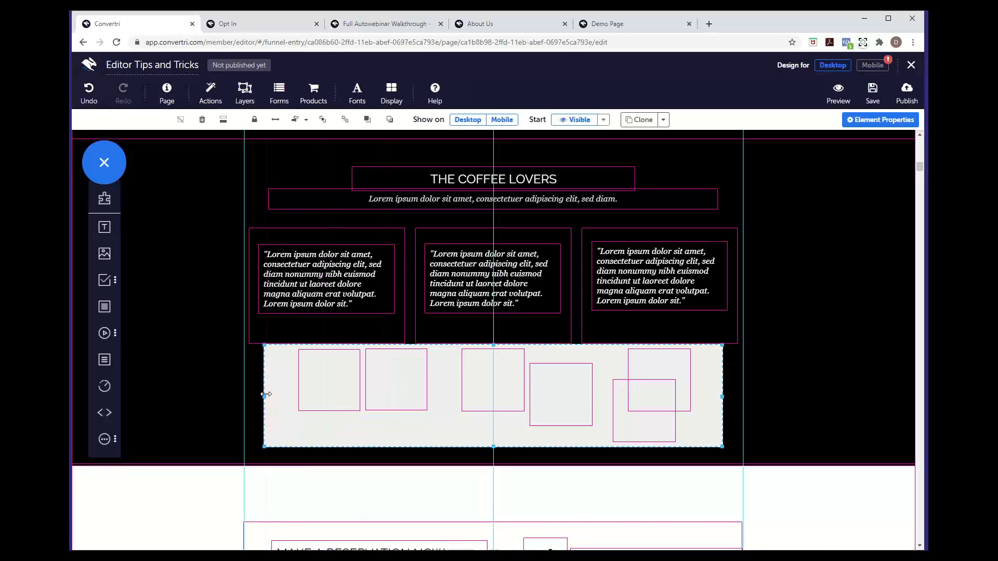
Layer the grey box behind the six photos but in front of the black background, and nudge it slightly down.
click(346, 122)
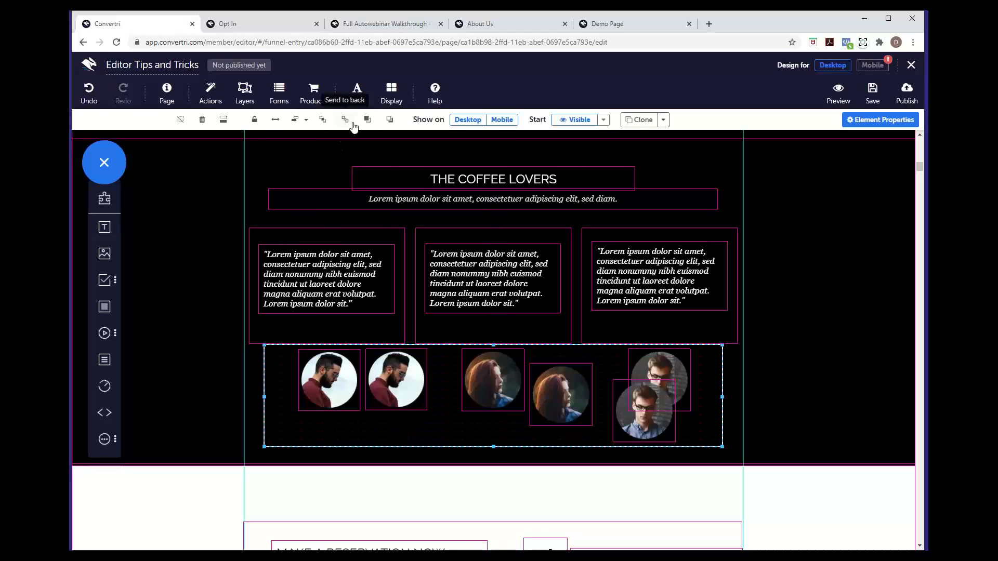
click(368, 121)
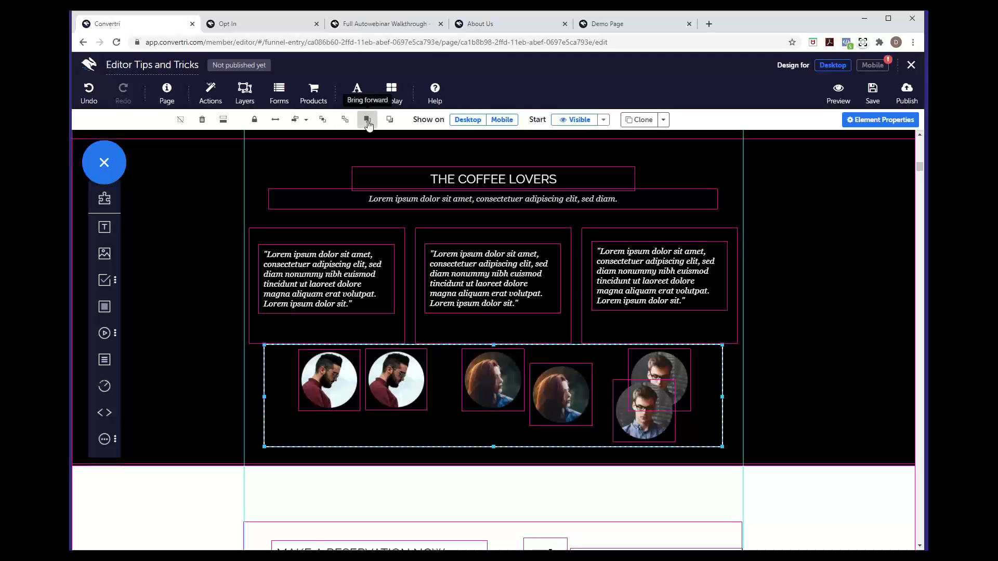
drag(458, 428, 459, 436)
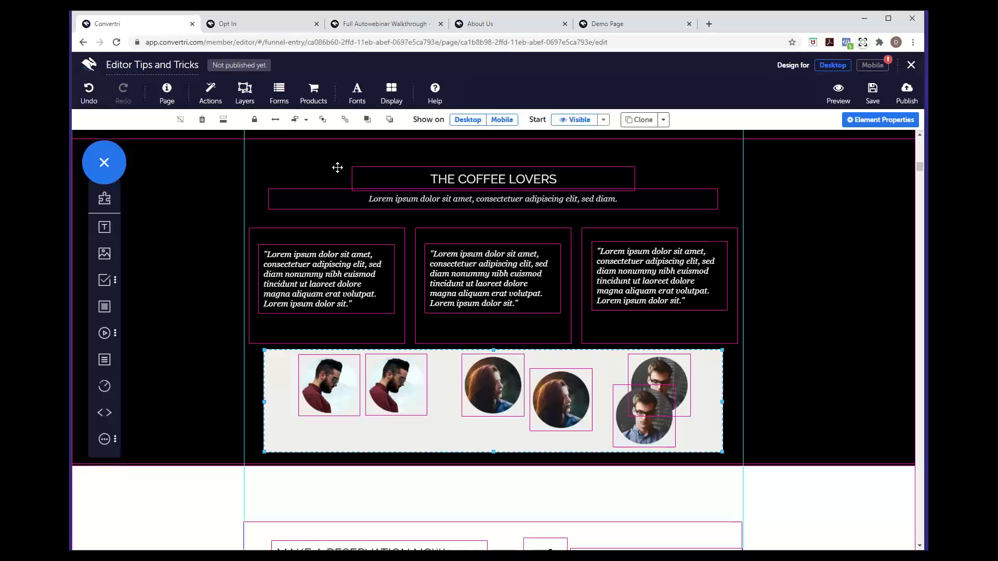
Middle-align the six customer photos inside the grey box and justify them horizontally.
click(306, 122)
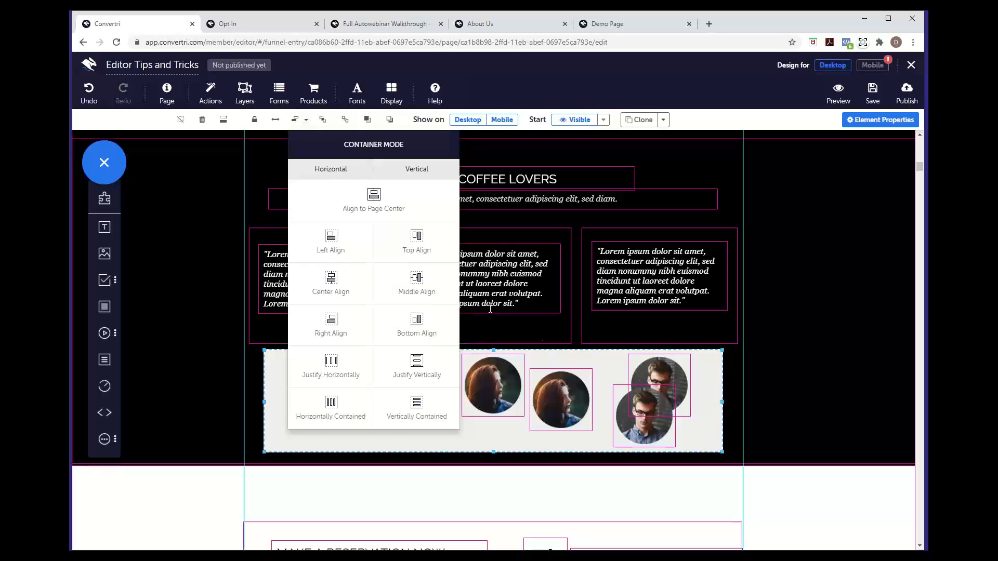
click(425, 287)
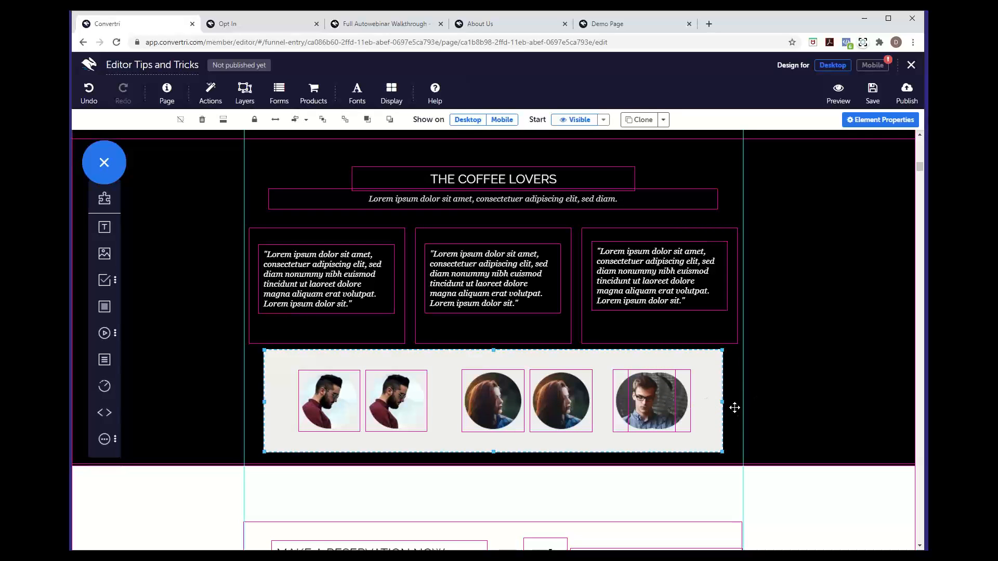
click(306, 120)
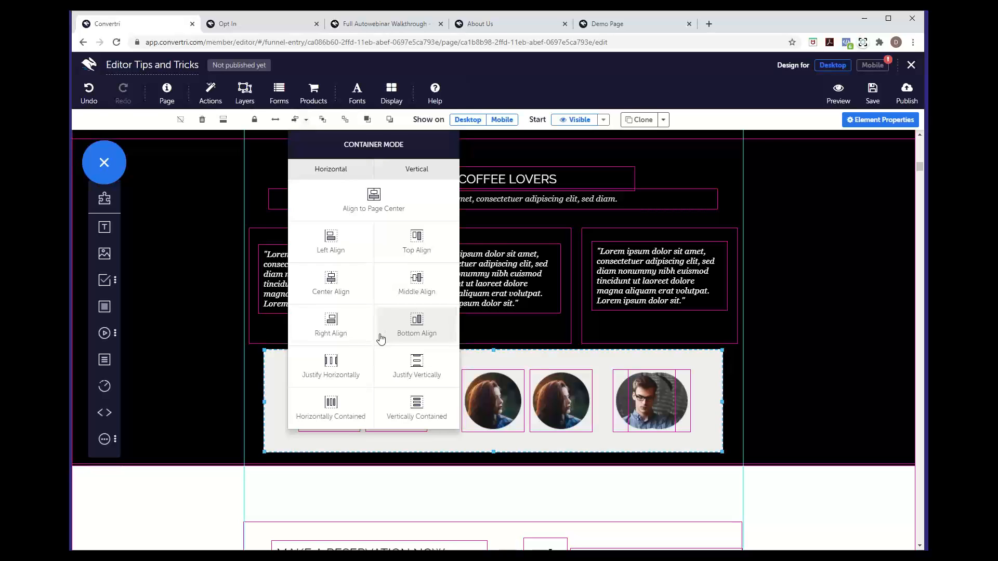
click(341, 374)
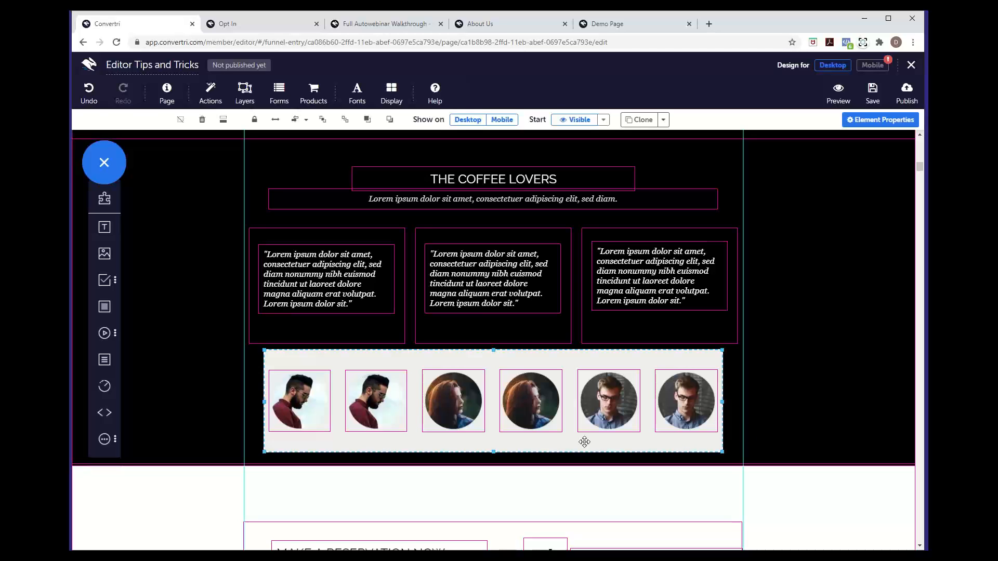
scroll(584, 441, down, 1)
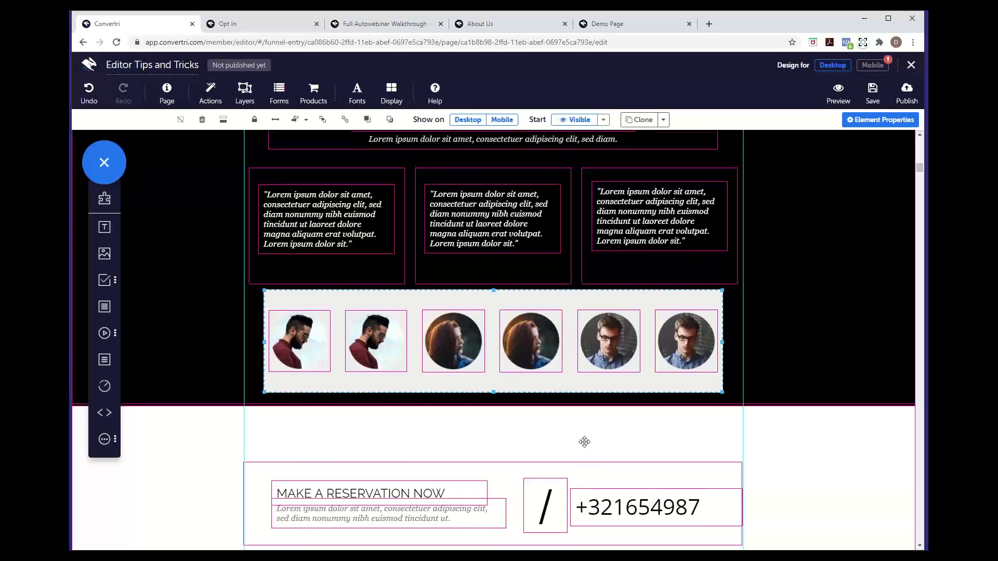
scroll(584, 442, down, 5)
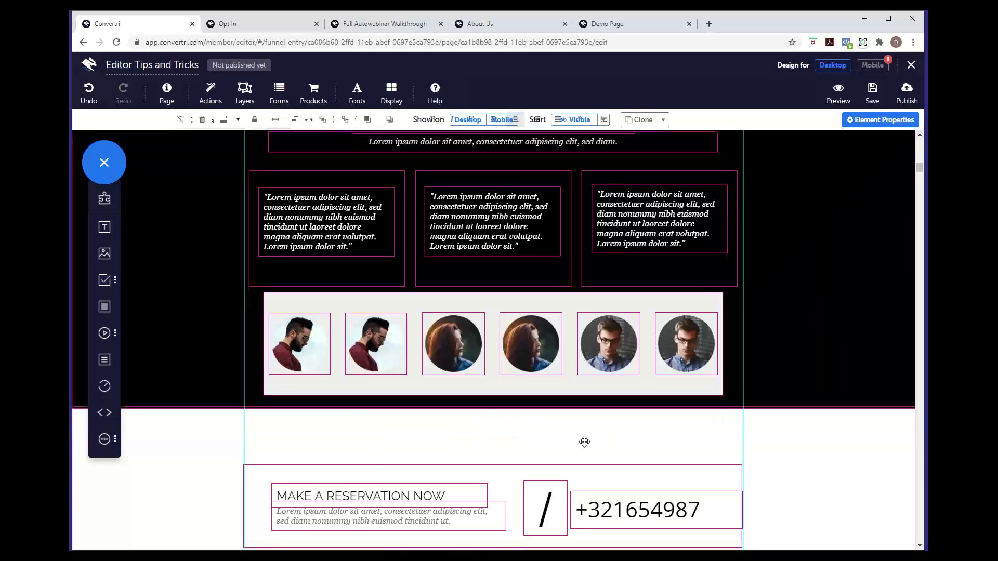
scroll(584, 442, up, 4)
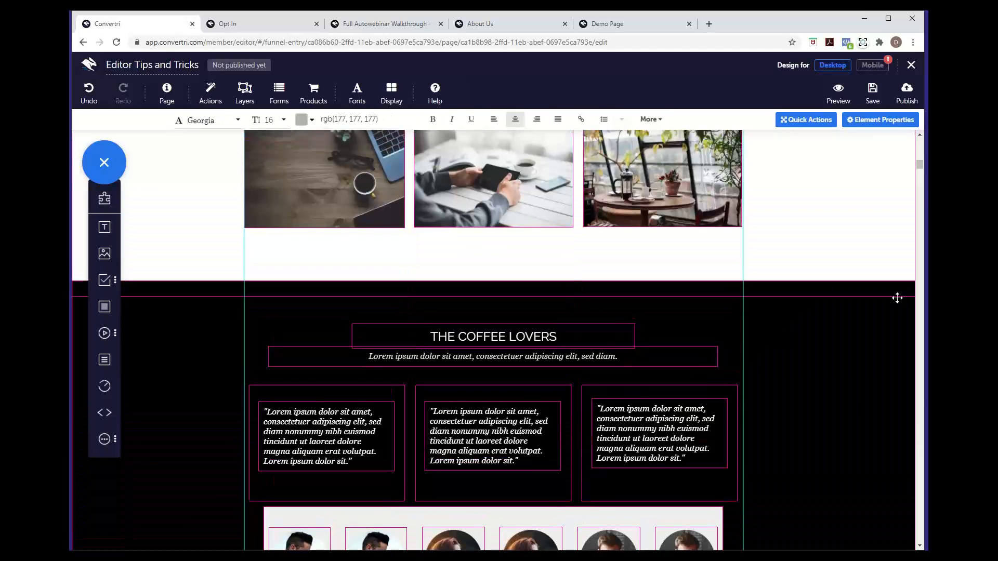
scroll(828, 328, up, 10)
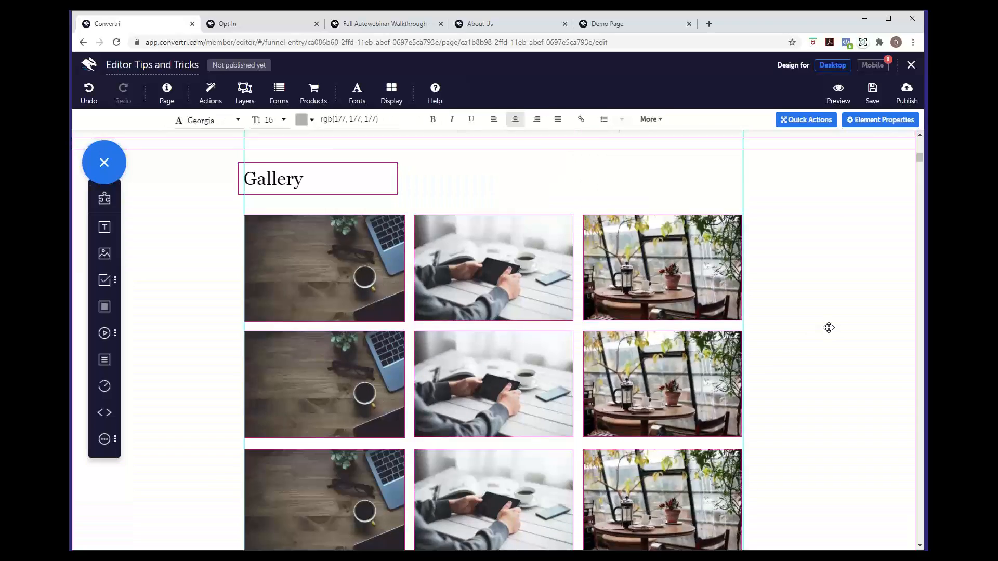
Switch to the mobile design and review the header, hero image, and the Bread, Pastry and Coffee text blocks.
scroll(828, 327, up, 3)
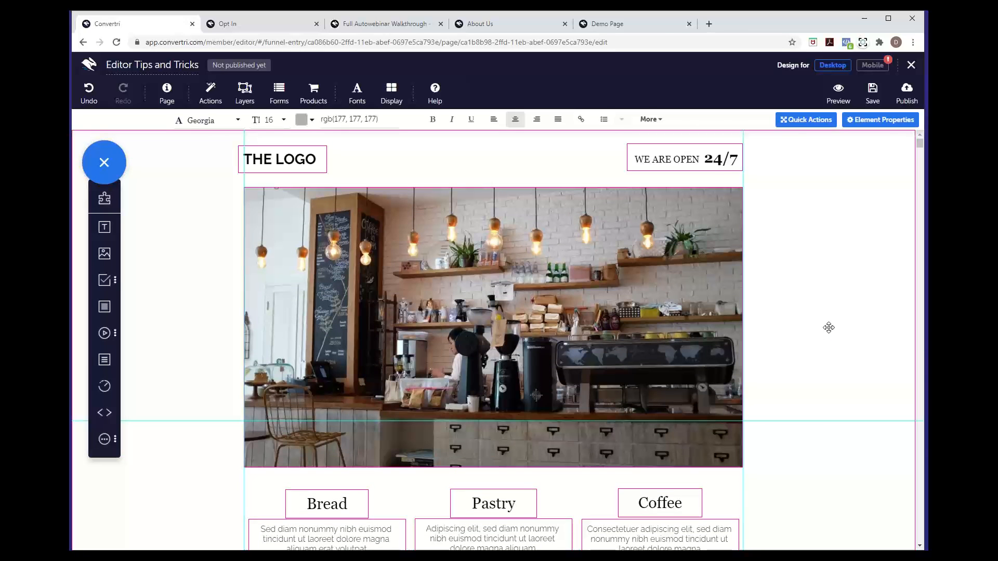
scroll(828, 327, down, 1)
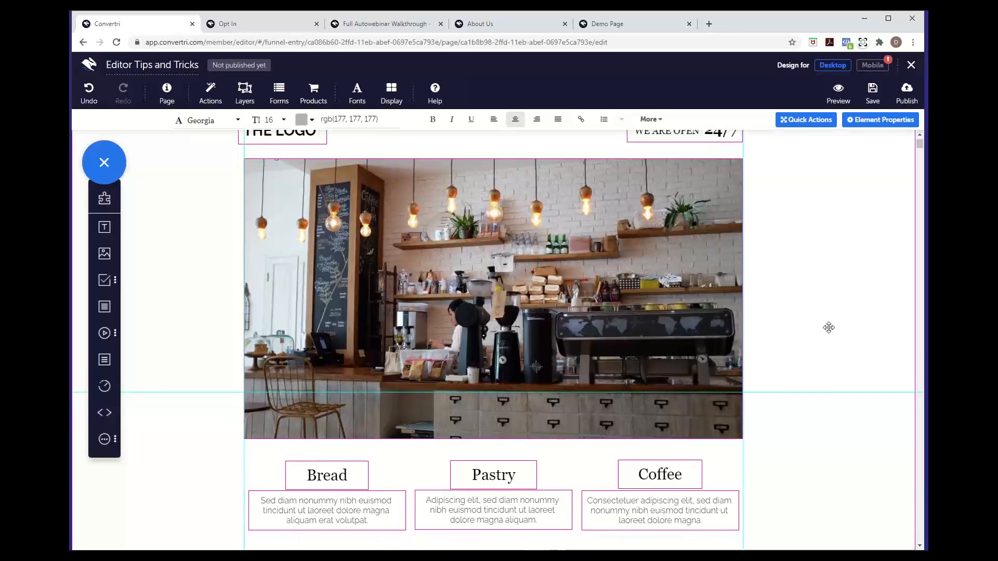
scroll(829, 328, up, 1)
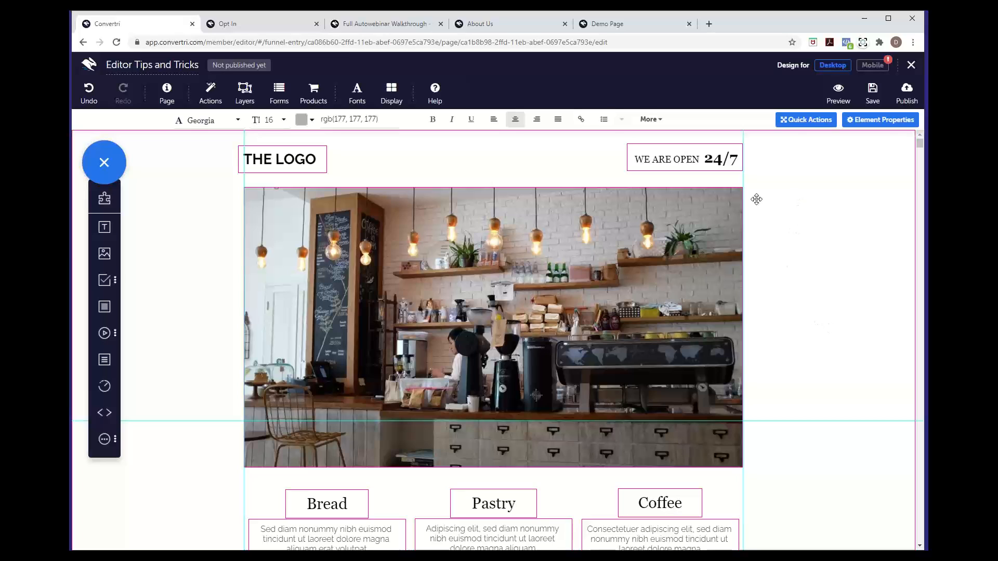
click(865, 67)
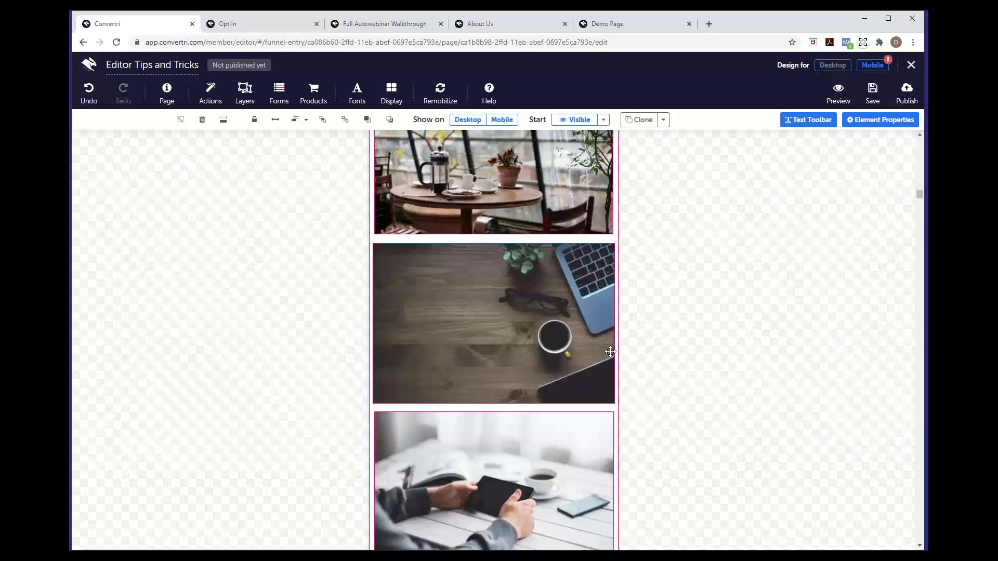
scroll(551, 307, up, 15)
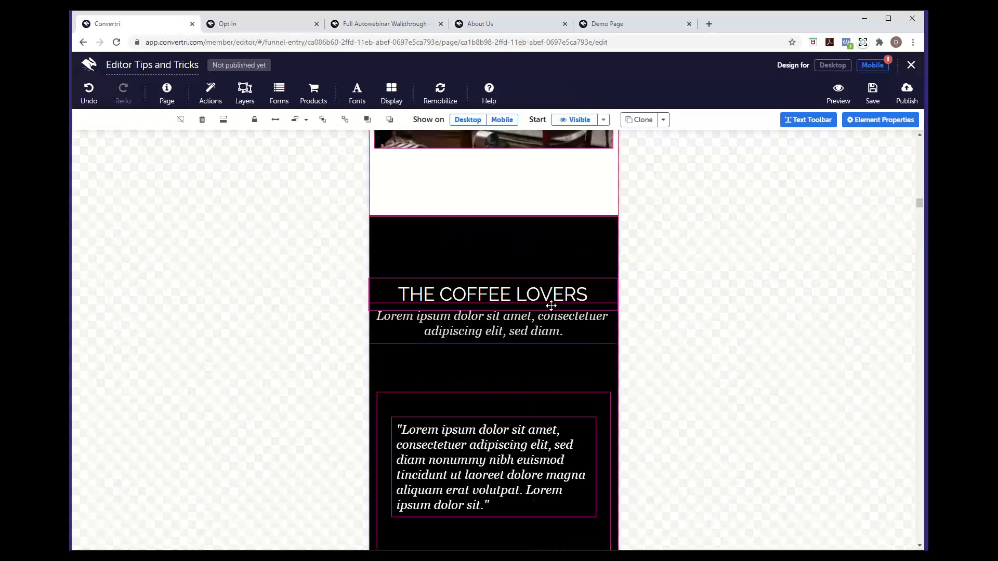
scroll(552, 305, up, 10)
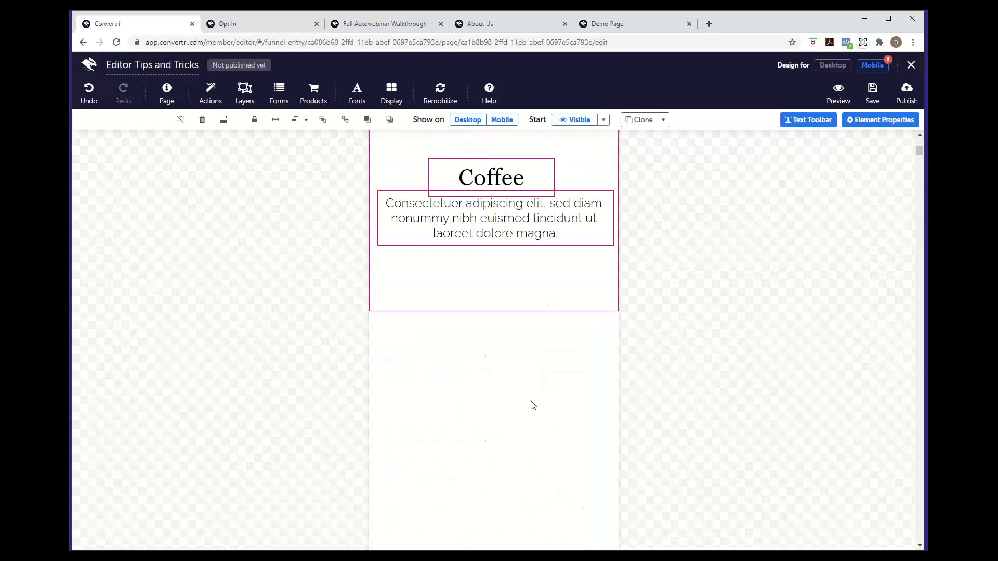
click(574, 279)
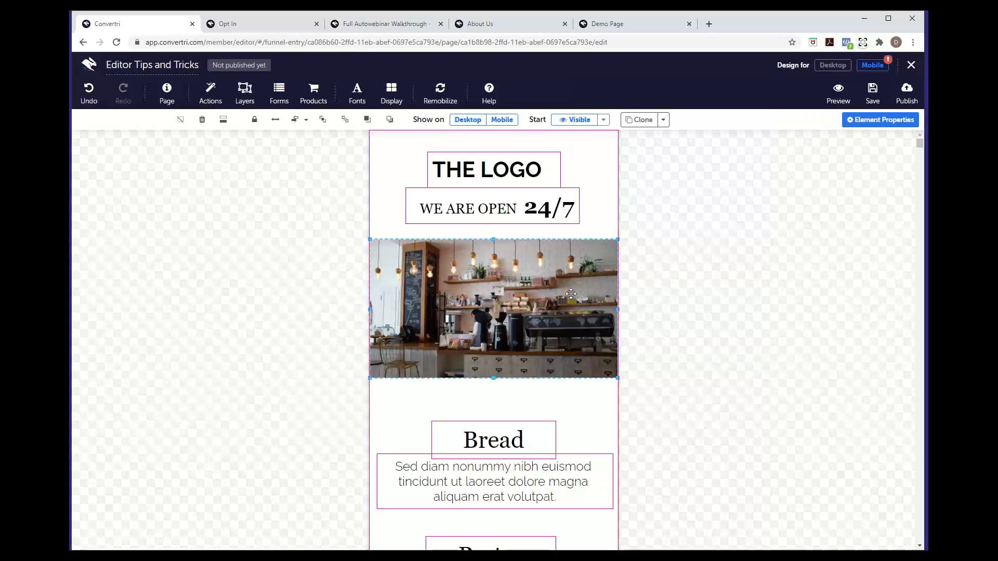
scroll(574, 334, down, 2)
scroll(574, 333, down, 5)
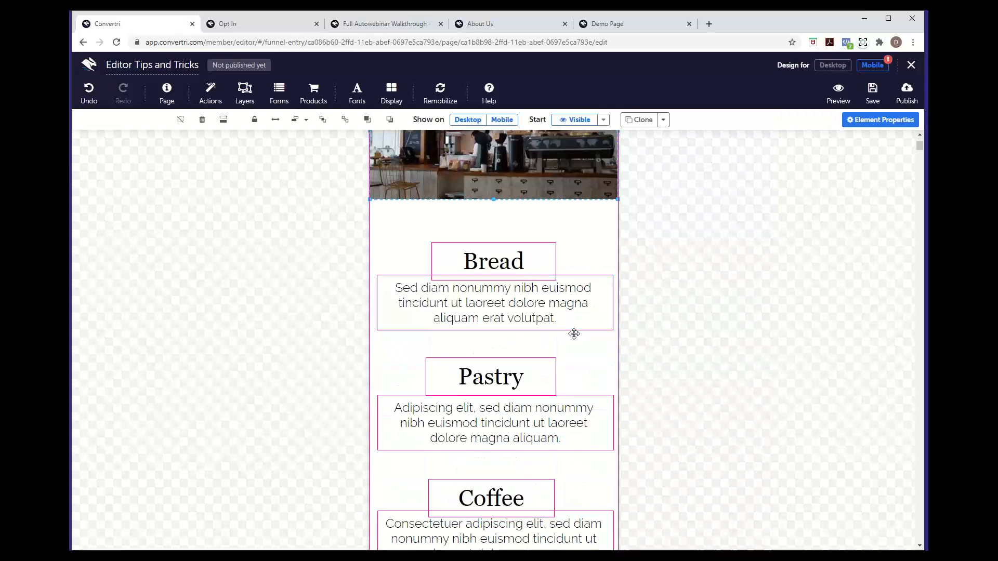
scroll(573, 334, up, 3)
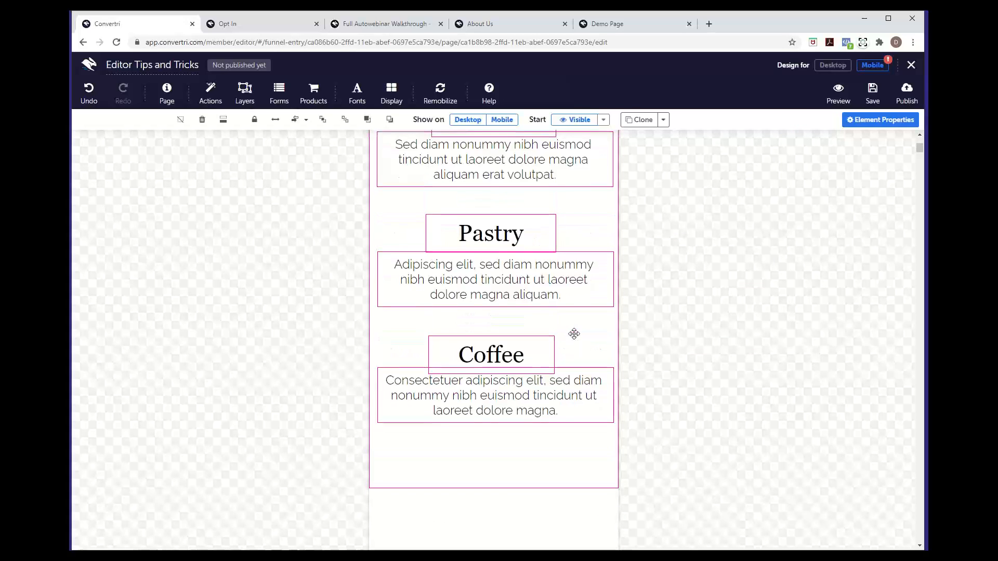
Re-run the automatic mobile conversion for everything and check the order of the Bread, Pastry and Coffee headings and descriptions.
click(444, 101)
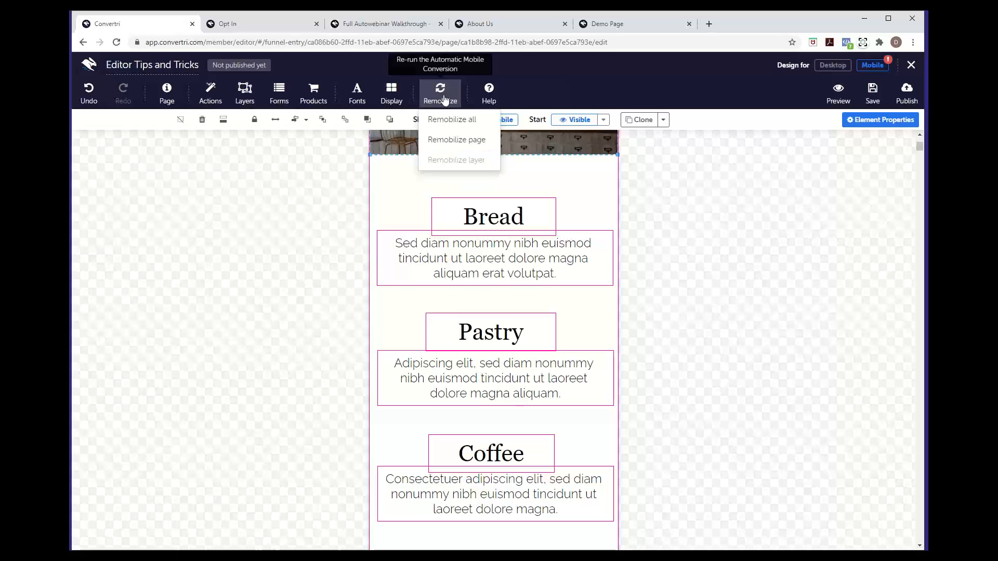
click(473, 126)
scroll(596, 242, up, 3)
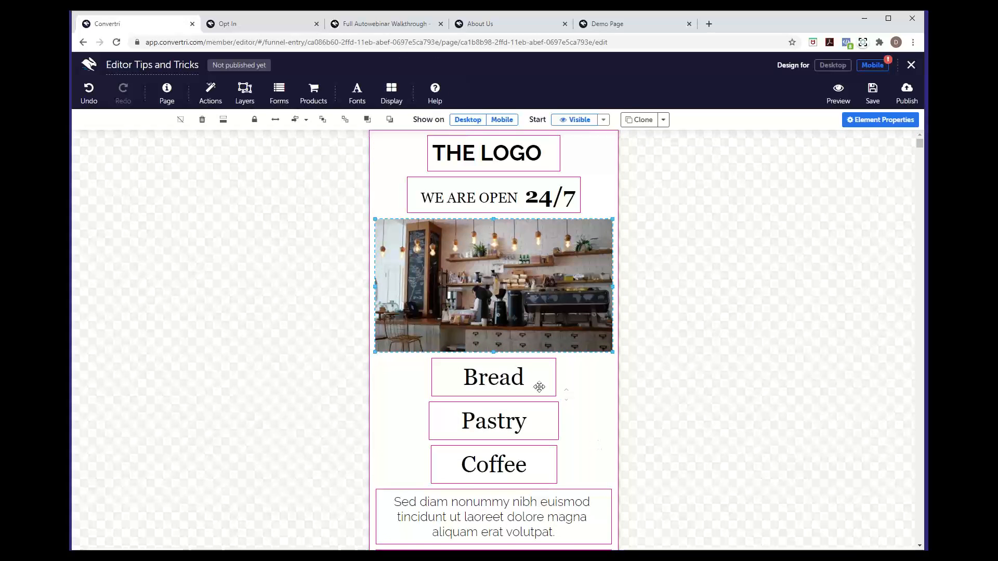
scroll(535, 384, down, 3)
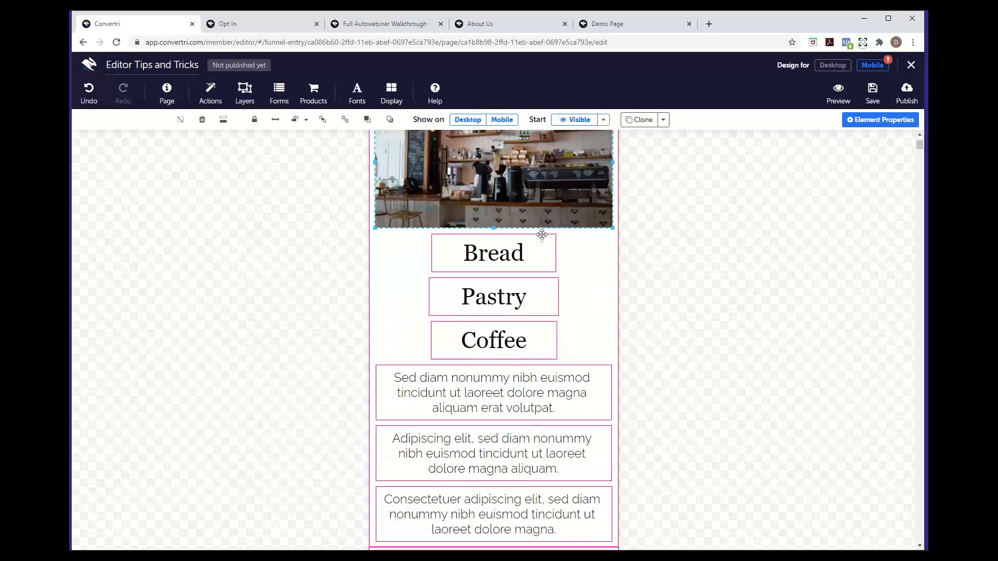
scroll(586, 275, up, 3)
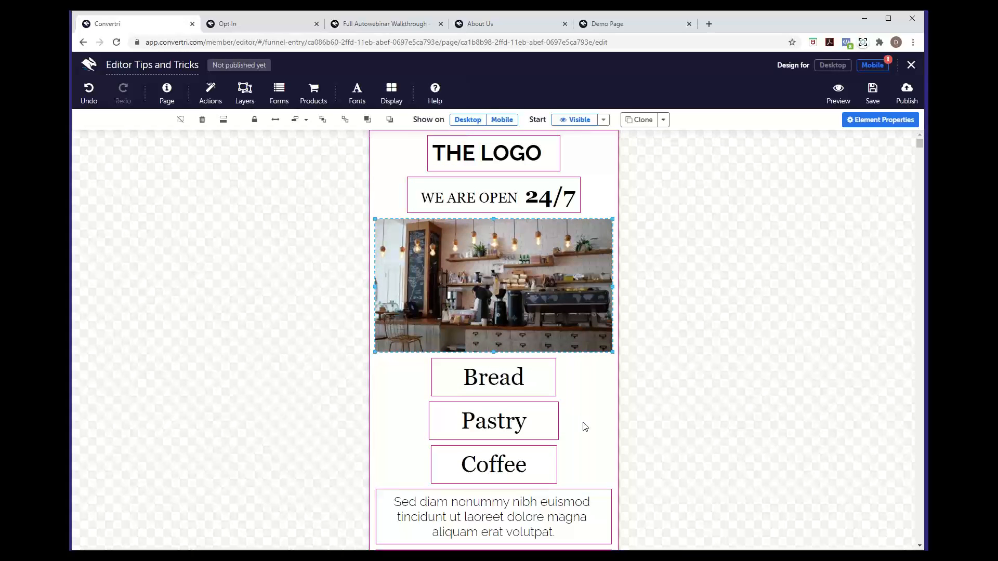
Compare the arrangement of the Bread, Pastry and Coffee headings and descriptions between the desktop and mobile designs.
click(832, 65)
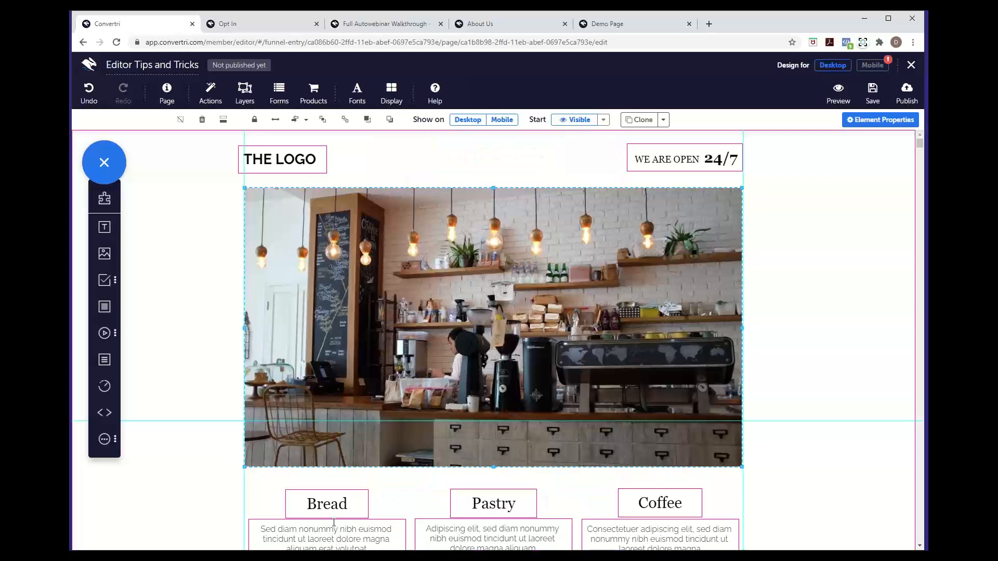
click(866, 65)
scroll(593, 403, down, 3)
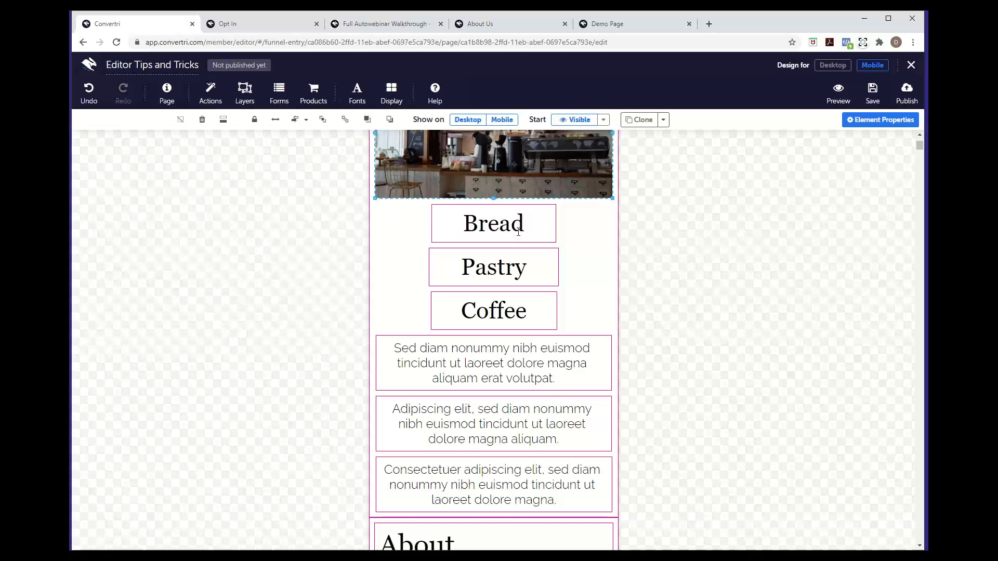
click(504, 240)
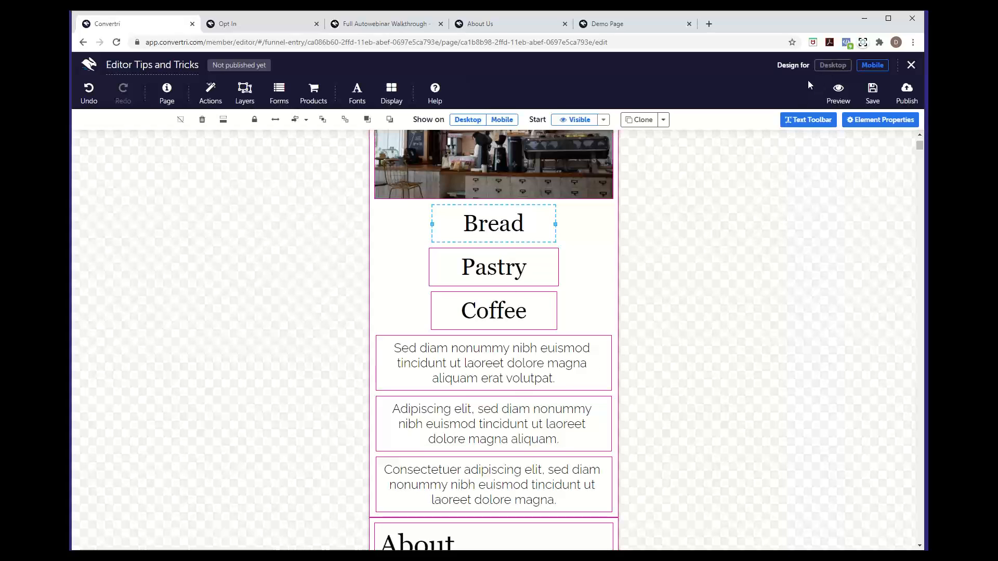
click(827, 67)
scroll(327, 525, down, 3)
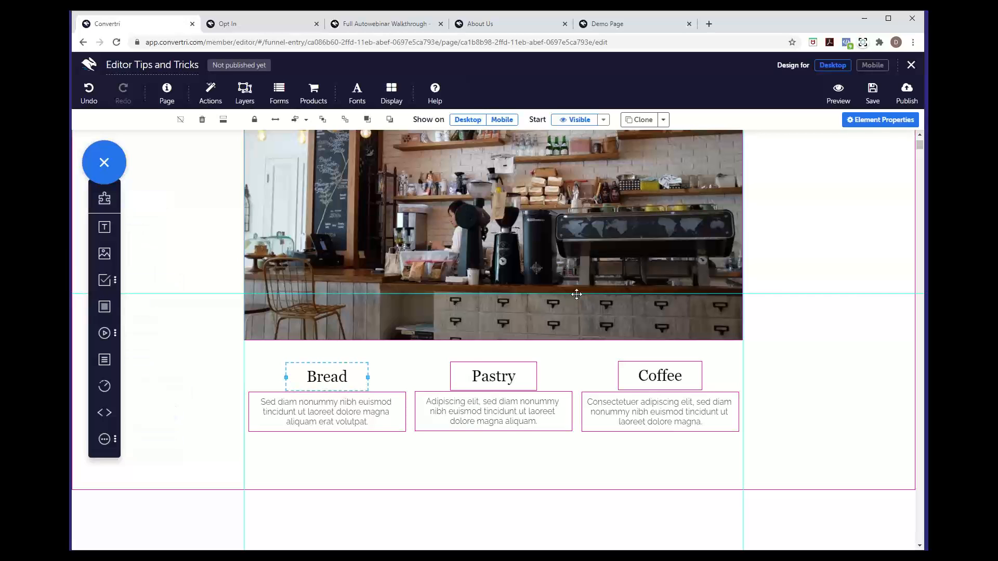
scroll(577, 294, up, 1)
scroll(169, 258, up, 2)
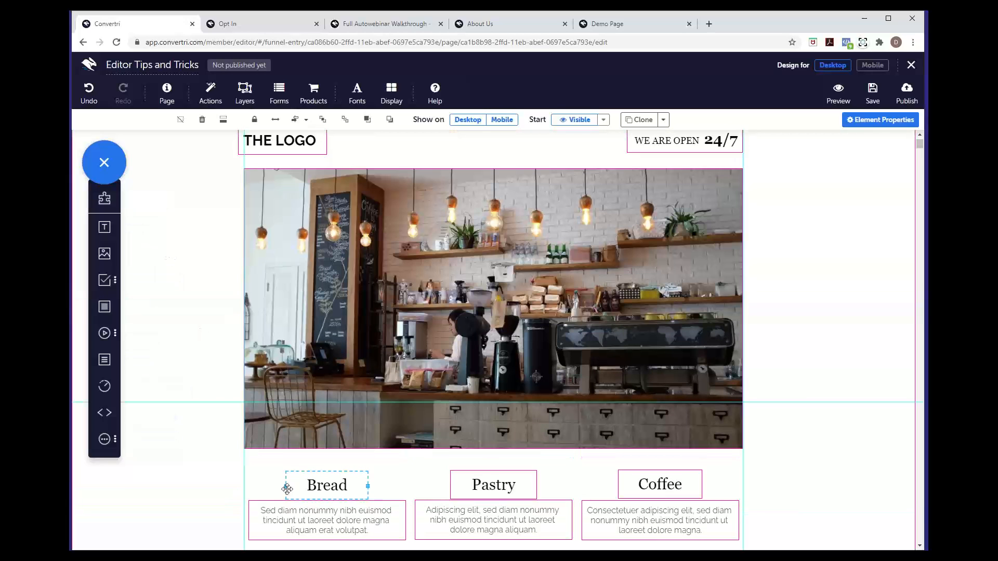
scroll(618, 292, up, 1)
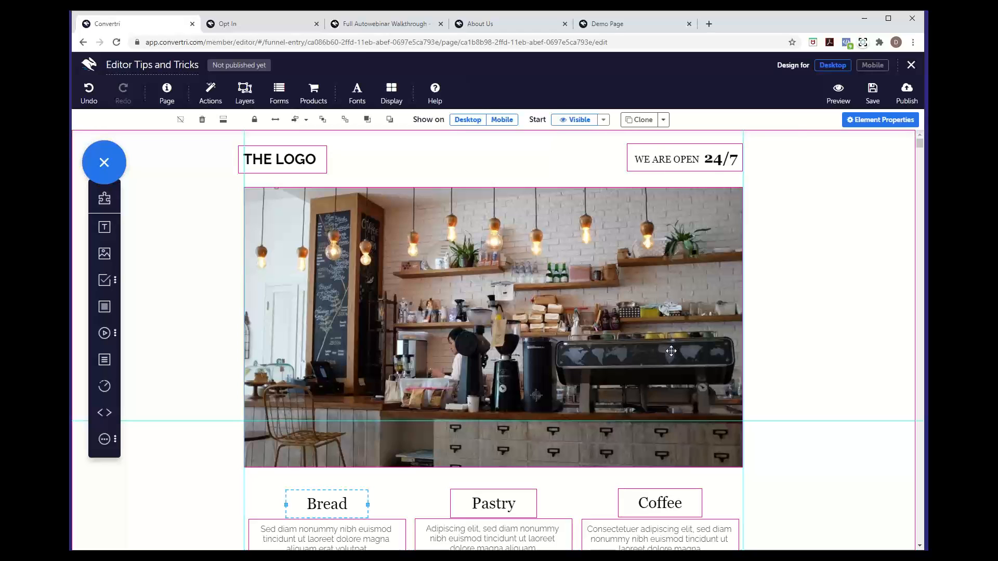
In the desktop design, add a grey panel sized around the Bread heading and description, layered behind the text but above the section background.
scroll(671, 351, down, 3)
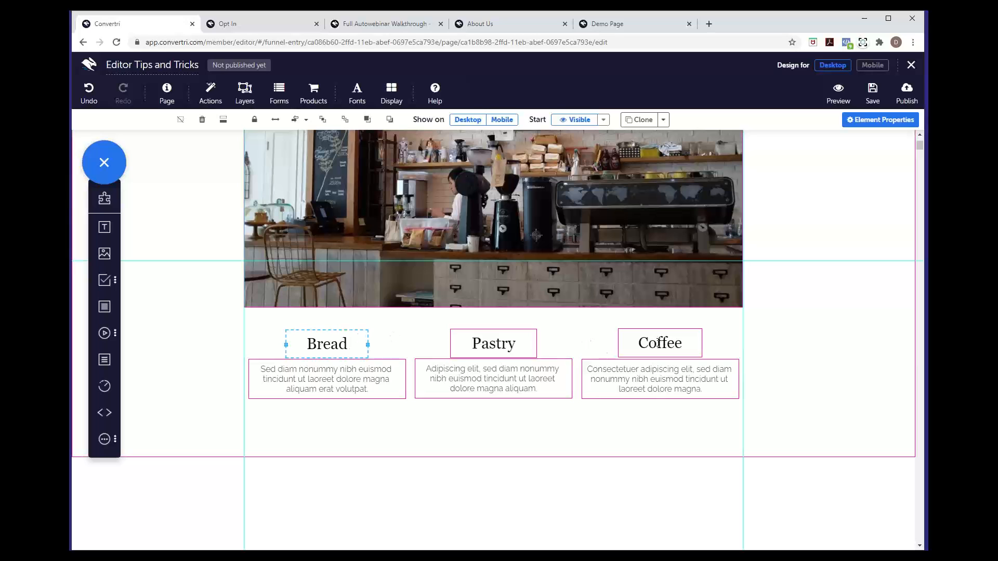
drag(104, 307, 327, 401)
drag(478, 471, 408, 408)
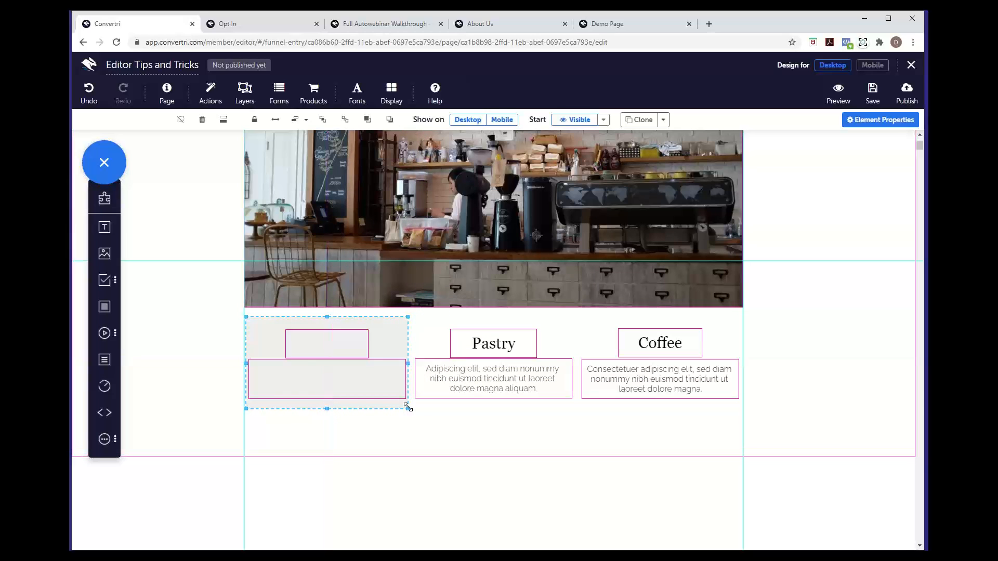
click(345, 119)
click(322, 119)
click(345, 119)
click(368, 119)
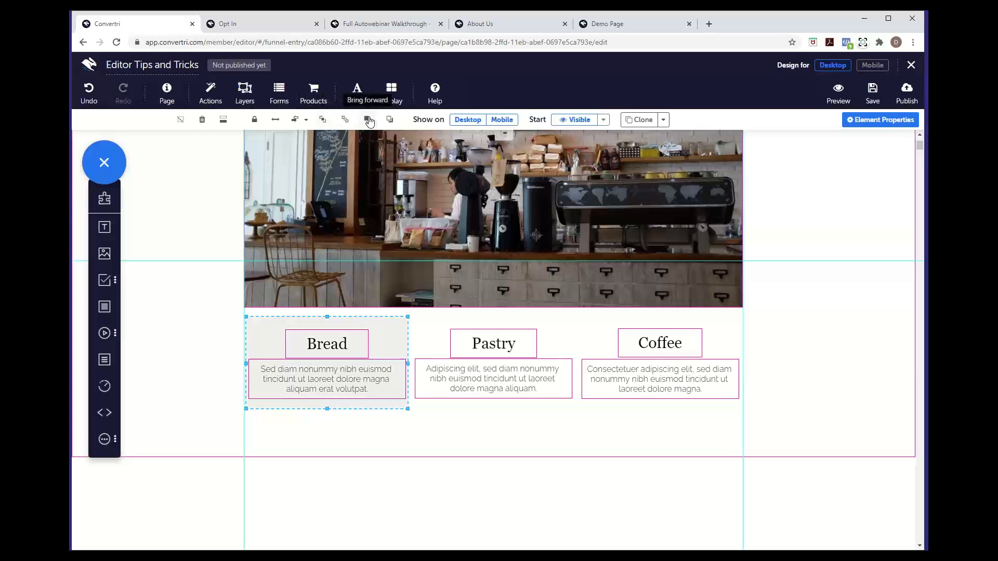
Add a second grey panel beside the Bread one, fit it around the Pastry heading and description, and layer it behind the text.
drag(107, 310, 526, 338)
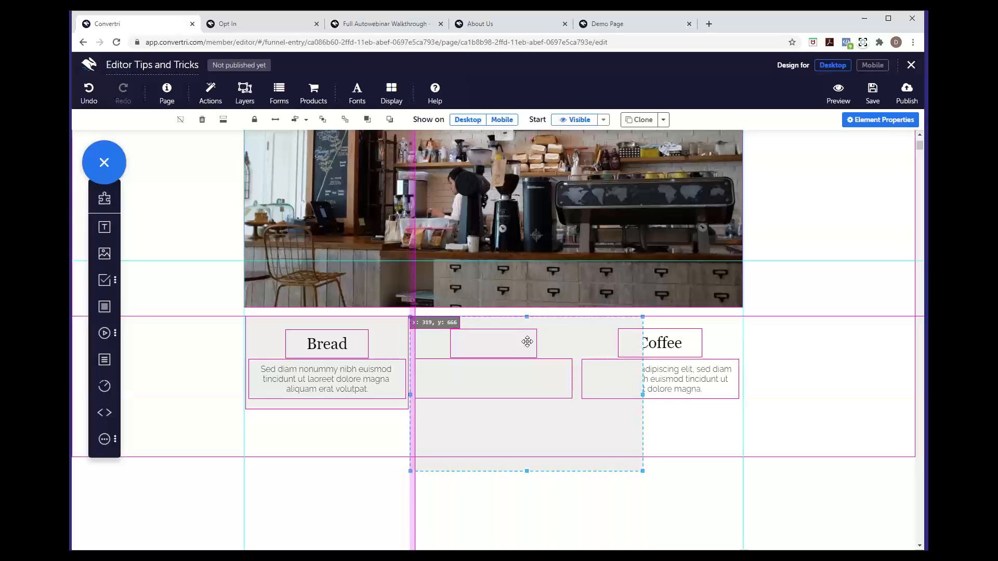
drag(643, 471, 577, 409)
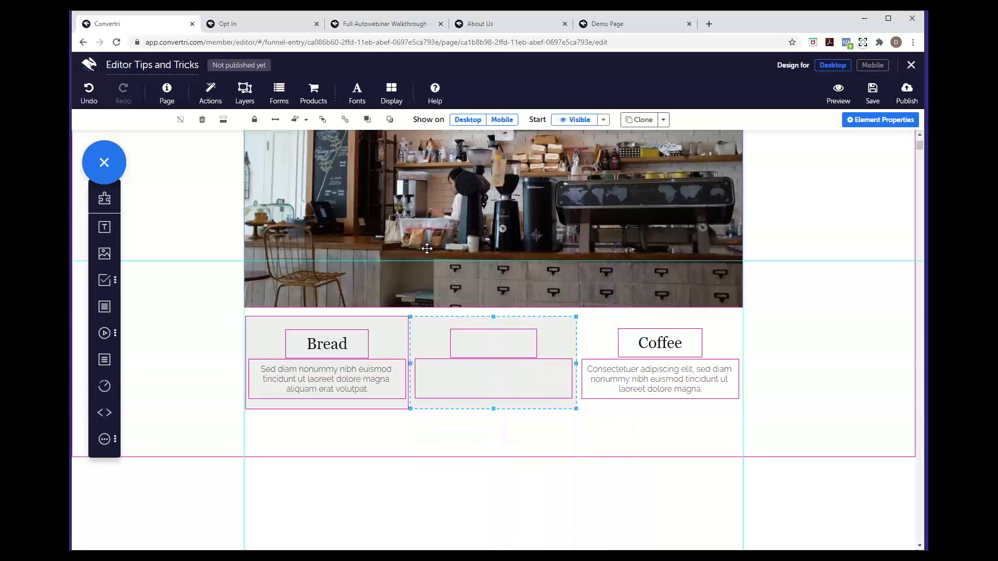
click(368, 121)
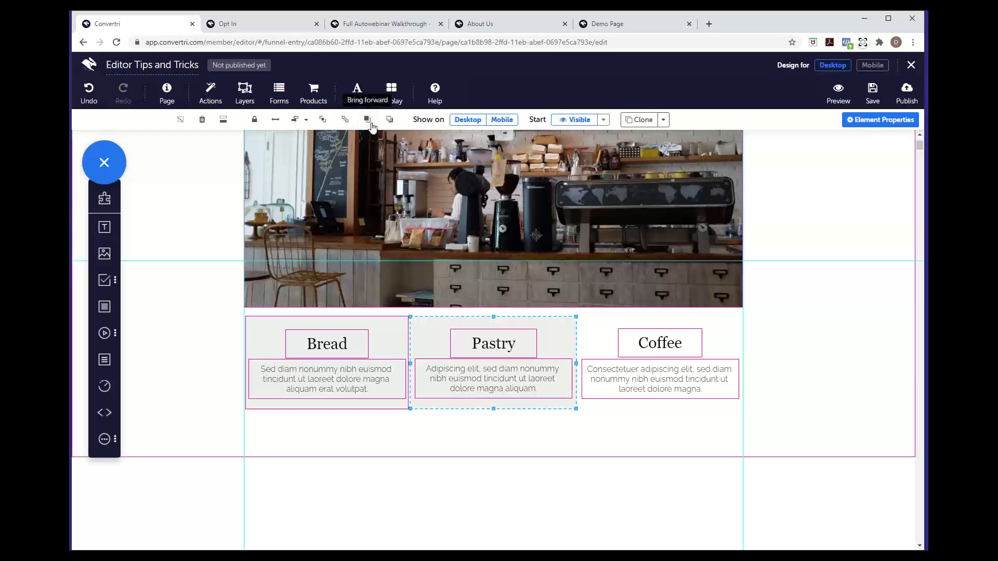
Add a third grey panel fitted around the Coffee heading and description, and layer it behind the text.
drag(105, 306, 635, 342)
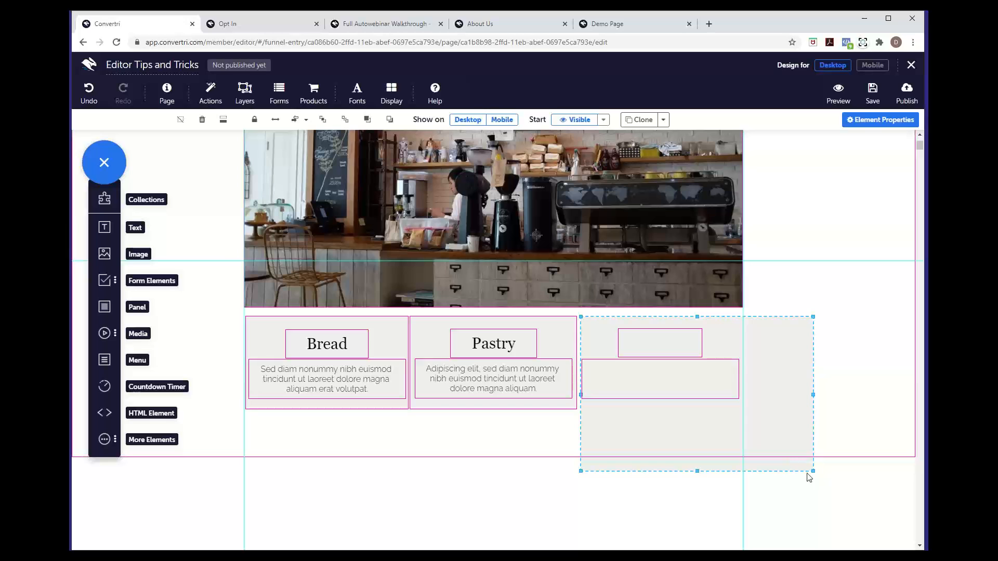
drag(811, 470, 742, 407)
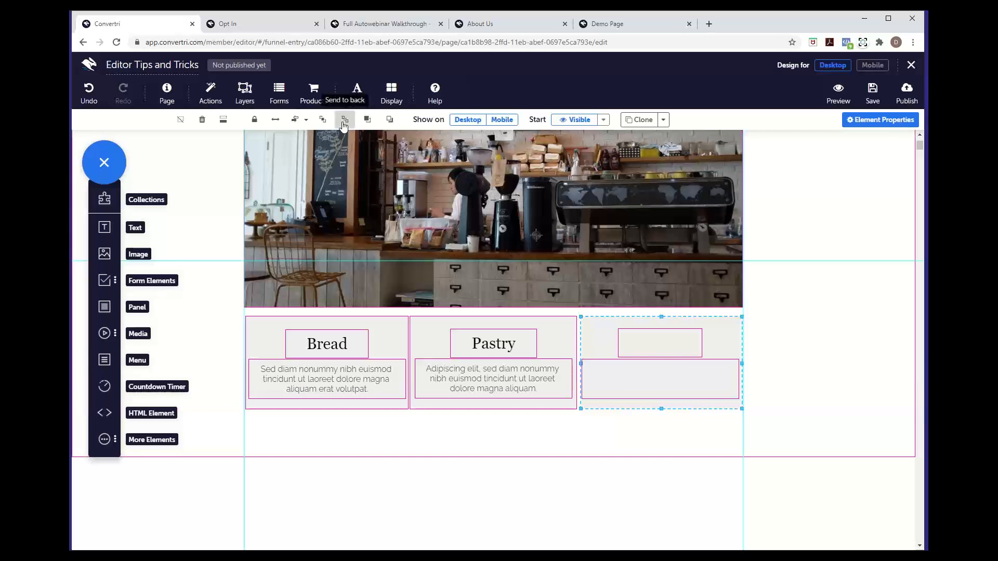
click(367, 120)
Switch to the mobile design and examine how the Bread, Pastry and Coffee panels group each heading with its description.
scroll(757, 434, up, 3)
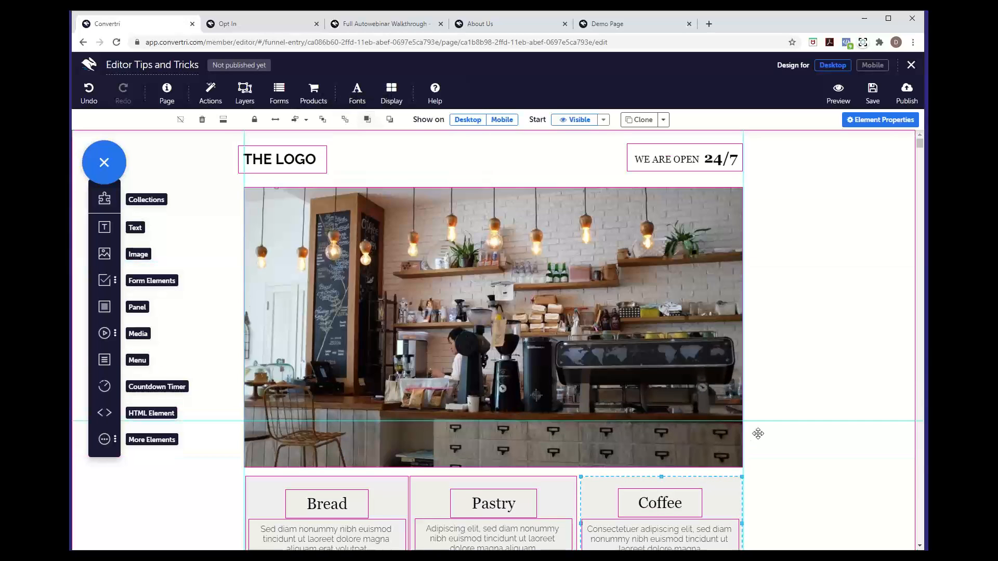
click(872, 65)
scroll(529, 304, down, 3)
scroll(530, 305, up, 3)
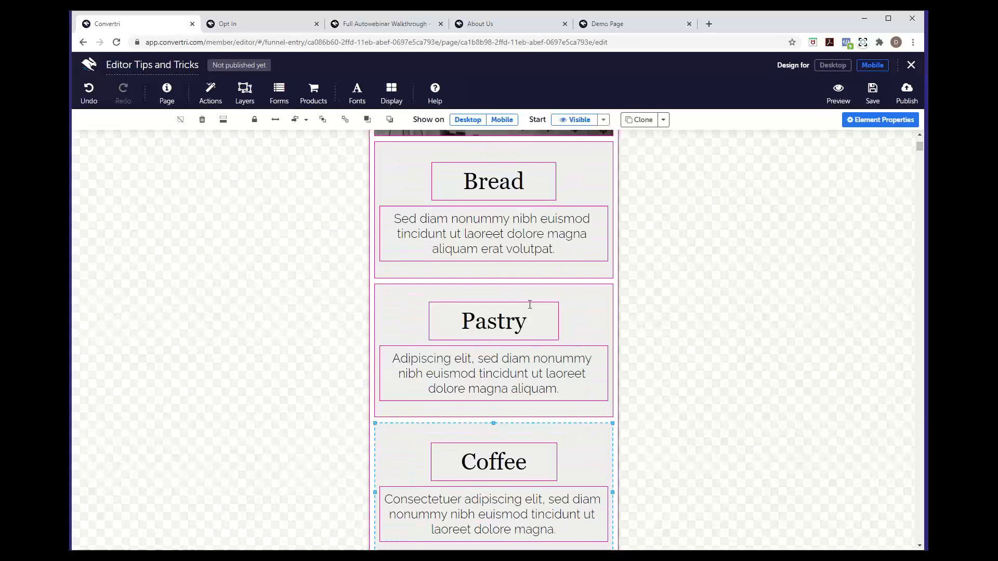
scroll(529, 304, up, 2)
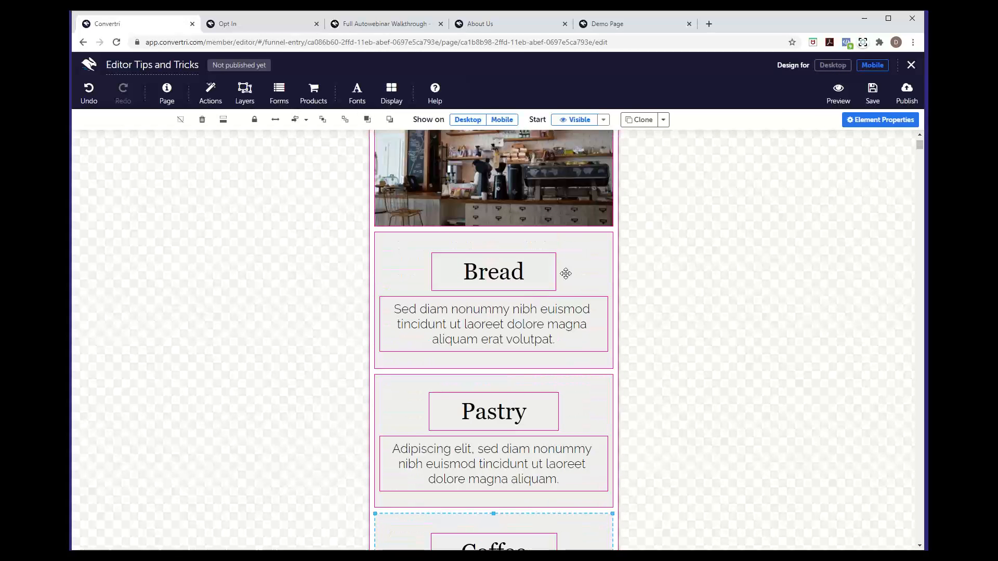
click(593, 268)
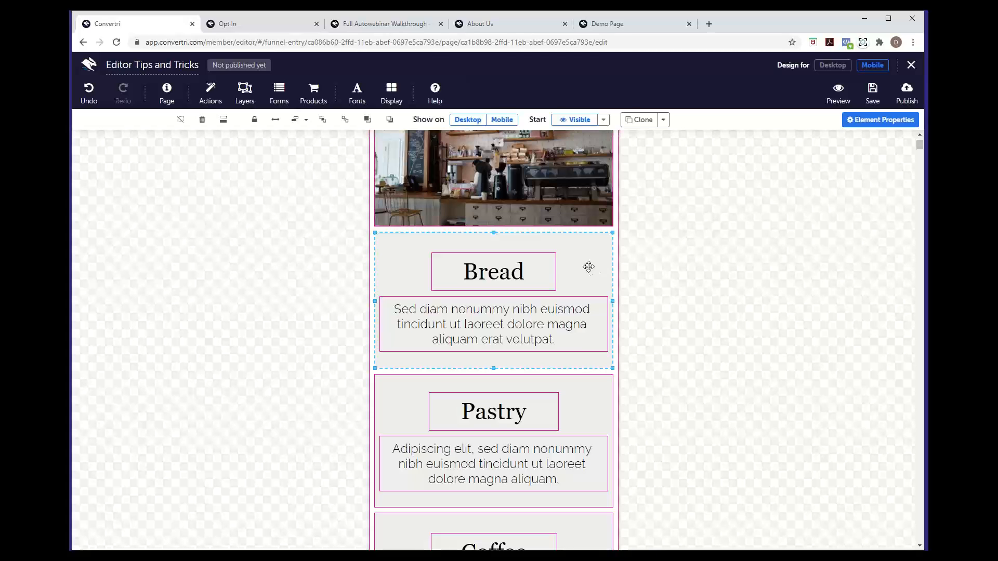
scroll(588, 266, up, 3)
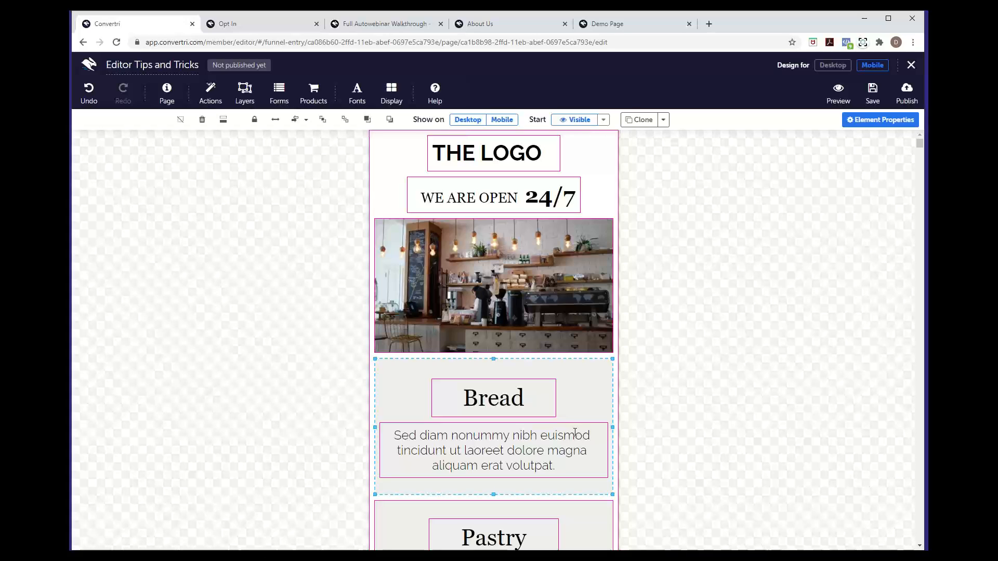
scroll(515, 411, down, 1)
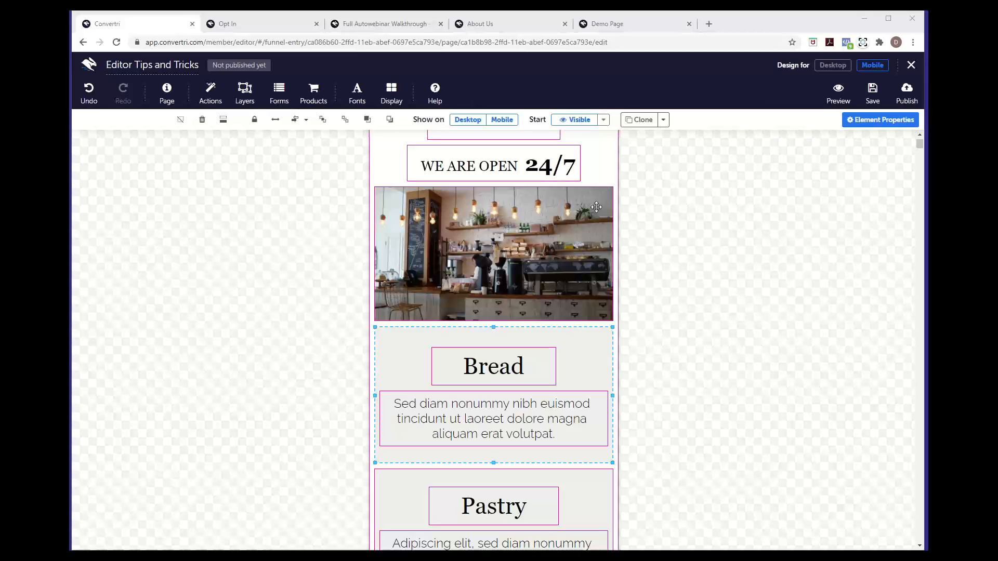
scroll(532, 326, down, 3)
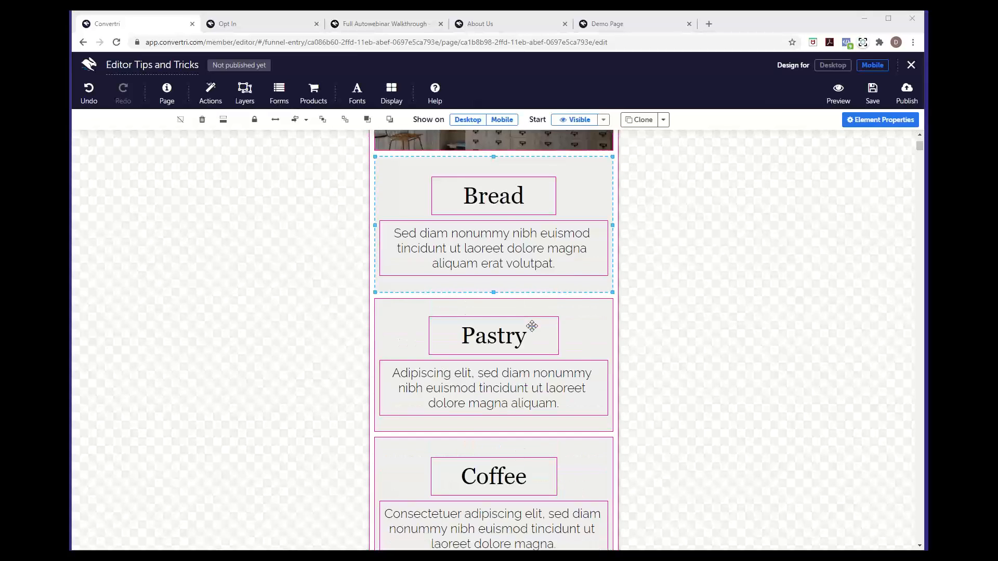
scroll(531, 326, up, 4)
scroll(531, 326, up, 1)
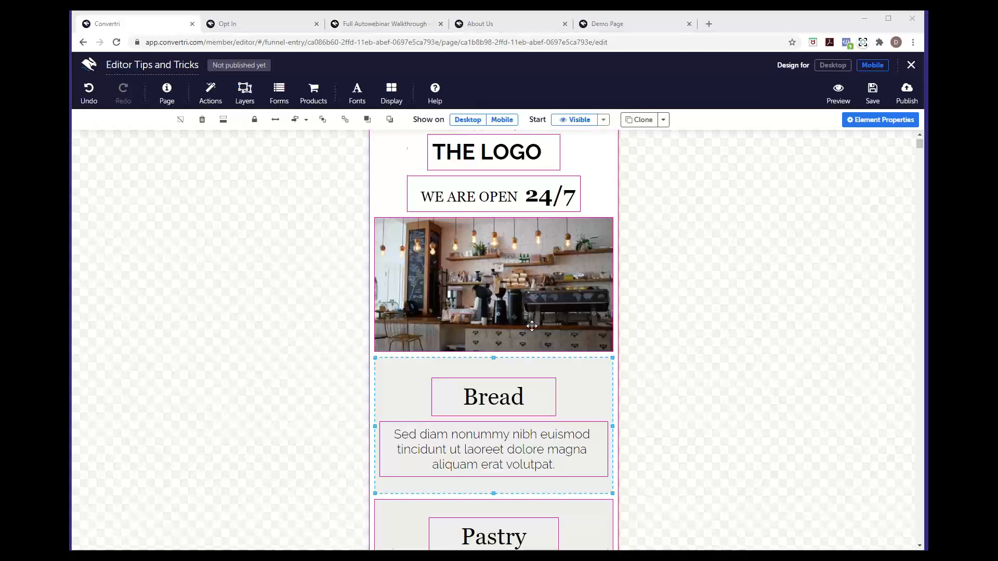
Compare how the Bread, Pastry and Coffee panels are arranged in the mobile and desktop designs.
scroll(531, 326, down, 3)
scroll(531, 326, down, 1)
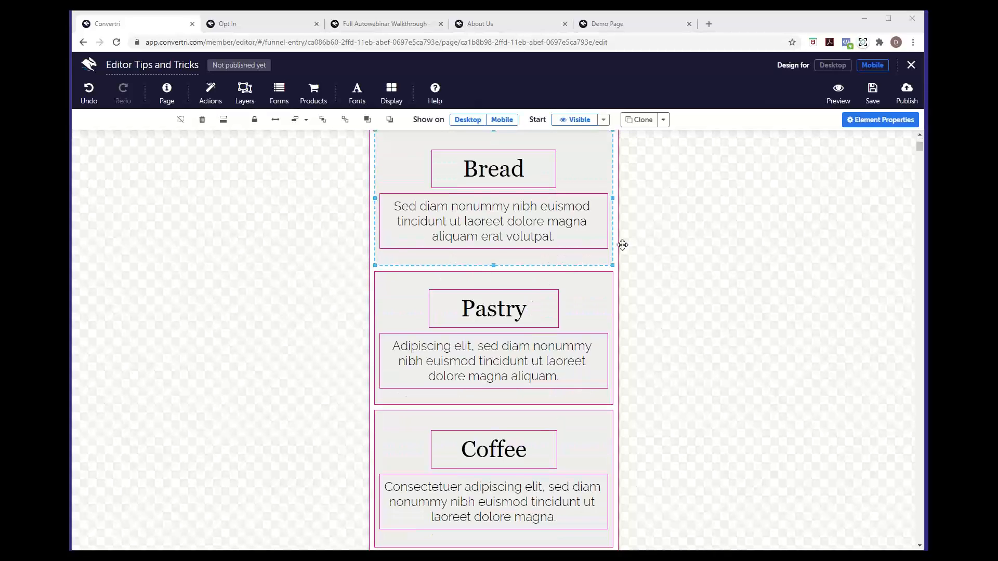
click(832, 66)
scroll(439, 333, down, 5)
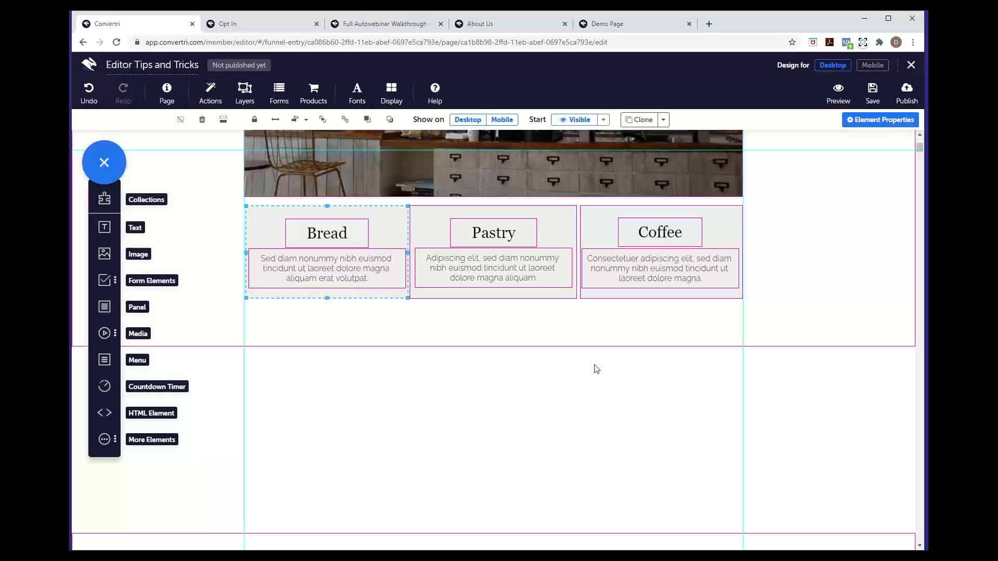
click(583, 325)
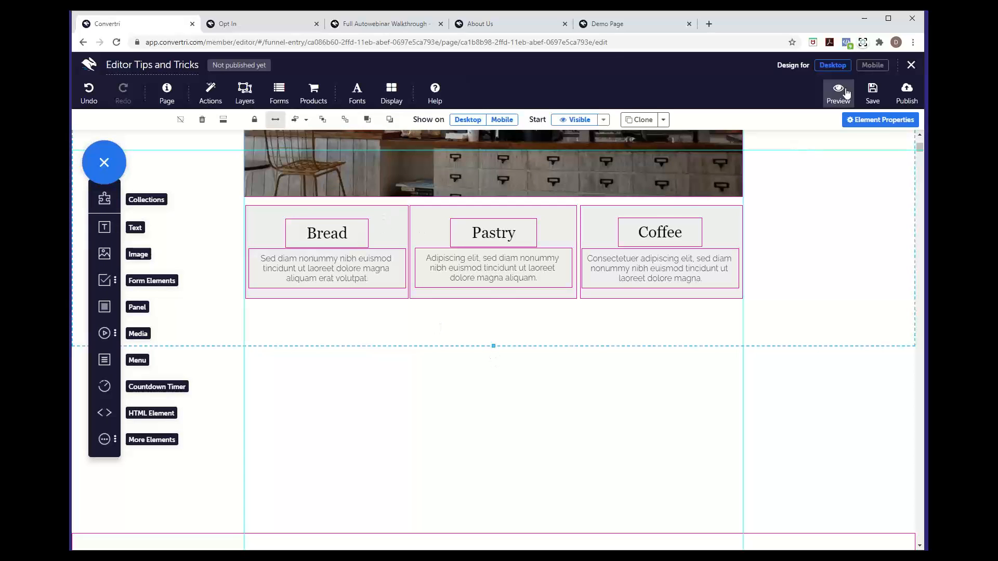
click(868, 68)
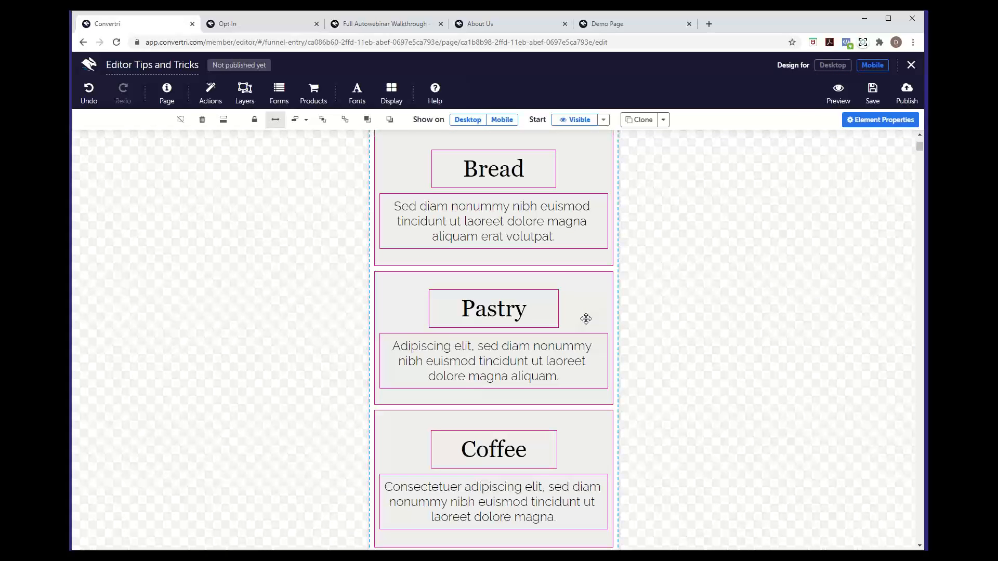
scroll(584, 221, up, 2)
scroll(559, 333, up, 4)
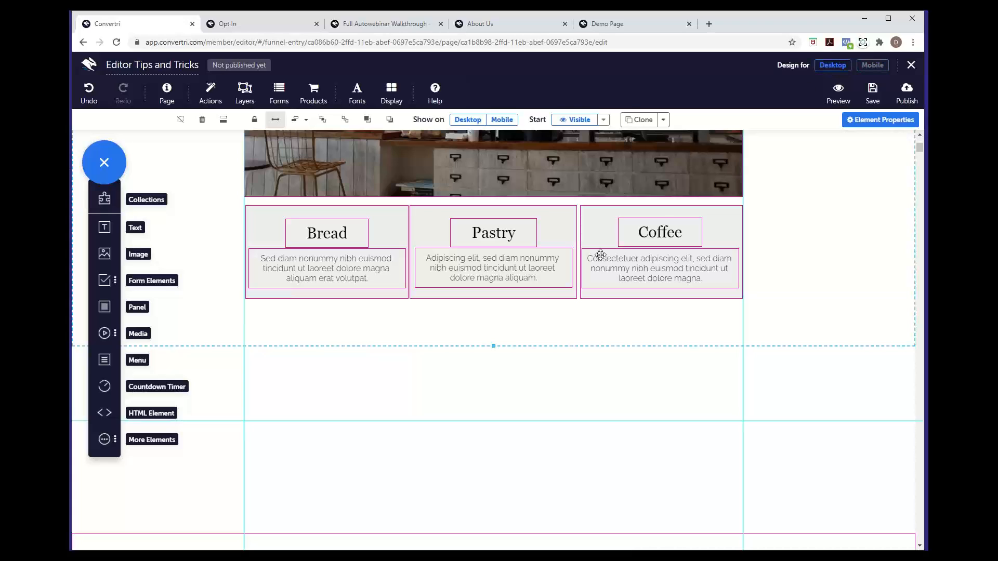
click(832, 65)
click(675, 409)
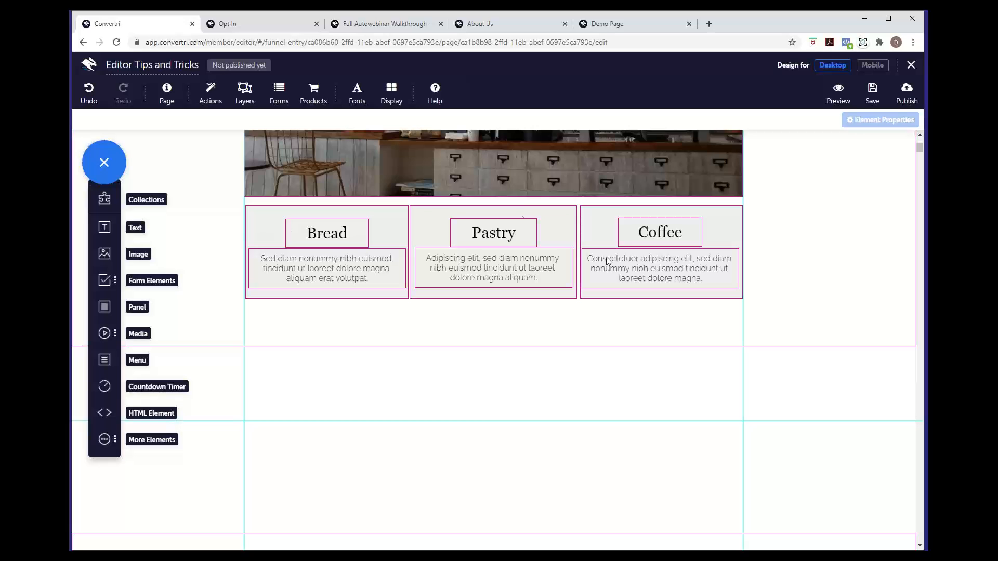
scroll(607, 261, up, 4)
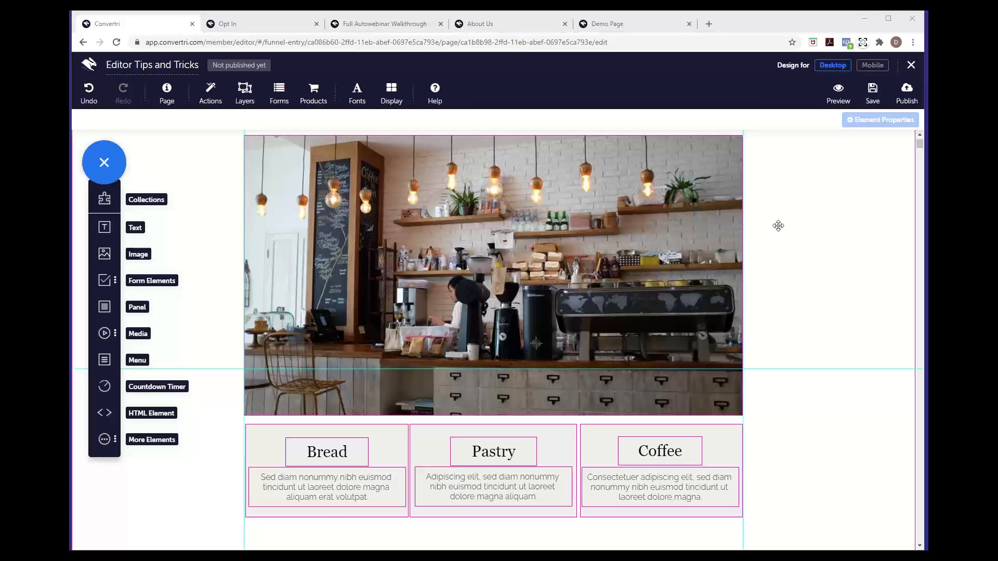
Switch to the Convertri help site, search for "wordpress" and open the article How to Create a Blog via Wordpress.
click(364, 23)
click(256, 124)
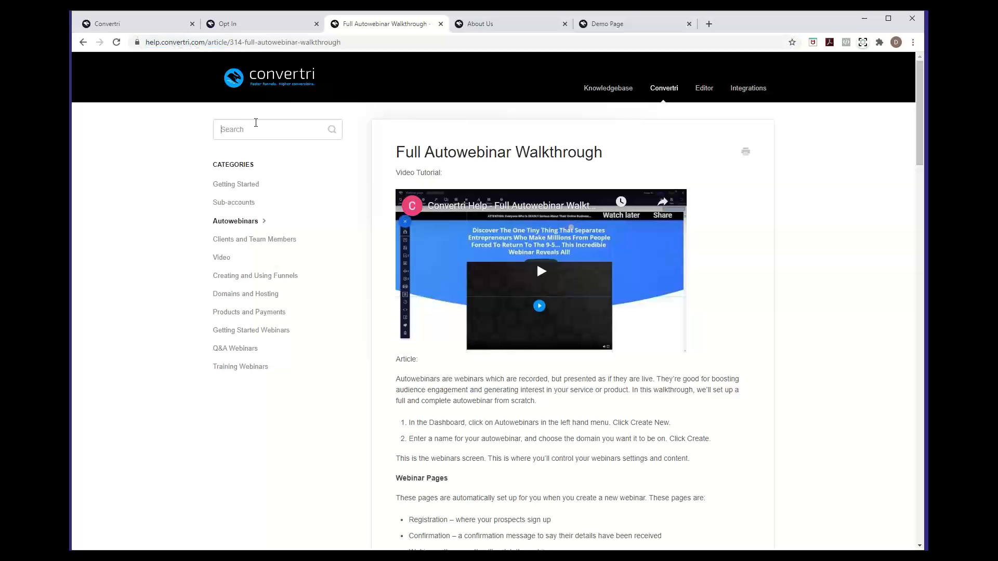
text(wordpress)
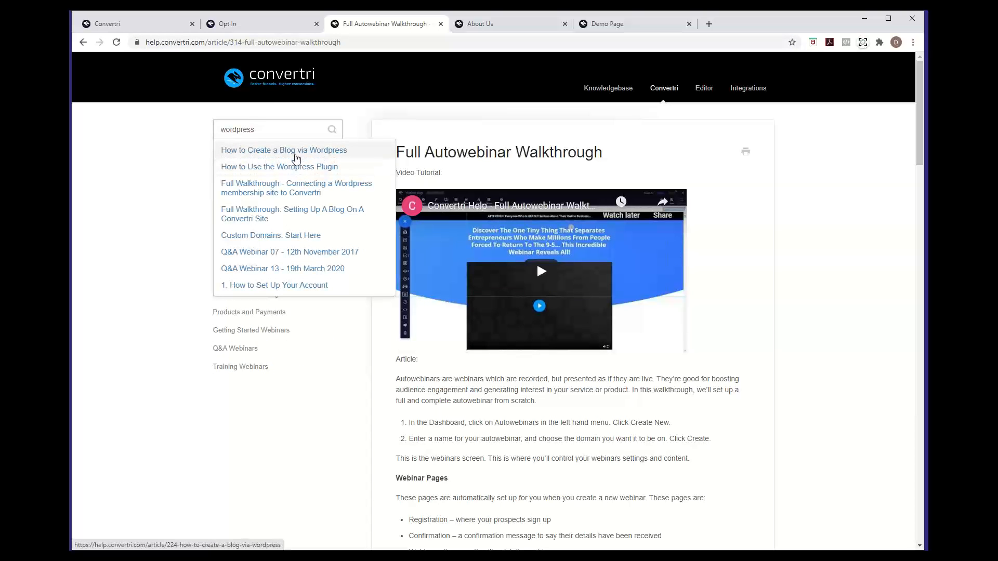
click(292, 151)
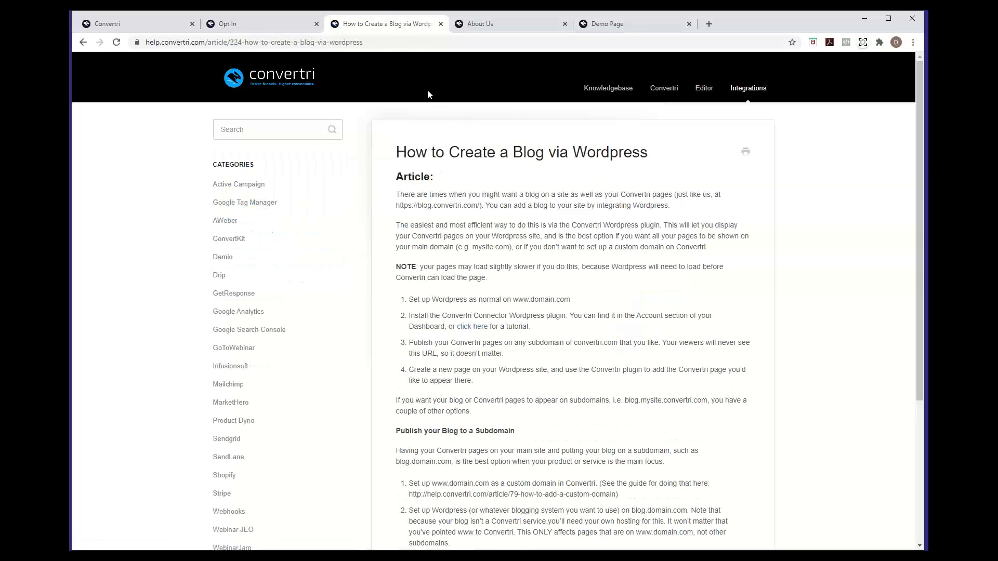
click(409, 42)
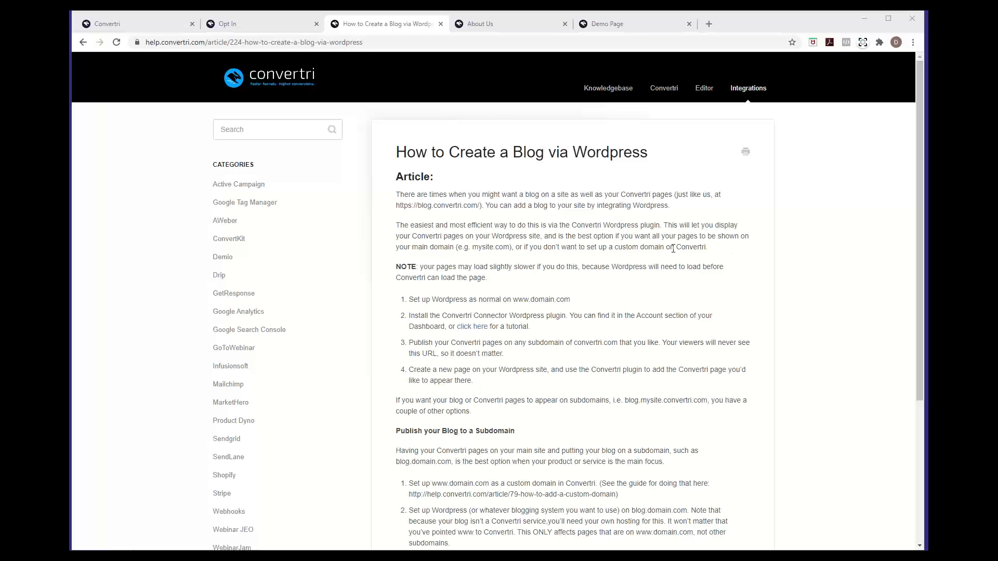
Return to the Convertri editor, leave the Editor Tips and Tricks page and open the Opt In page for editing.
click(186, 29)
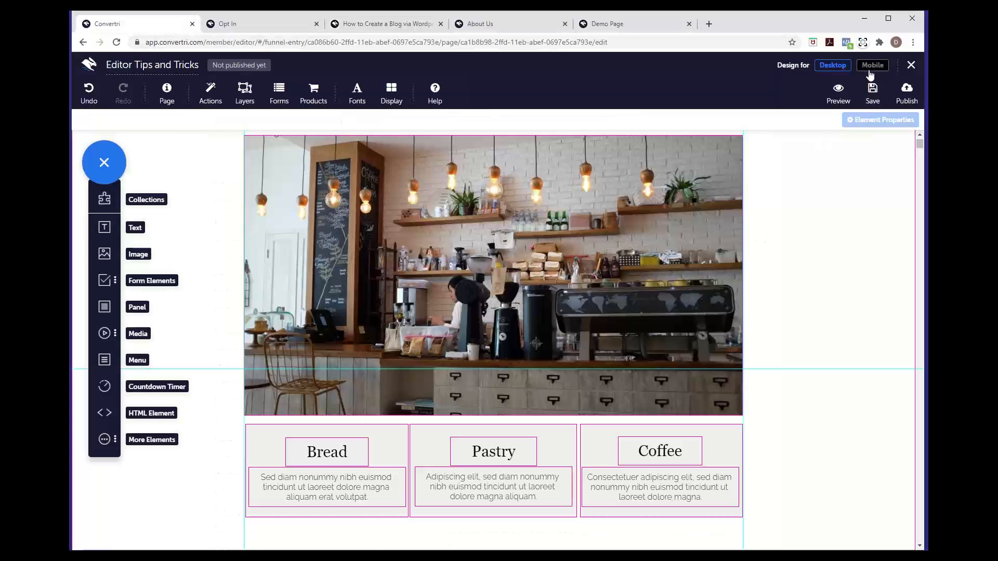
click(911, 66)
click(549, 102)
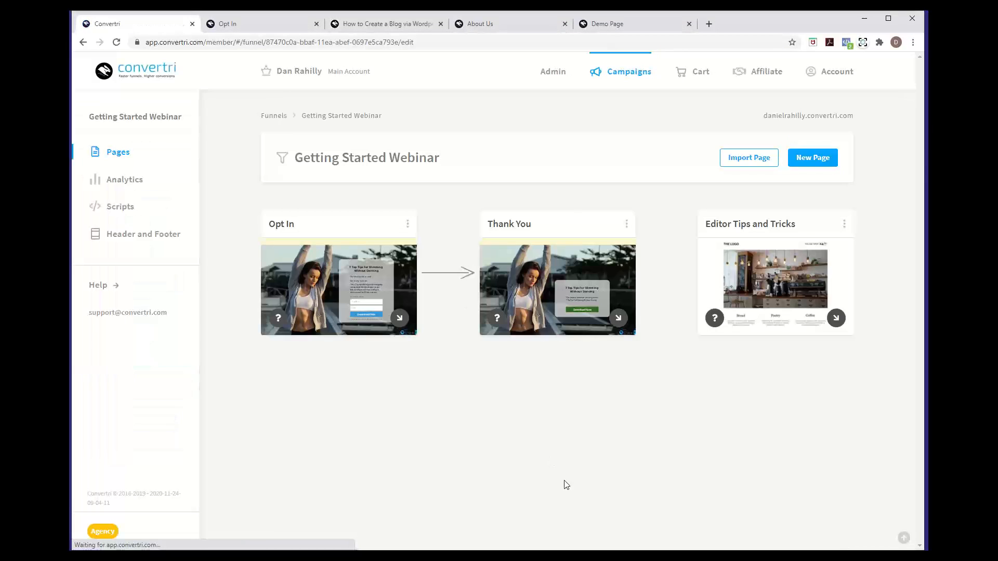
mouse_move(349, 322)
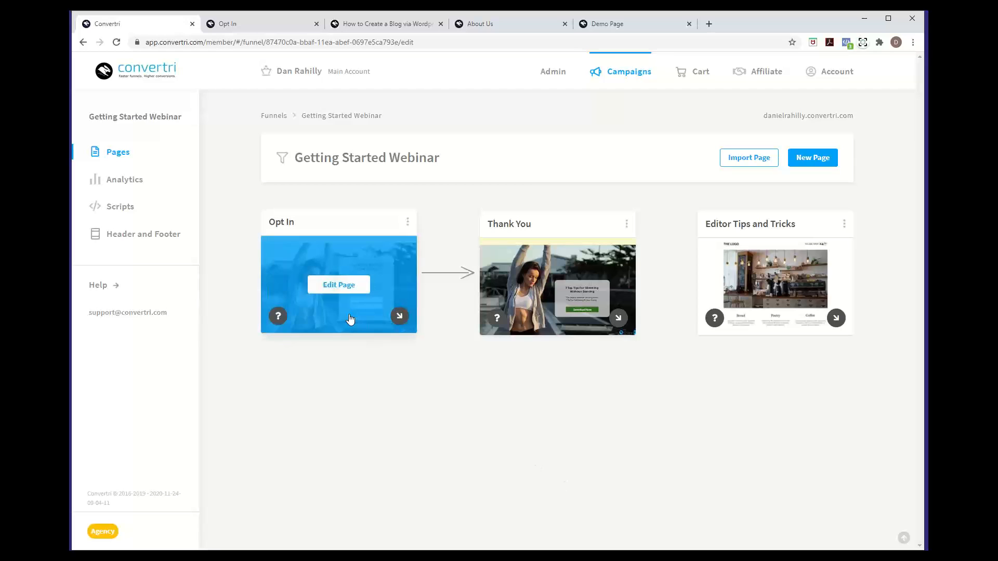
click(338, 286)
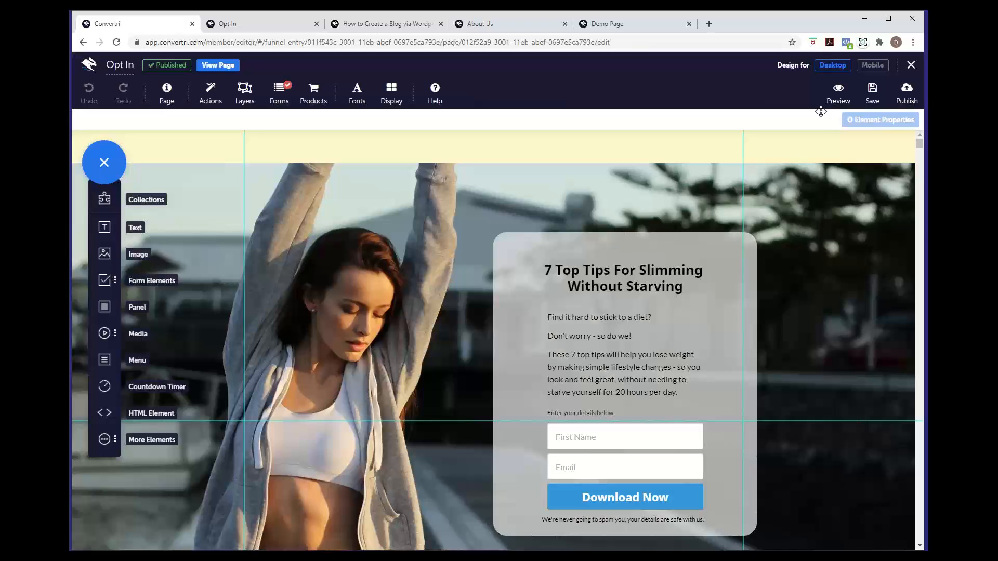
In the mobile design, set the default font scaling on mobile for the Paragraph text style to 90%.
click(873, 65)
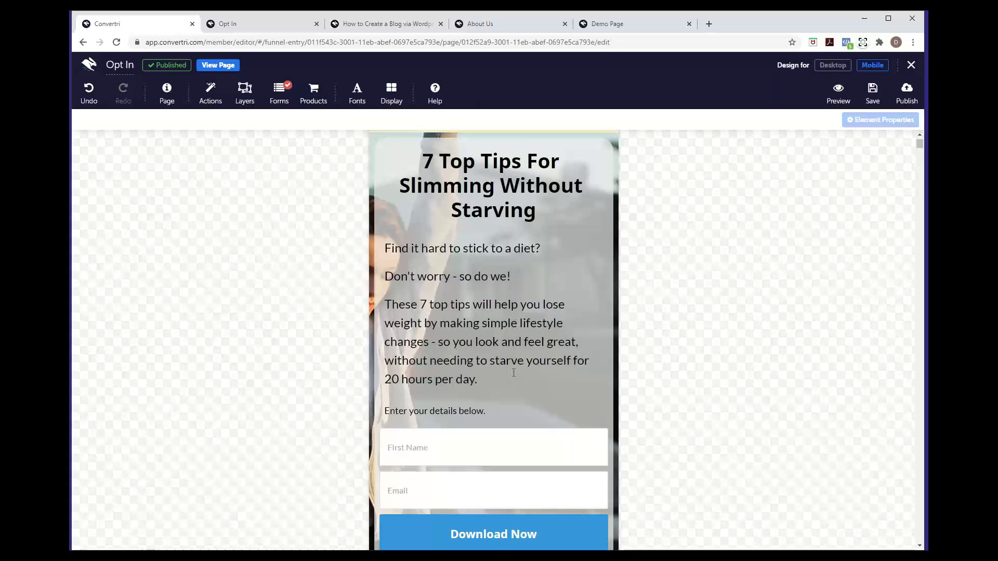
click(476, 382)
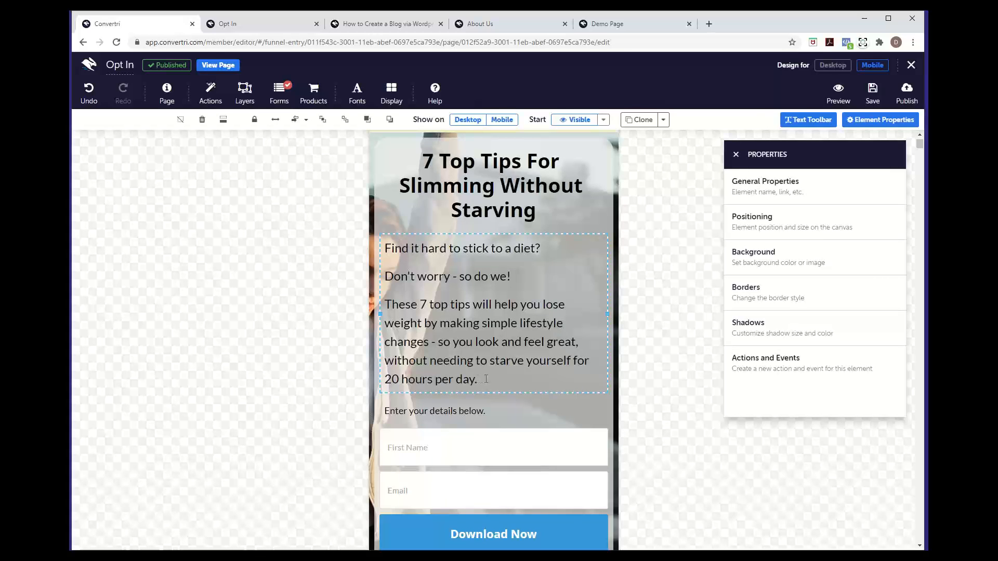
click(175, 107)
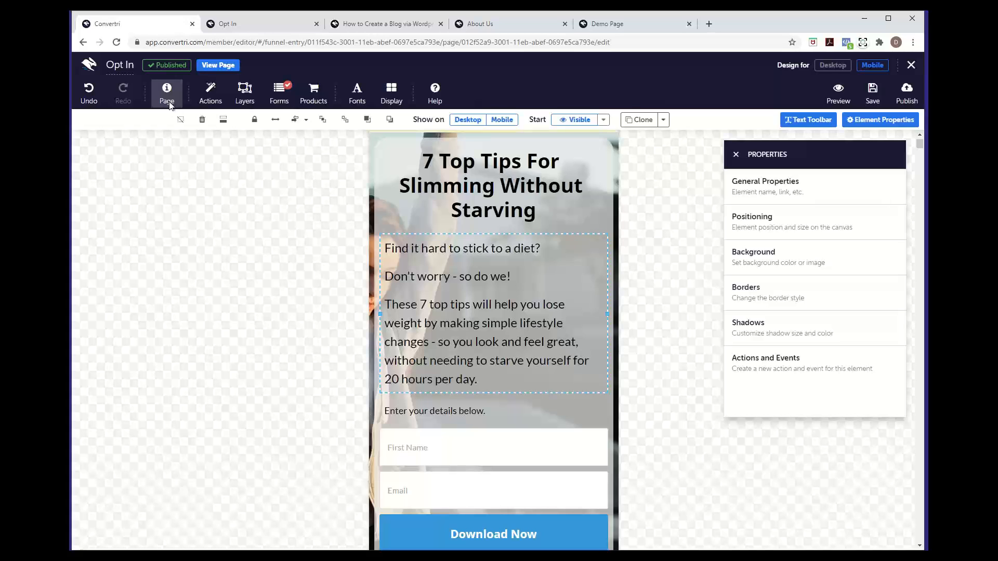
click(364, 179)
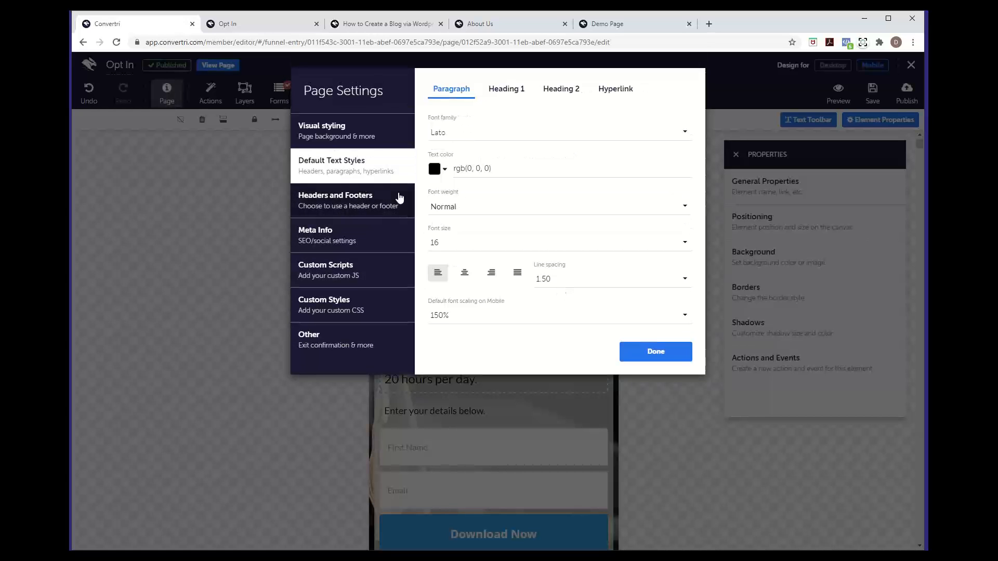
click(510, 319)
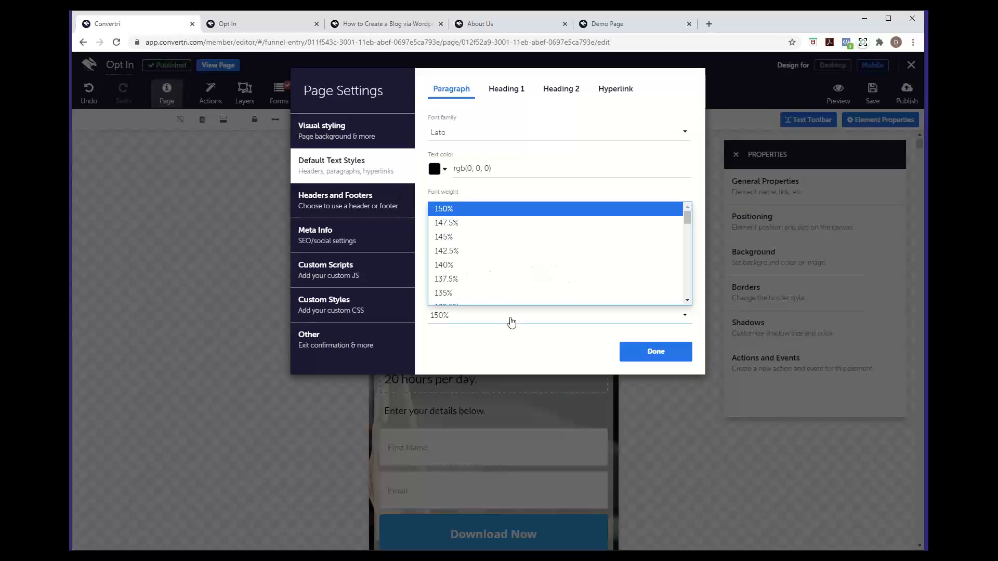
scroll(513, 293, down, 2)
scroll(512, 293, down, 5)
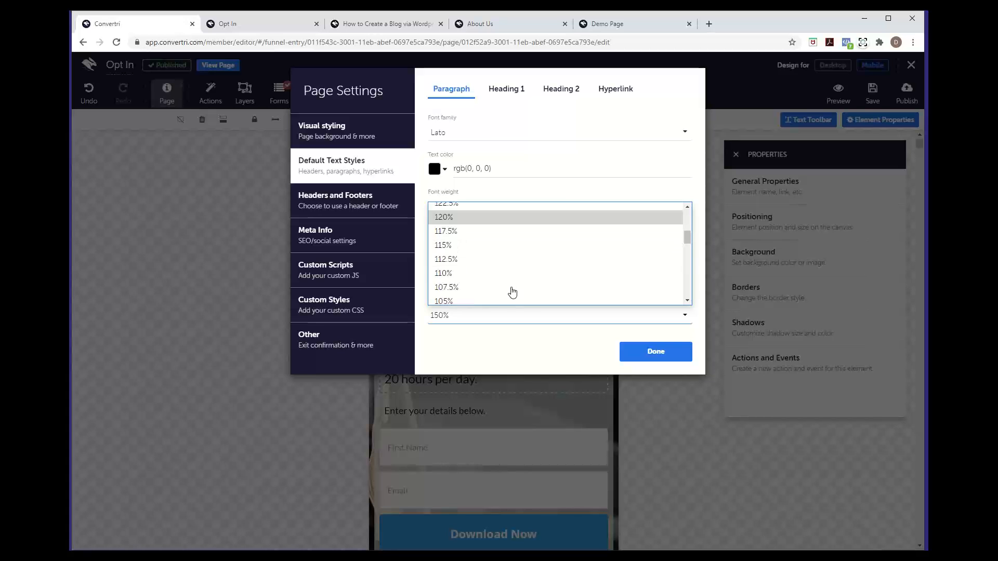
scroll(513, 293, down, 1)
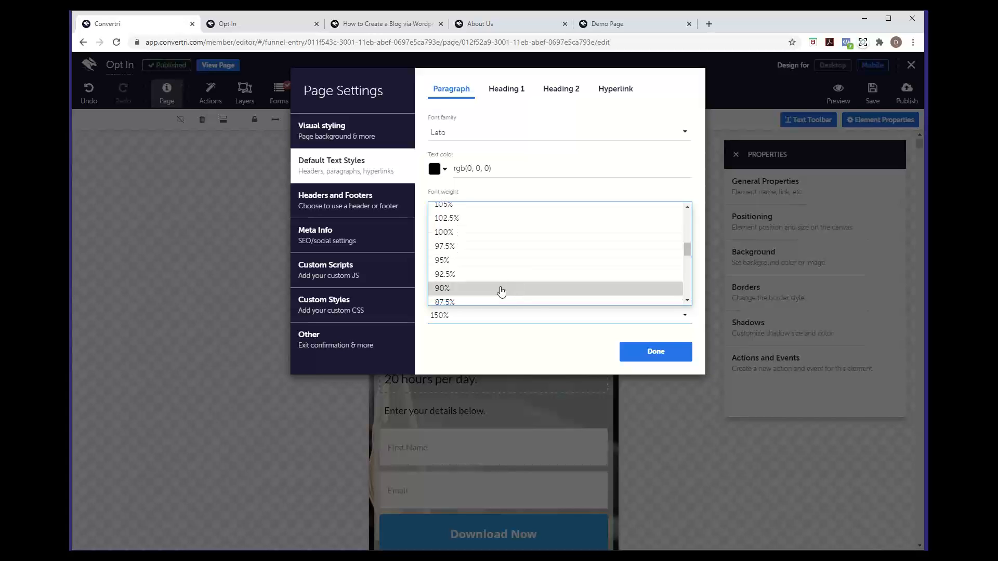
click(503, 290)
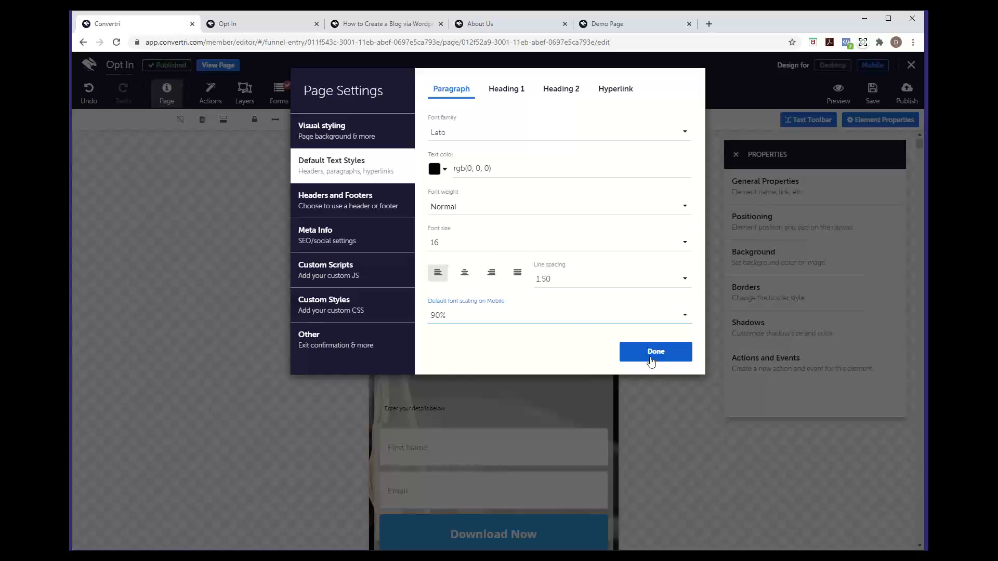
click(651, 361)
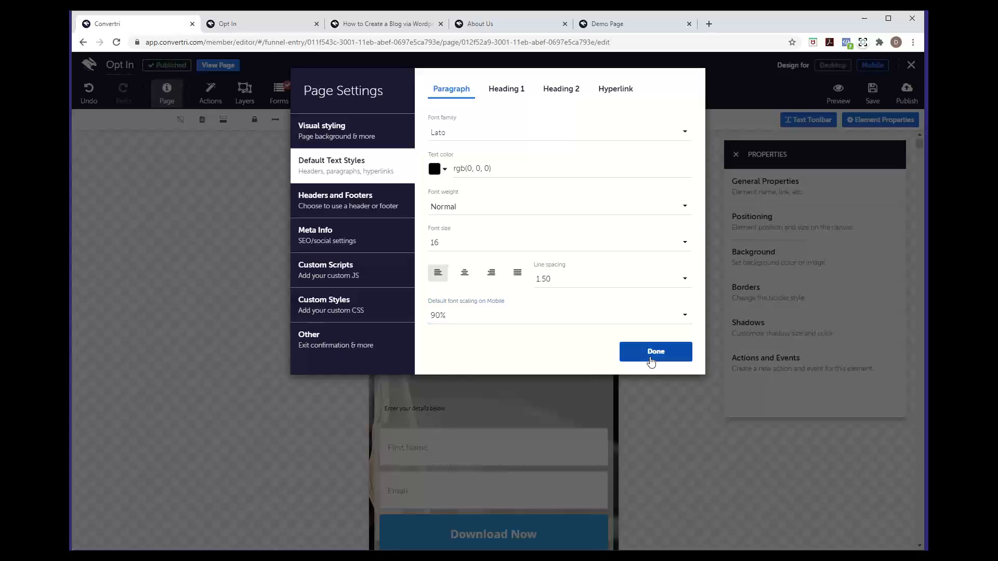
Reposition the introductory text block in the gap between the heading and the "Enter your details below" line of the mobile design.
drag(499, 310, 502, 351)
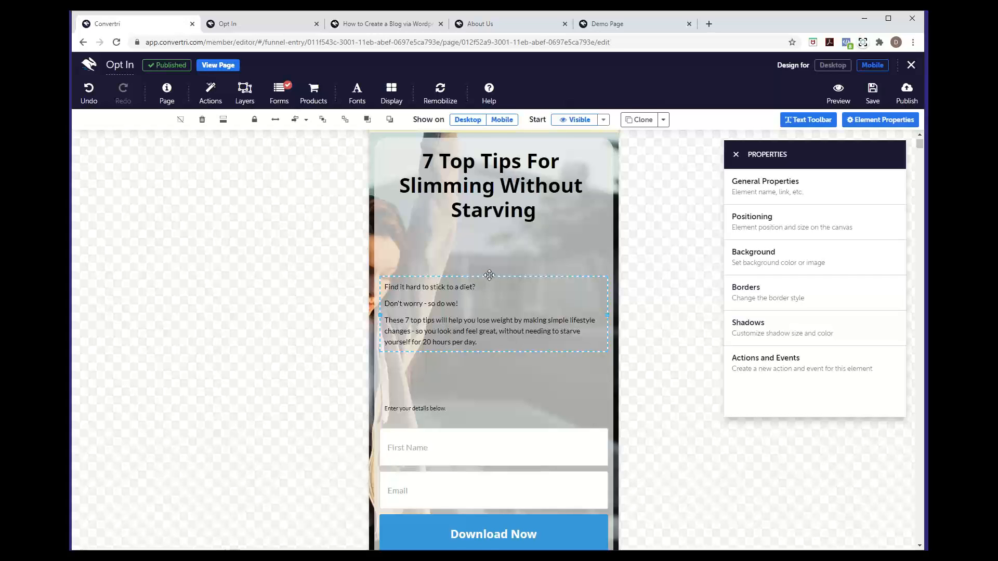
drag(489, 276, 491, 235)
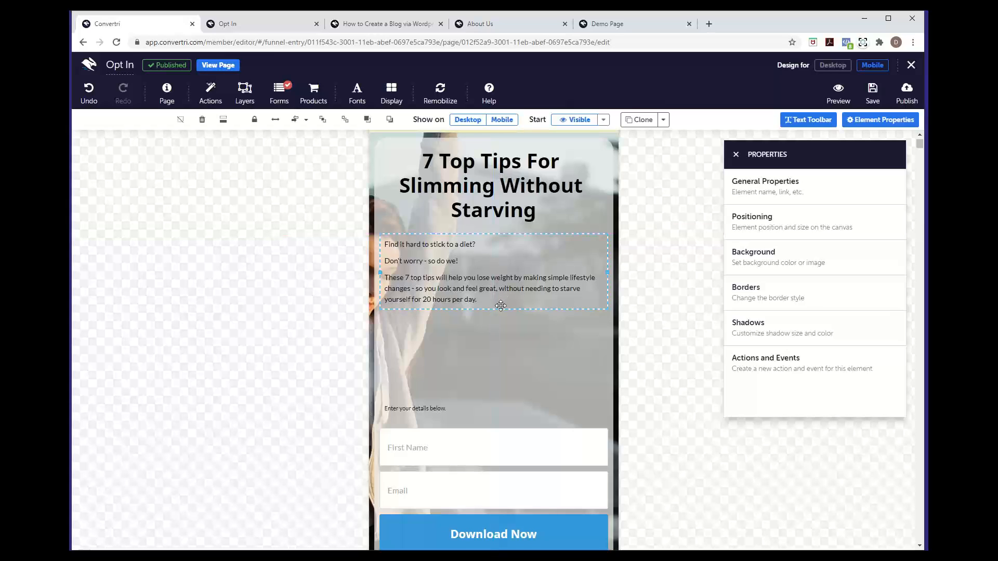
drag(503, 306, 503, 331)
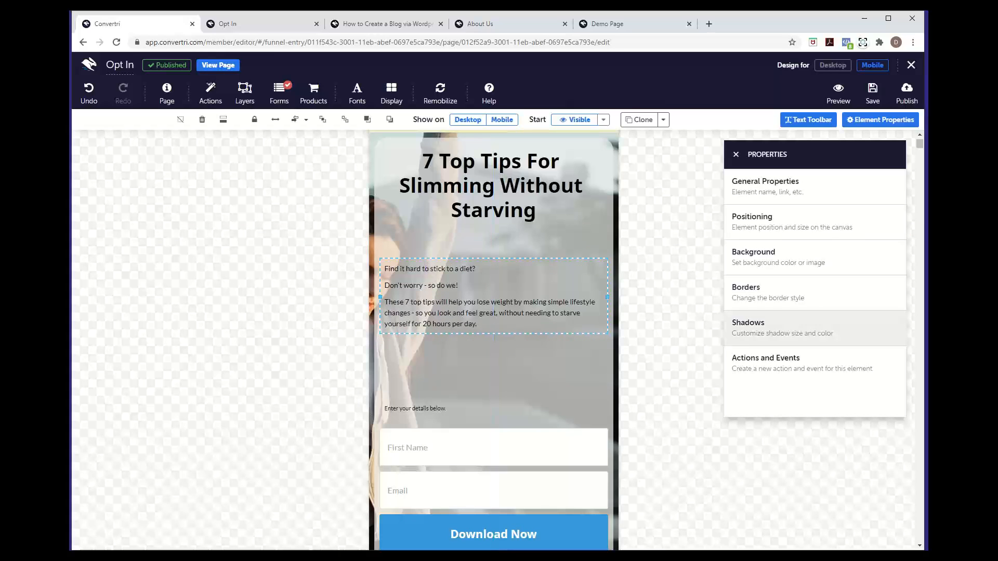
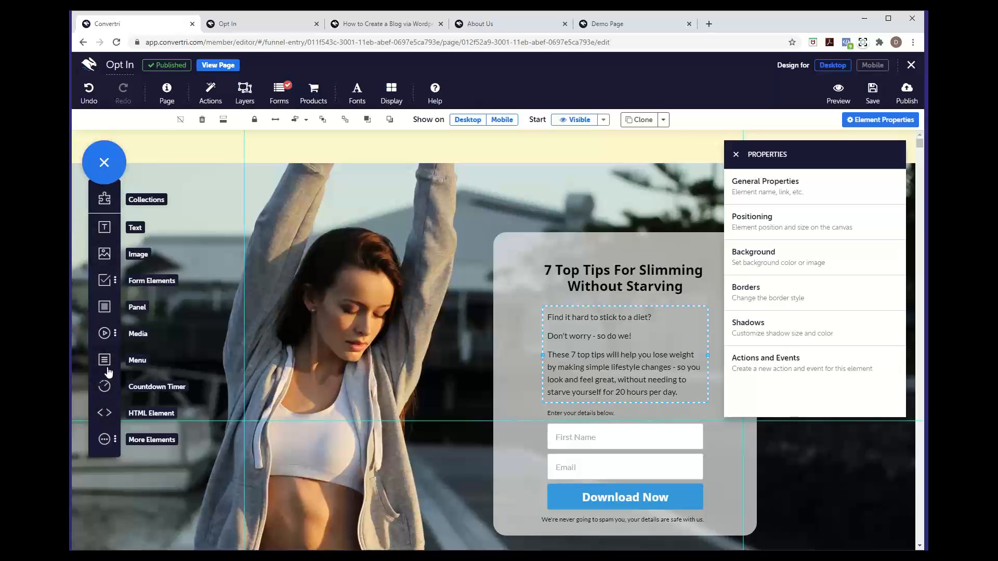
Add a Carousel element to the desktop design and place it over the woman's photo, beside the opt-in form panel.
click(104, 439)
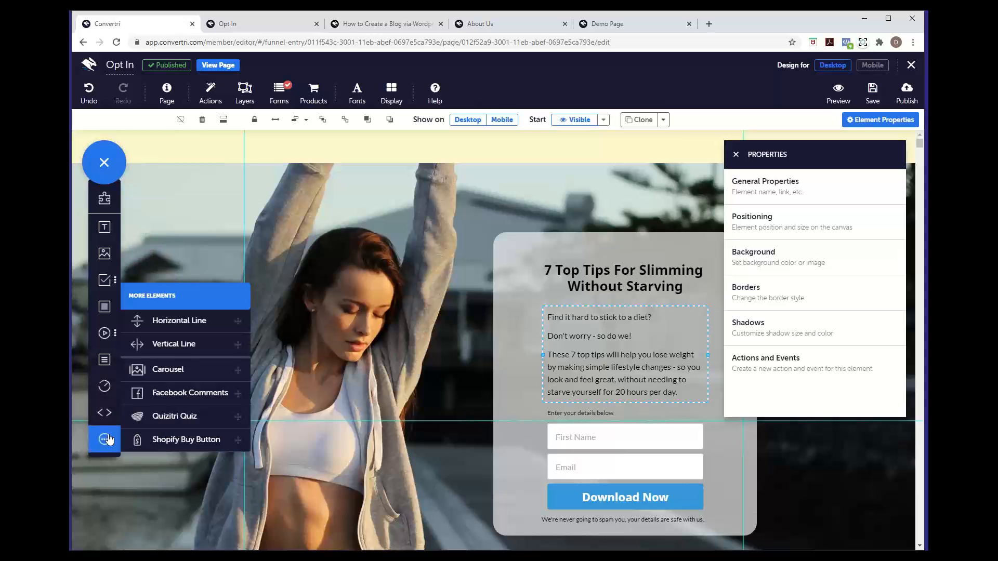
click(190, 370)
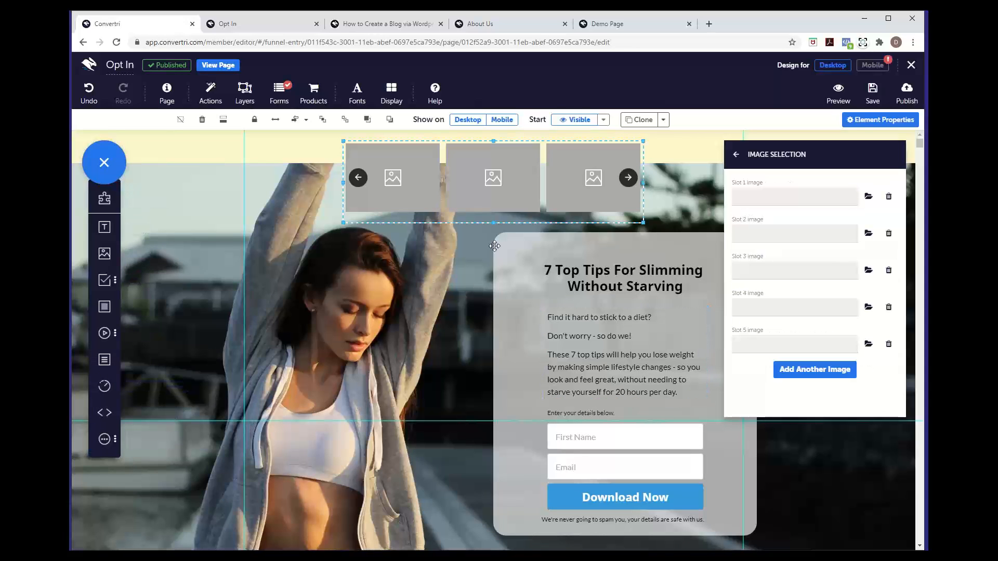
drag(496, 207, 348, 321)
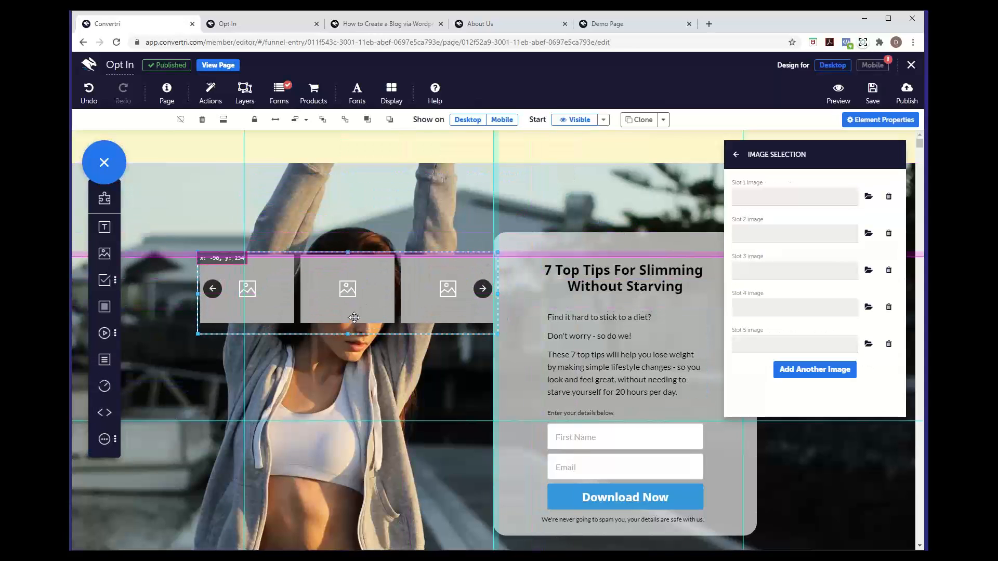
Assign the Weimaraner puppy image to the carousel's slot 1 and Avatar 1.png to slot 2.
click(869, 196)
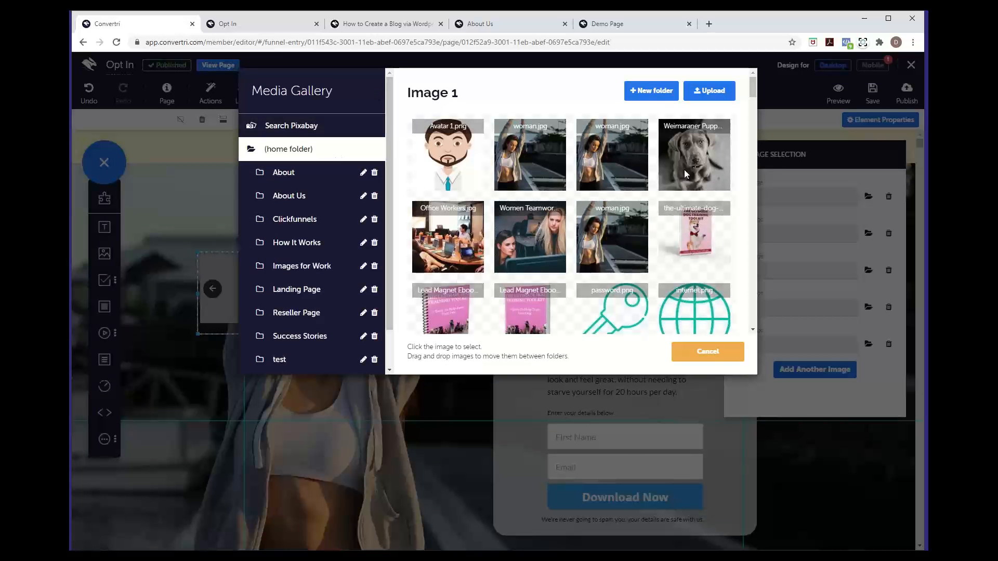
click(629, 350)
click(869, 232)
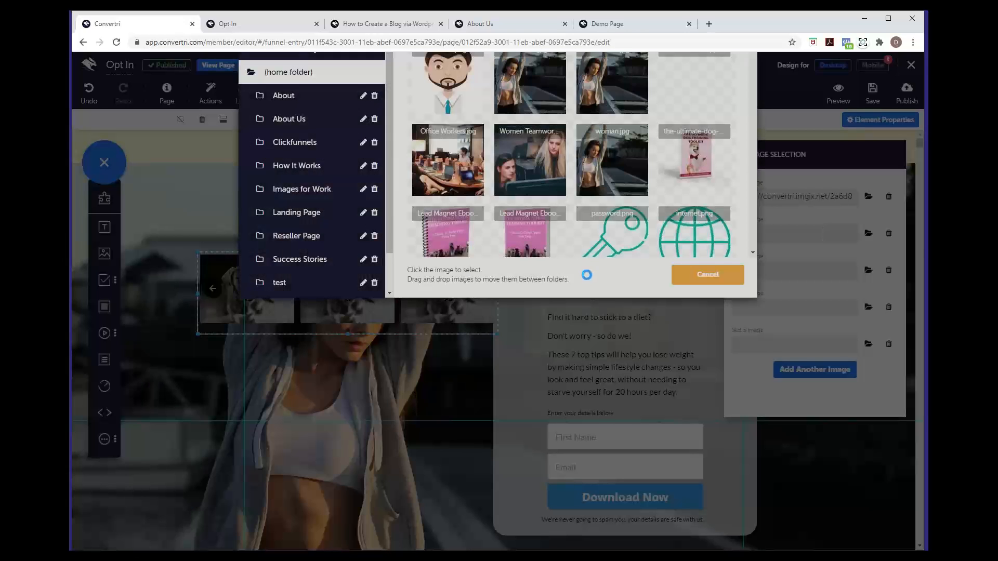
click(448, 141)
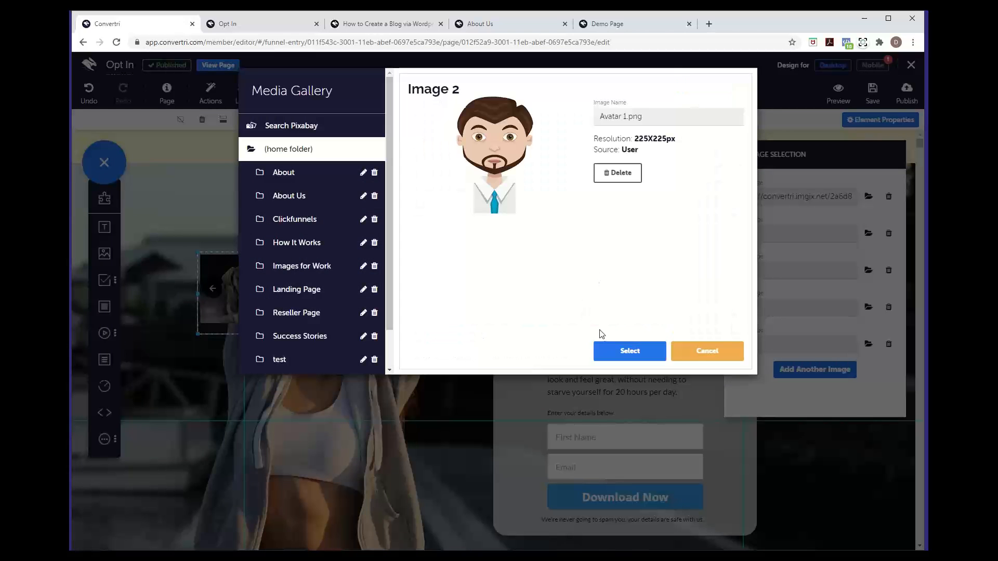
click(611, 348)
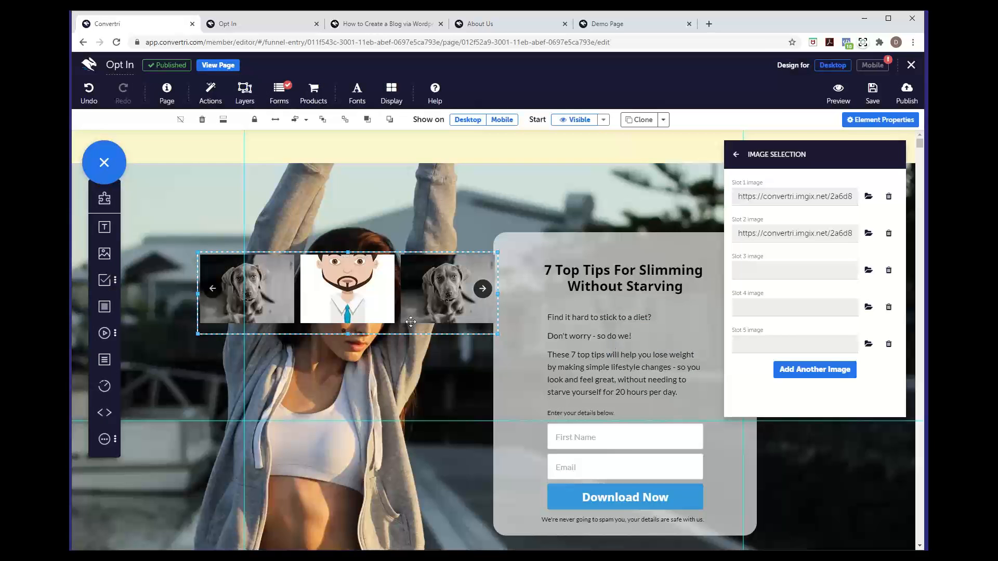
Assign the woman.jpg photo from the media gallery to the carousel's slot 3.
click(868, 269)
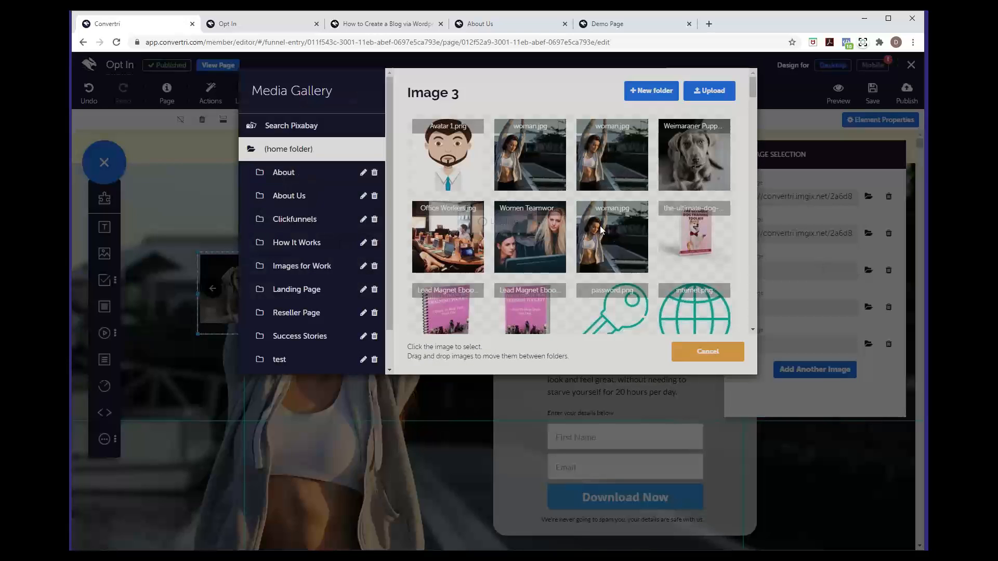
click(634, 330)
click(646, 364)
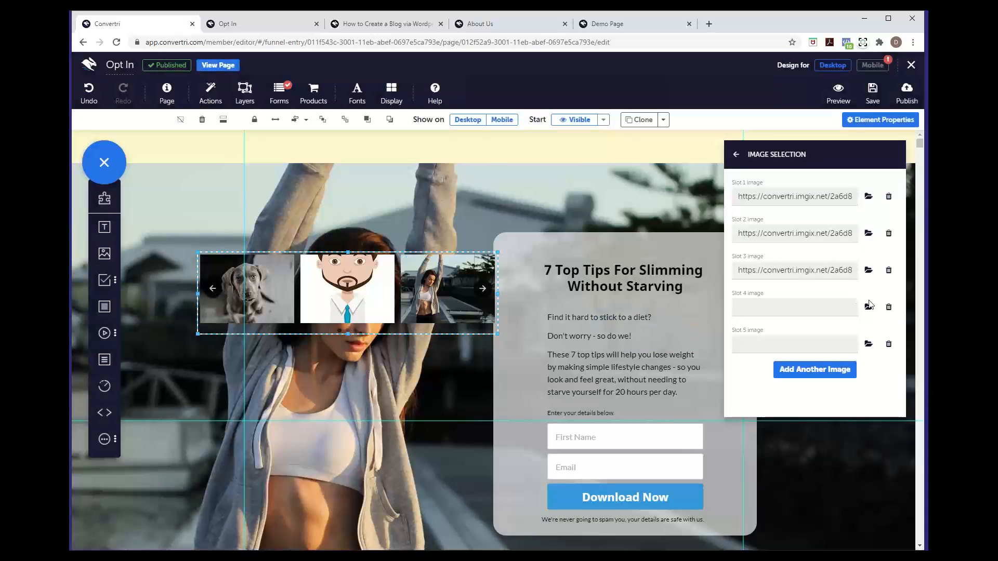
Assign Lead Magnet Ebook 2.png to the carousel's slot 4 and add a sixth image slot.
click(869, 308)
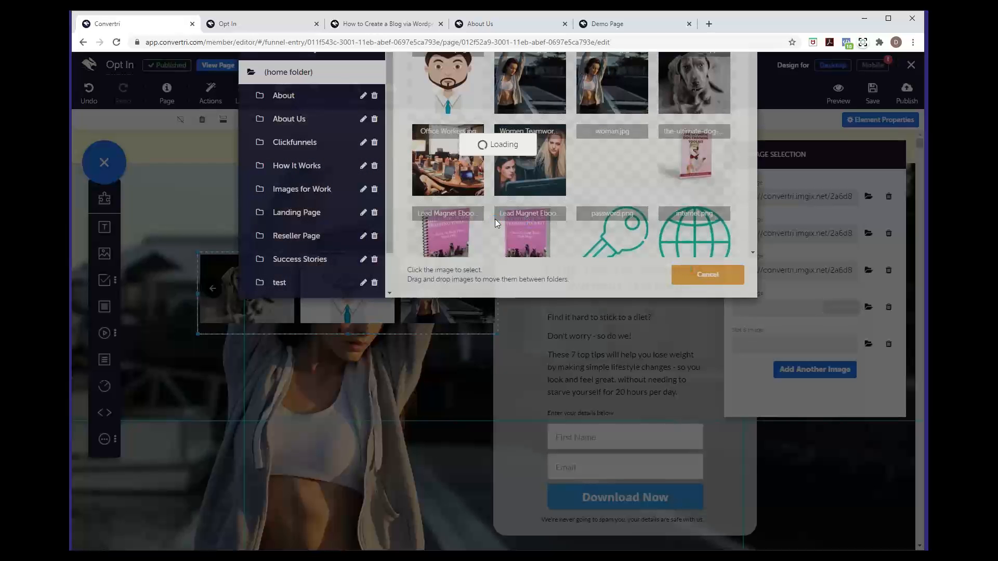
scroll(473, 268, down, 1)
click(458, 267)
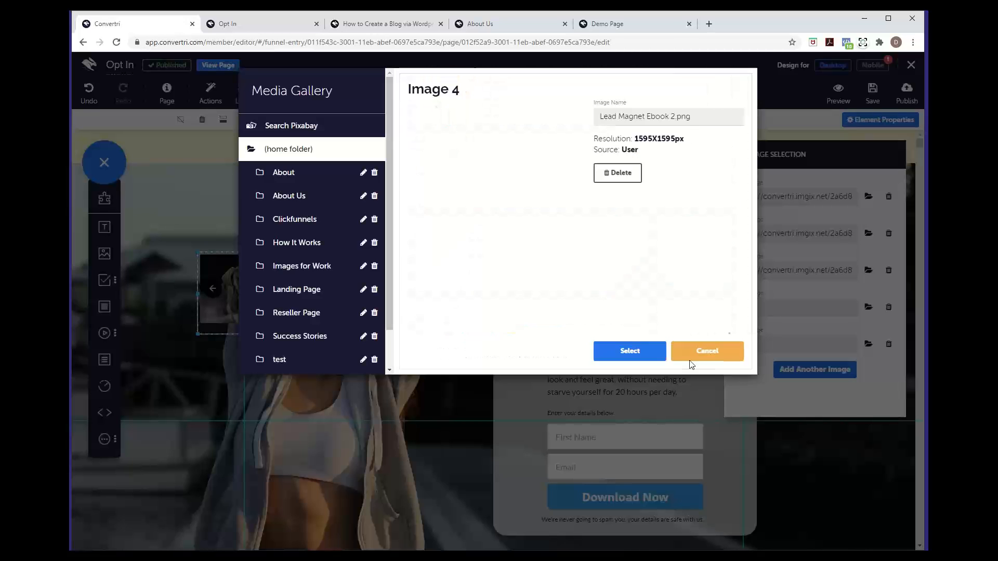
click(619, 350)
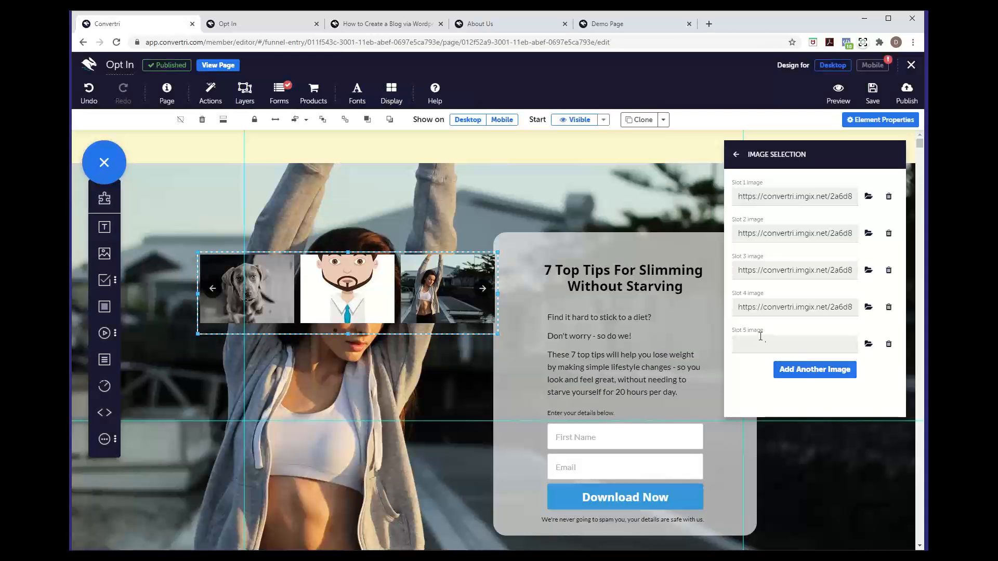
click(812, 369)
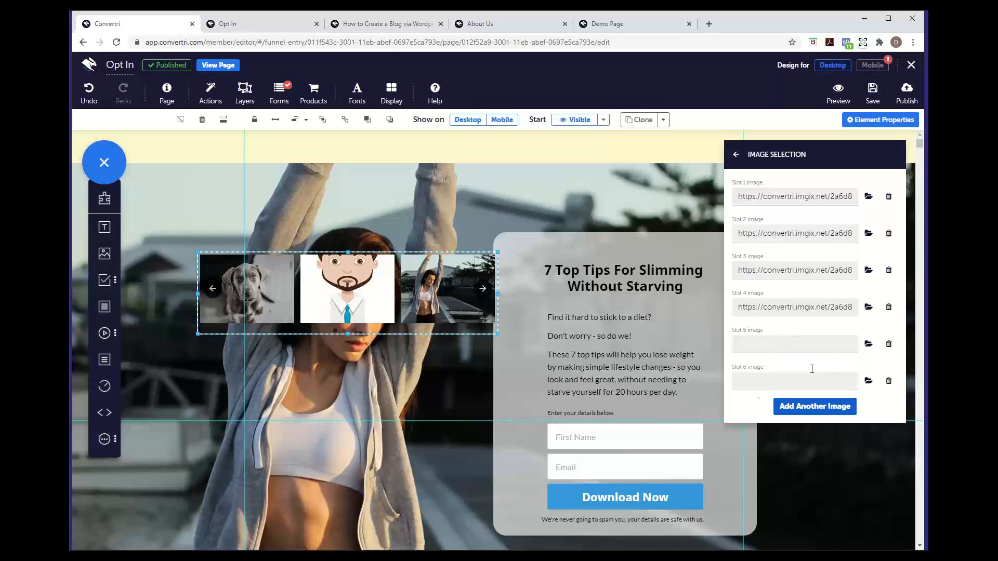
Advance the carousel repeatedly through its images to check how they rotate with three visible at once.
click(483, 292)
click(483, 292)
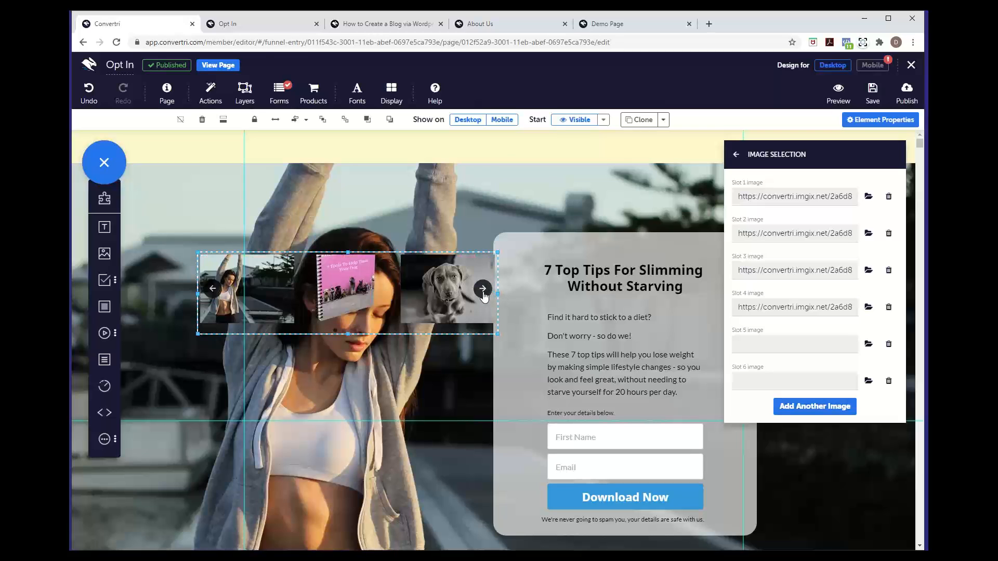
click(483, 292)
click(482, 293)
click(482, 292)
click(482, 292)
click(483, 292)
click(483, 292)
click(483, 292)
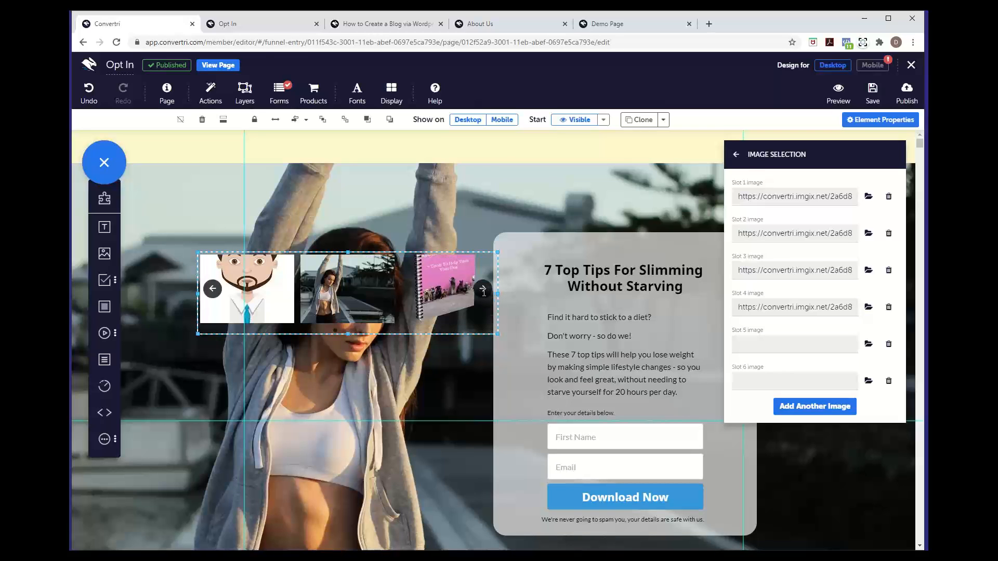
click(735, 156)
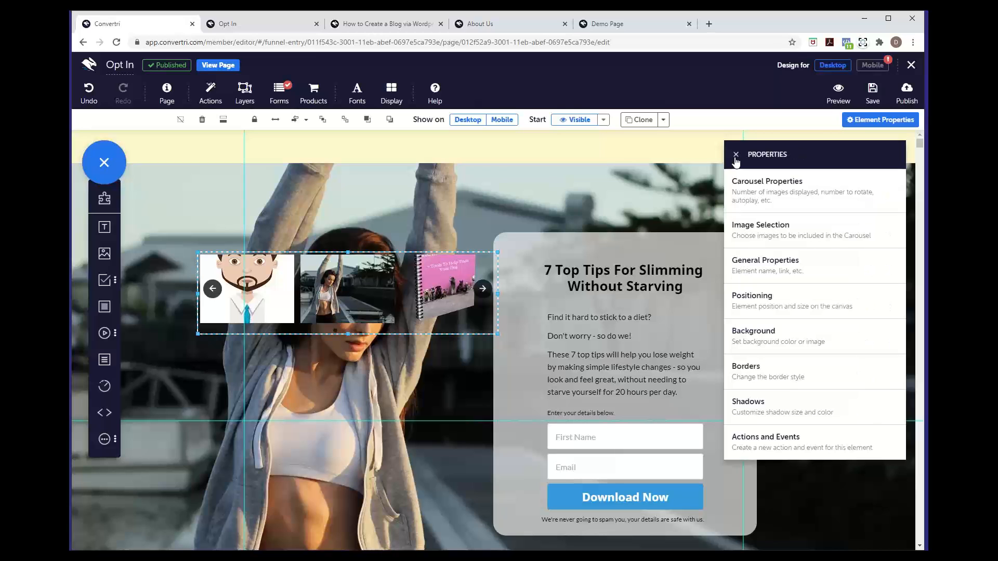
click(483, 292)
click(483, 293)
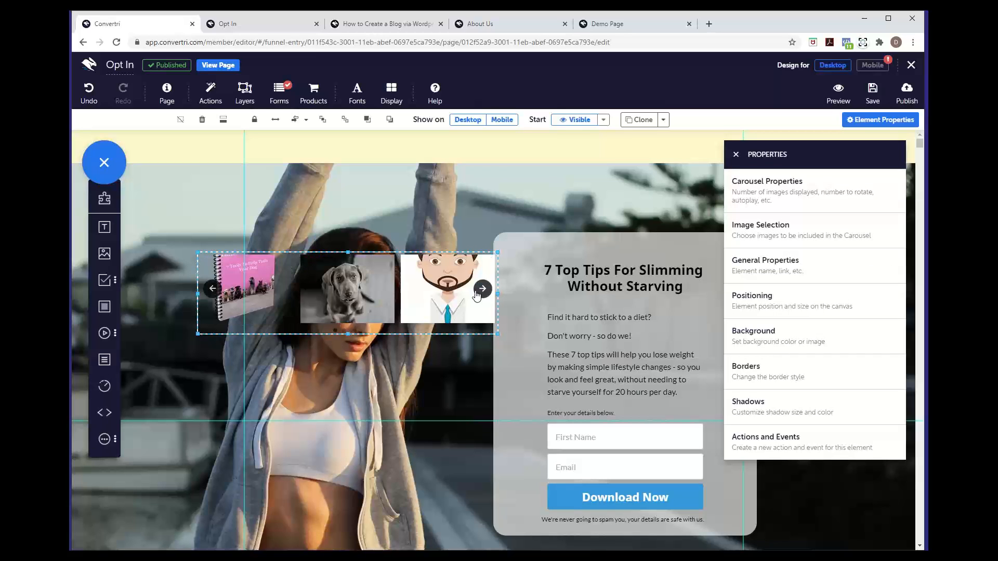
click(748, 238)
click(736, 154)
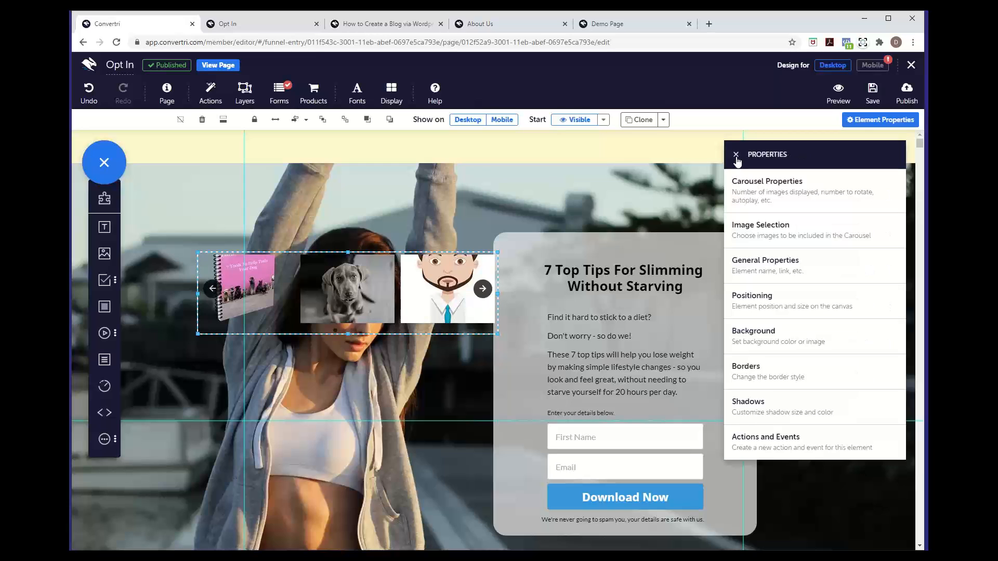
Set the carousel's number of images visible at once to 2.
click(798, 201)
click(774, 228)
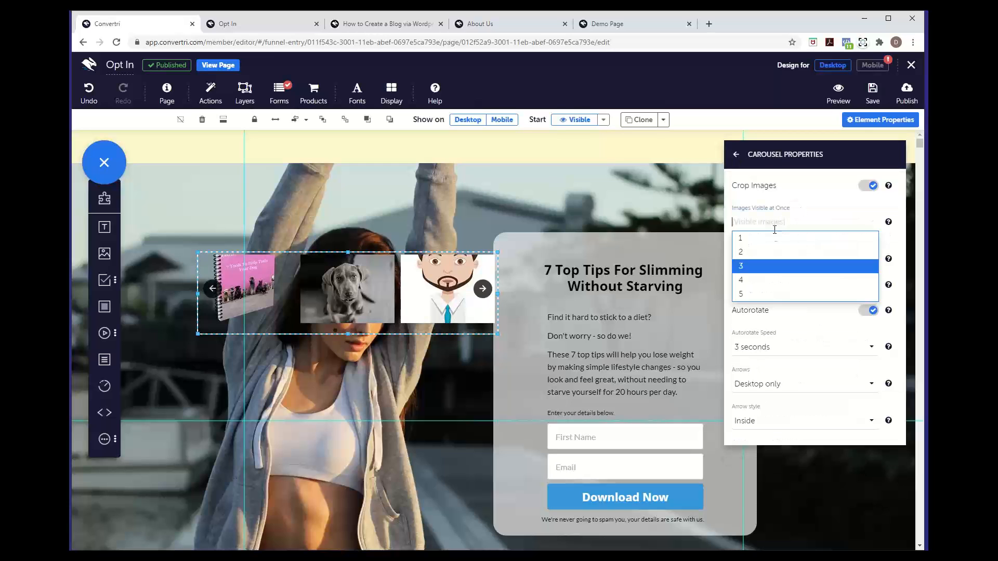
click(770, 255)
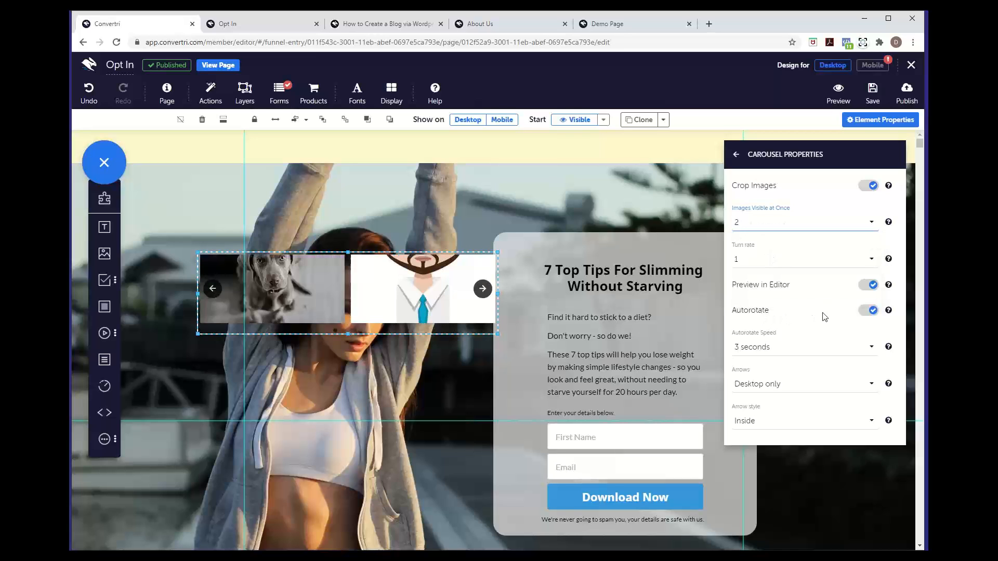
Cycle through the carousel's slides two at a time, look over the autorotate speed options and close its properties.
click(482, 290)
click(482, 292)
click(481, 292)
click(482, 292)
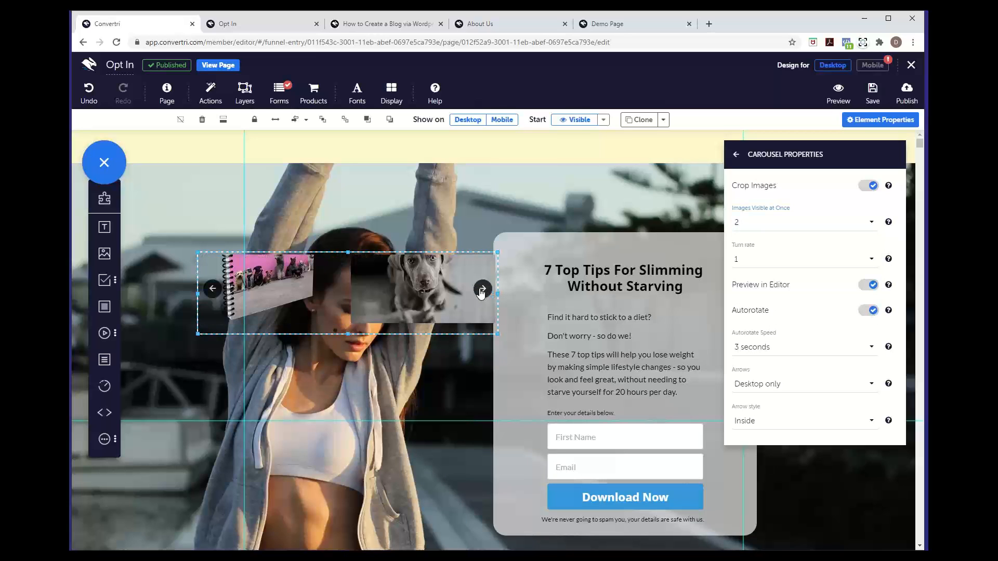
click(482, 293)
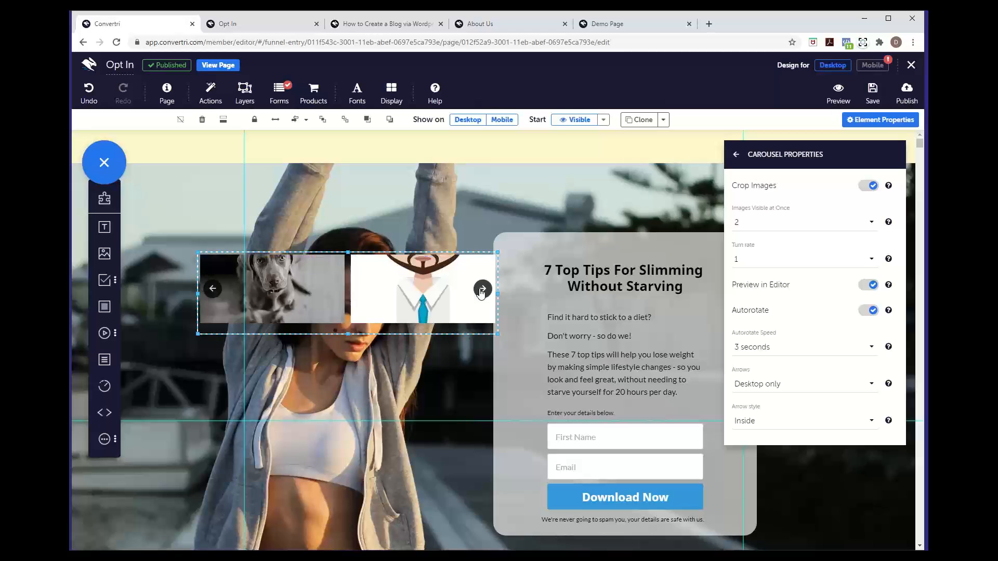
click(761, 347)
click(813, 338)
click(735, 155)
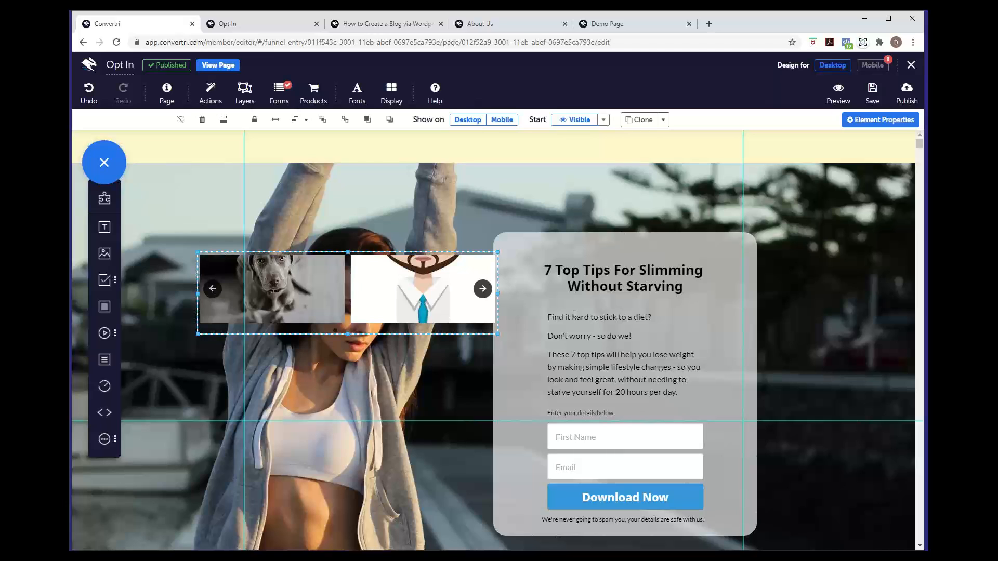
Select the woman's background photo, view its available element properties and close them.
click(806, 386)
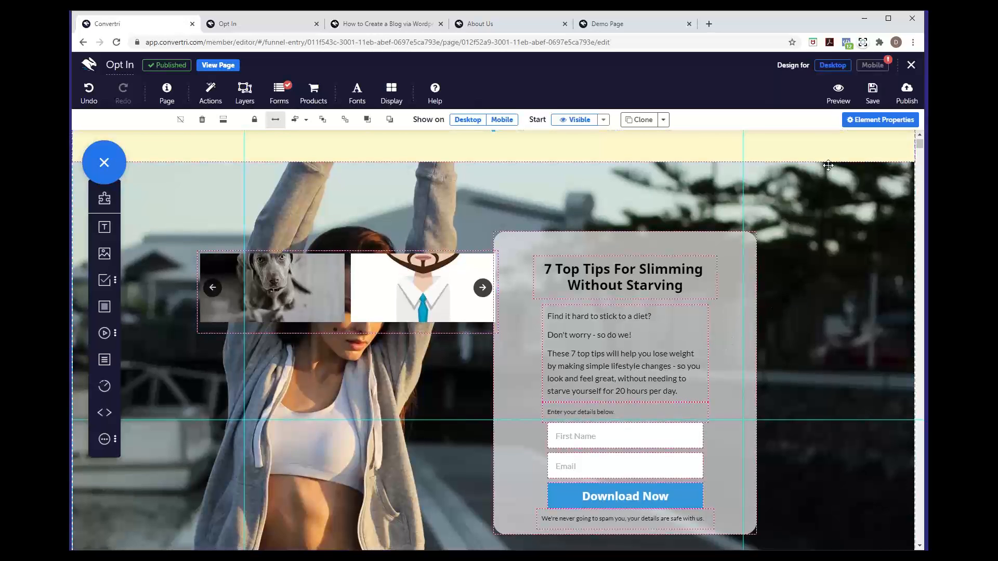
click(858, 124)
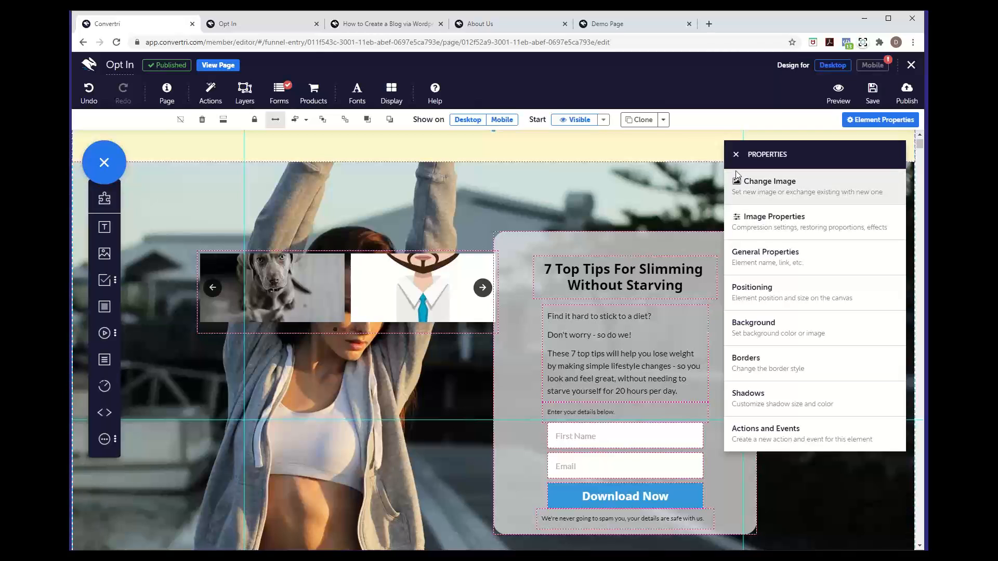
click(735, 155)
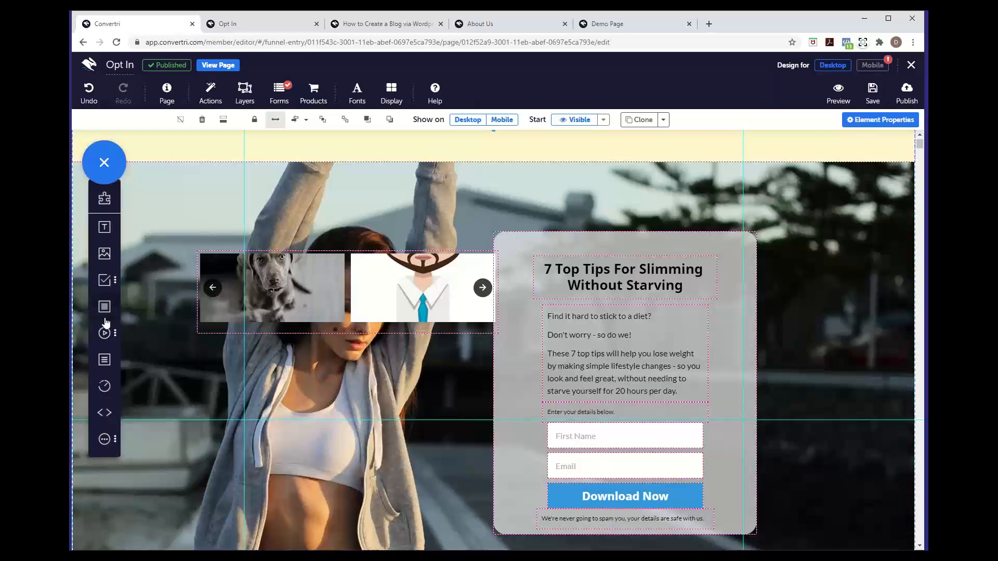
Add a Panel over the woman's photo, make it full width and extend its height down over the whole section.
drag(106, 314, 524, 196)
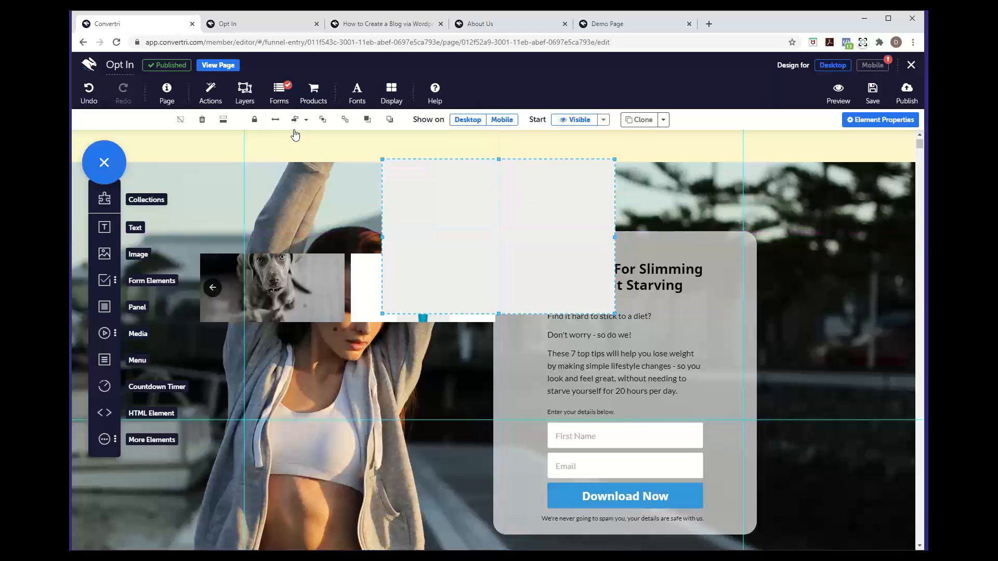
click(275, 120)
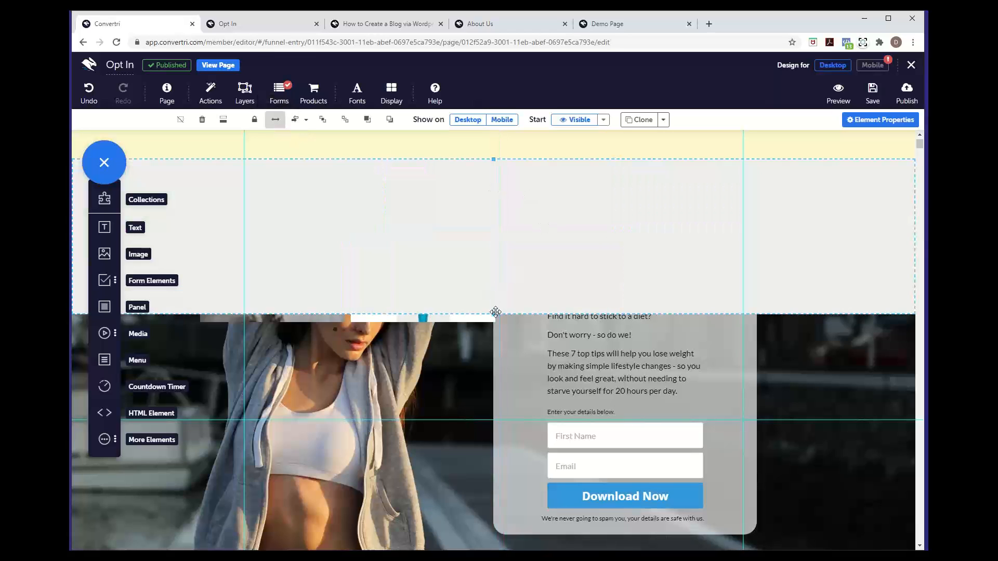
drag(495, 313, 494, 548)
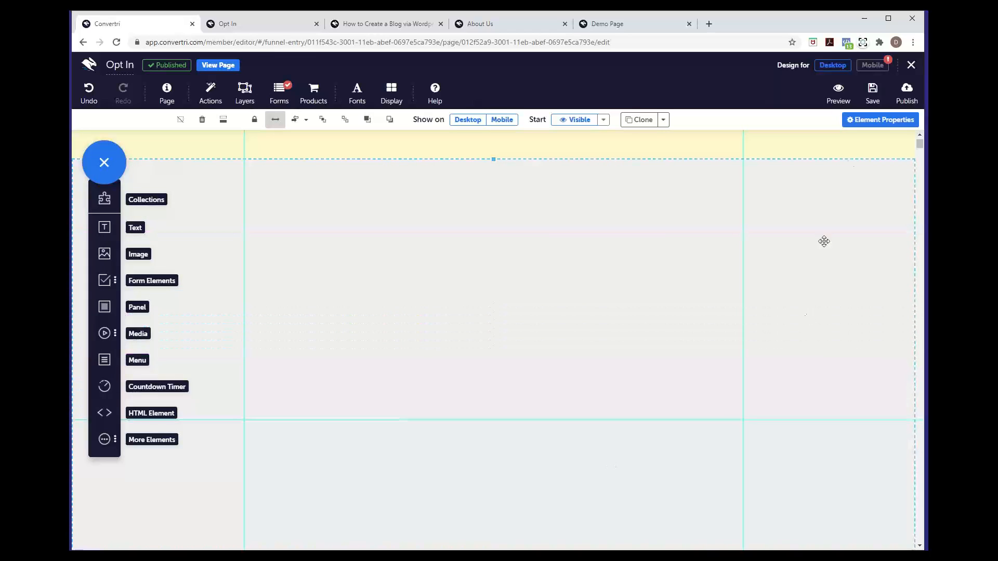
Try a semi-transparent background fill on the full-width panel and cancel the colour change.
click(854, 123)
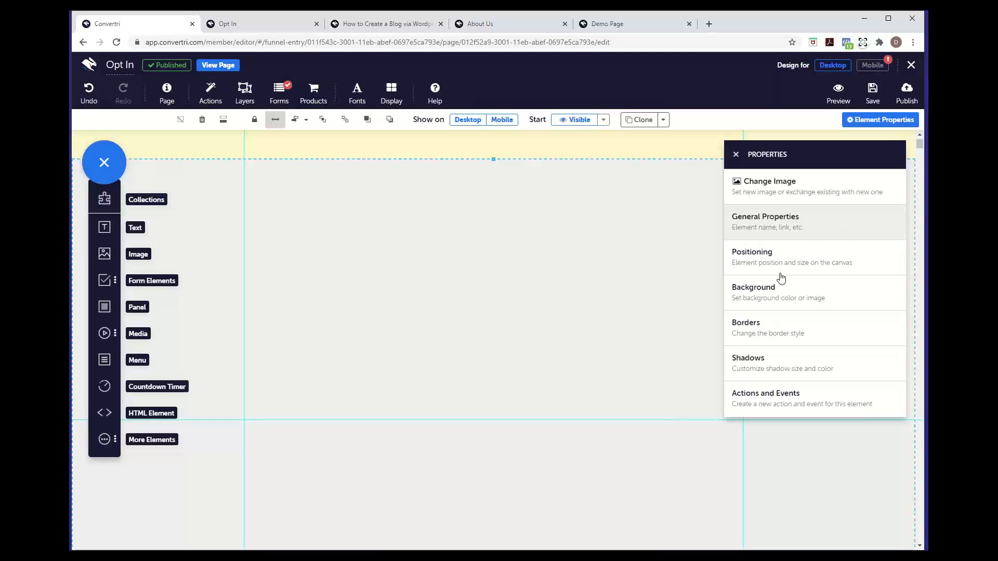
click(771, 296)
click(742, 221)
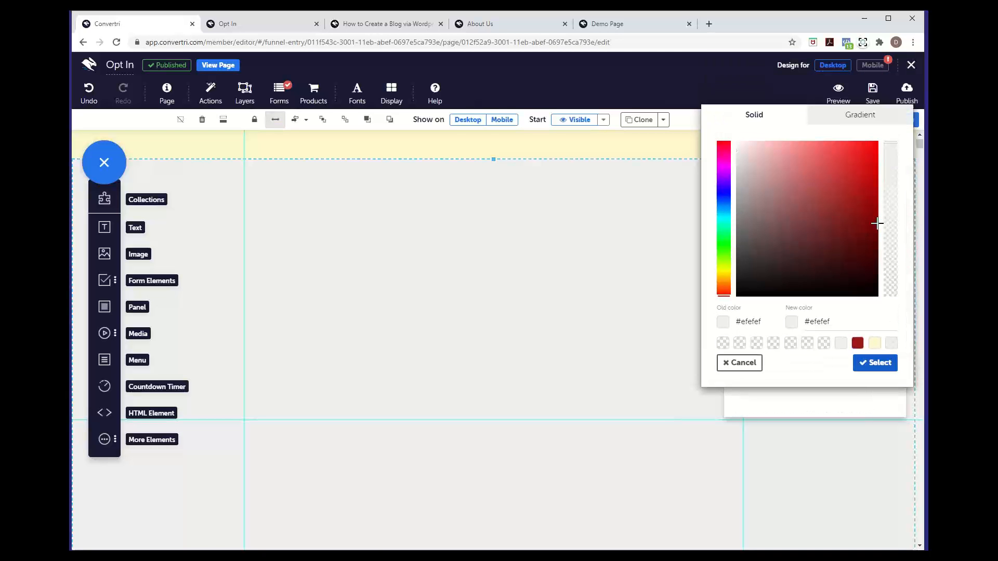
mouse_move(894, 216)
mouse_down()
mouse_move(887, 207)
mouse_move(886, 222)
mouse_move(884, 191)
mouse_move(887, 223)
mouse_move(885, 212)
mouse_up()
click(741, 364)
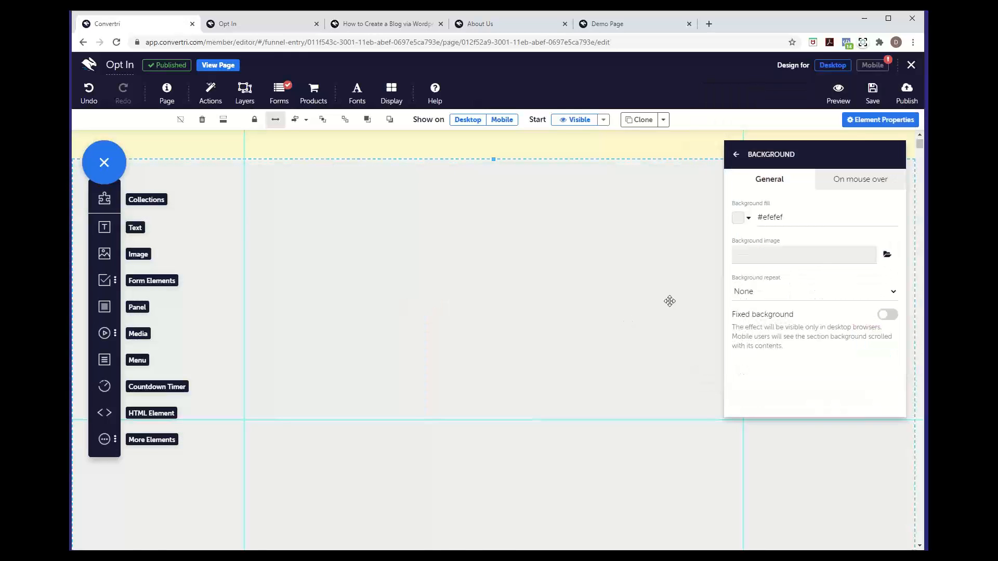
Remove the full-width panel and select the woman's background photo to show its background settings.
click(669, 302)
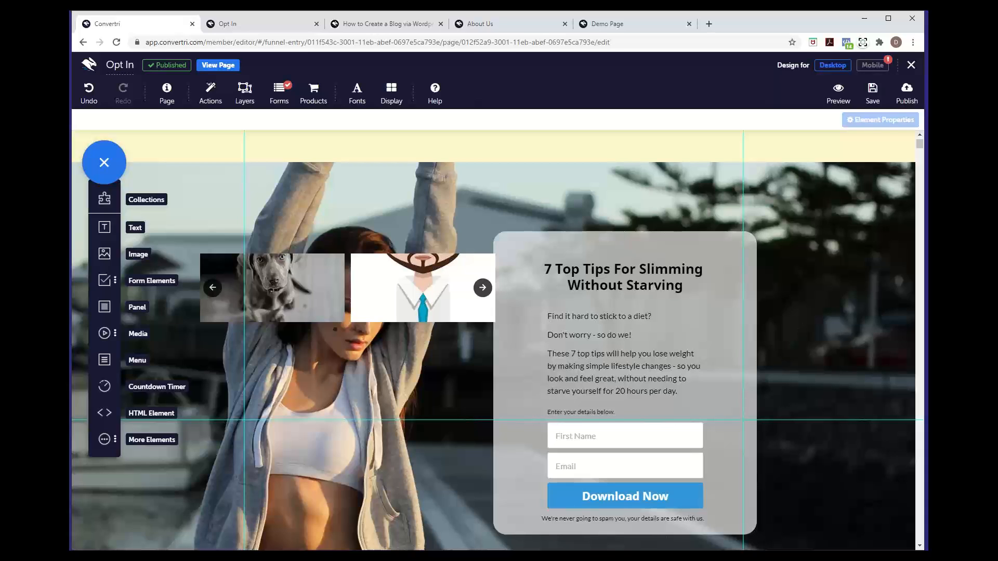
click(840, 300)
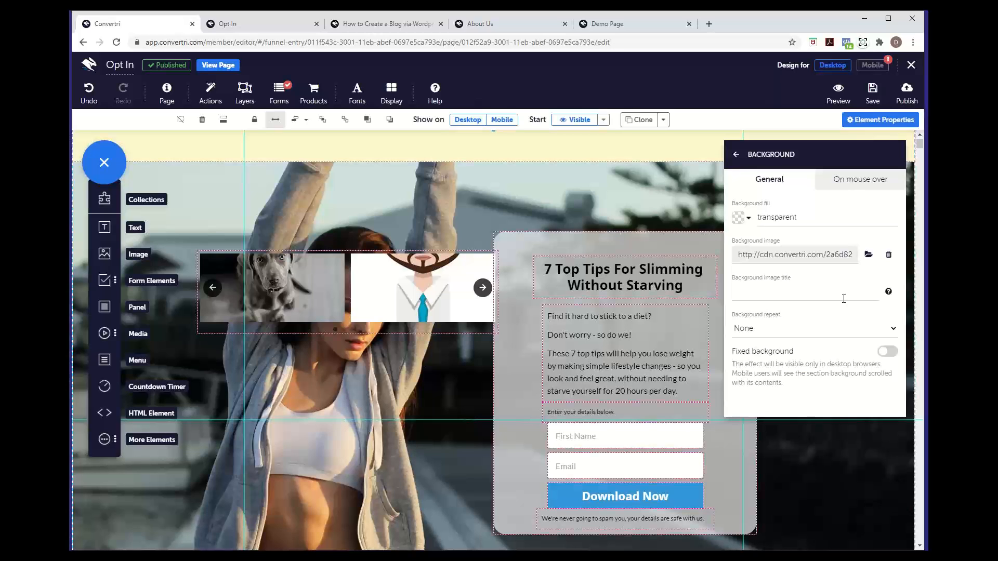